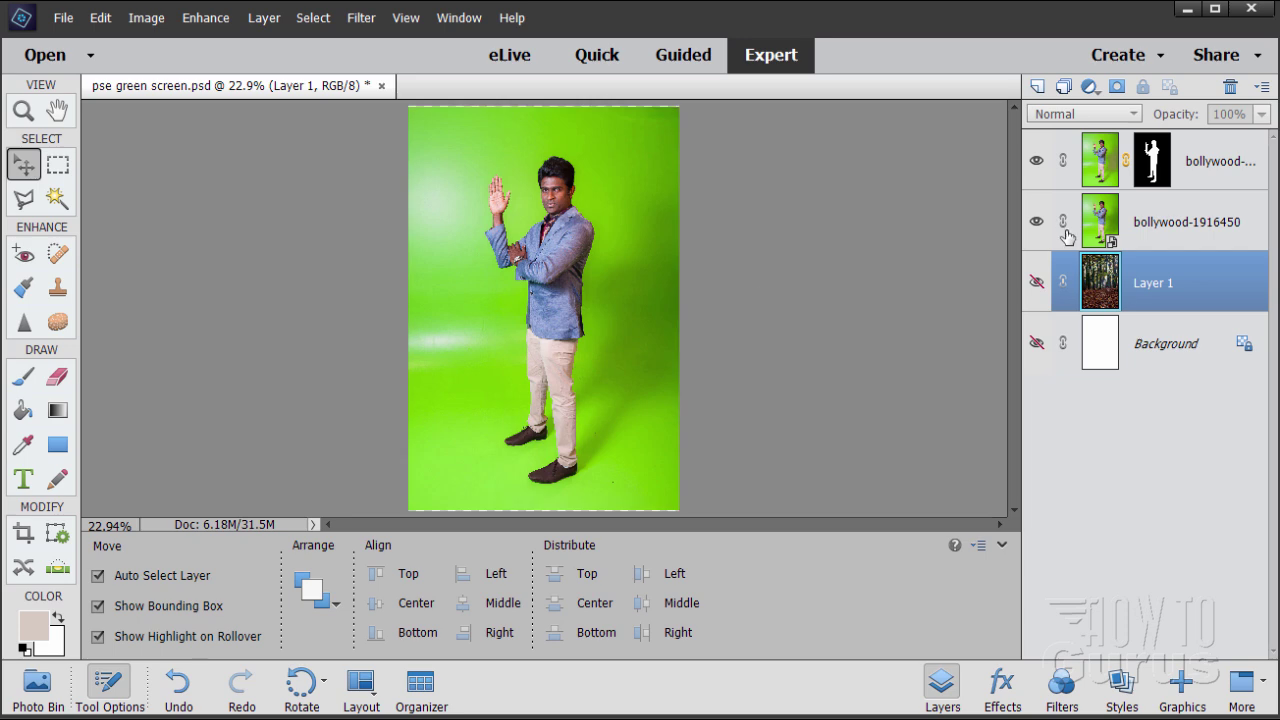
# Preview the cut-out man over transparency and the forest layer by toggling layer visibility, and restore the green-screen view.
pyautogui.click(1036, 221)
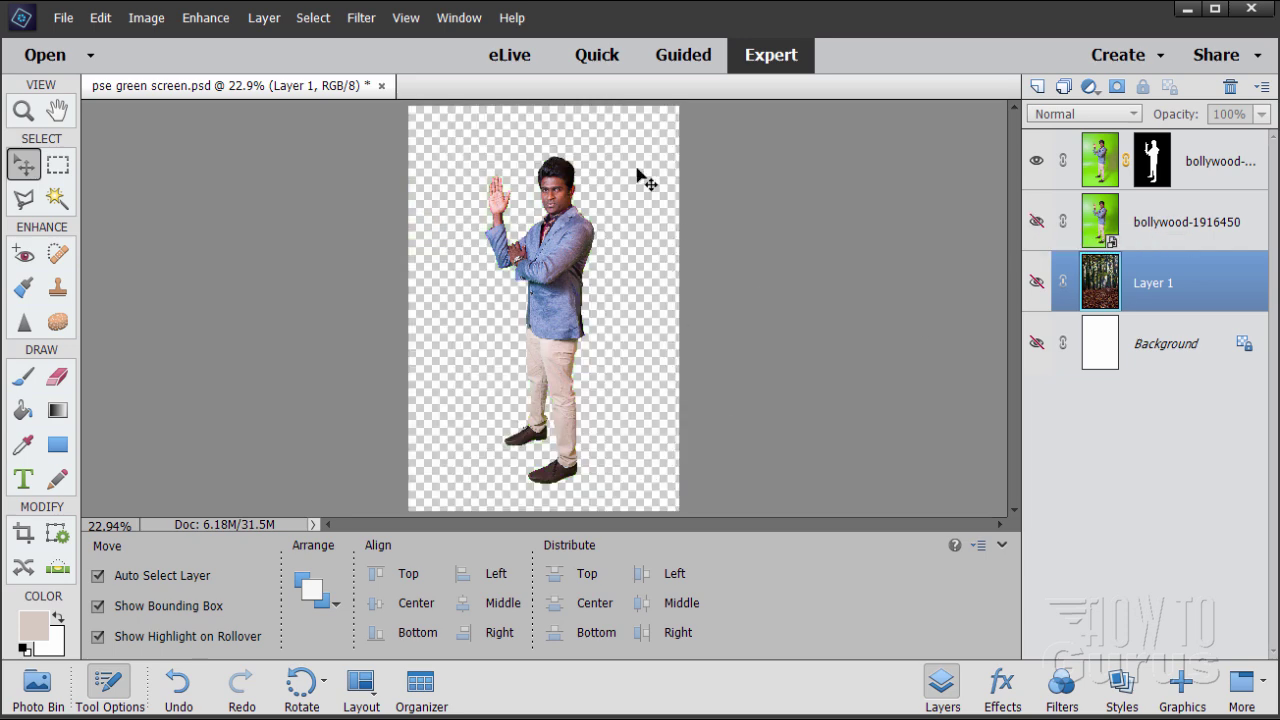
pyautogui.click(1036, 284)
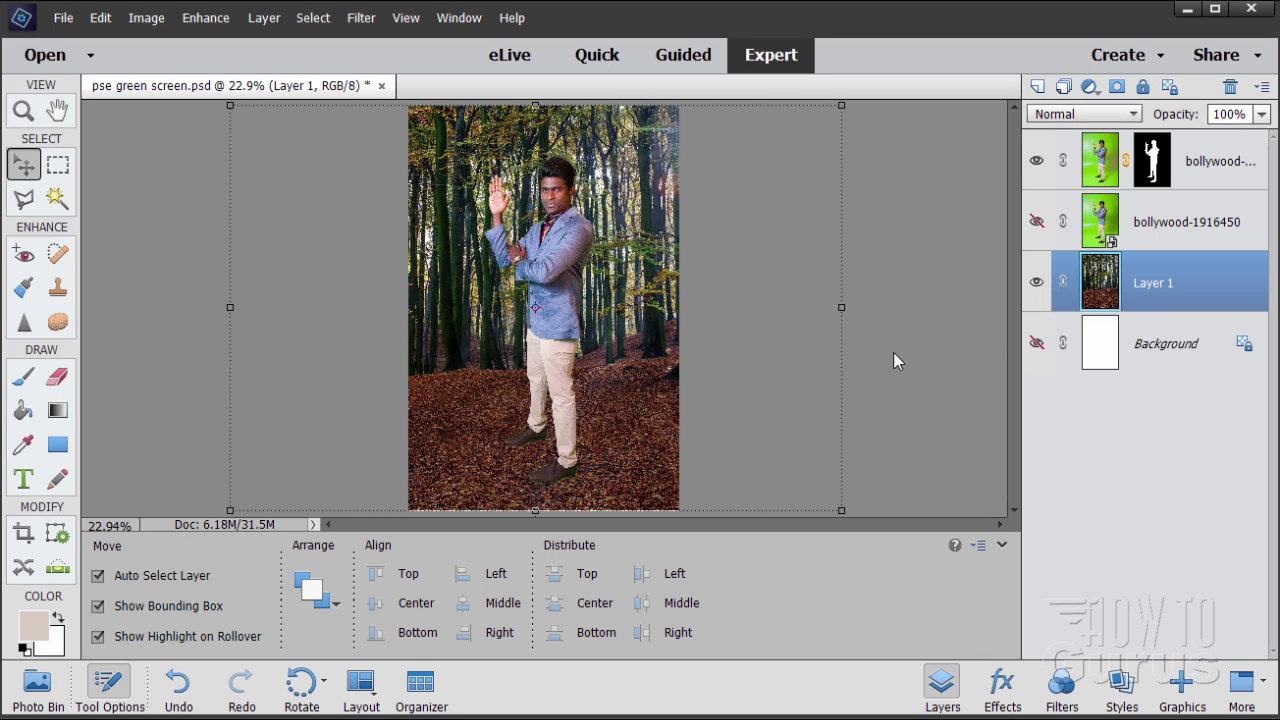
pyautogui.click(1036, 282)
pyautogui.click(1036, 221)
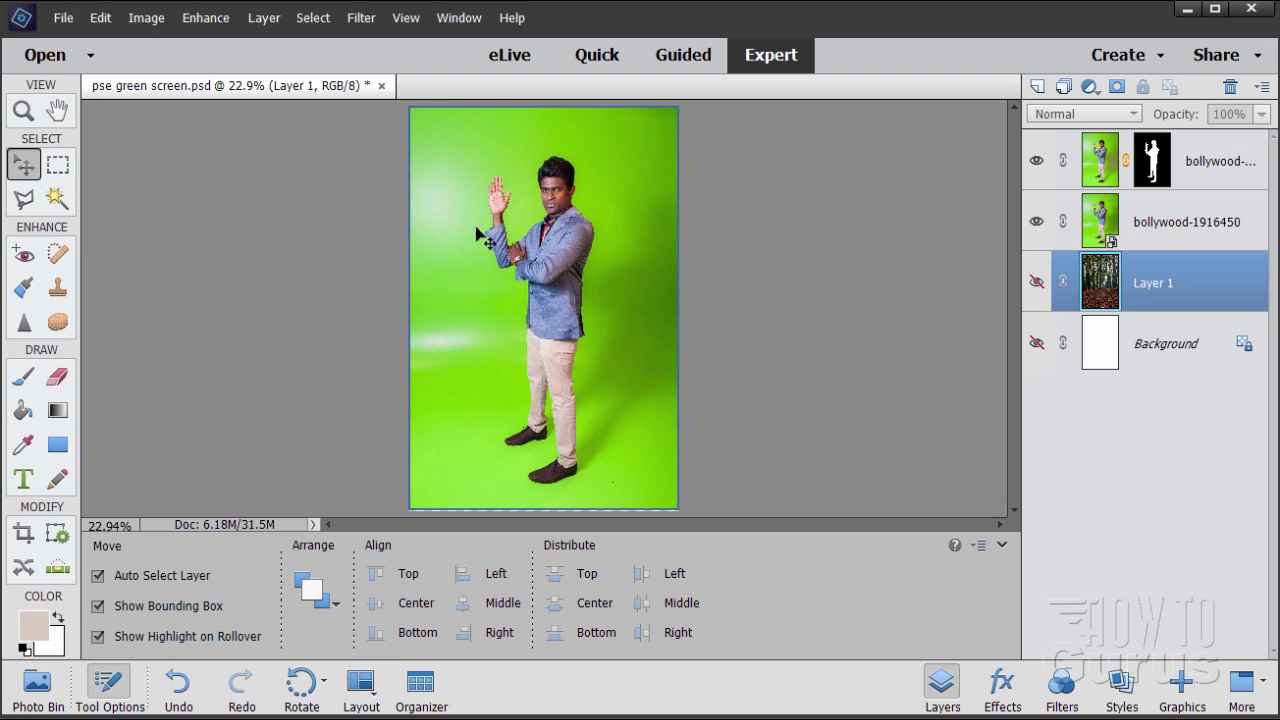
# Hide the masked top layer and examine the green spill and edges around the trouser cuffs and shoes up close.
pyautogui.click(24, 112)
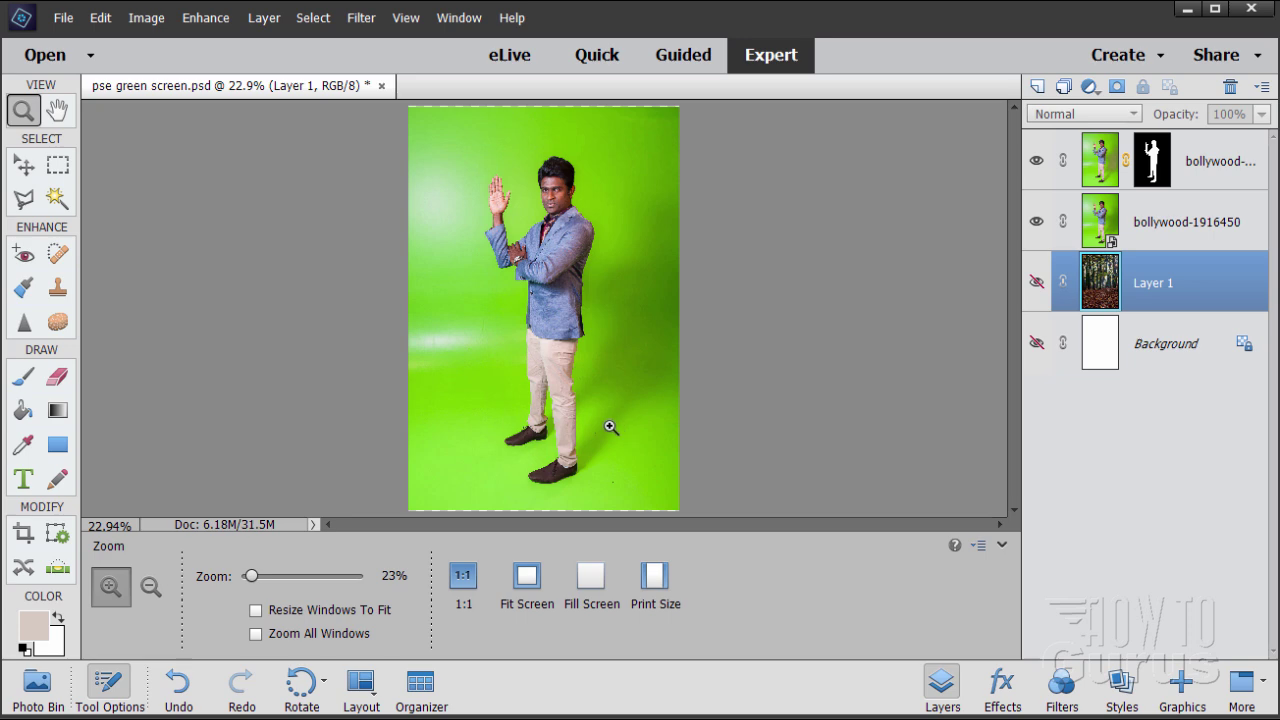
pyautogui.click(630, 402)
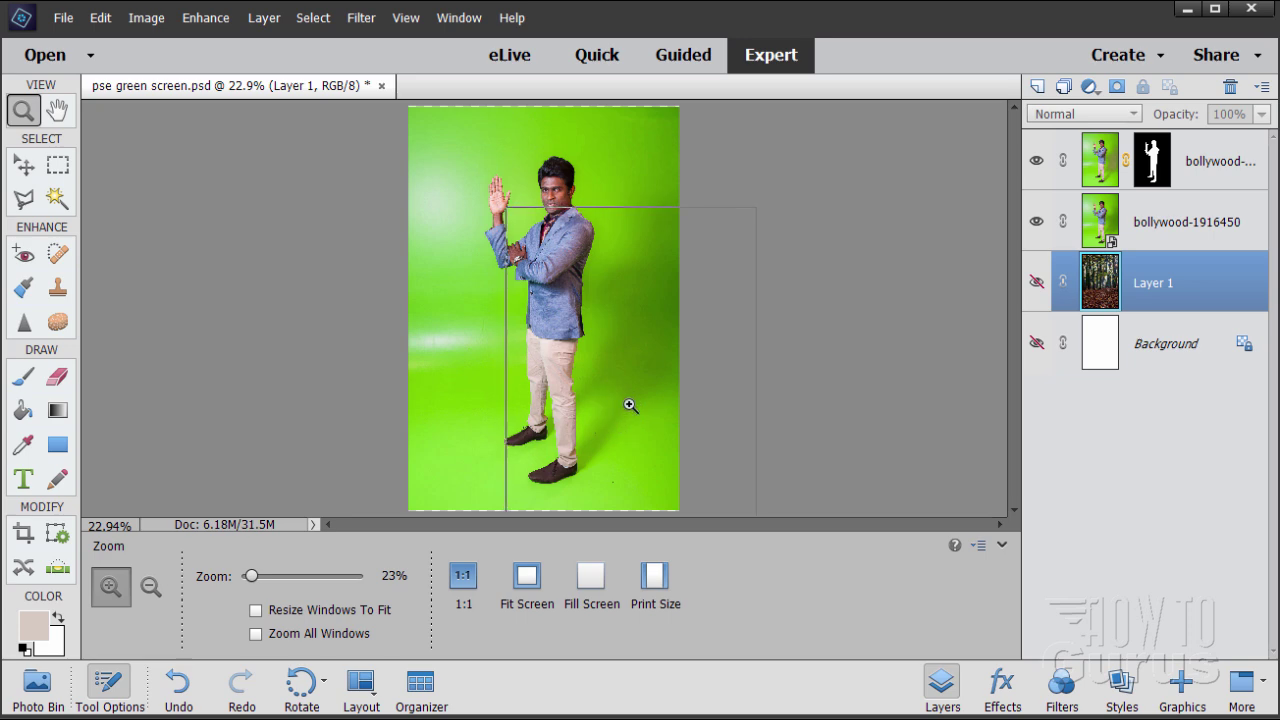
pyautogui.click(613, 452)
pyautogui.click(595, 472)
pyautogui.click(590, 469)
pyautogui.click(588, 466)
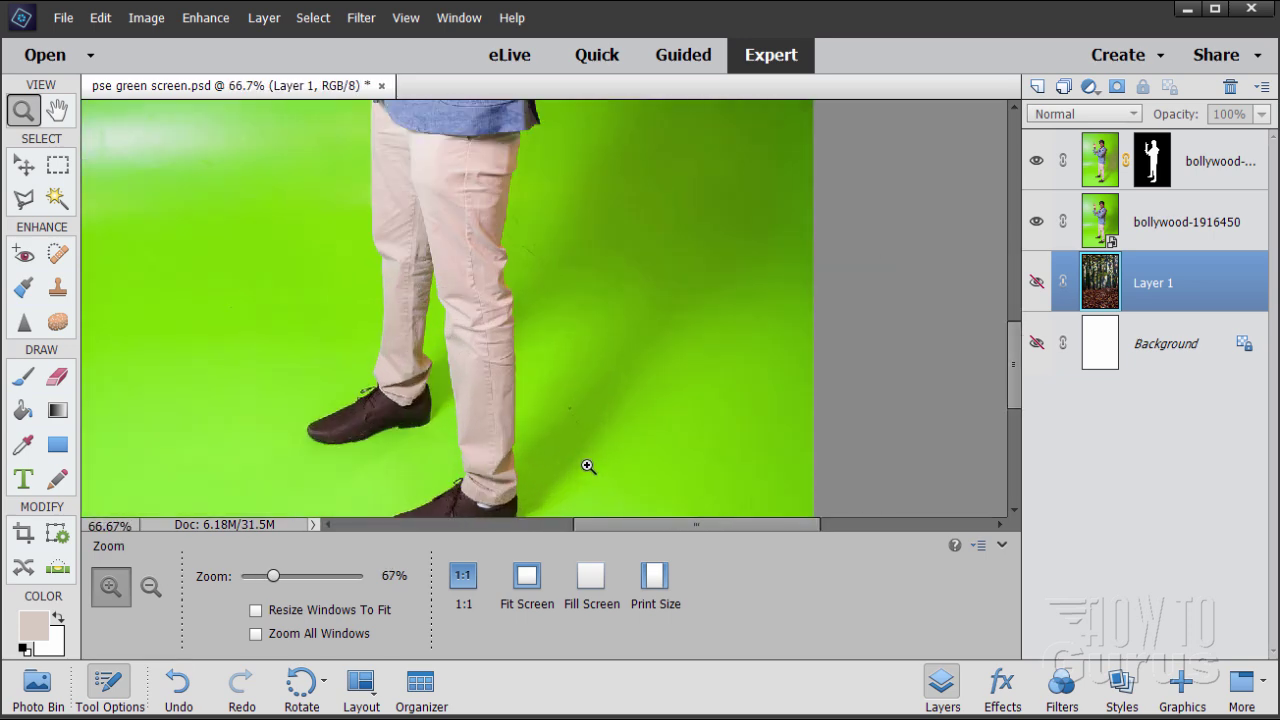
pyautogui.click(1036, 161)
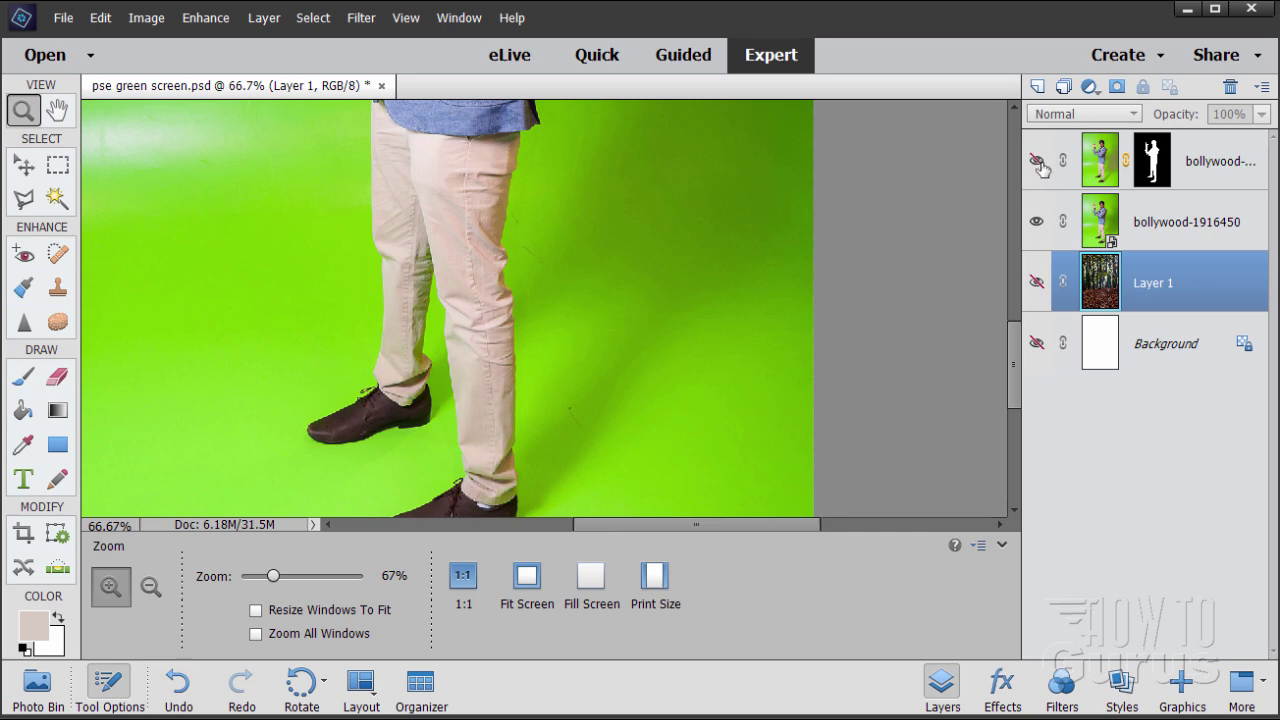
pyautogui.scroll(-1, 560, 340)
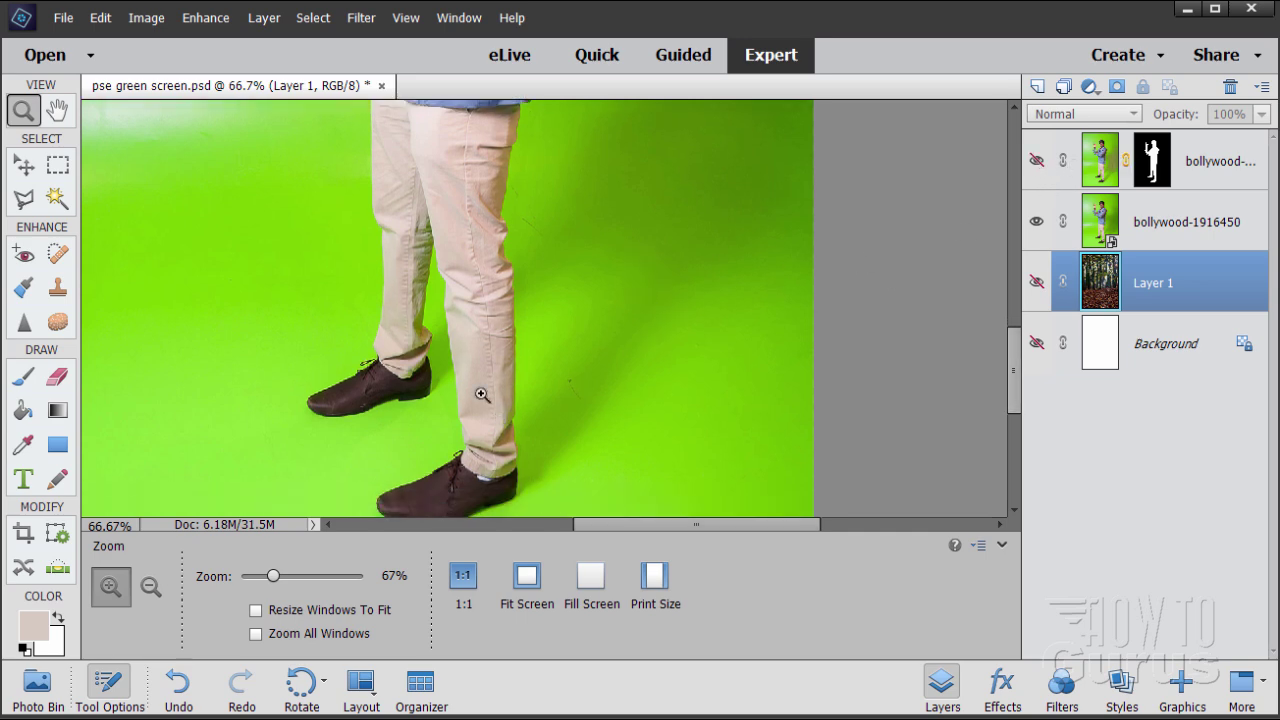
pyautogui.click(505, 459)
pyautogui.click(500, 463)
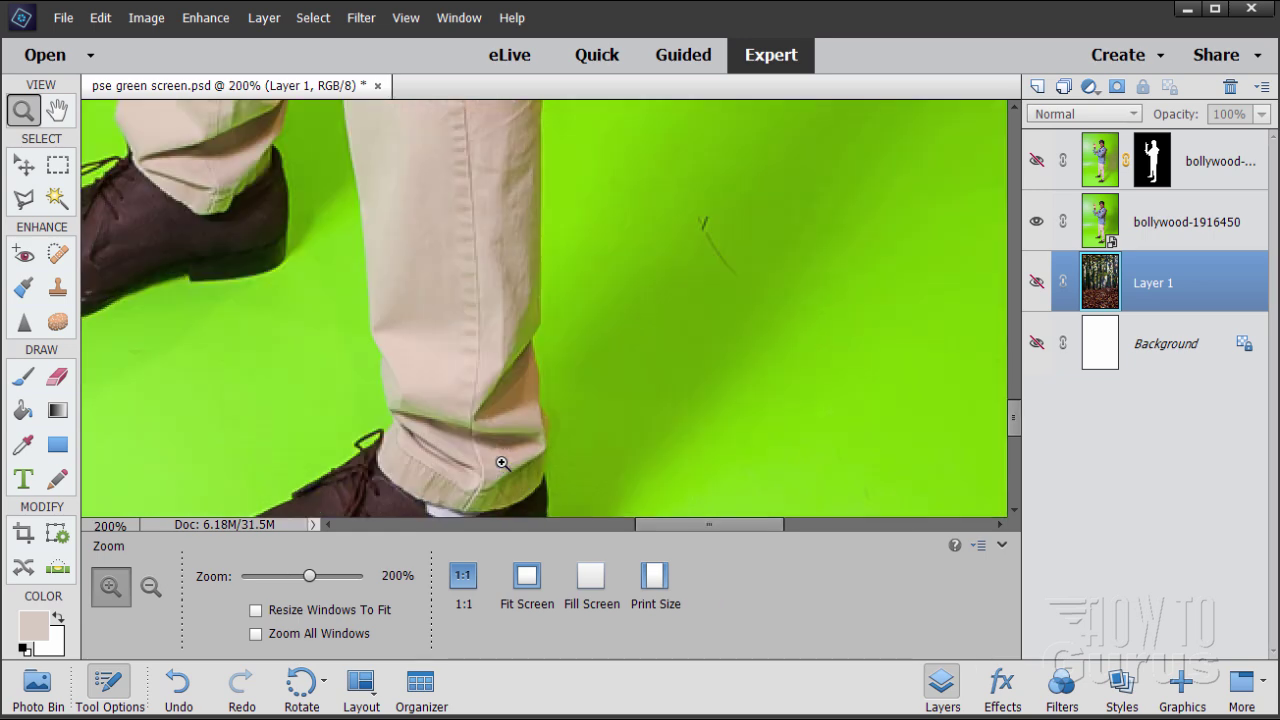
pyautogui.scroll(-1, 606, 363)
pyautogui.click(527, 407)
pyautogui.scroll(-1, 566, 400)
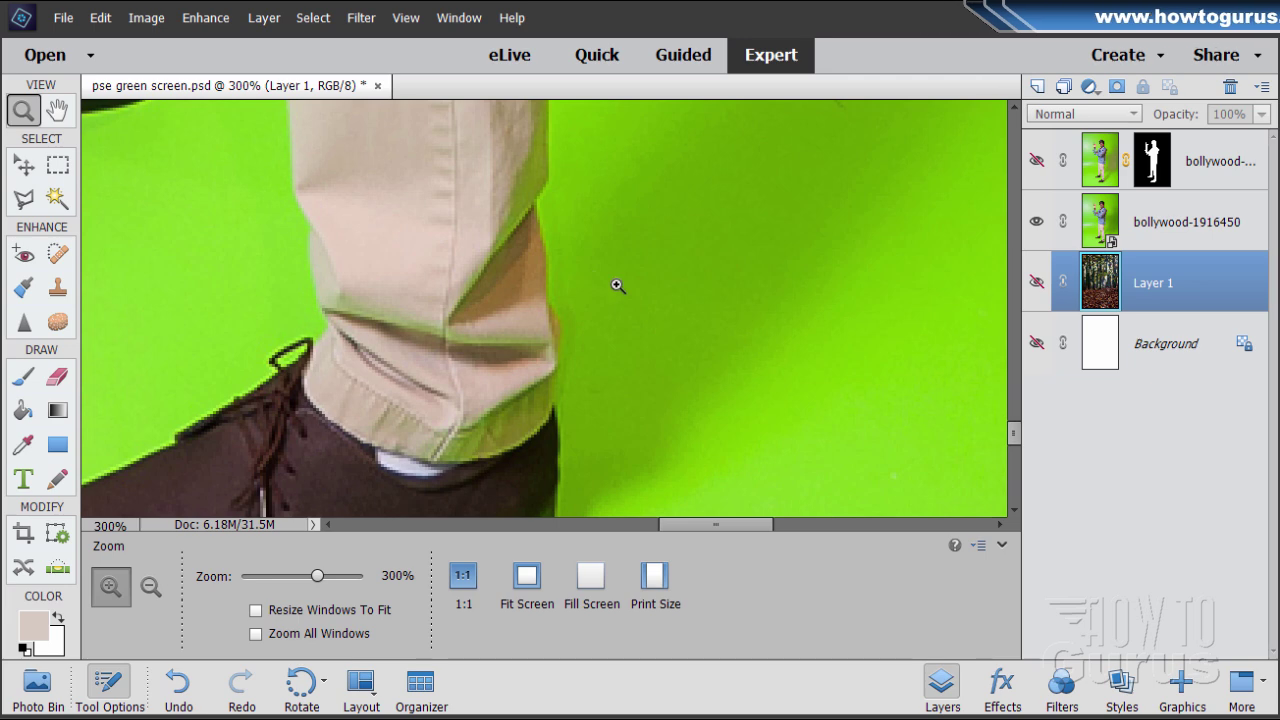
pyautogui.keyDown('alt'); pyautogui.click(583, 287); pyautogui.keyUp('alt')
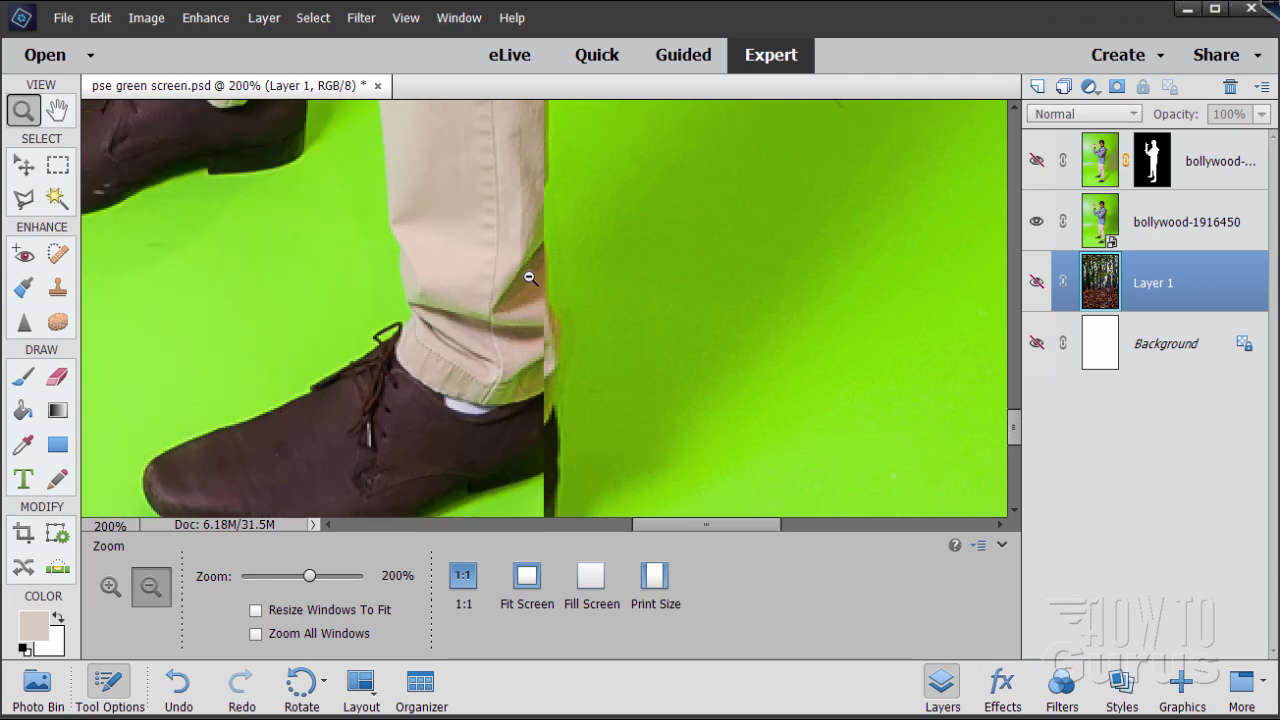
pyautogui.keyDown('alt'); pyautogui.click(531, 273); pyautogui.keyUp('alt')
pyautogui.keyDown('alt'); pyautogui.click(530, 277); pyautogui.keyUp('alt')
pyautogui.keyDown('alt'); pyautogui.click(529, 277); pyautogui.keyUp('alt')
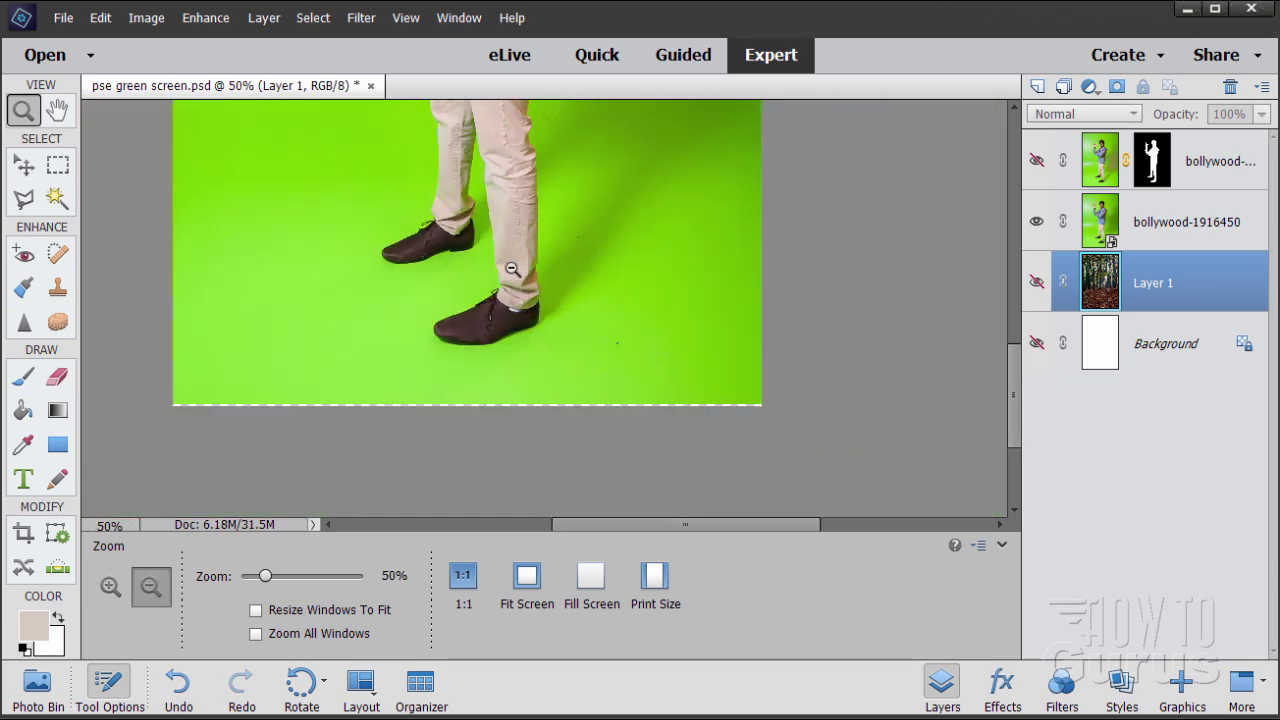
pyautogui.keyDown('alt'); pyautogui.click(516, 216); pyautogui.keyUp('alt')
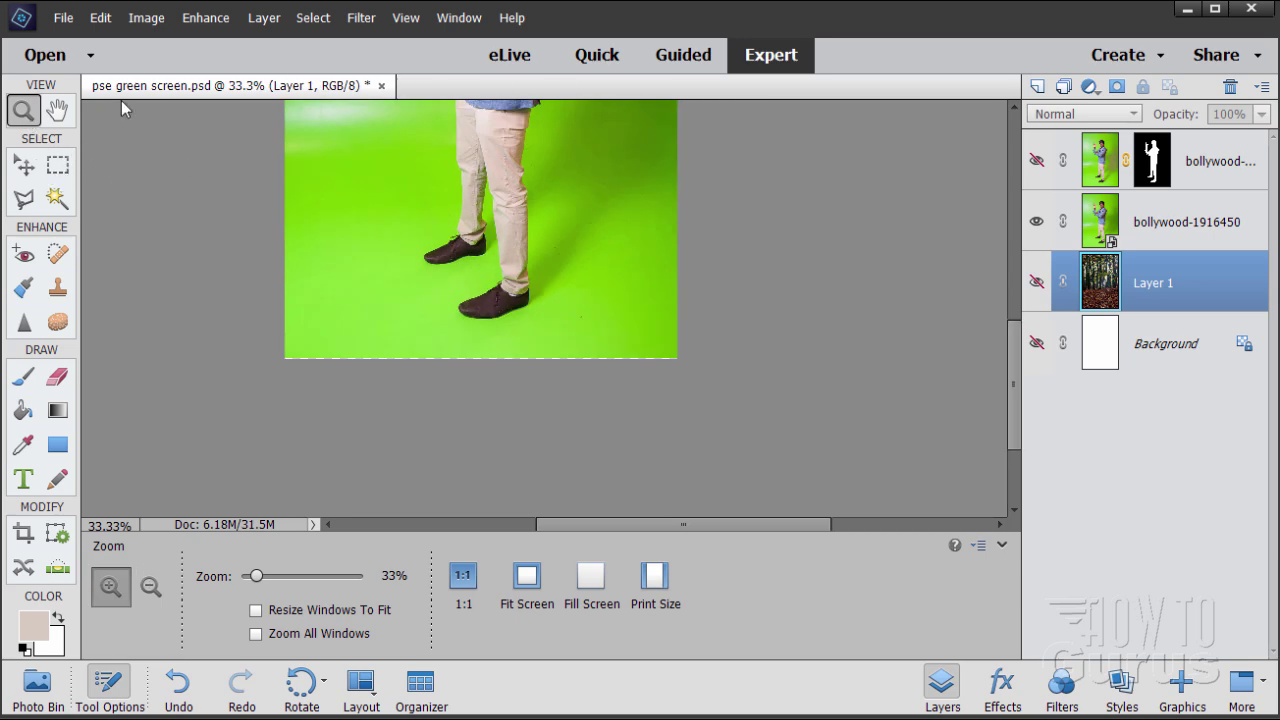
pyautogui.click(406, 17)
pyautogui.click(443, 105)
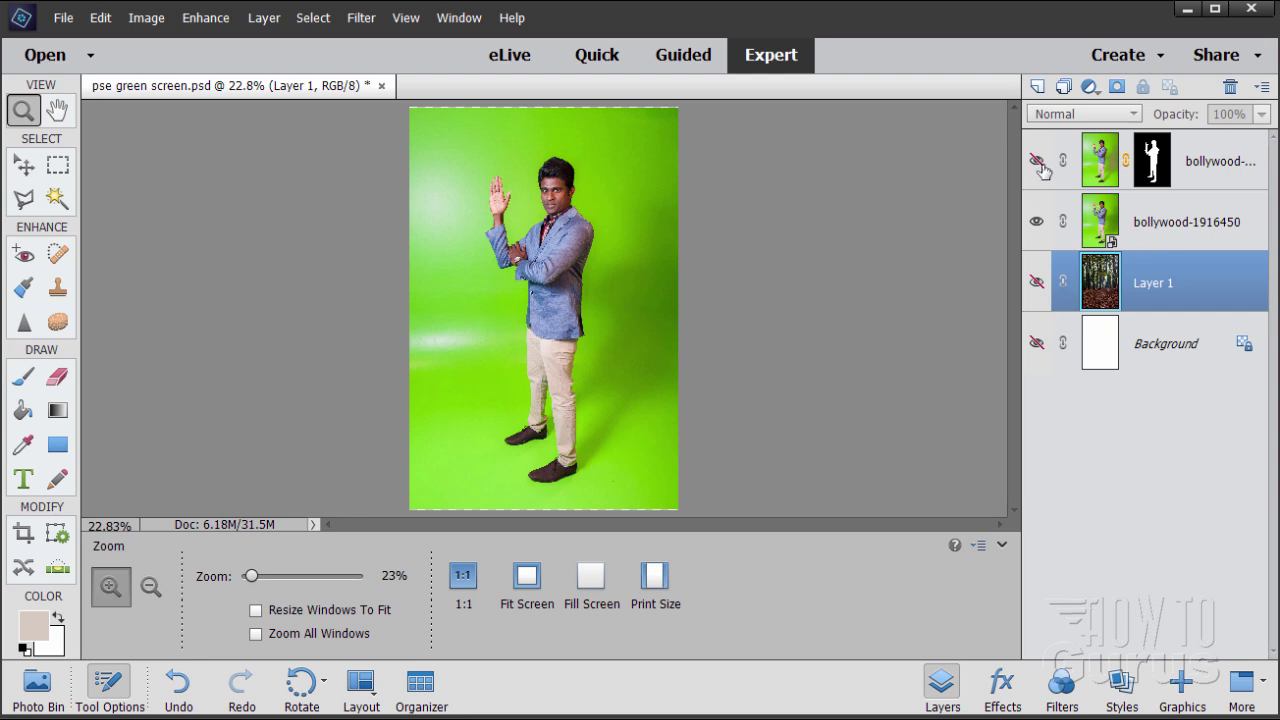
# Delete the masked bollywood-1916450 copy layer and close pse green screen.psd without saving the changes.
pyautogui.click(1188, 170)
pyautogui.click(1188, 170)
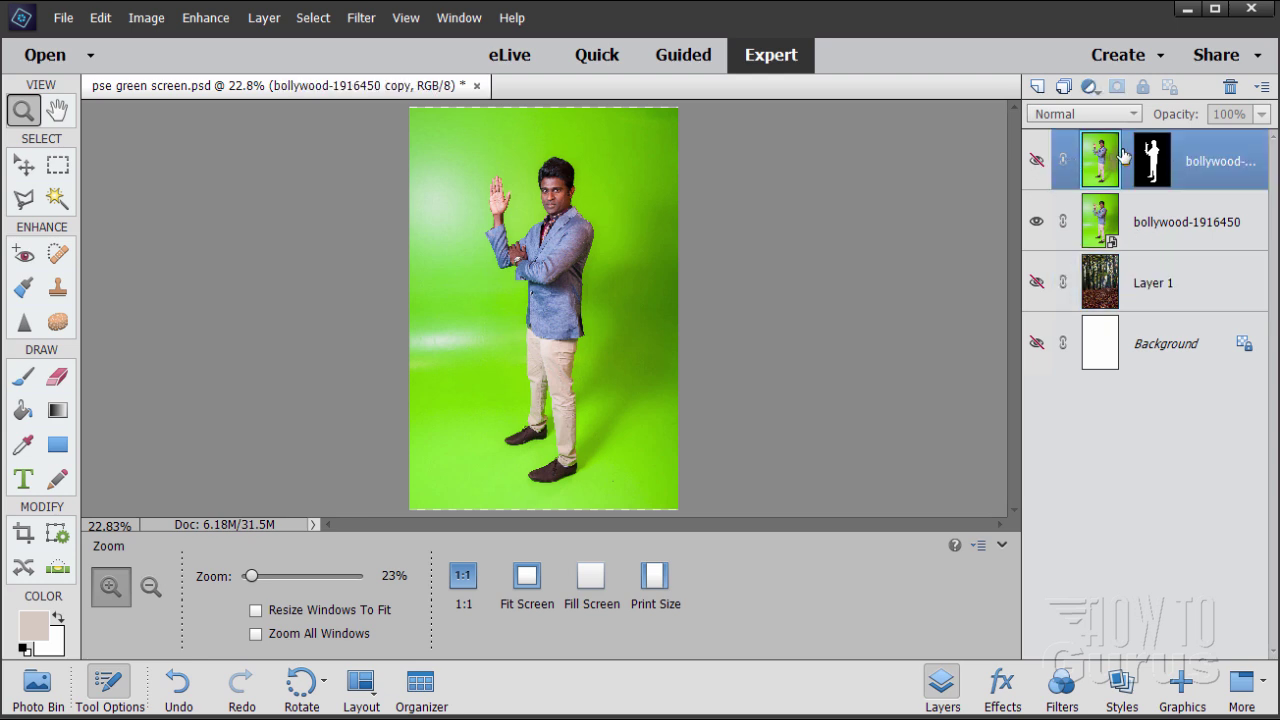
pyautogui.click(1230, 87)
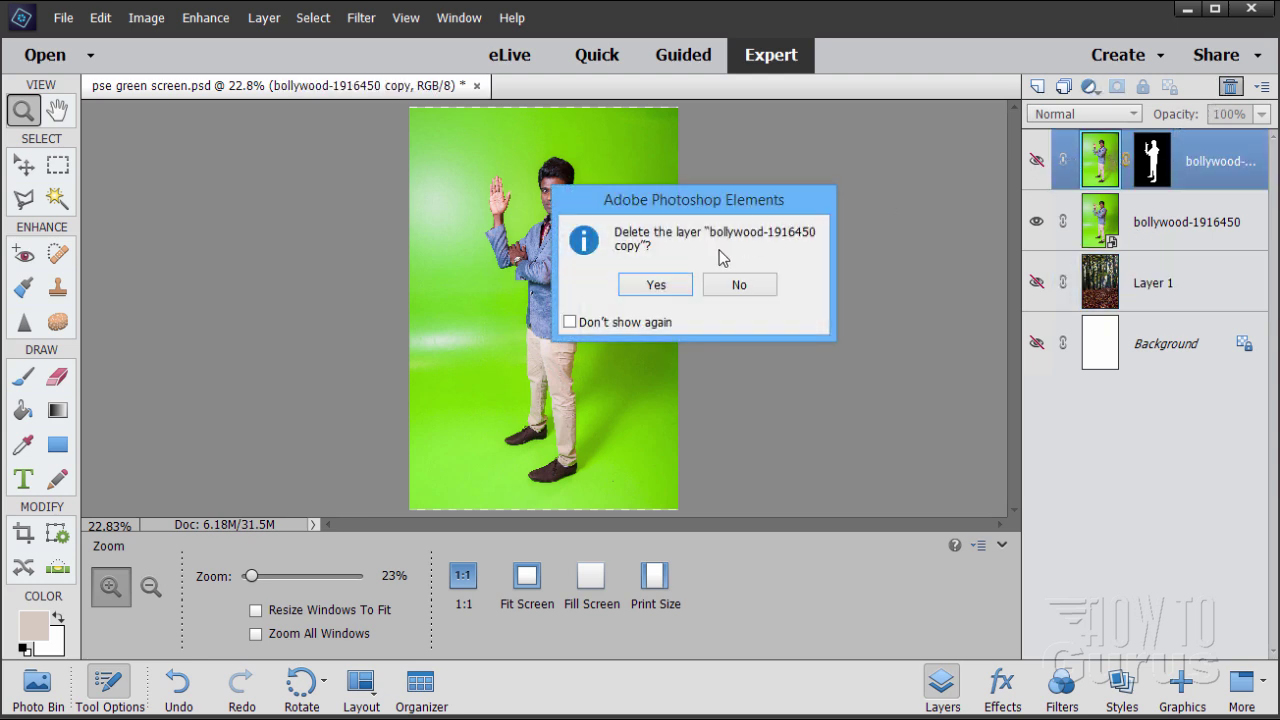
pyautogui.click(672, 283)
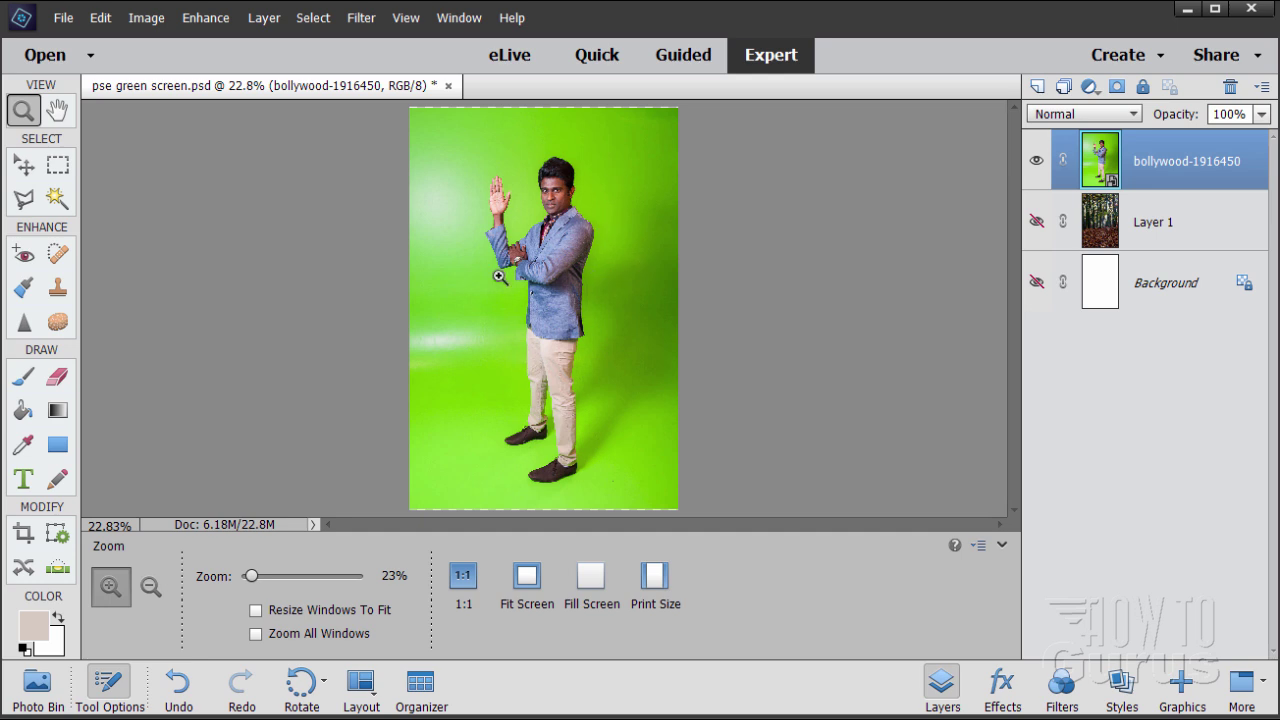
pyautogui.click(448, 86)
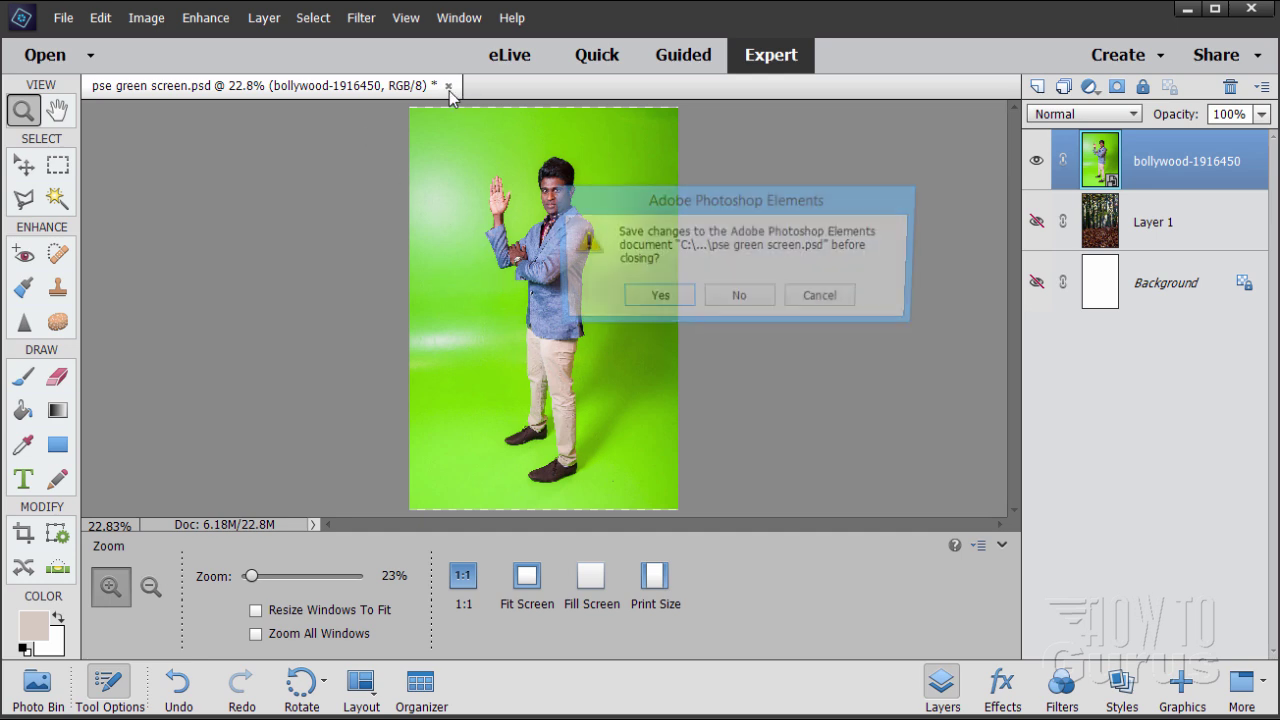
pyautogui.click(736, 300)
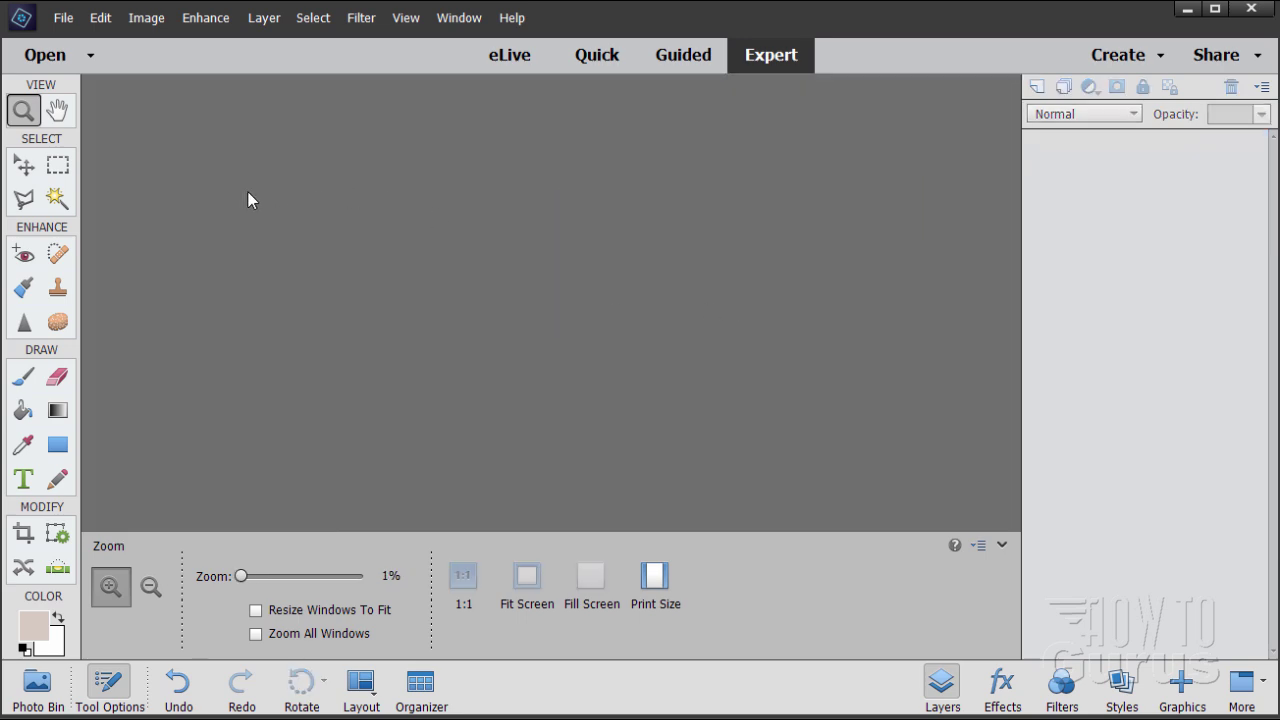
# Create a blank 4 x 6 inch document at 300 pixels/inch, RGB Color with a white background, fitted on screen.
pyautogui.click(63, 18)
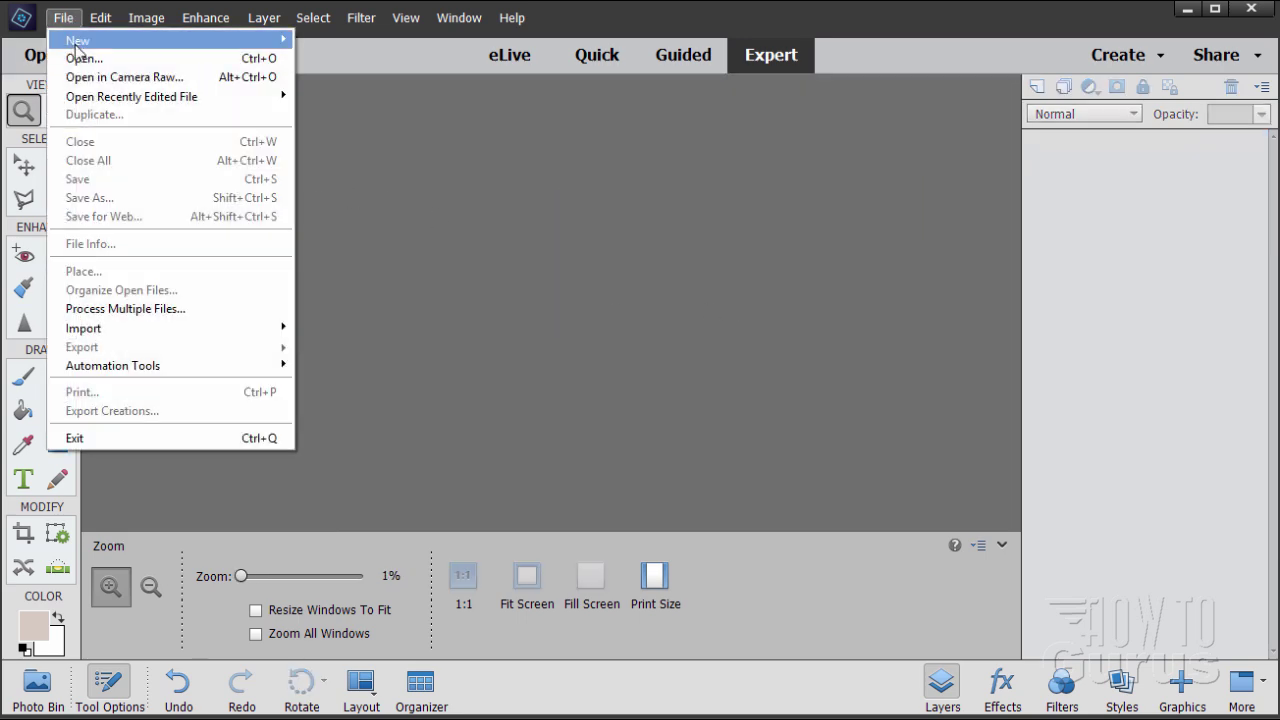
pyautogui.moveTo(77, 42)
pyautogui.click(345, 40)
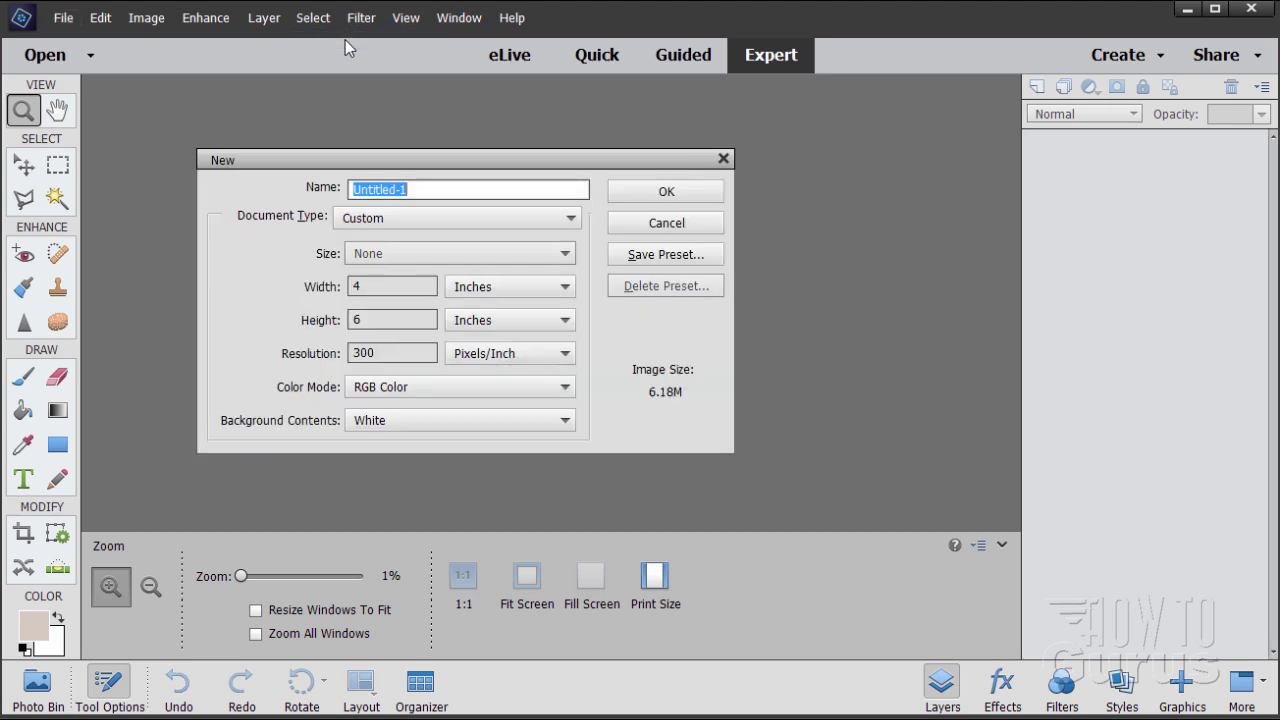
pyautogui.click(365, 289)
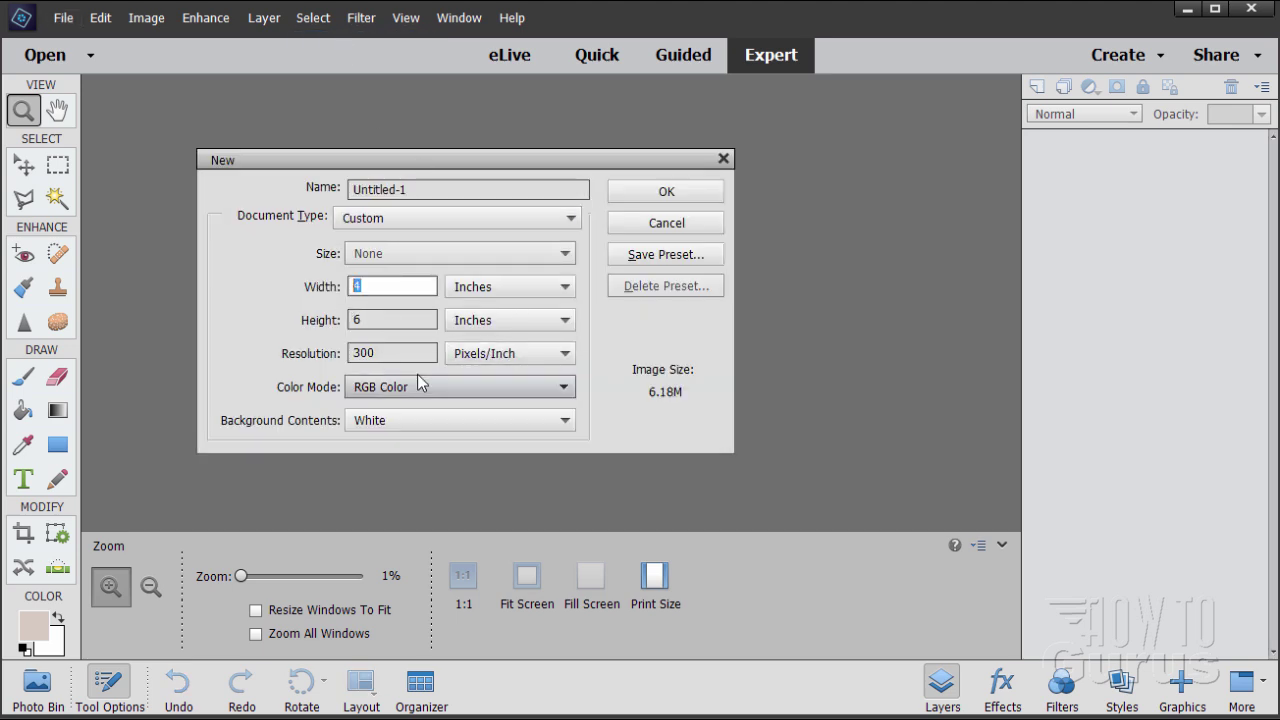
pyautogui.click(374, 320)
pyautogui.click(384, 288)
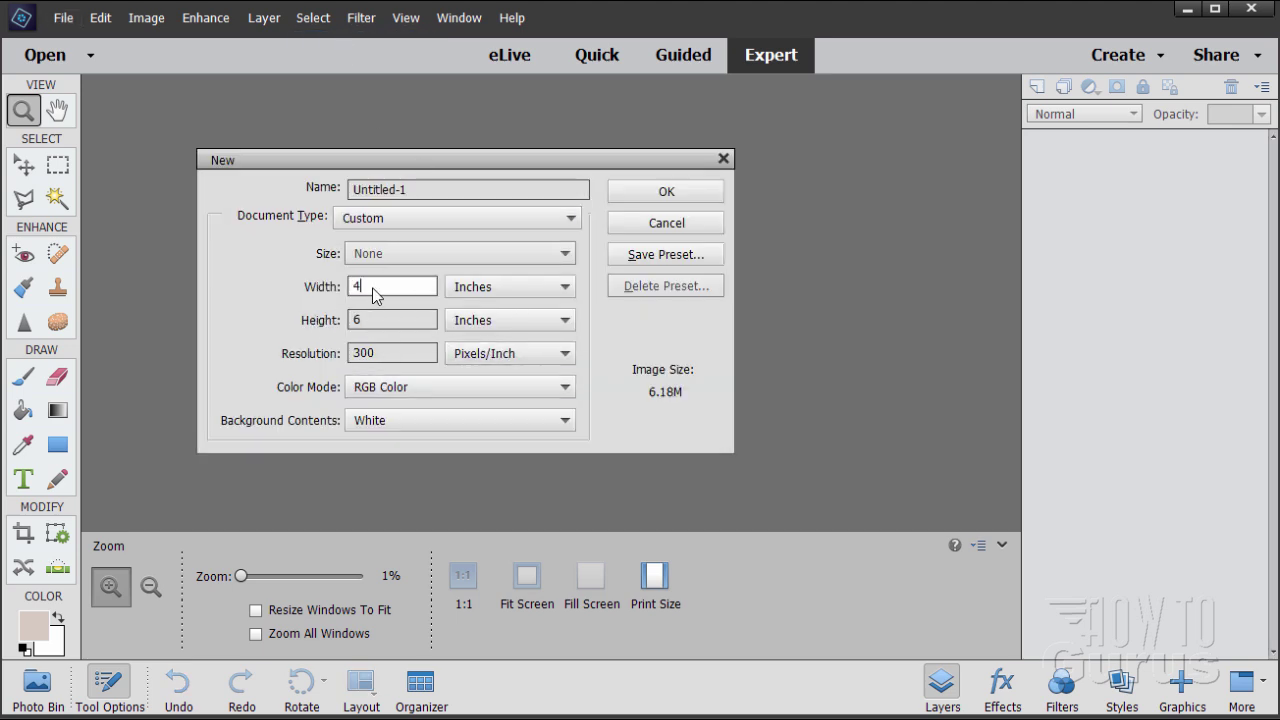
pyautogui.click(400, 351)
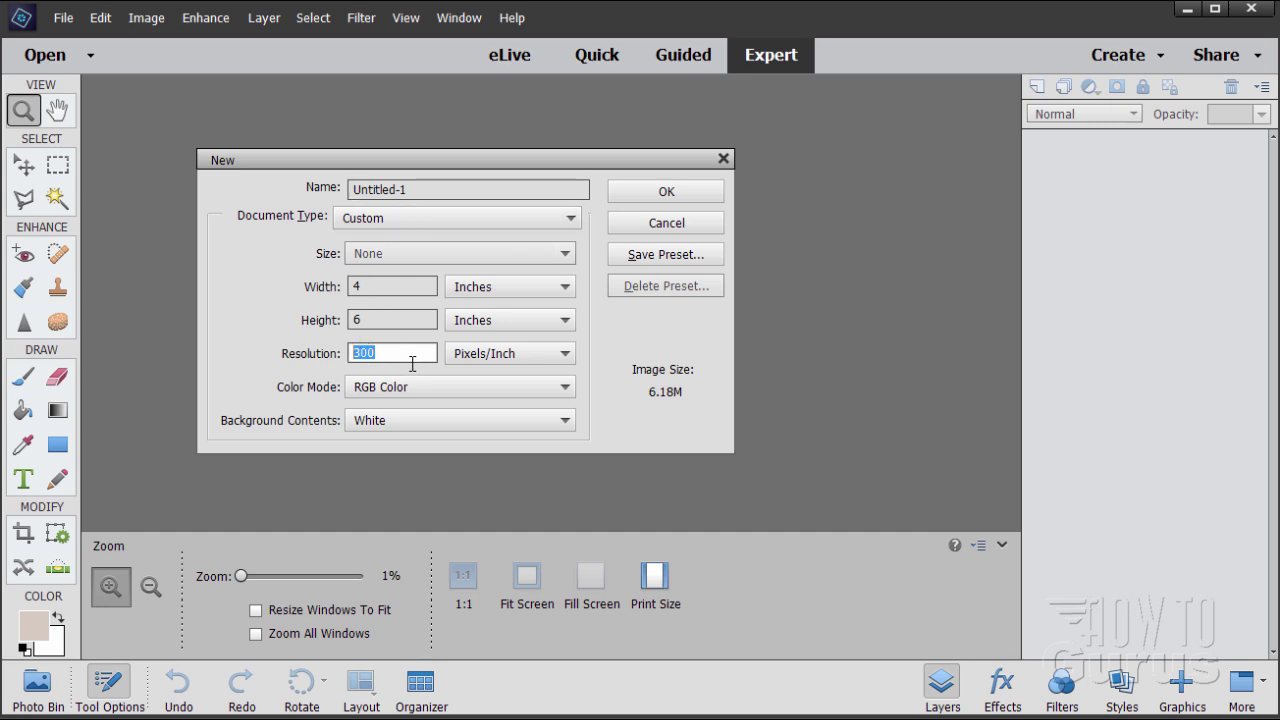
pyautogui.click(630, 196)
pyautogui.moveTo(160, 97); pyautogui.dragTo(463, 88)
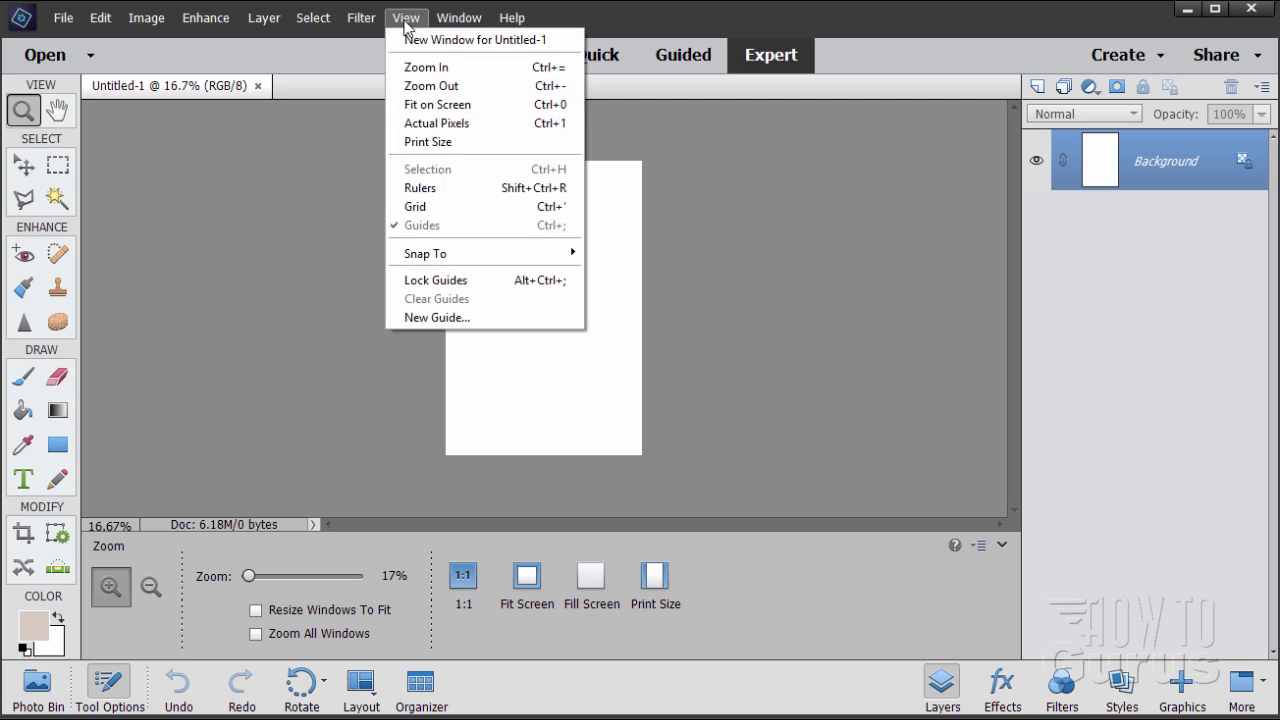
pyautogui.click(434, 106)
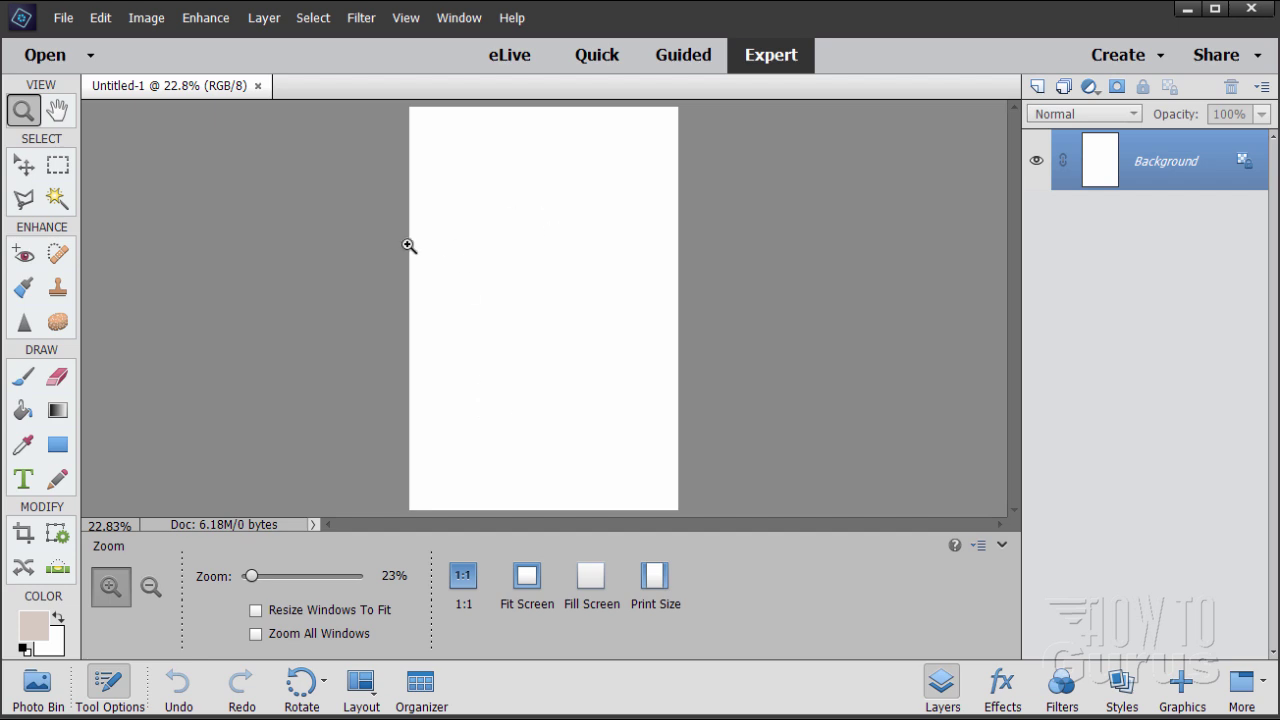
# Bring the recently edited photo bollywood-1916450.jpg into the blank document as a new layer and close the source file.
pyautogui.click(24, 165)
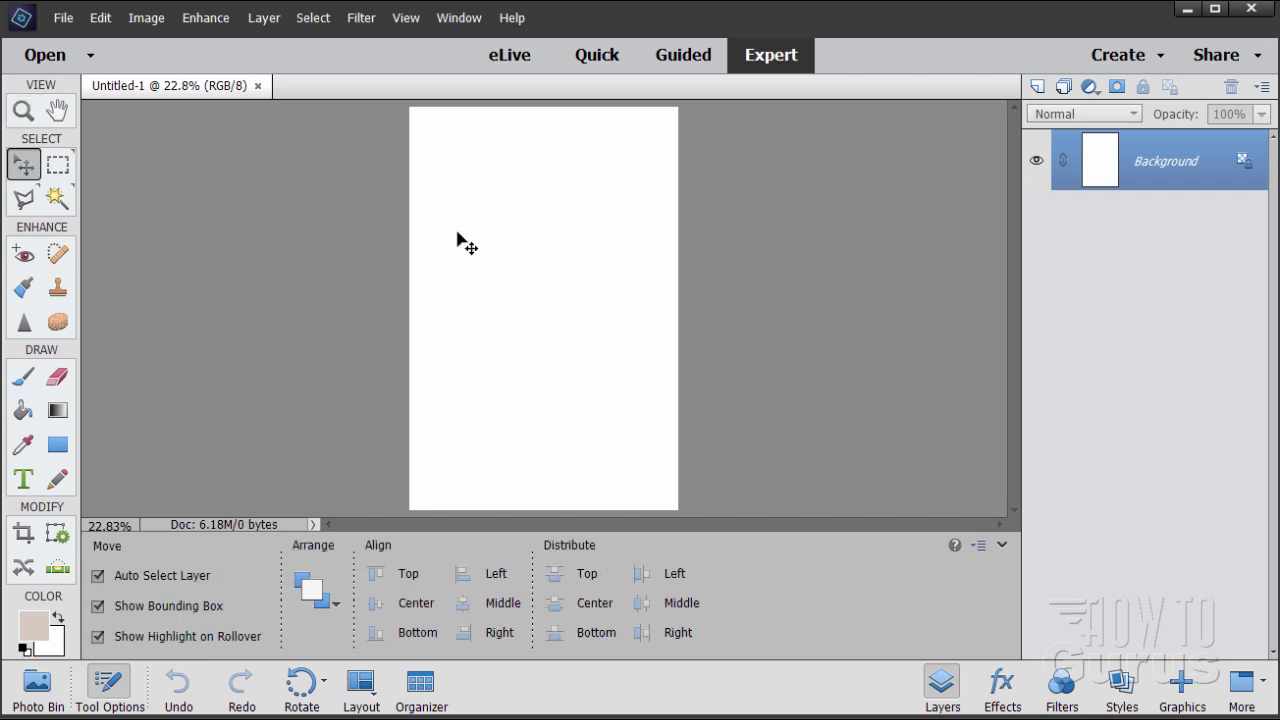
pyautogui.click(63, 20)
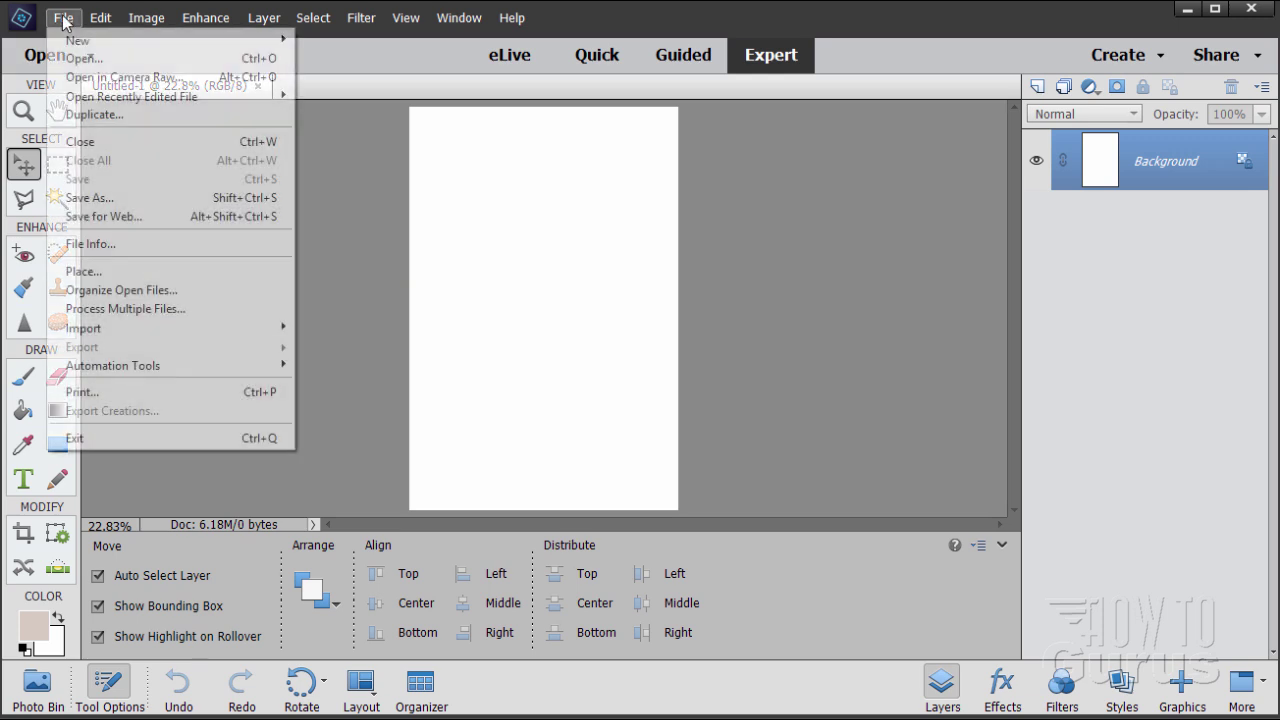
pyautogui.moveTo(134, 105)
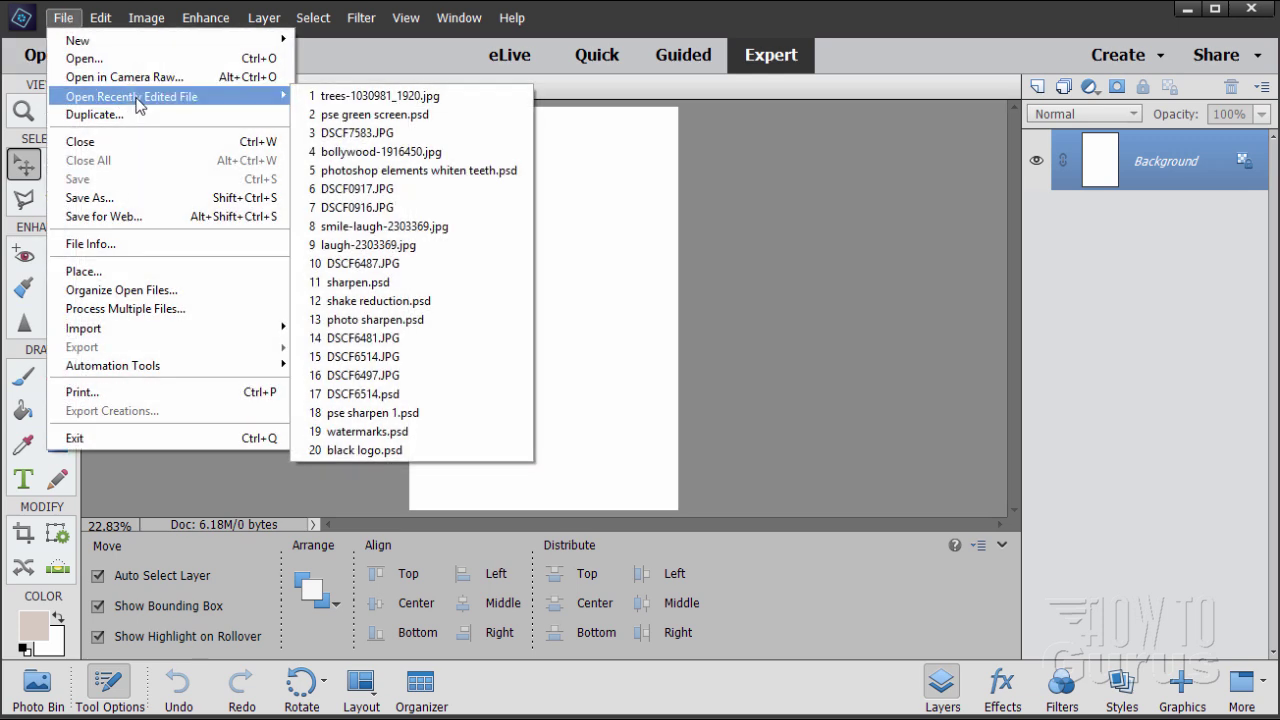
pyautogui.click(346, 155)
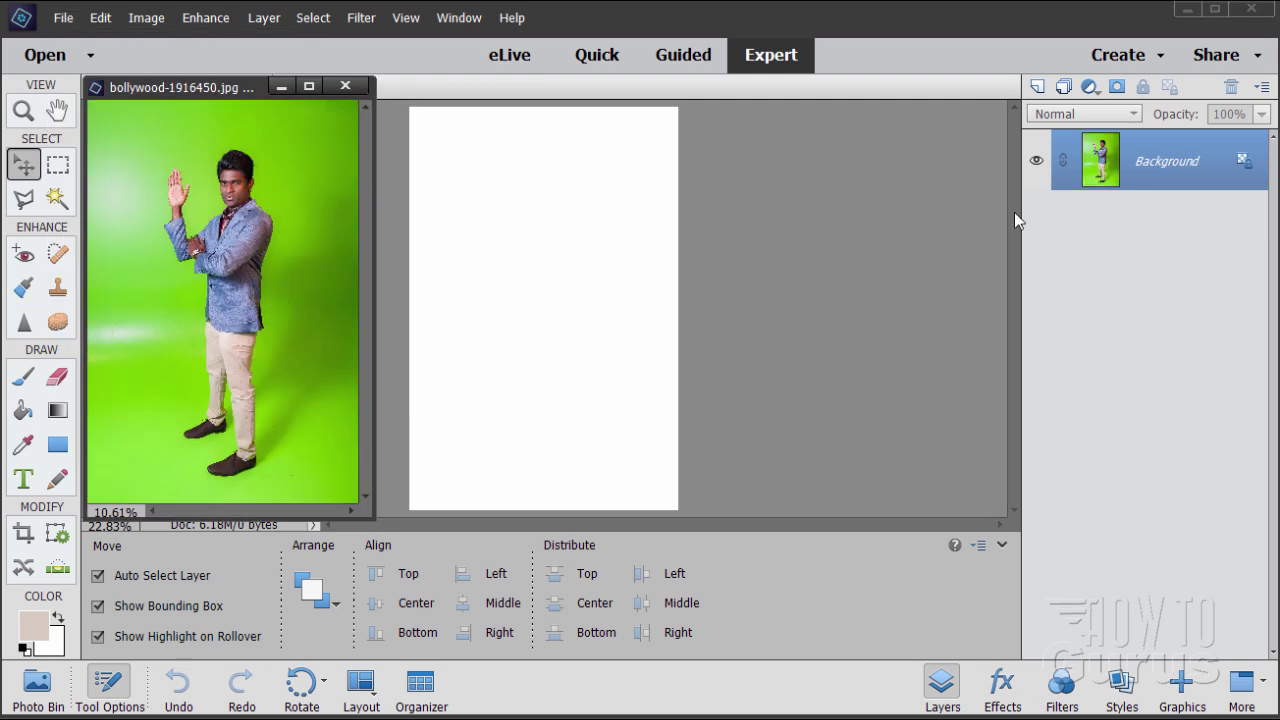
pyautogui.moveTo(1115, 156); pyautogui.dragTo(560, 238)
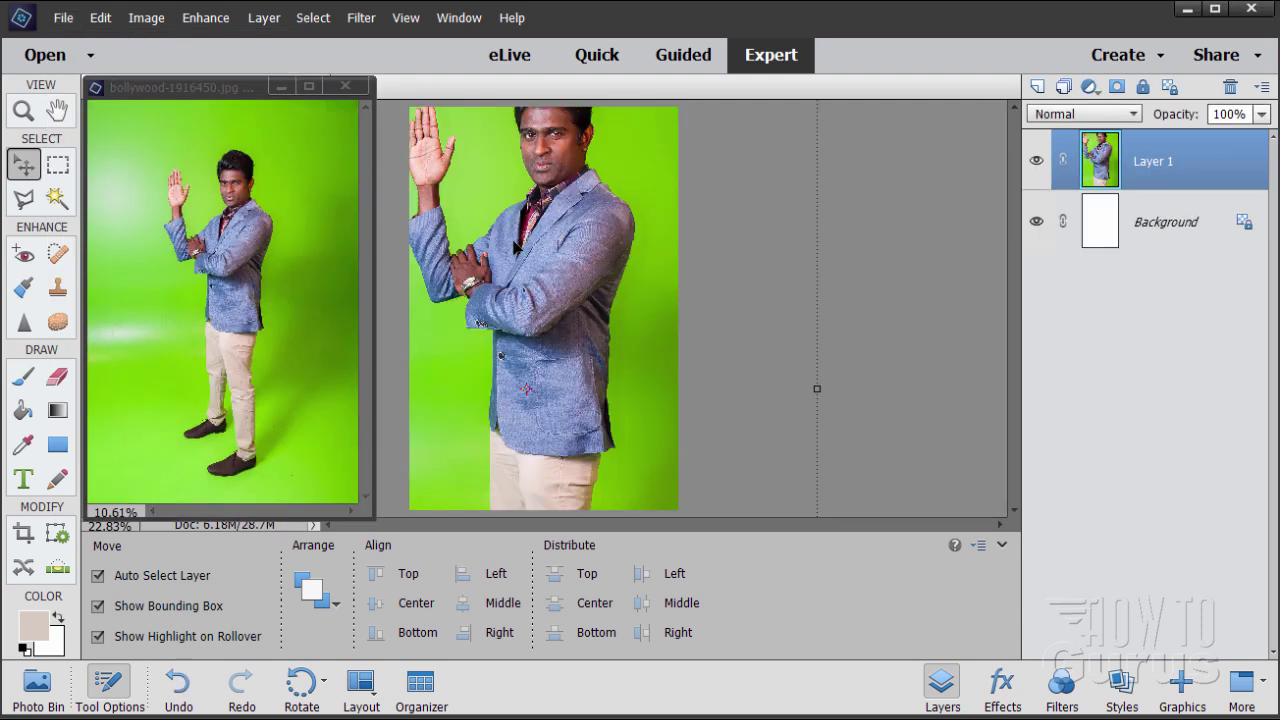
pyautogui.click(345, 86)
# Scale the man's photo layer proportionally to 46.92%, position it to cover the whole page, and apply the transform.
pyautogui.moveTo(458, 178); pyautogui.dragTo(388, 174)
pyautogui.moveTo(299, 123); pyautogui.dragTo(483, 246)
pyautogui.moveTo(500, 312); pyautogui.dragTo(451, 186)
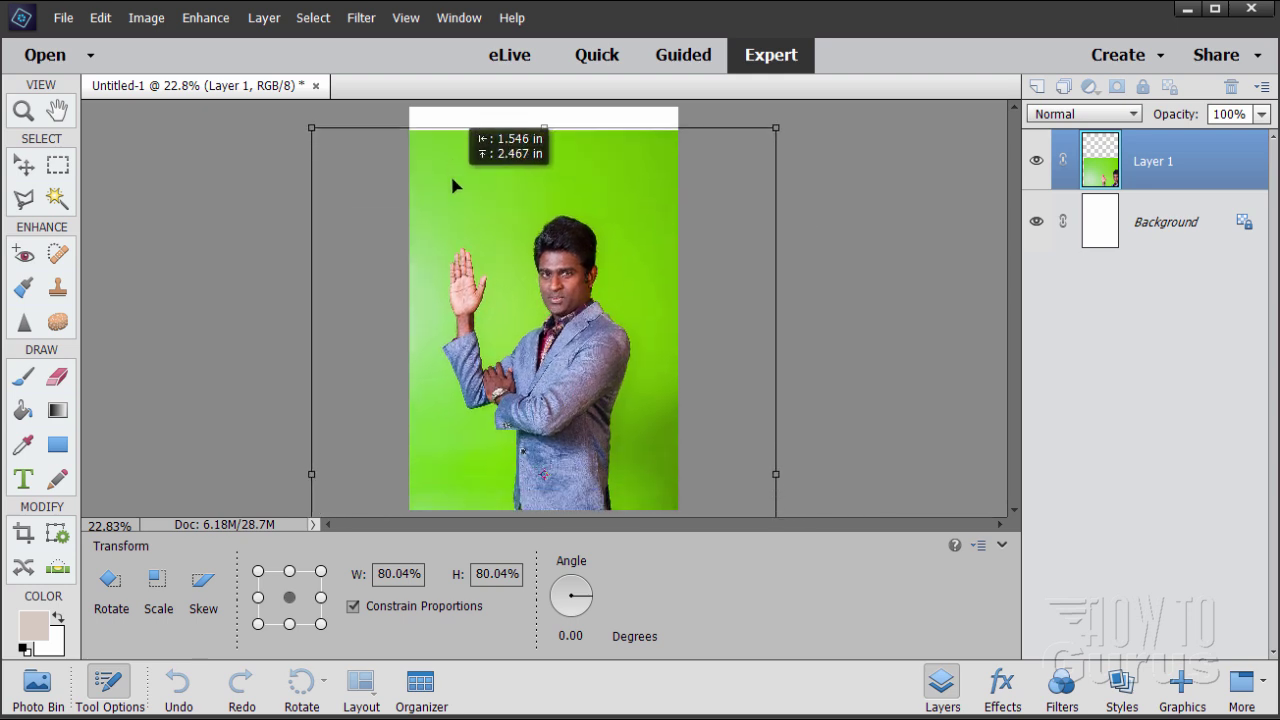
pyautogui.moveTo(320, 137); pyautogui.dragTo(478, 268)
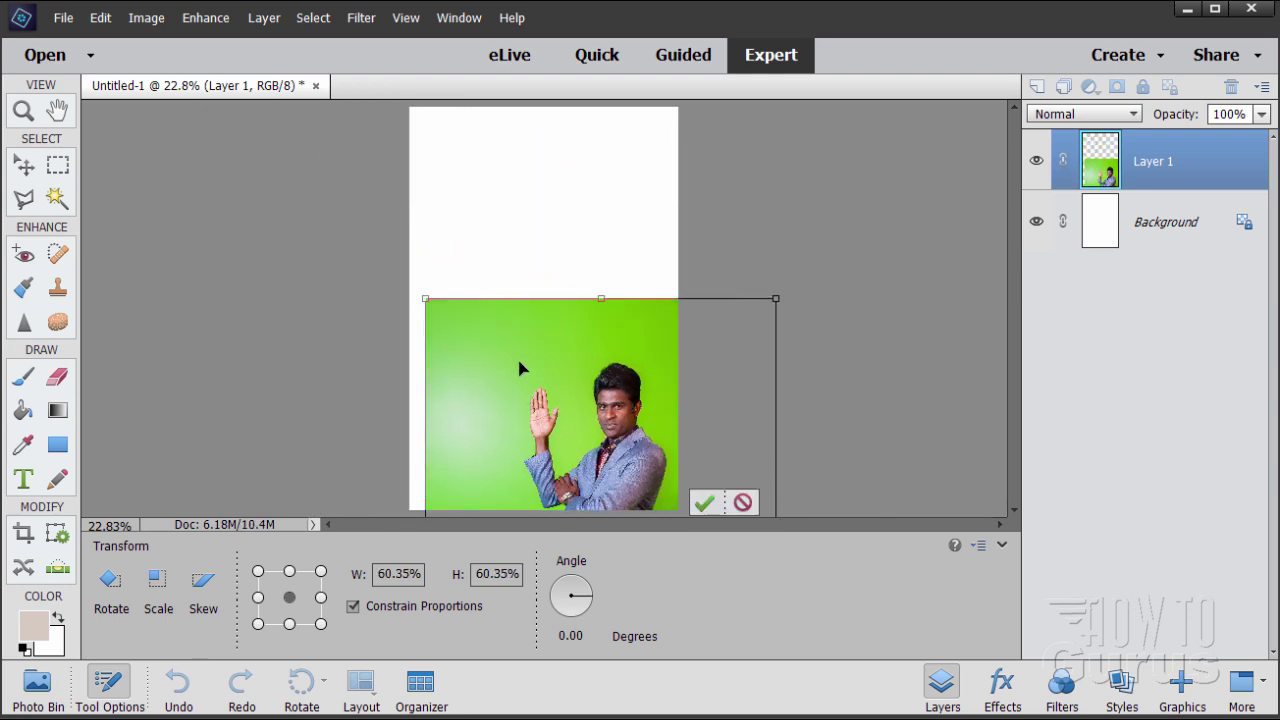
pyautogui.moveTo(515, 345); pyautogui.dragTo(441, 172)
pyautogui.moveTo(349, 126); pyautogui.dragTo(455, 228)
pyautogui.moveTo(466, 271); pyautogui.dragTo(449, 164)
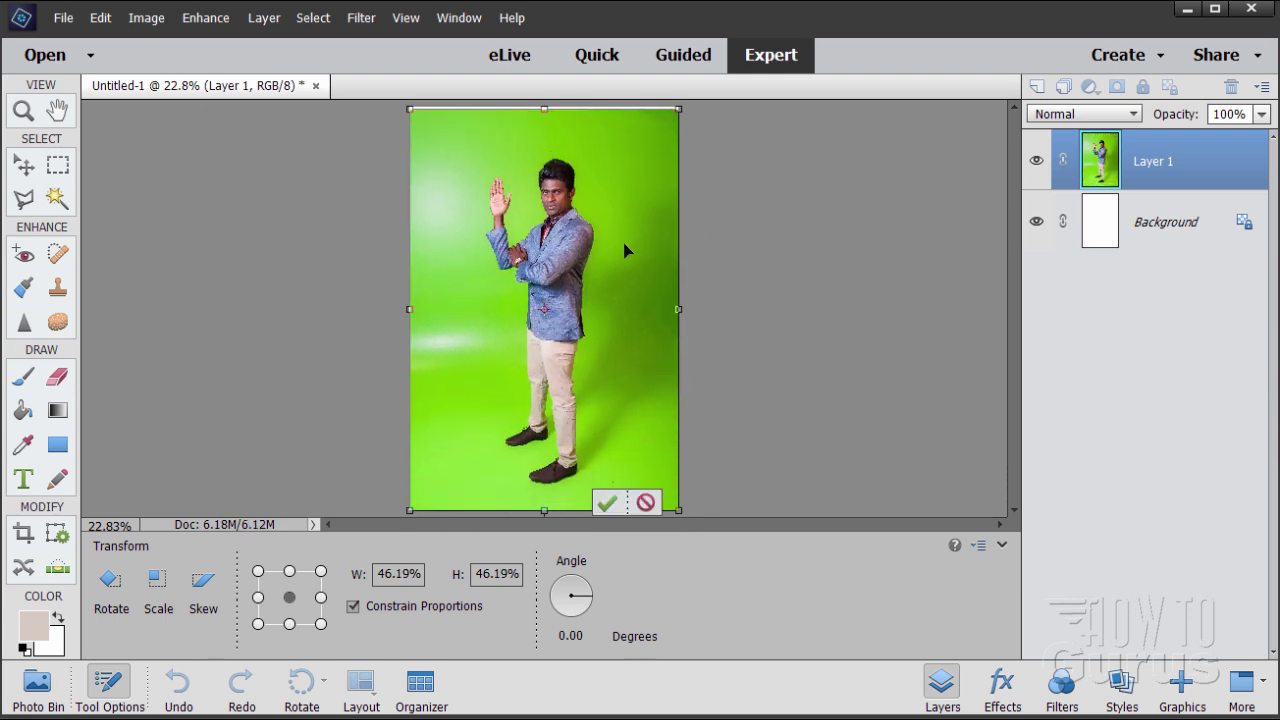
pyautogui.moveTo(679, 112)
pyautogui.mouseDown()
pyautogui.moveTo(695, 95)
pyautogui.moveTo(682, 103)
pyautogui.mouseUp()
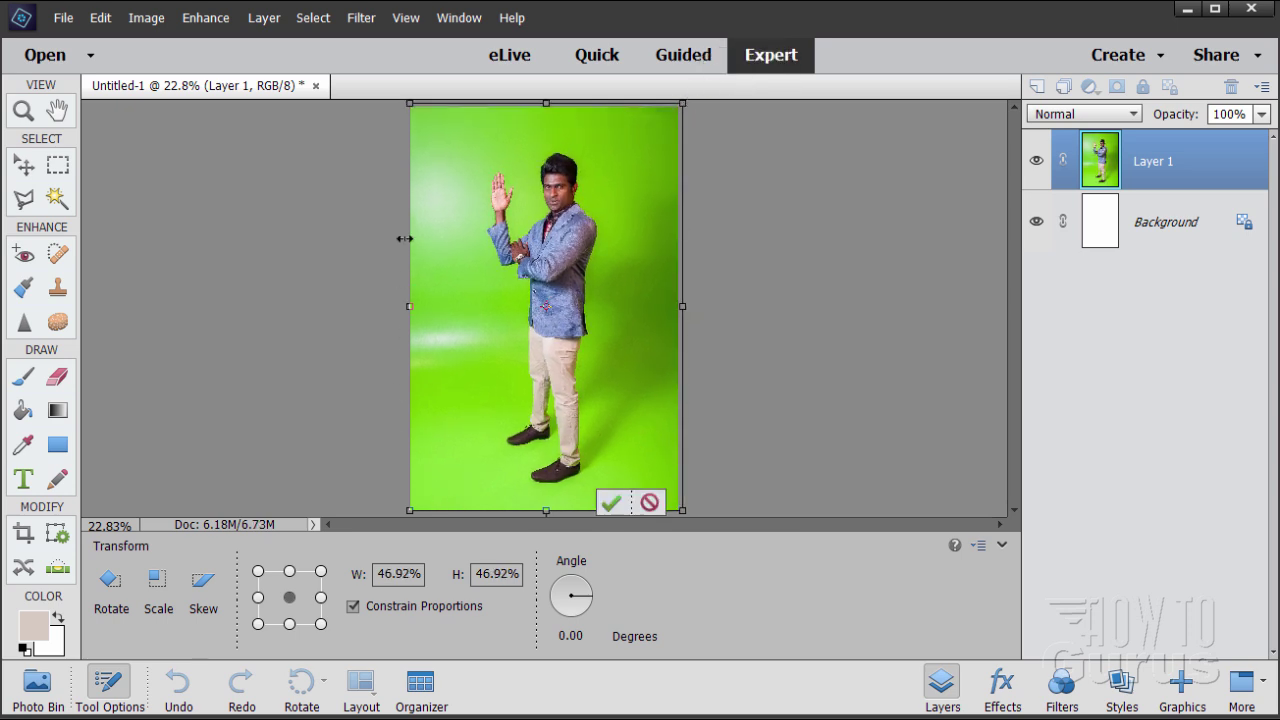
pyautogui.click(610, 502)
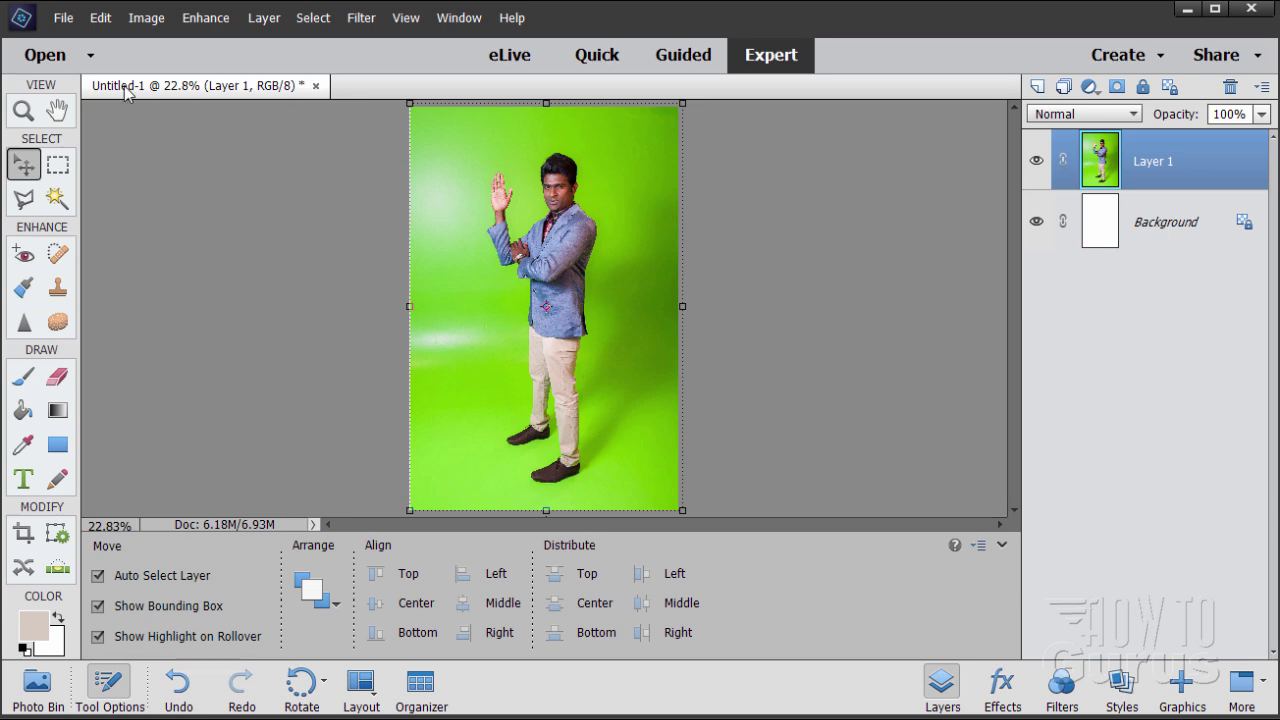
pyautogui.click(66, 19)
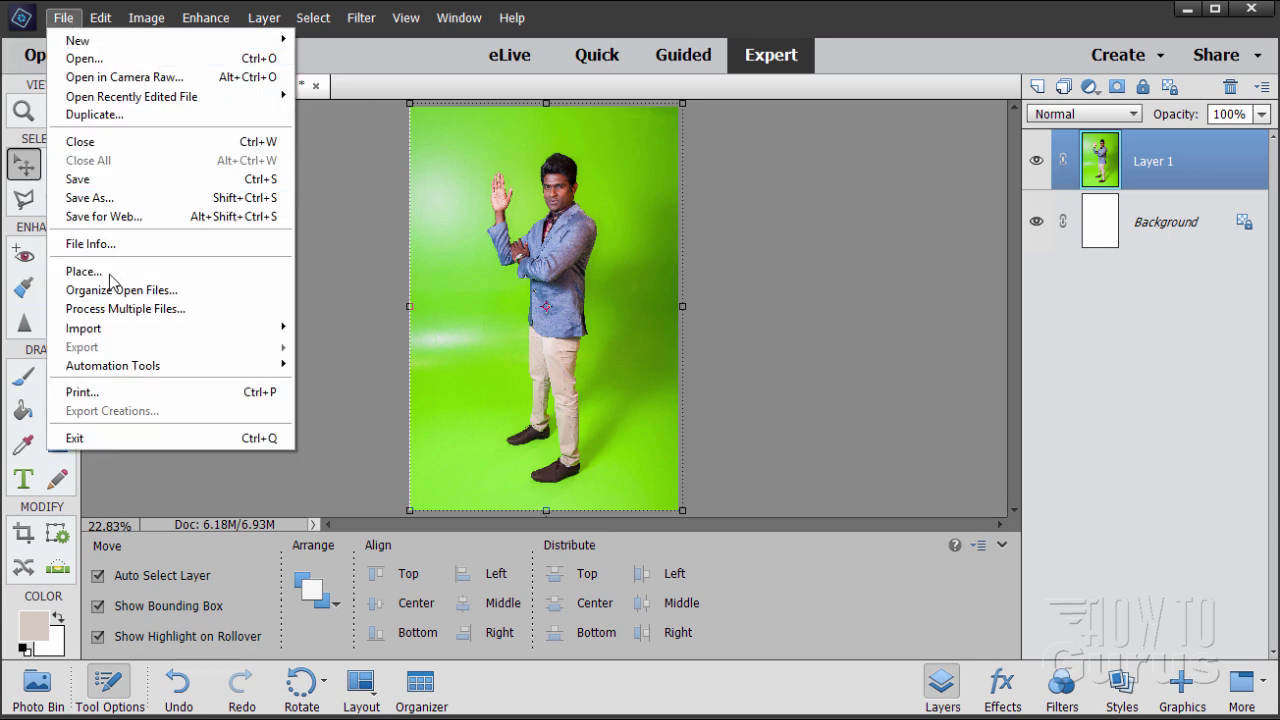
pyautogui.click(332, 271)
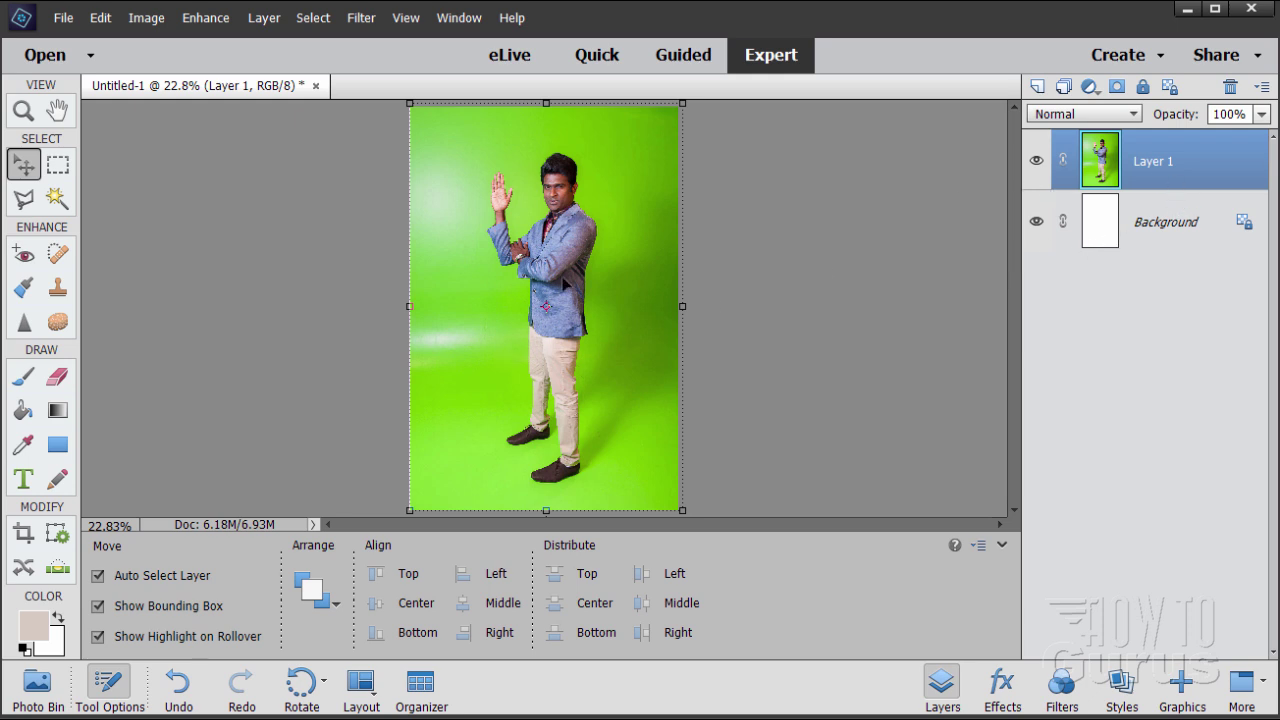
pyautogui.rightClick(1163, 172)
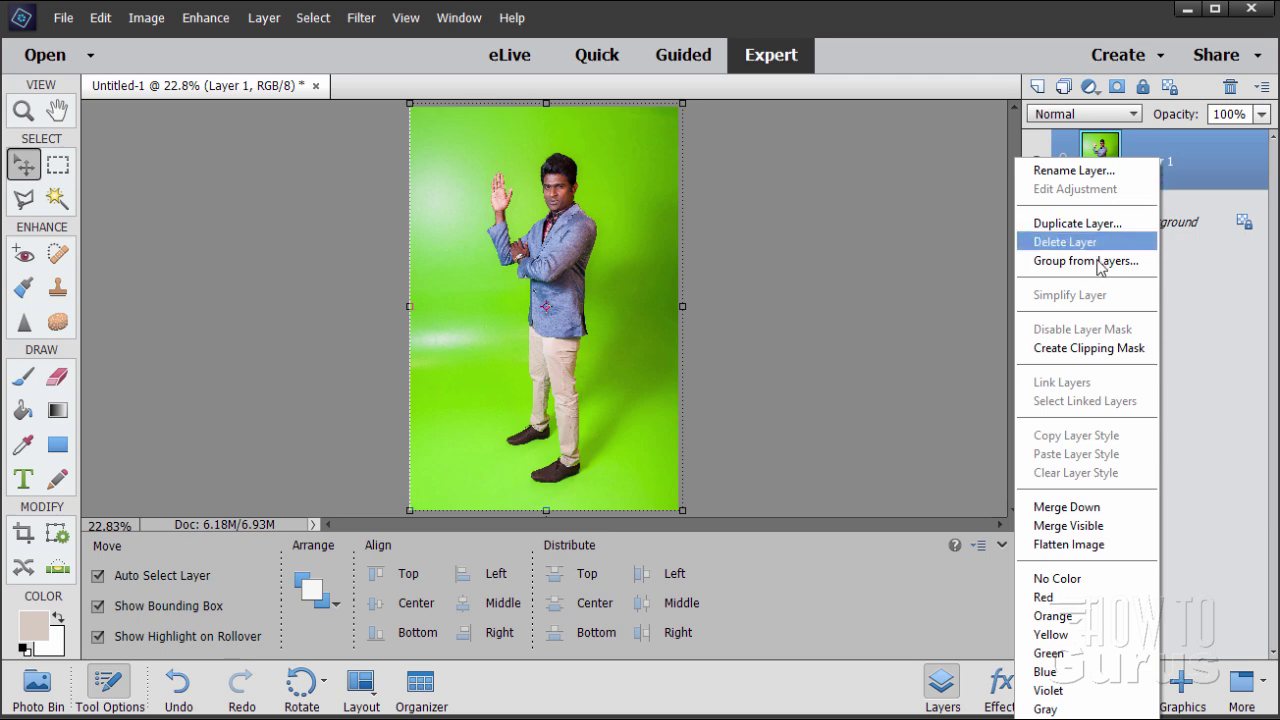
pyautogui.click(1163, 323)
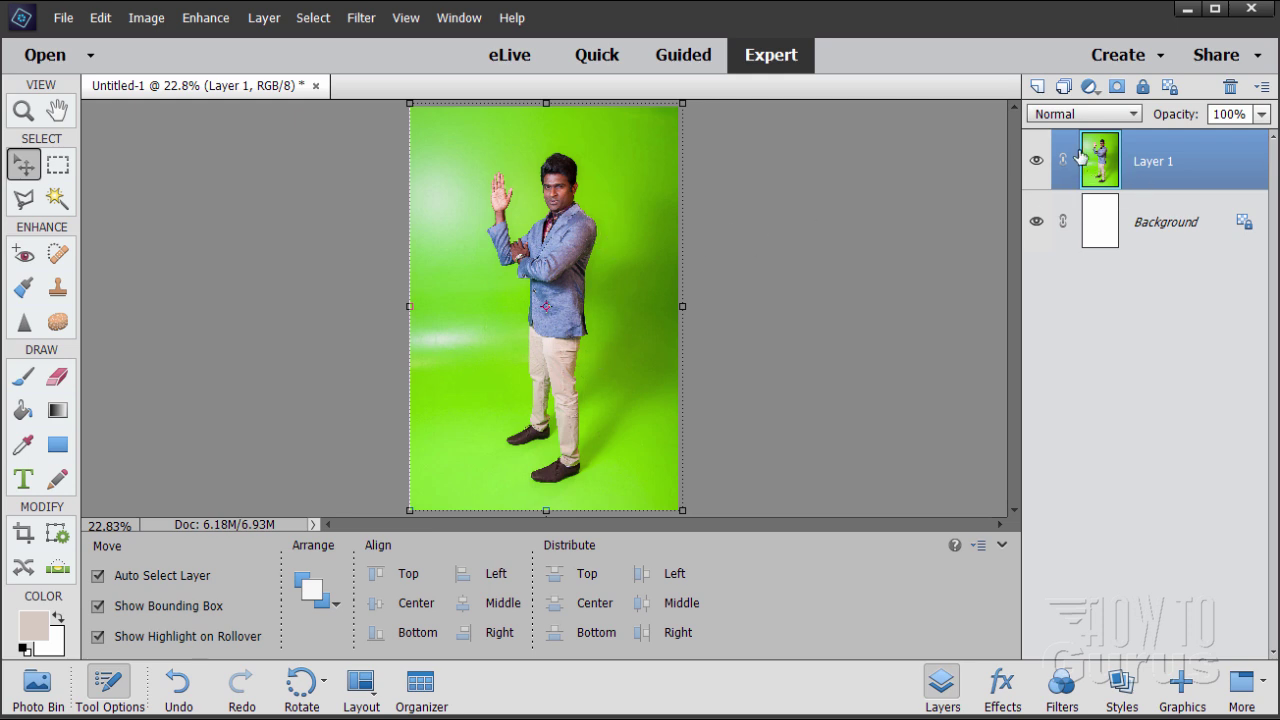
pyautogui.rightClick(1163, 165)
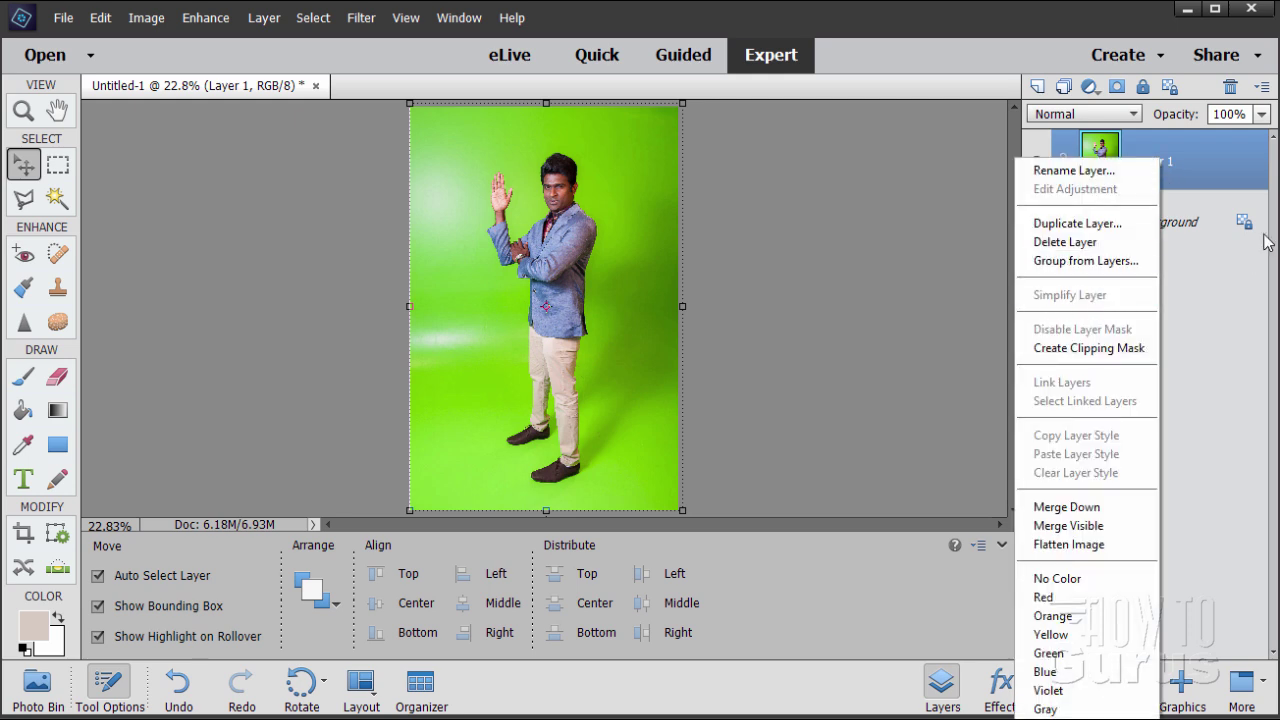
pyautogui.click(1228, 165)
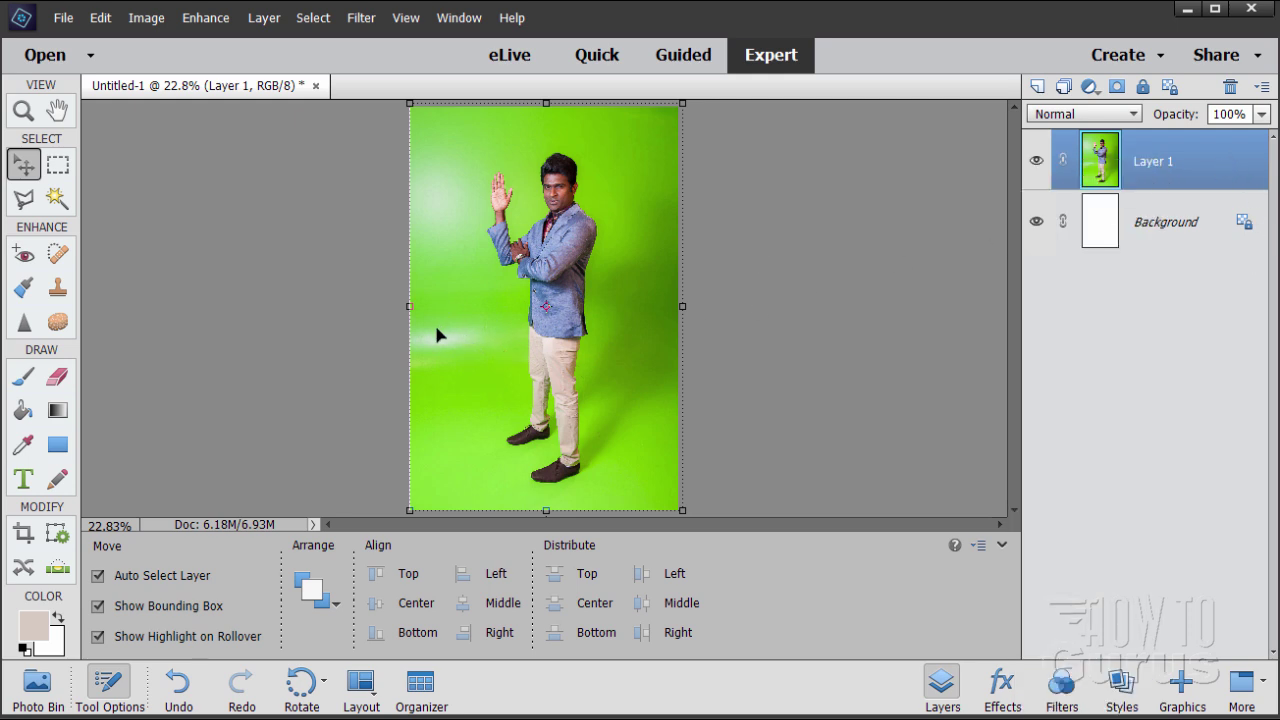
# Nudge Layer 1 slightly to the left on the page.
pyautogui.hotkey('shift', 'Left')
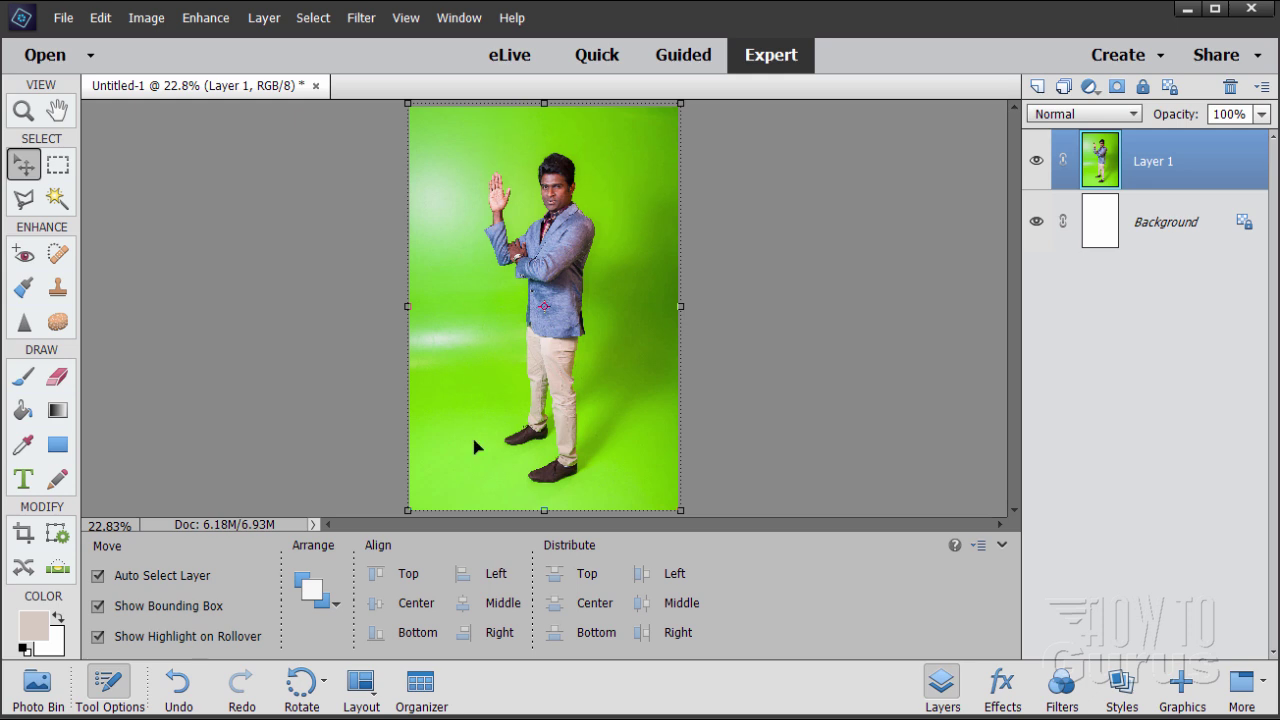
# Set the Magic Wand to New selection with tolerance 32 and select the green area beside the man's waist.
pyautogui.click(55, 198)
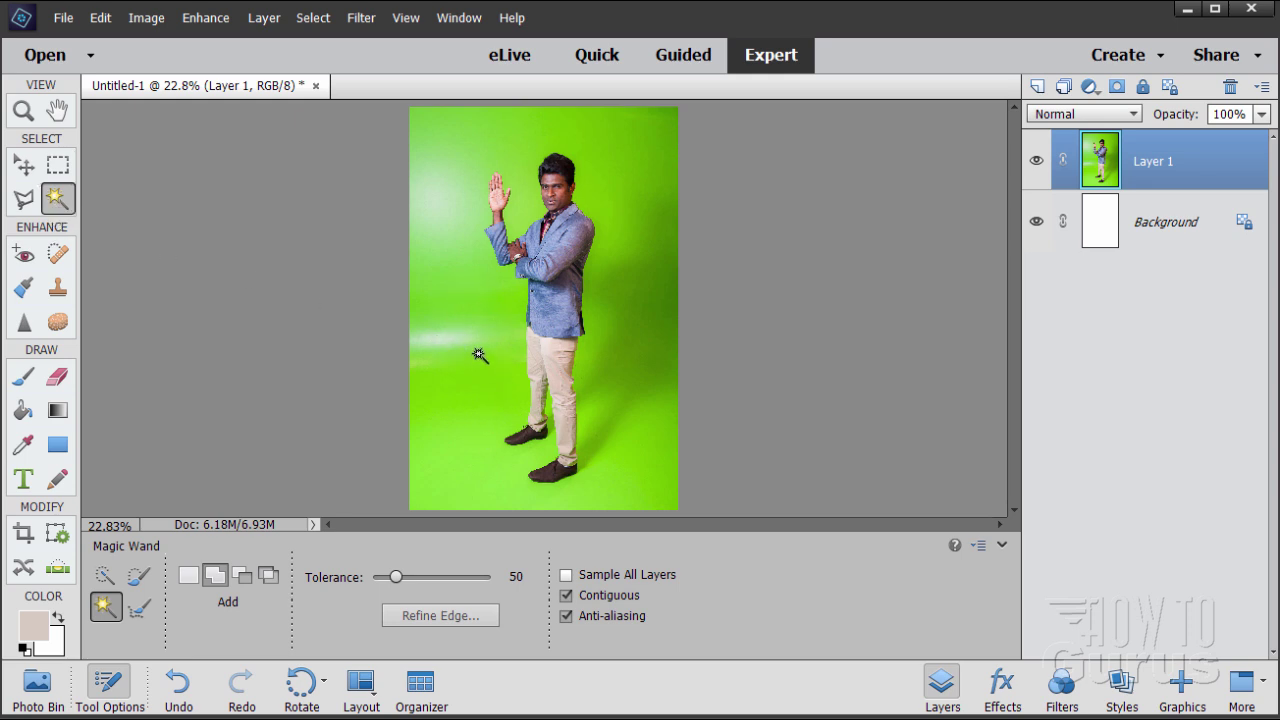
pyautogui.click(512, 578)
pyautogui.write('32')
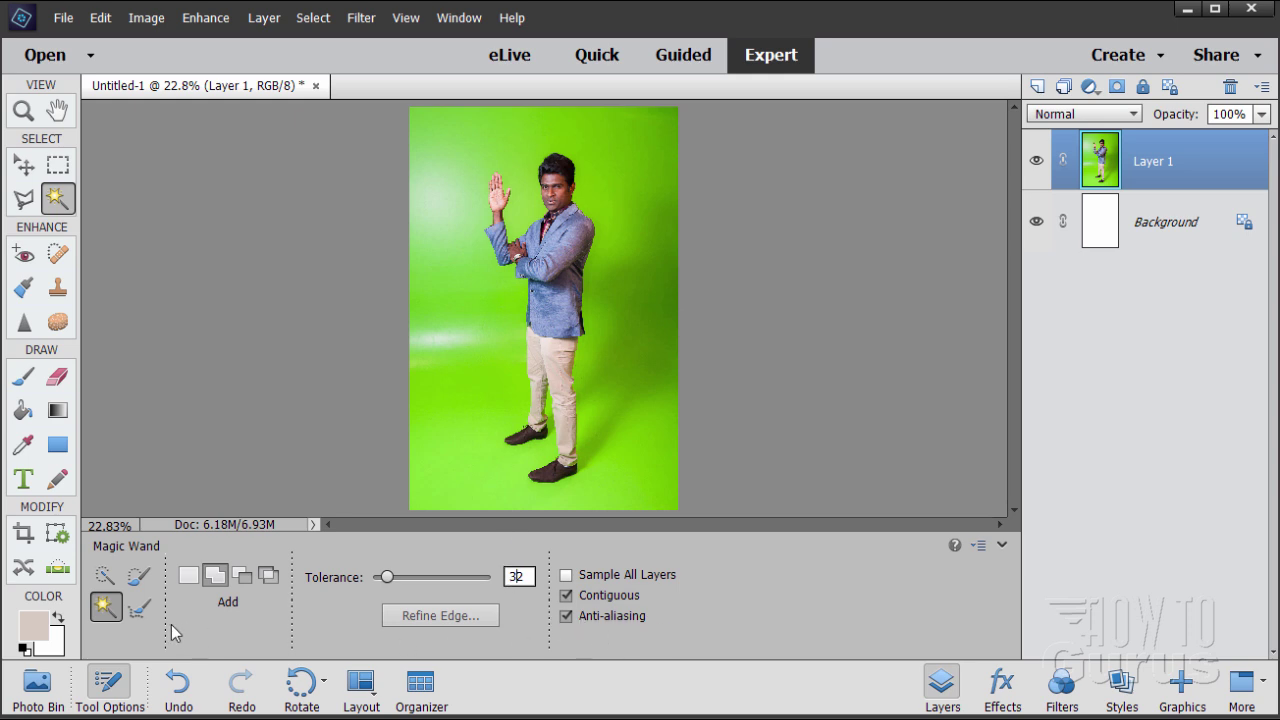
pyautogui.click(188, 576)
pyautogui.click(511, 577)
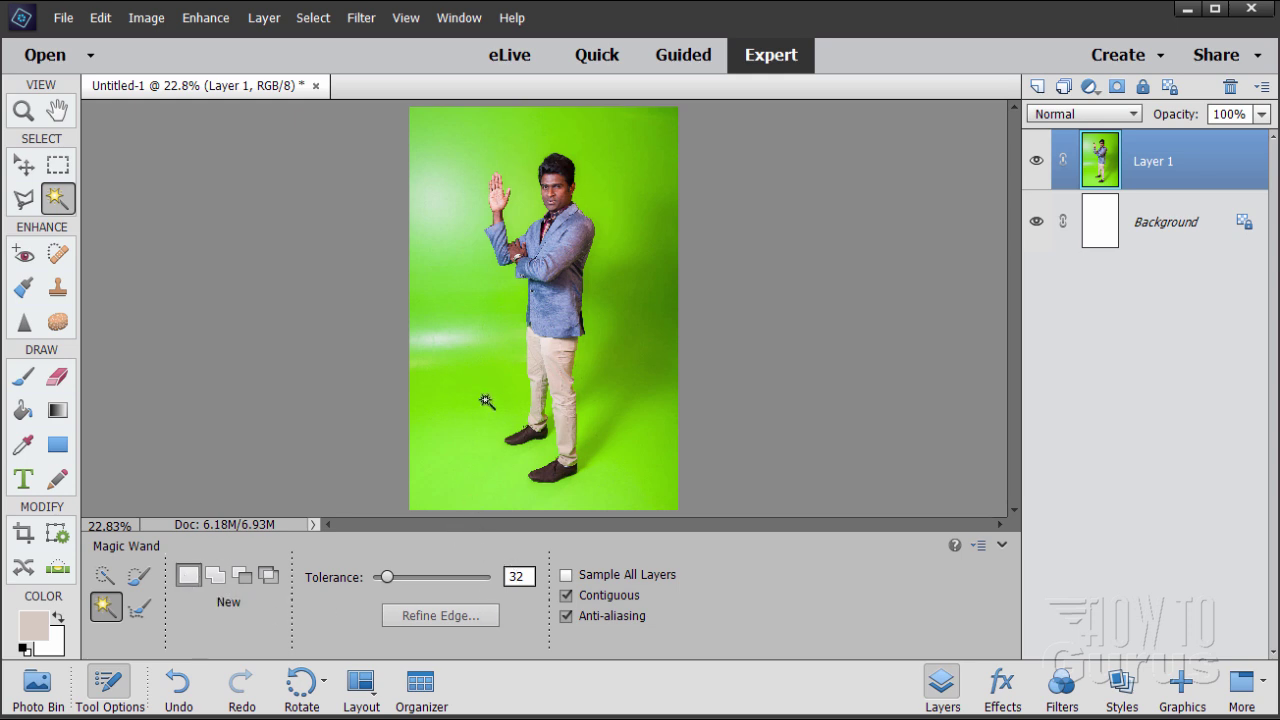
pyautogui.click(466, 310)
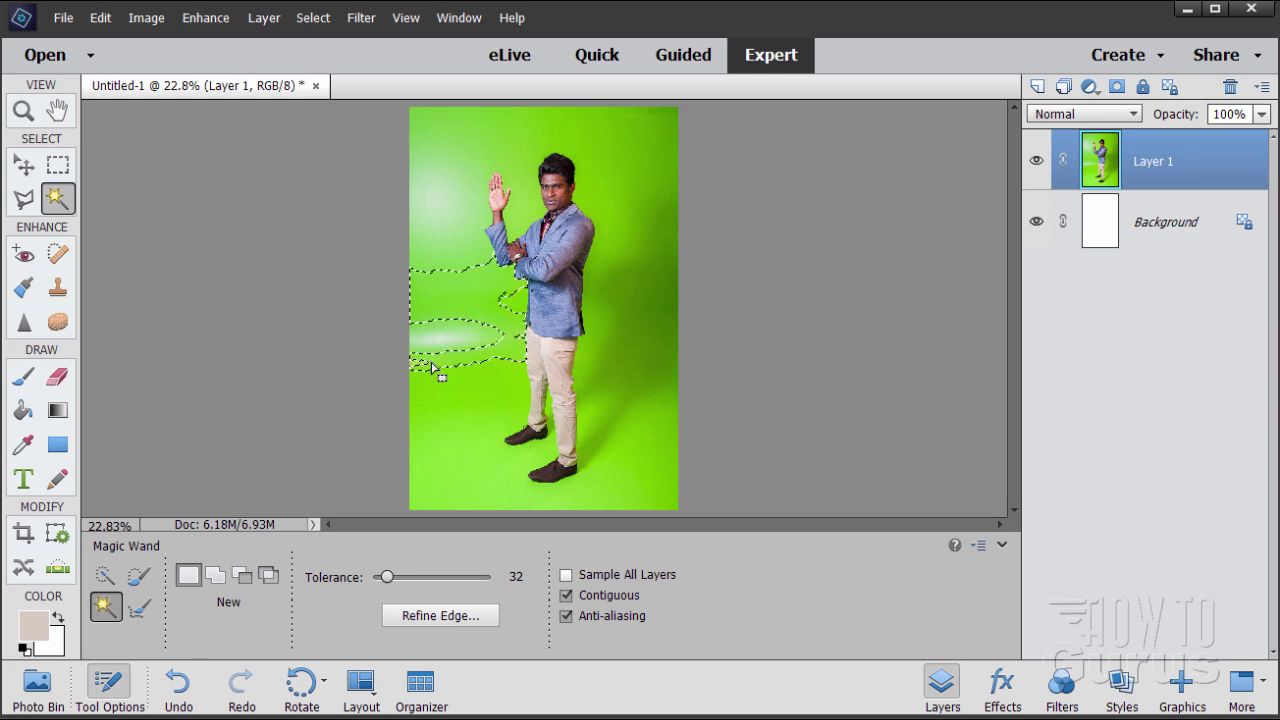
# Examine the selection edge along the trousers below the jacket up close, and return to the full-page view.
pyautogui.click(23, 111)
pyautogui.click(535, 347)
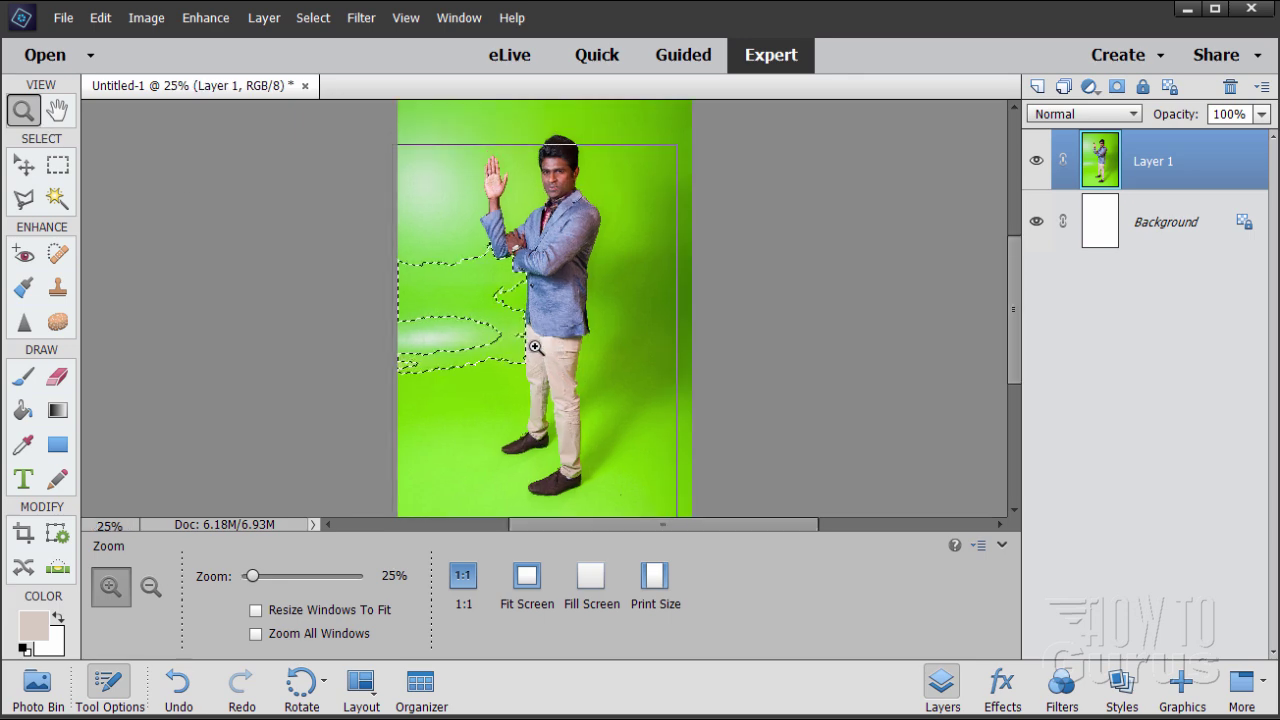
pyautogui.click(535, 347)
pyautogui.click(514, 337)
pyautogui.click(534, 349)
pyautogui.click(531, 337)
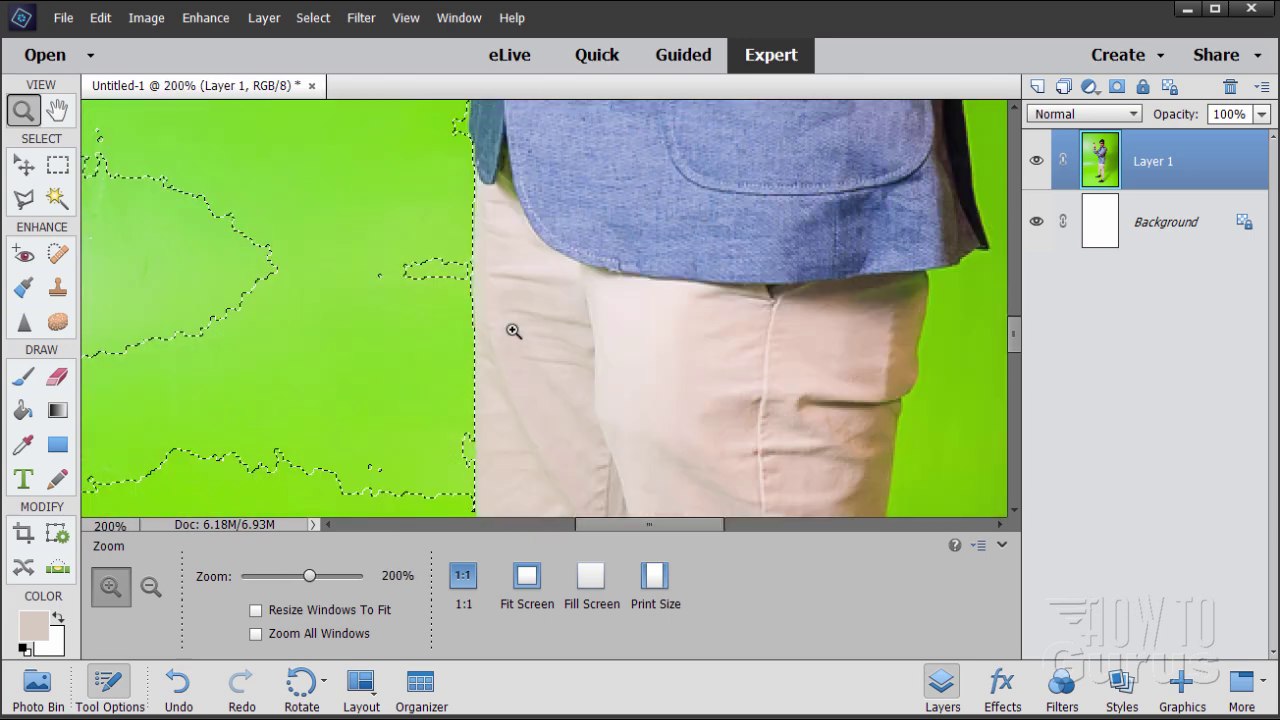
pyautogui.click(500, 334)
pyautogui.click(471, 334)
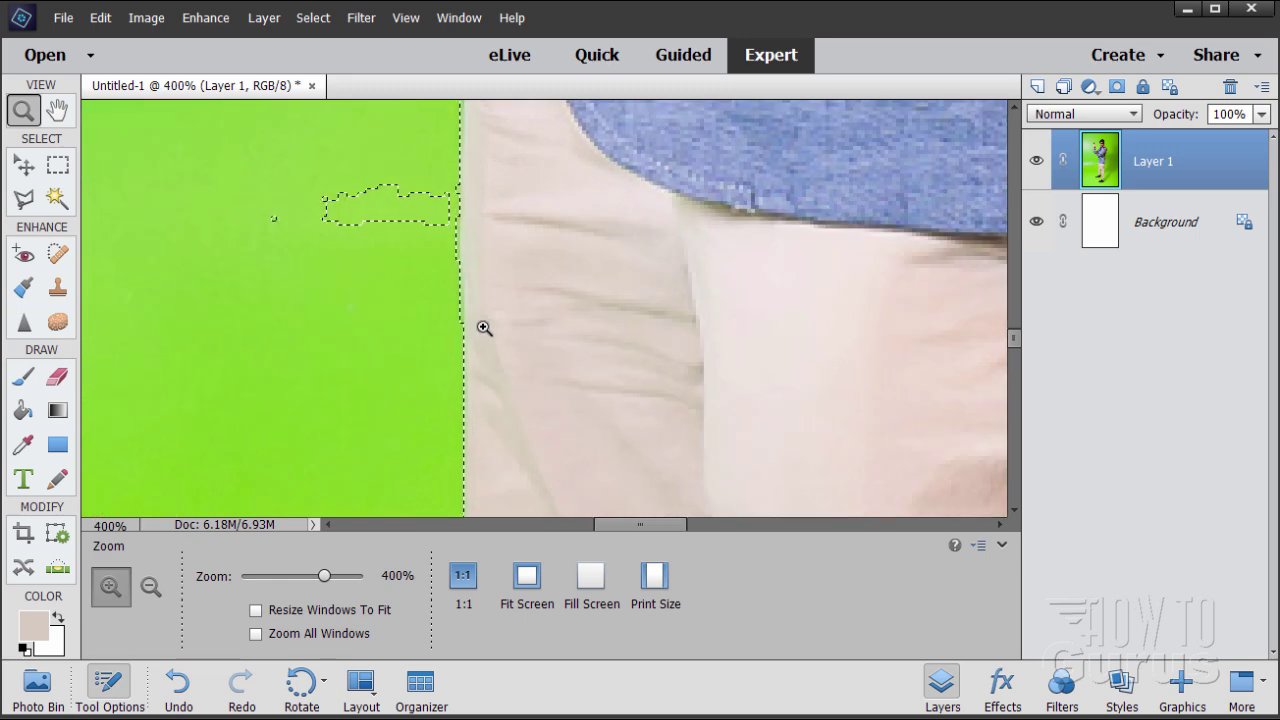
pyautogui.click(482, 330)
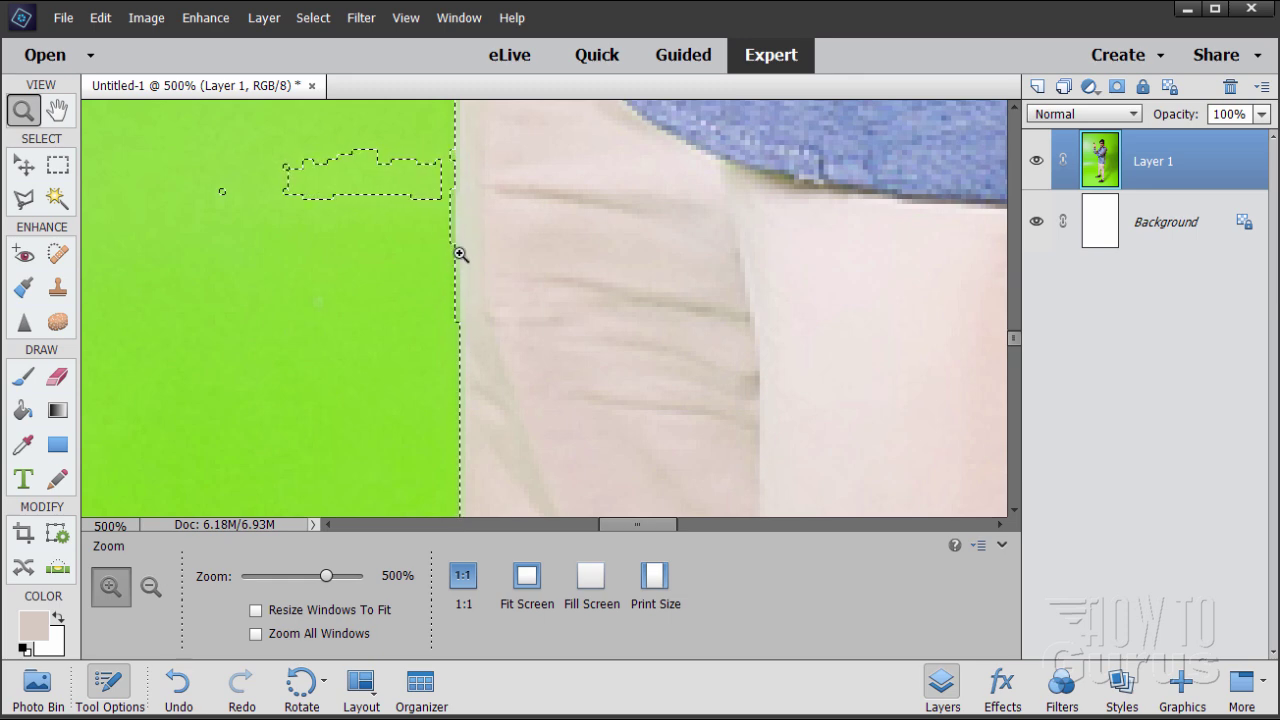
pyautogui.click(512, 576)
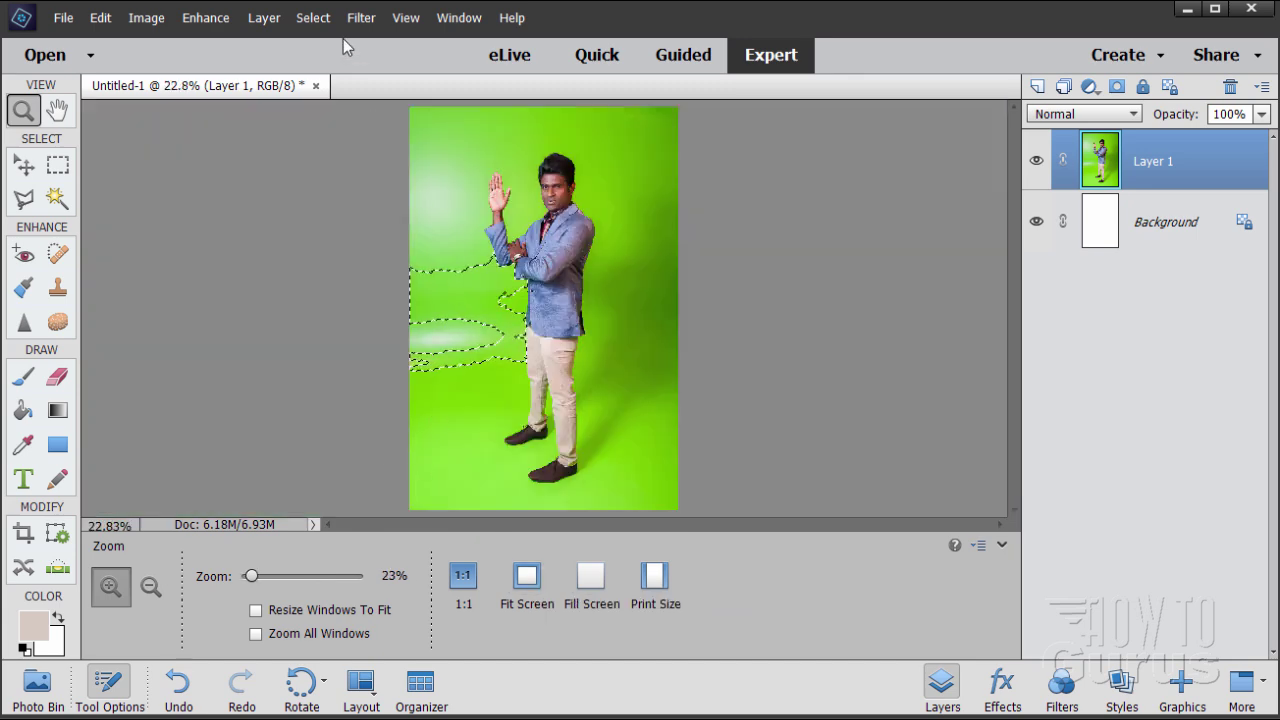
# Deselect, set the Magic Wand tolerance to 60, and select the green background beside the man's waist again.
pyautogui.click(313, 17)
pyautogui.click(320, 57)
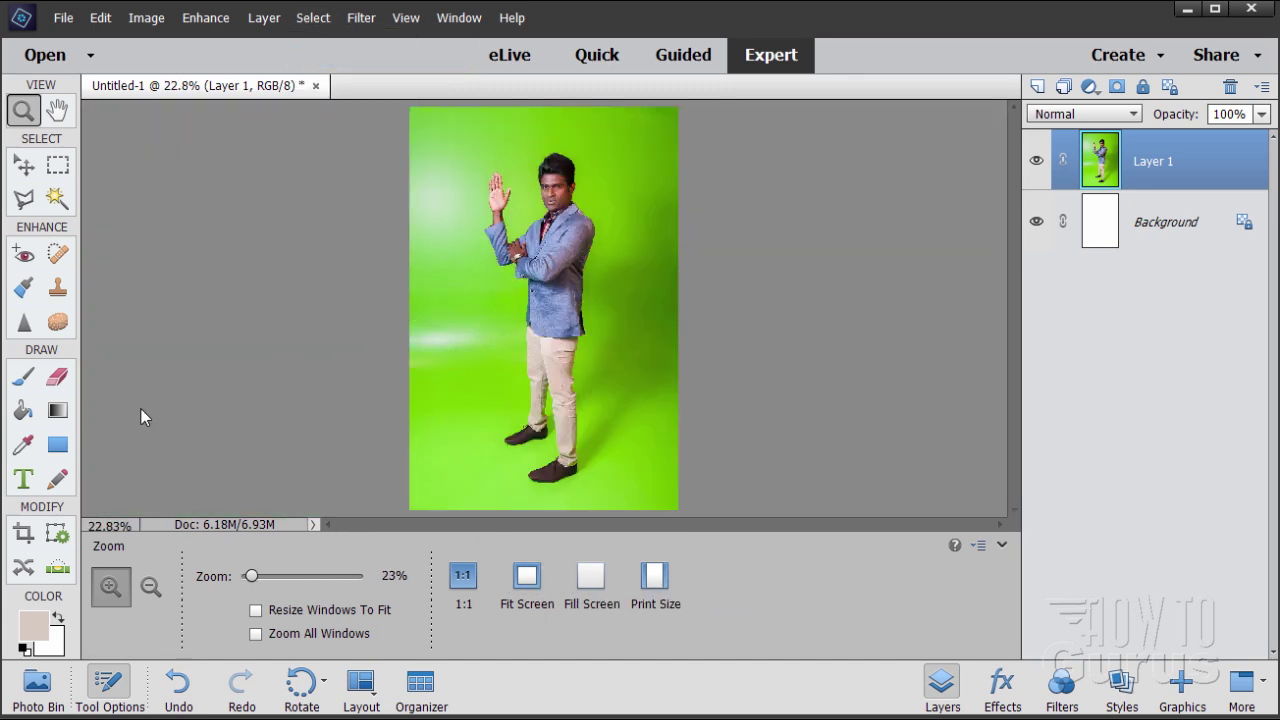
pyautogui.click(57, 198)
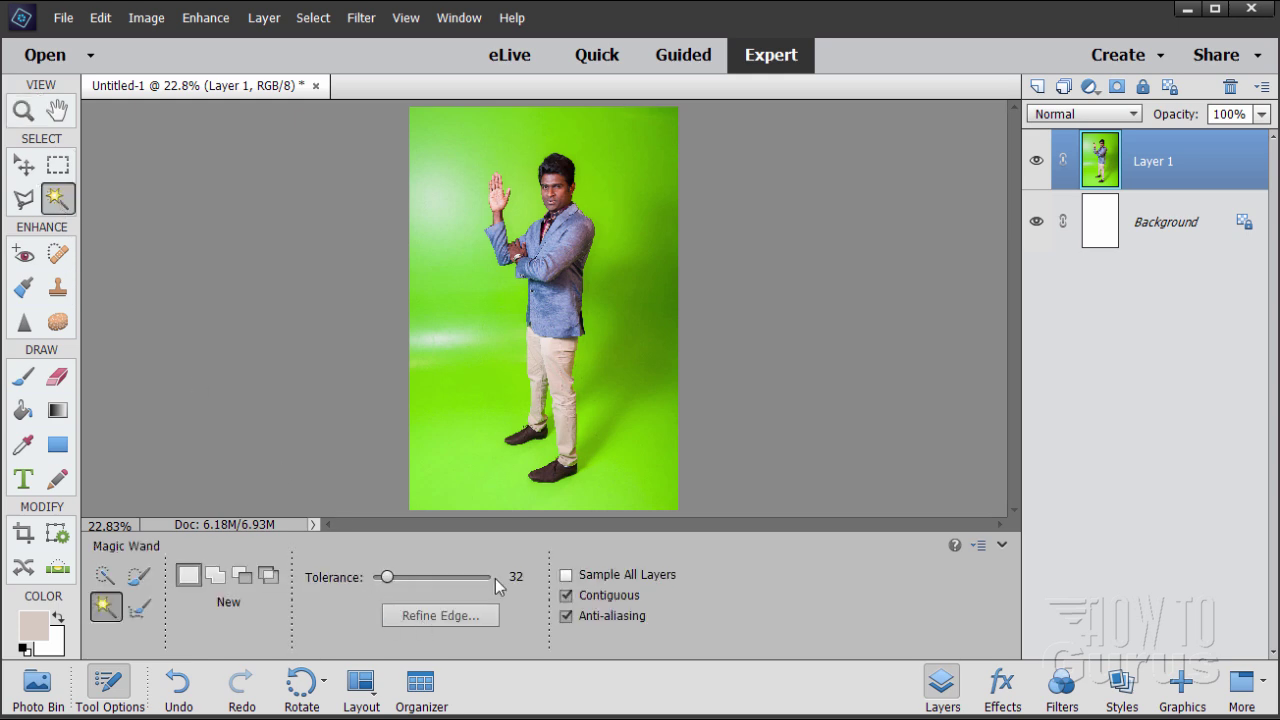
pyautogui.click(520, 577)
pyautogui.write('60')
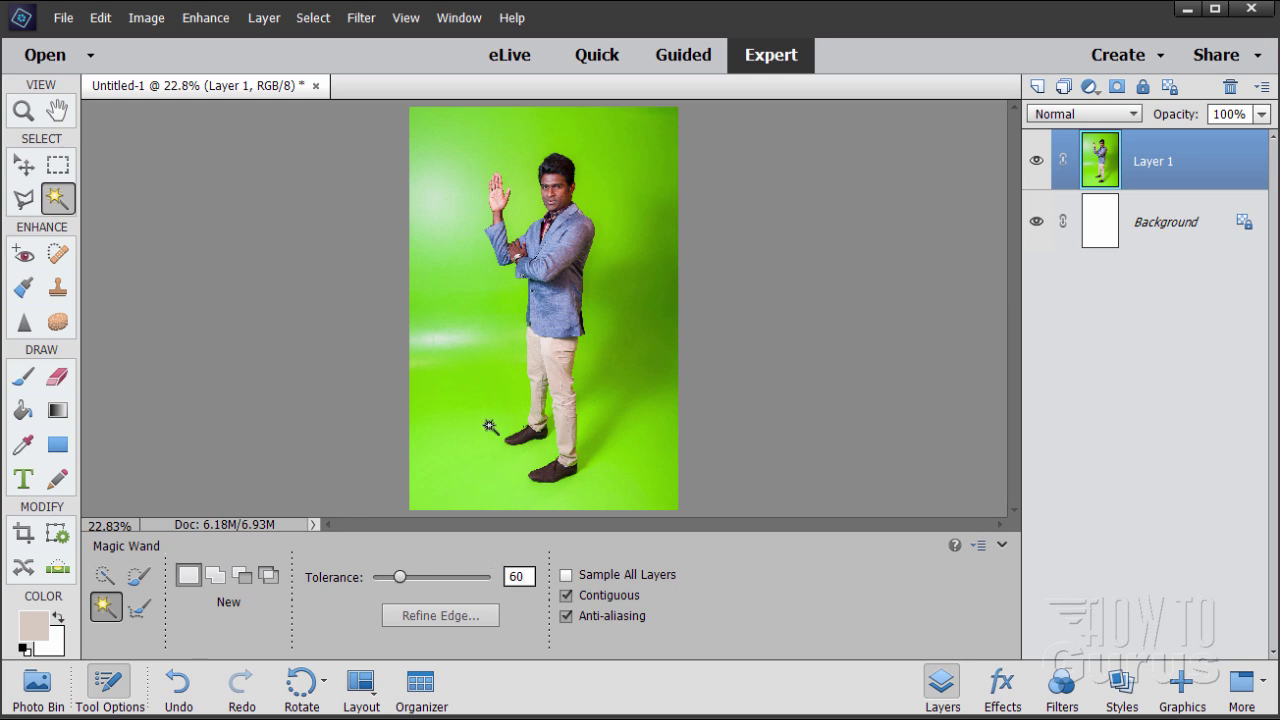
pyautogui.click(497, 302)
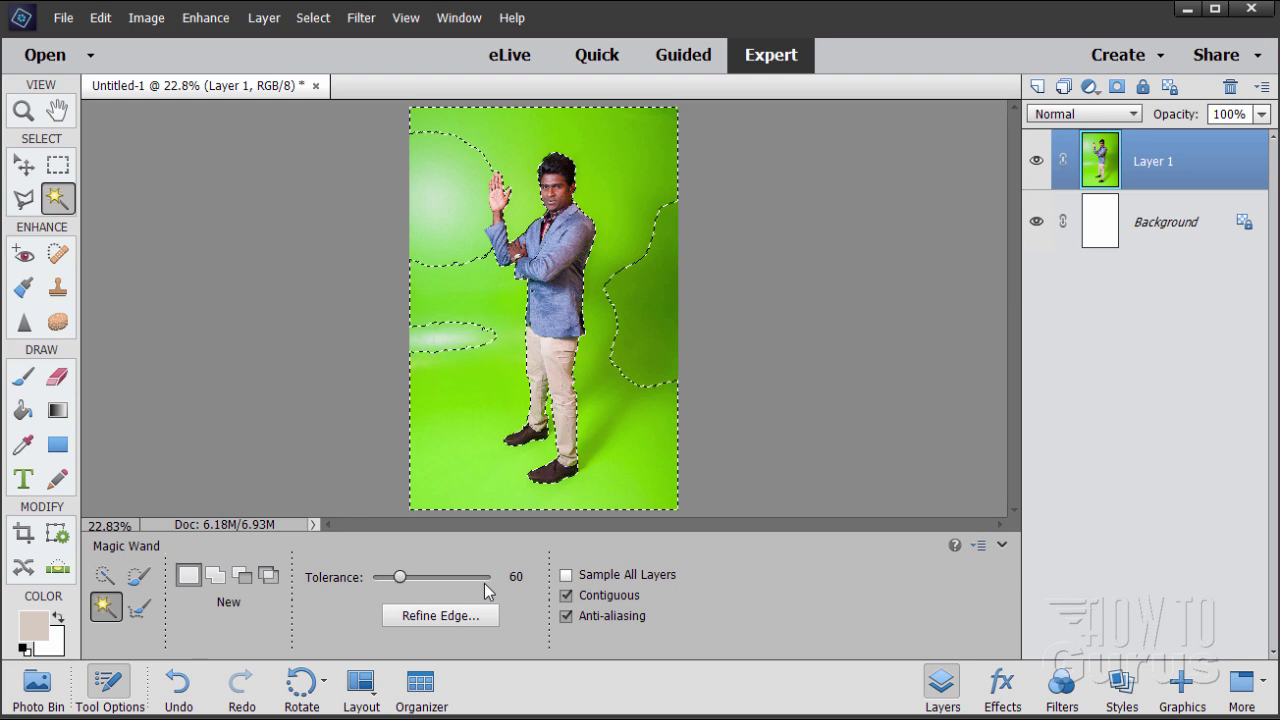
# Examine the new selection edge along the man's trouser leg up close, and fit the page on screen again.
pyautogui.click(23, 110)
pyautogui.click(527, 368)
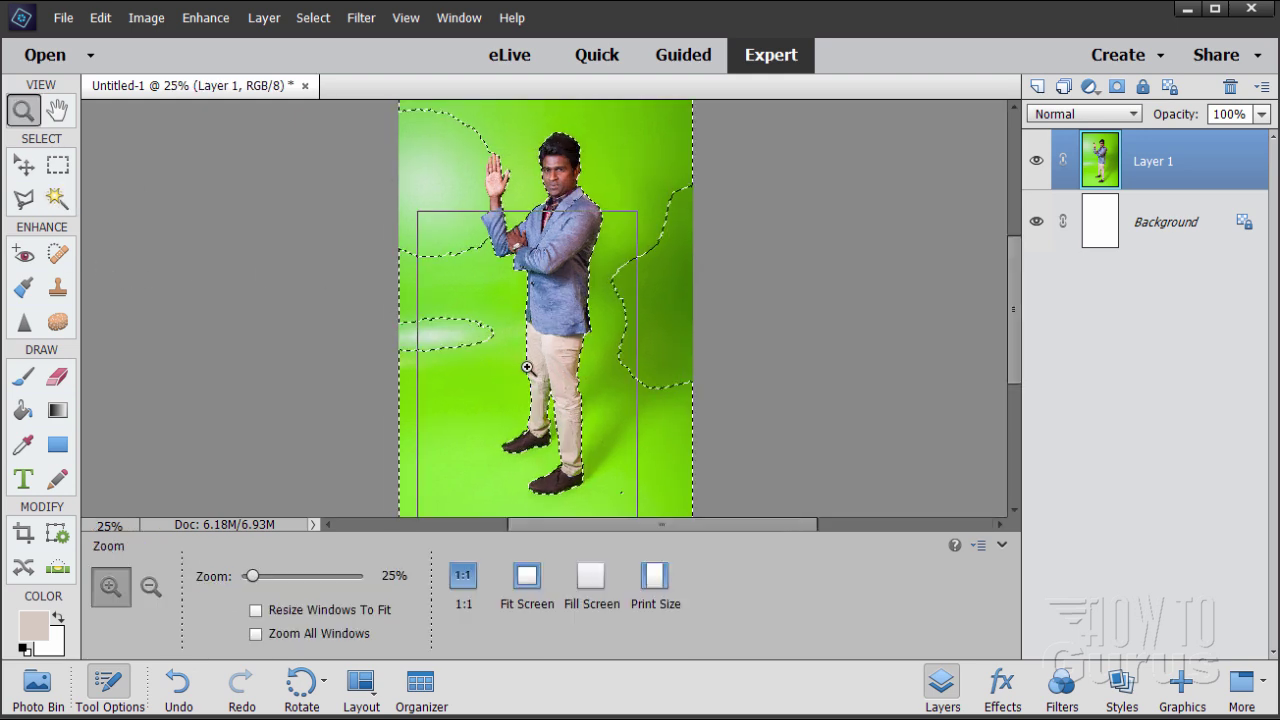
pyautogui.click(529, 375)
pyautogui.click(532, 384)
pyautogui.click(536, 393)
pyautogui.click(536, 393)
pyautogui.click(534, 391)
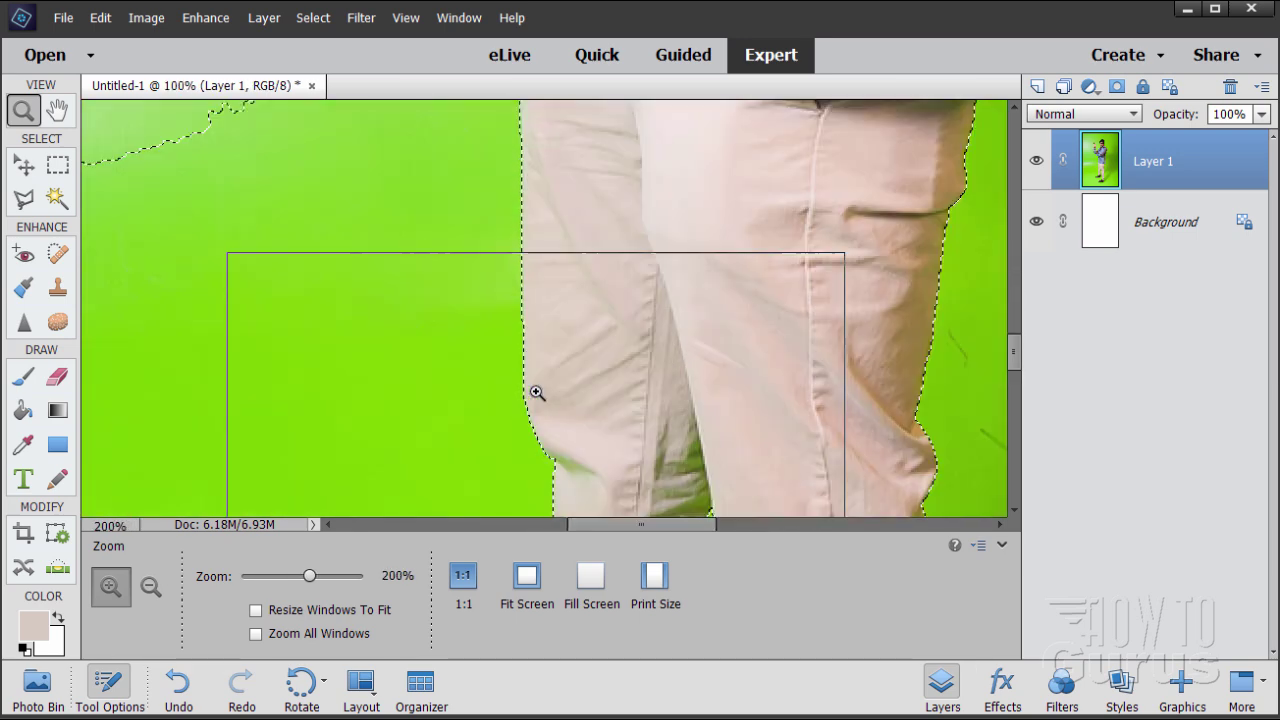
pyautogui.click(531, 383)
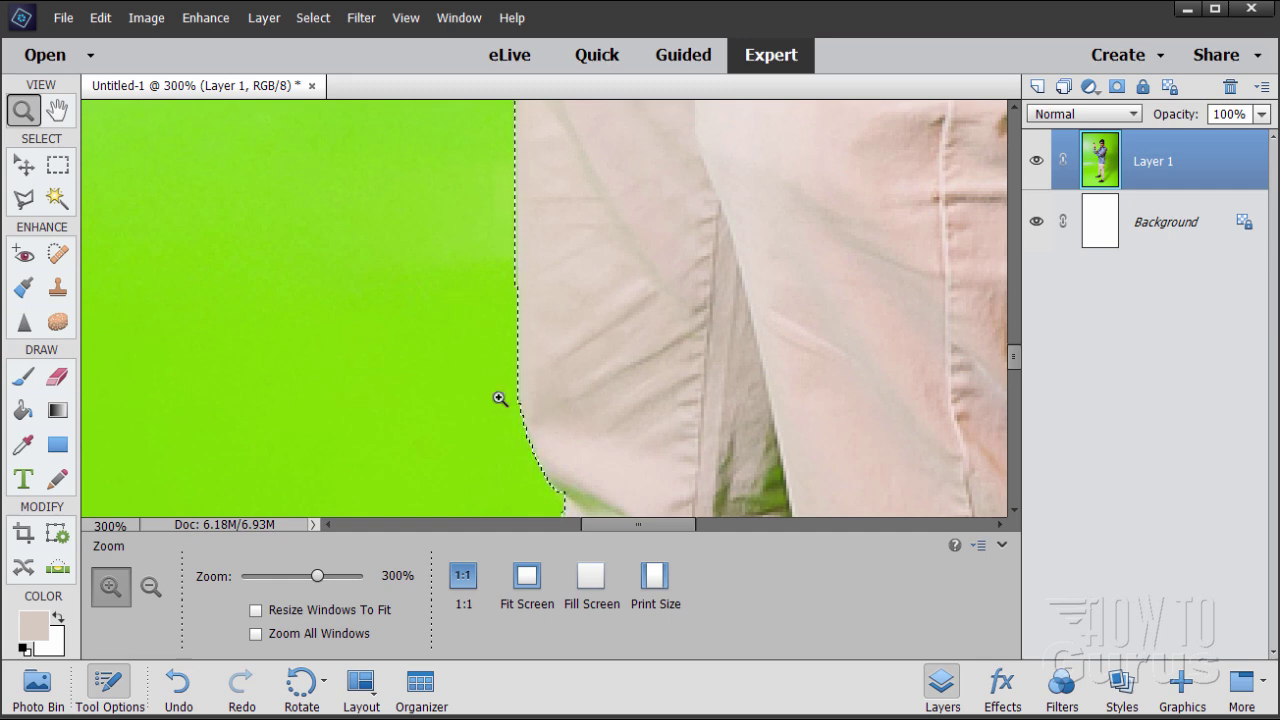
pyautogui.click(527, 576)
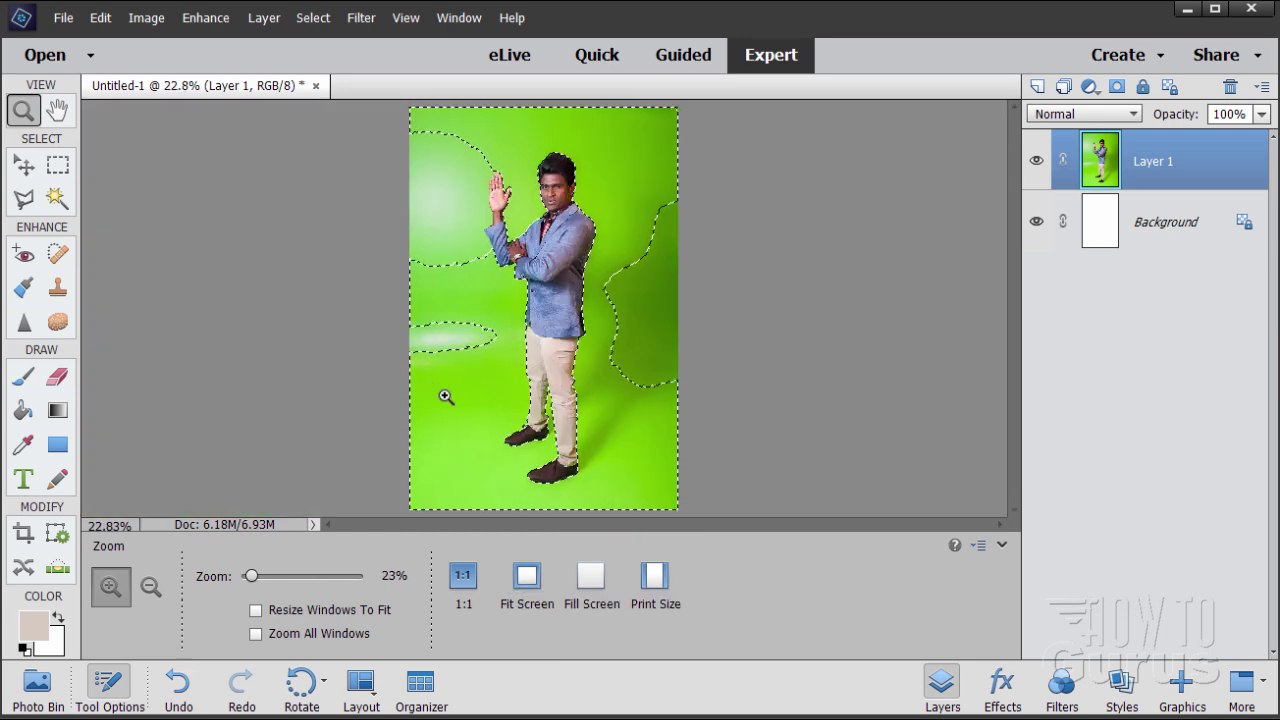
# Examine the selection edge around the man's raised hand and sleeve at 100% zoom.
pyautogui.click(57, 199)
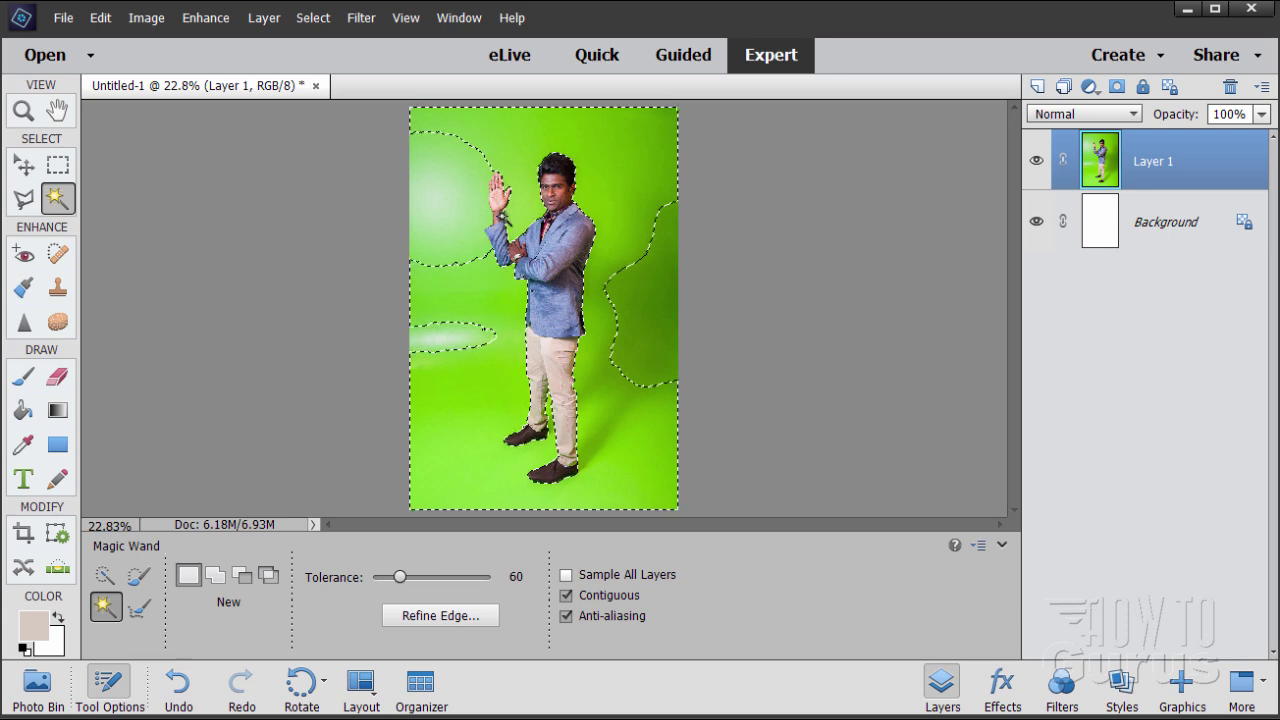
pyautogui.click(23, 111)
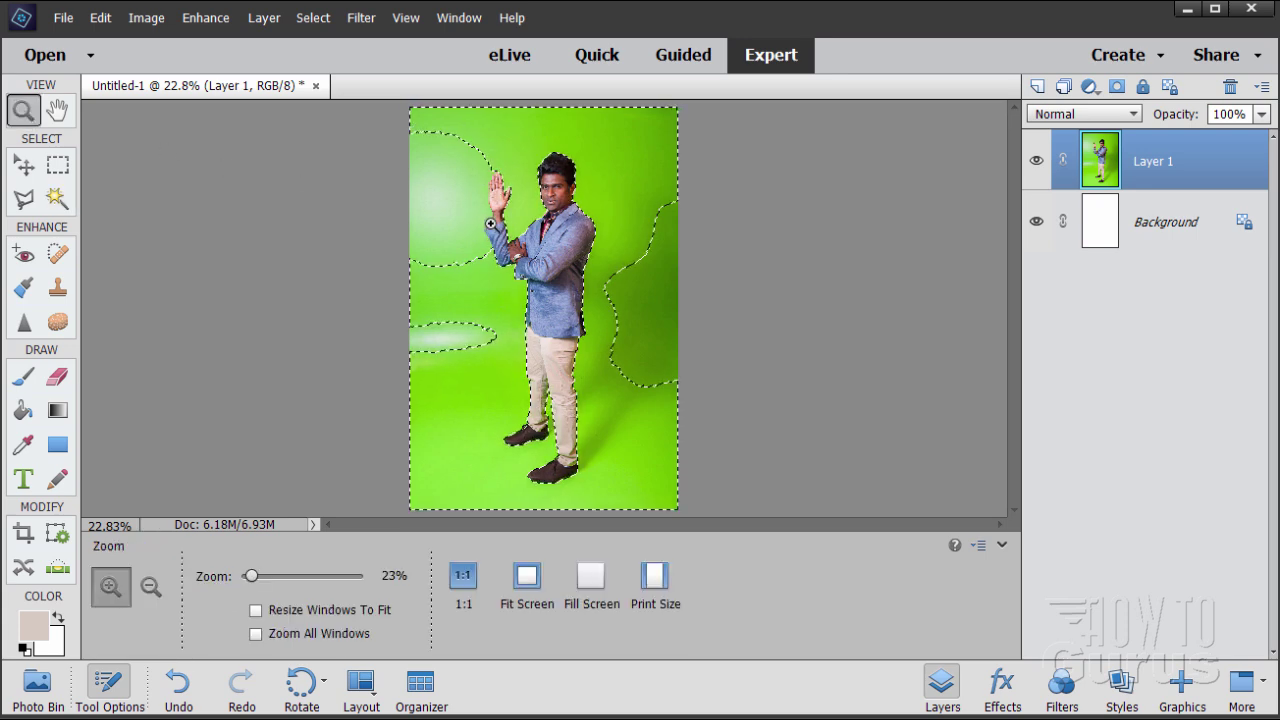
pyautogui.click(491, 224)
pyautogui.click(491, 224)
pyautogui.click(491, 224)
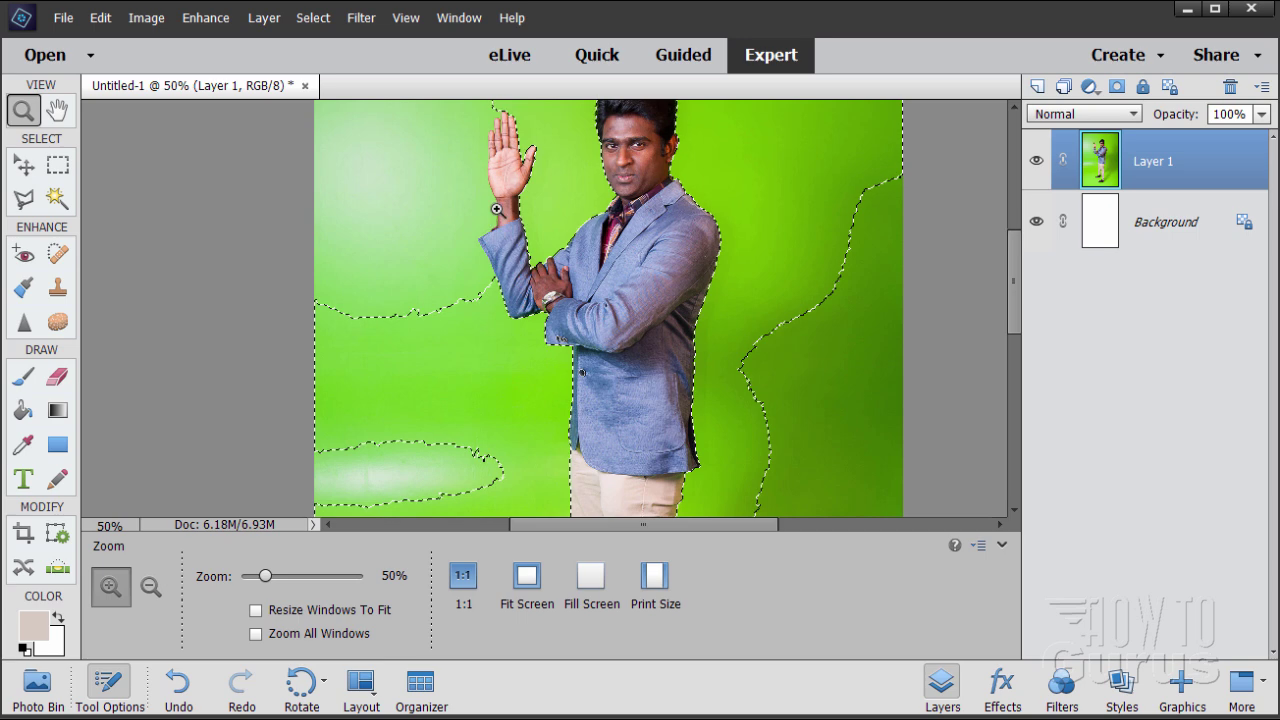
pyautogui.scroll(1, 604, 252)
pyautogui.click(474, 302)
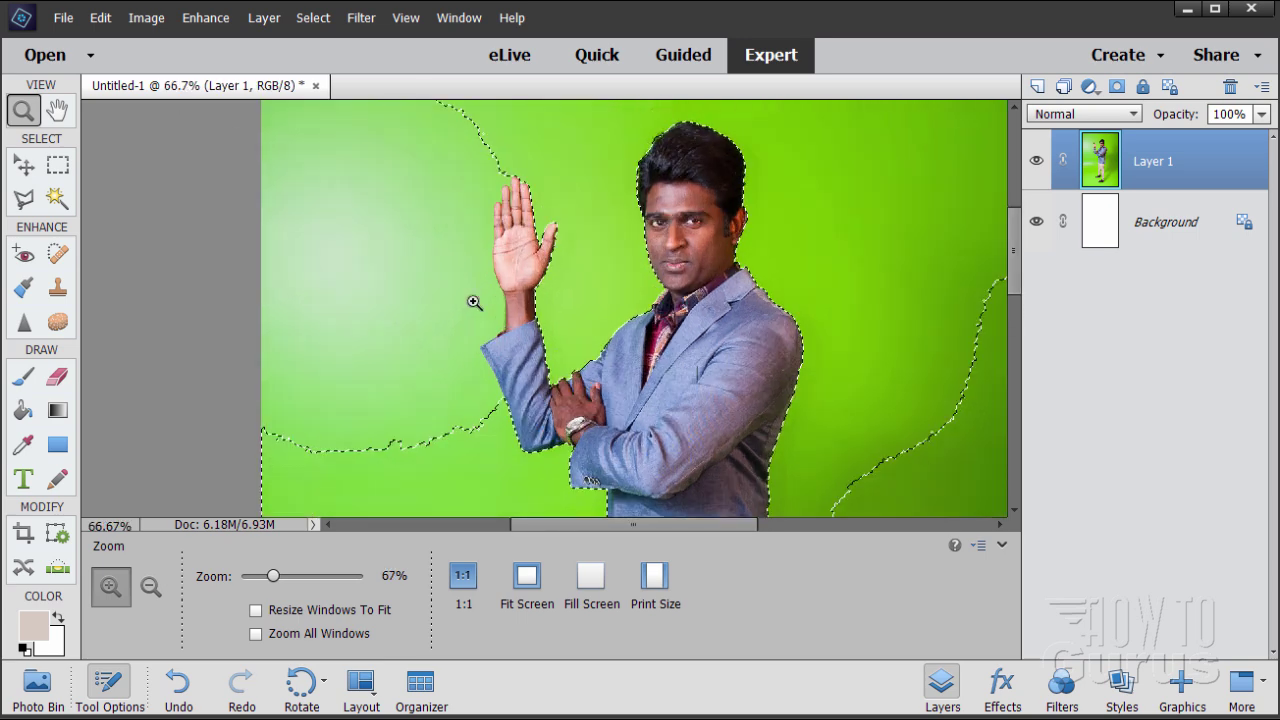
pyautogui.click(474, 302)
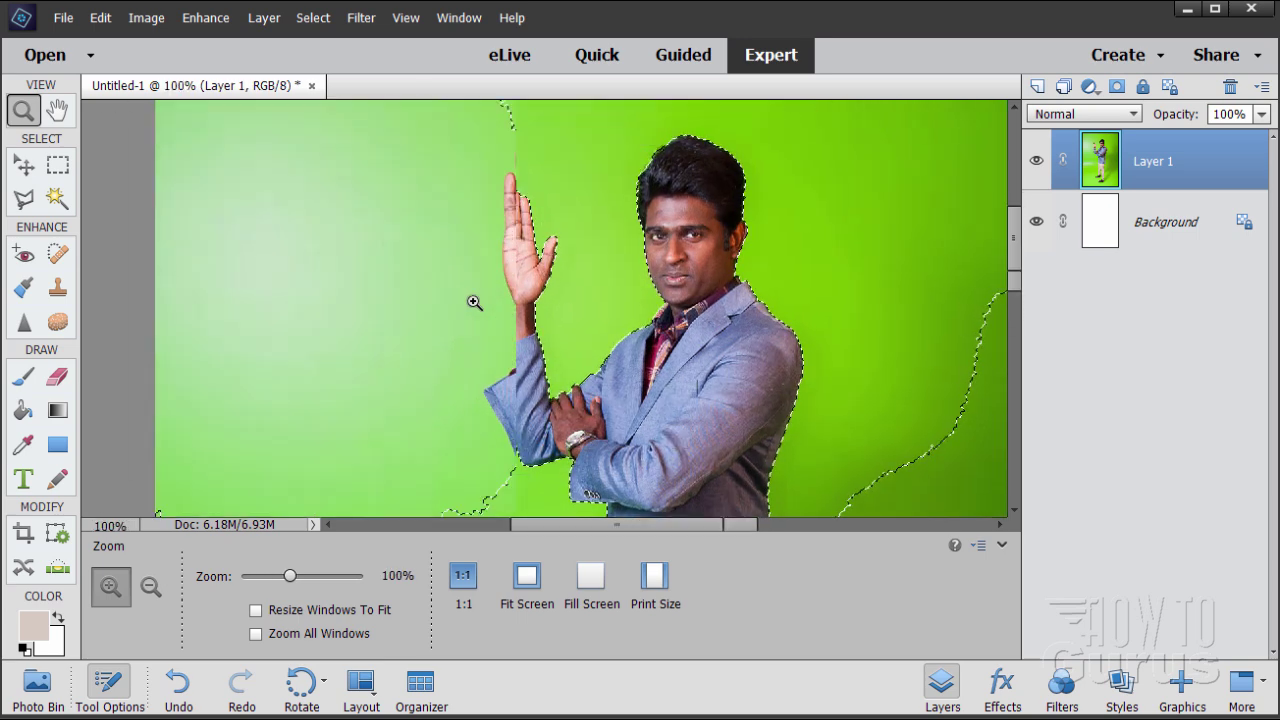
pyautogui.scroll(1, 474, 302)
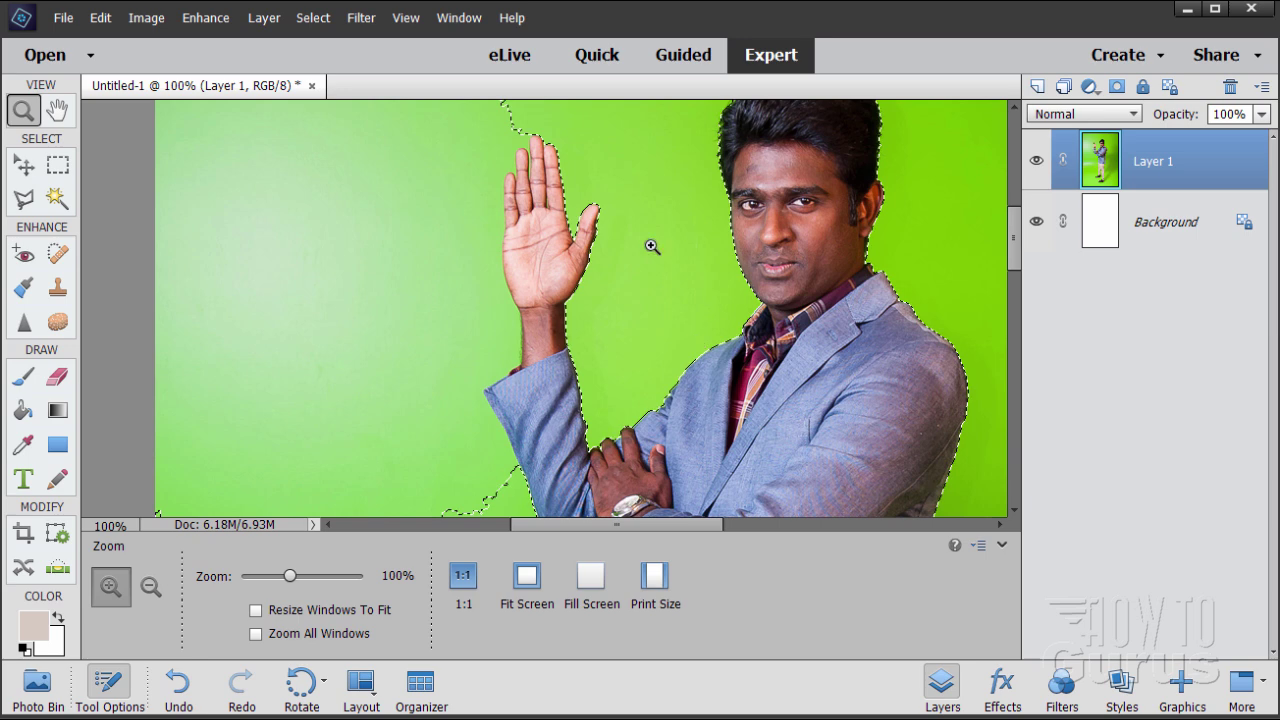
# Add the unselected green area beside the man's raised hand to the Magic Wand selection and fit the page on screen.
pyautogui.click(66, 204)
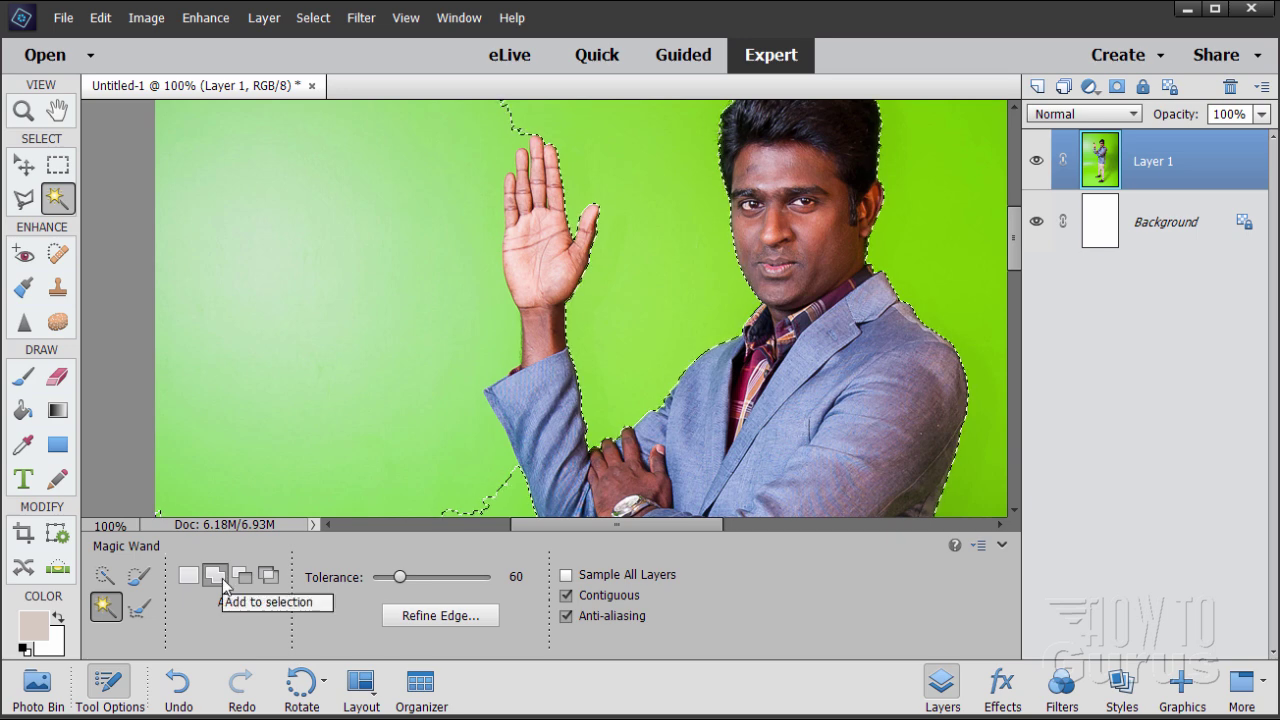
pyautogui.click(512, 323)
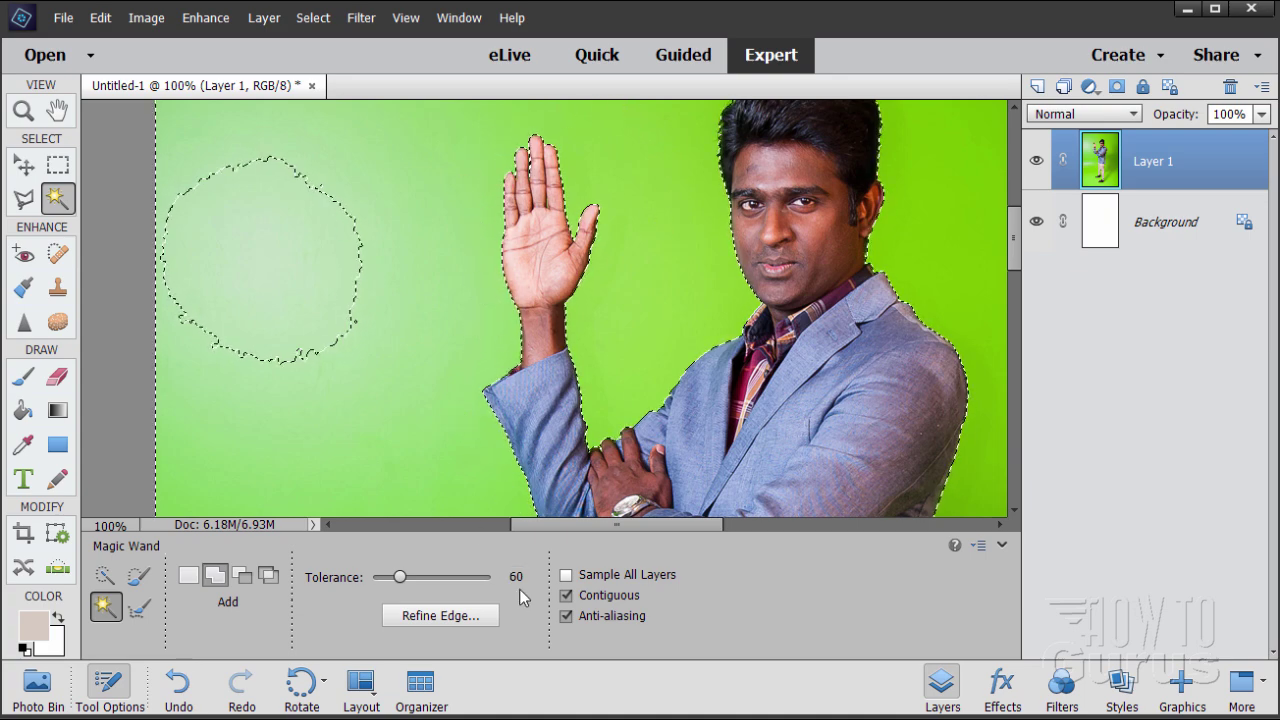
pyautogui.press('z')
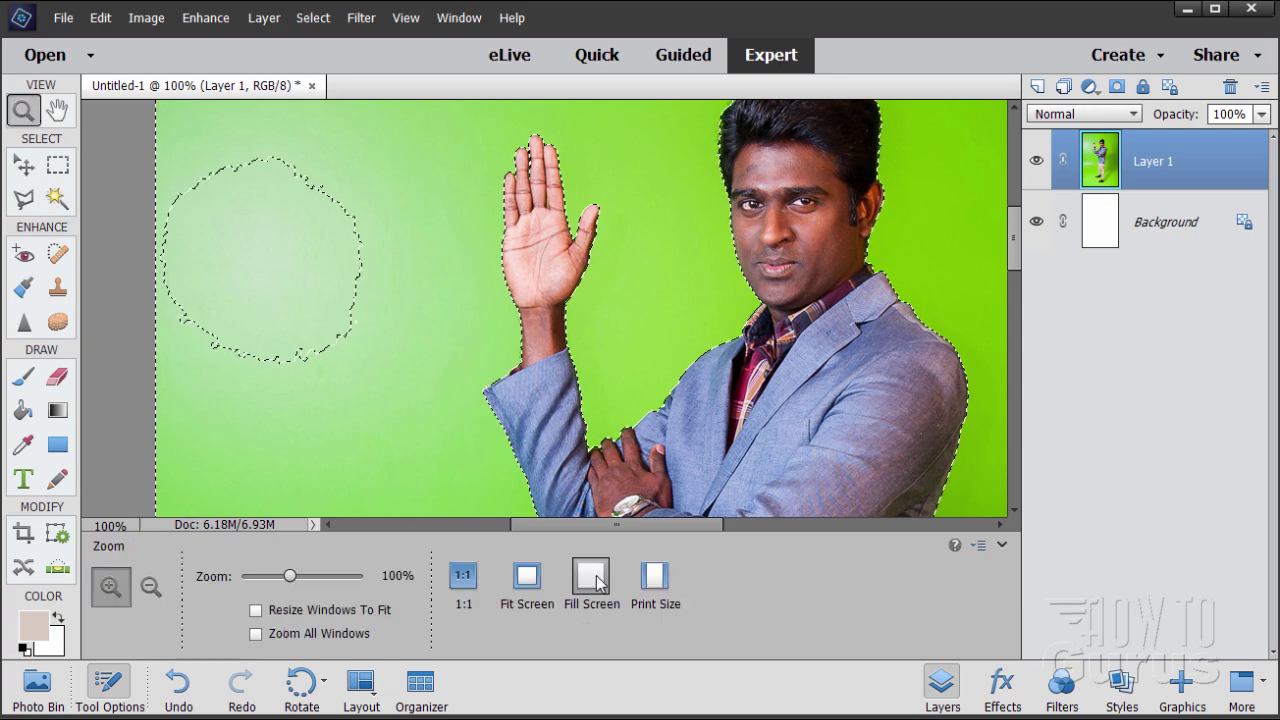
pyautogui.click(526, 575)
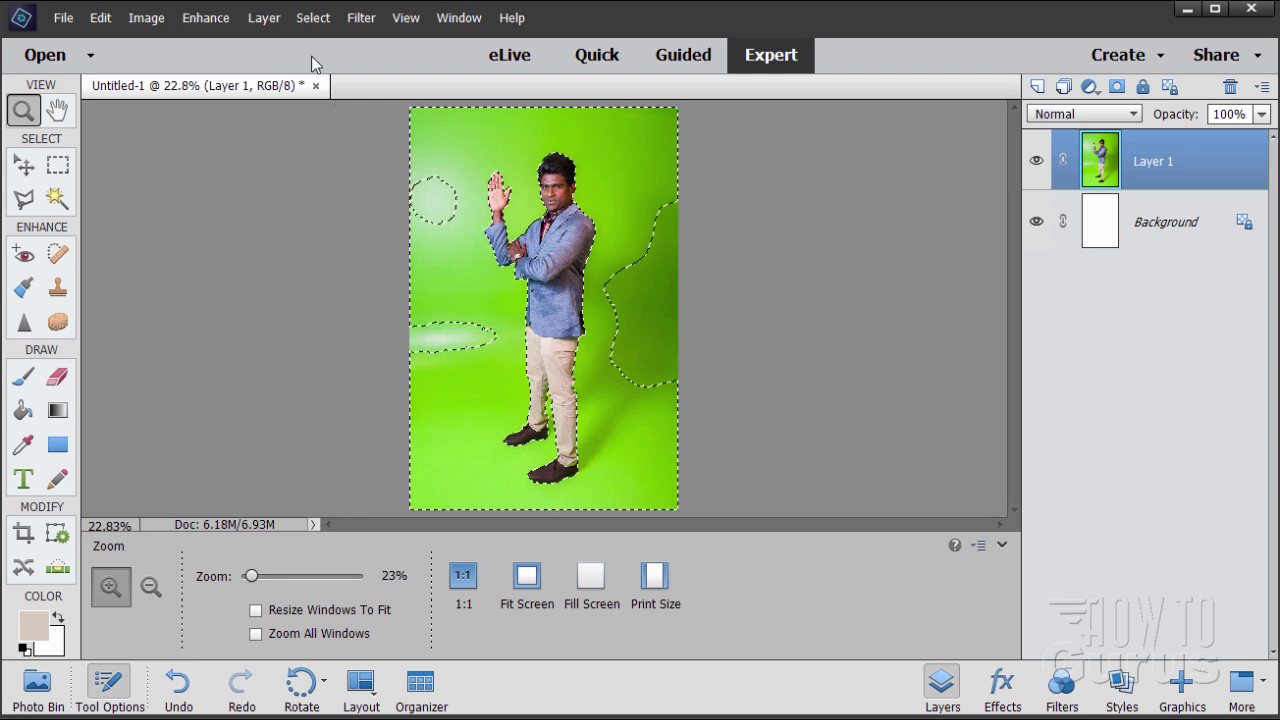
# Invert the selection so it covers the man, and add a layer mask to Layer 1 from it.
pyautogui.click(311, 18)
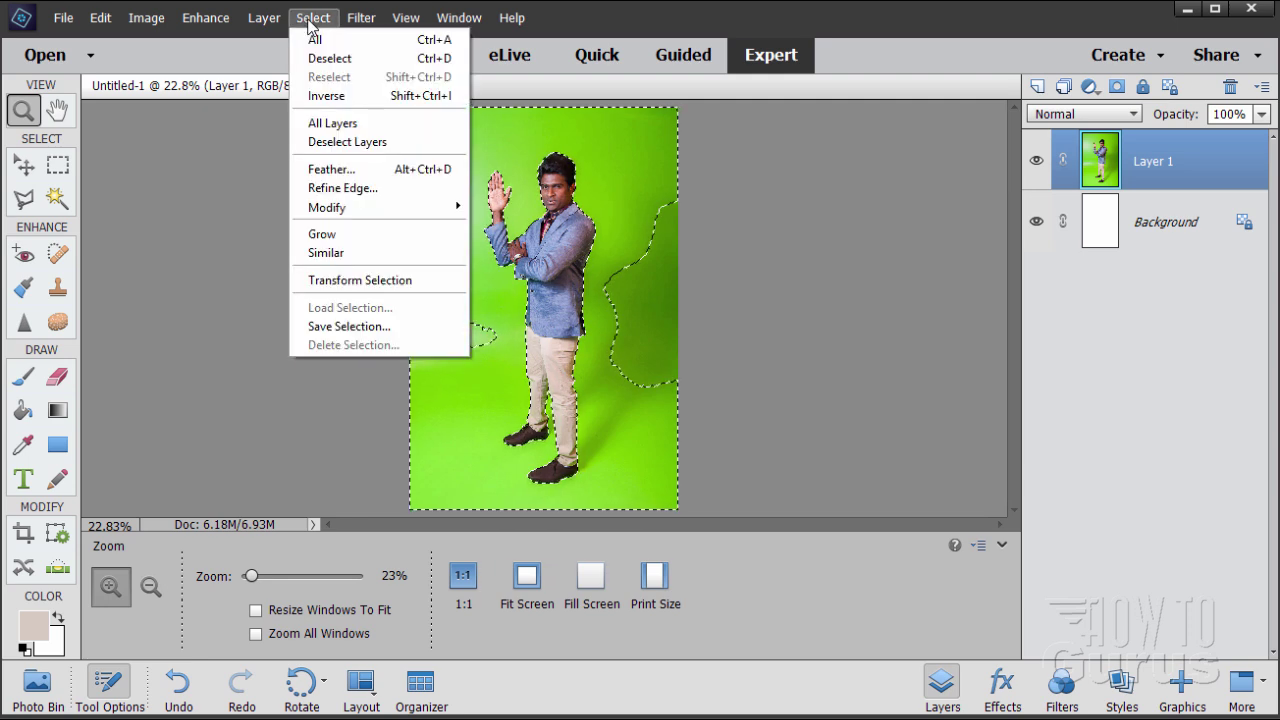
pyautogui.click(327, 96)
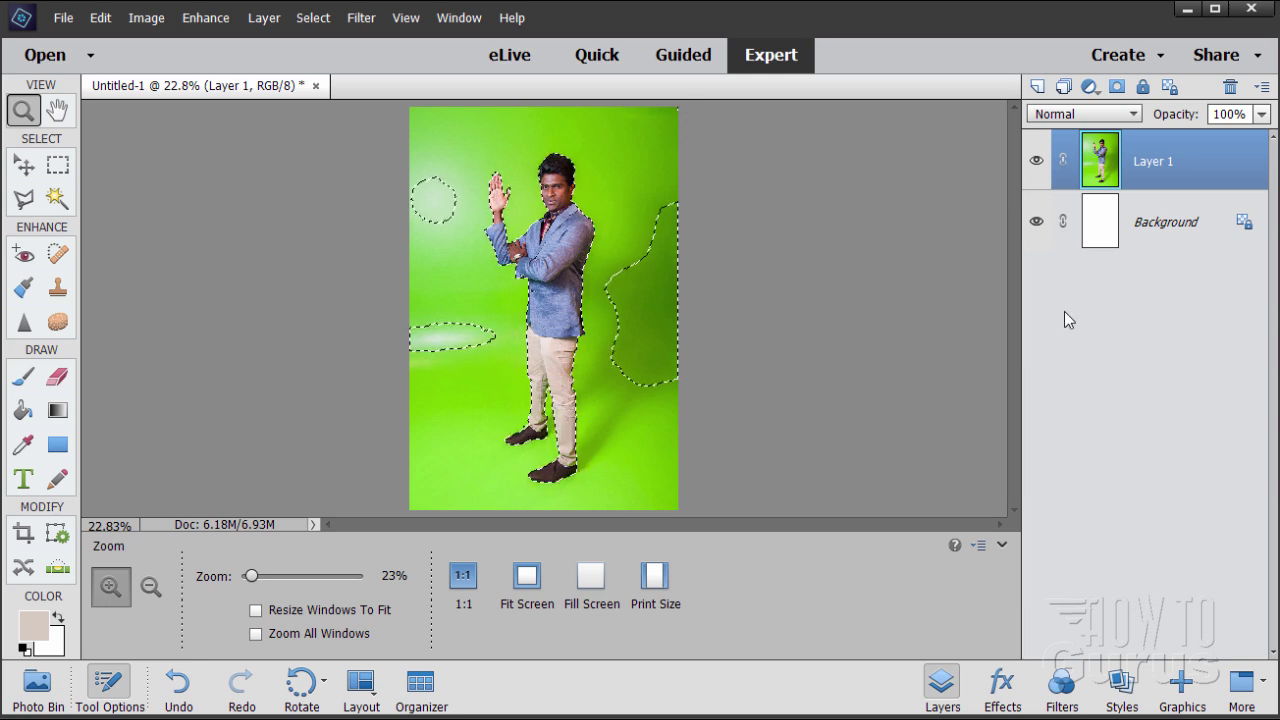
pyautogui.click(1117, 88)
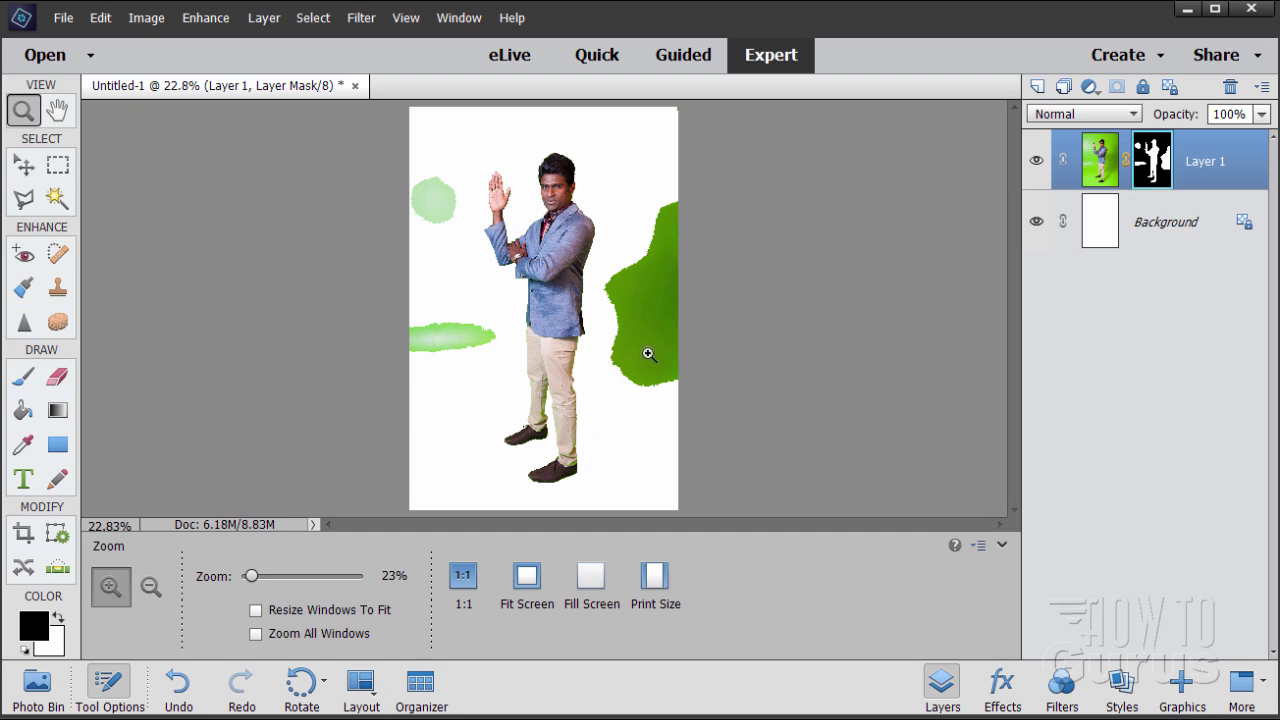
# Paint black on Layer 1's mask with a 205 px brush to hide the leftover green patches on both sides of the man.
pyautogui.click(24, 378)
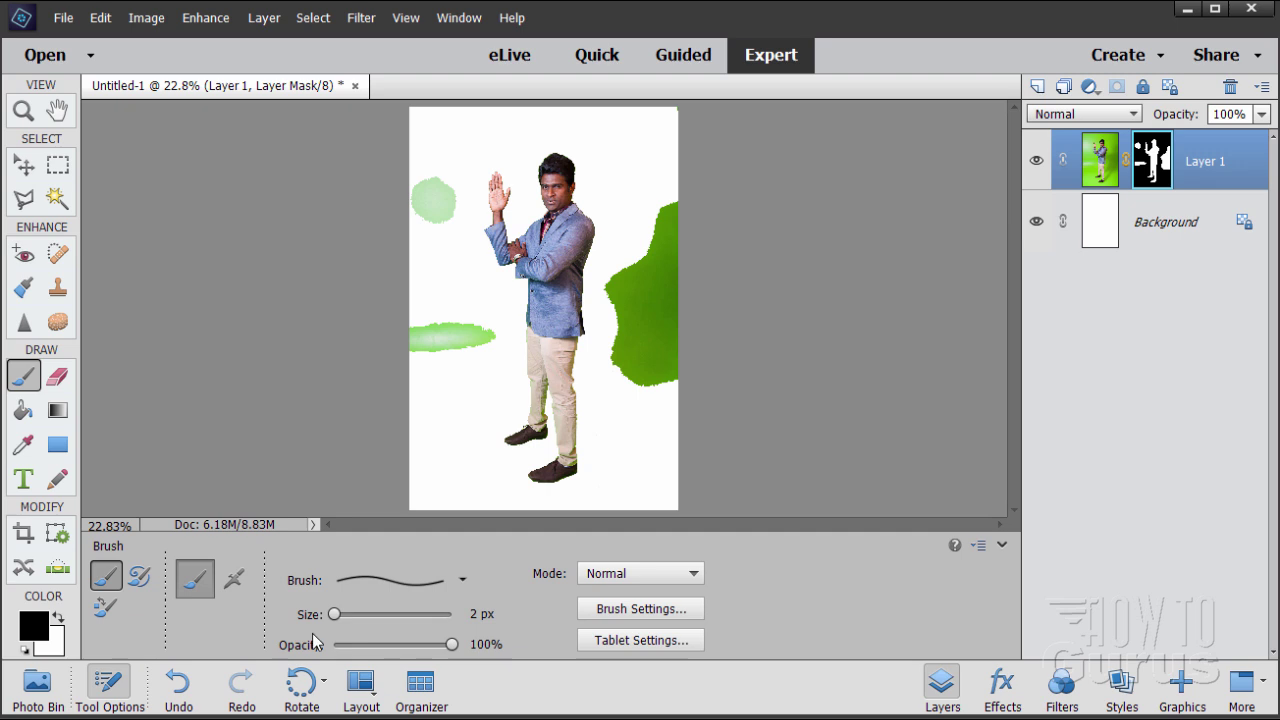
pyautogui.moveTo(334, 614)
pyautogui.mouseDown()
pyautogui.moveTo(423, 614)
pyautogui.moveTo(398, 614)
pyautogui.moveTo(409, 616)
pyautogui.mouseUp()
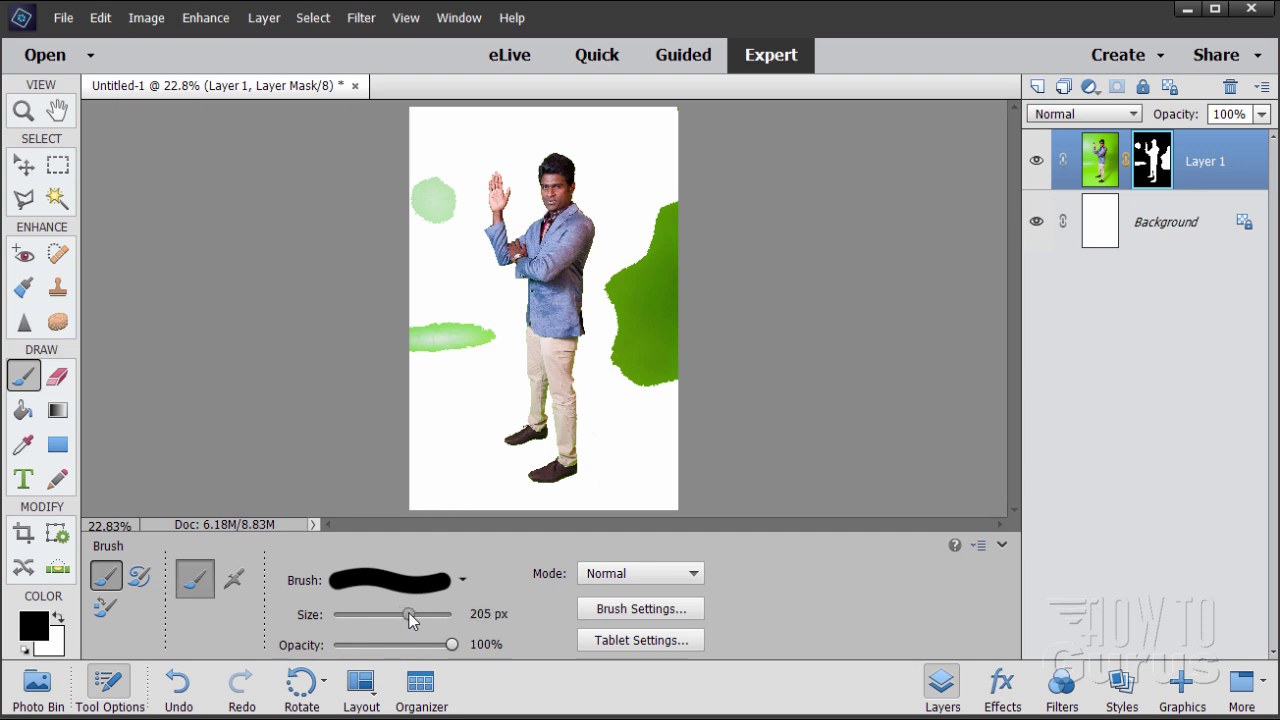
pyautogui.moveTo(451, 337)
pyautogui.mouseDown()
pyautogui.moveTo(466, 323)
pyautogui.moveTo(443, 349)
pyautogui.moveTo(405, 323)
pyautogui.mouseUp()
pyautogui.moveTo(429, 237)
pyautogui.mouseDown()
pyautogui.moveTo(434, 174)
pyautogui.moveTo(420, 189)
pyautogui.mouseUp()
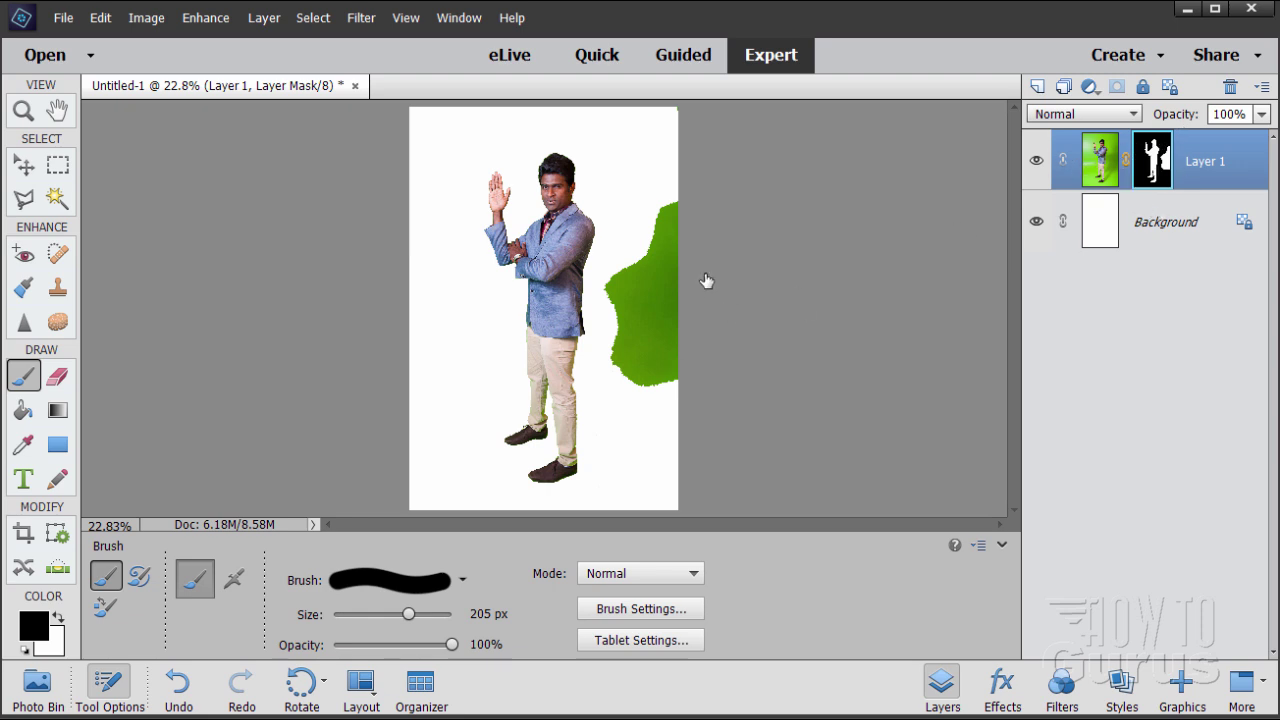
pyautogui.moveTo(674, 194)
pyautogui.mouseDown()
pyautogui.moveTo(619, 308)
pyautogui.moveTo(622, 363)
pyautogui.moveTo(637, 380)
pyautogui.moveTo(658, 345)
pyautogui.moveTo(653, 298)
pyautogui.moveTo(674, 268)
pyautogui.moveTo(674, 381)
pyautogui.moveTo(690, 118)
pyautogui.mouseUp()
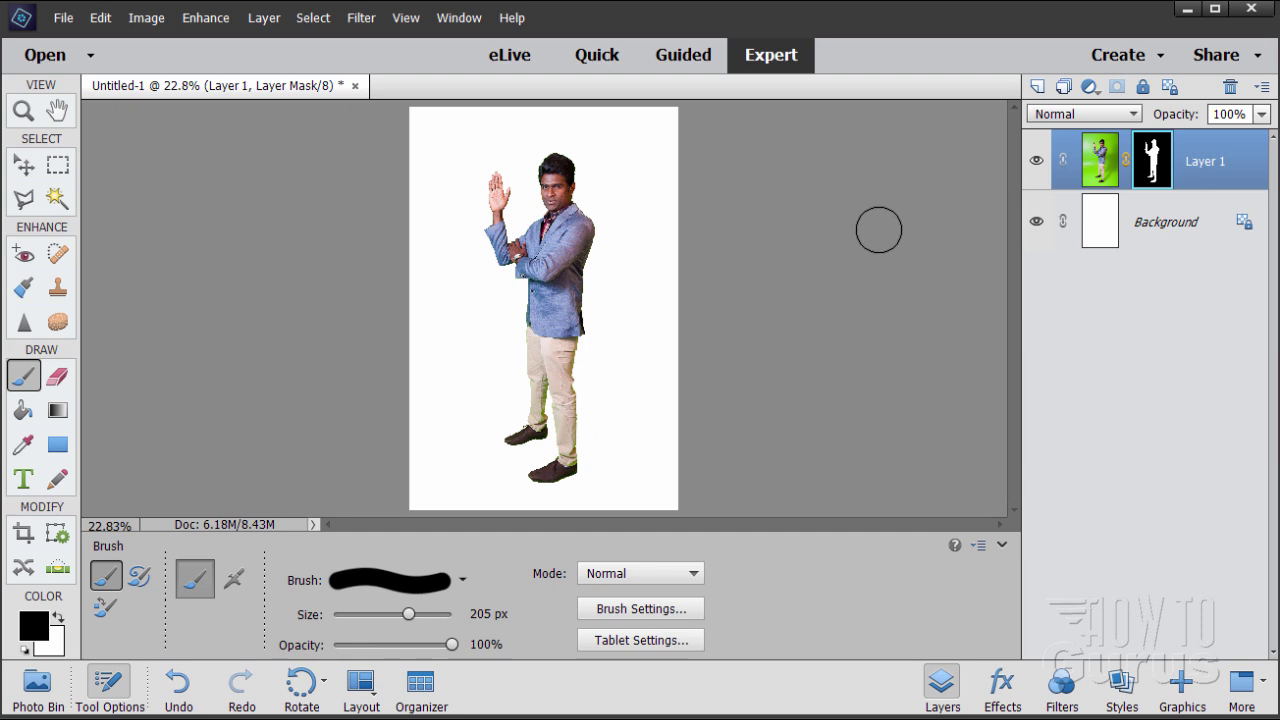
# Examine the masked edge at 200% zoom from the jacket front up along the sleeve and raised hand to the hair.
pyautogui.click(23, 111)
pyautogui.click(518, 275)
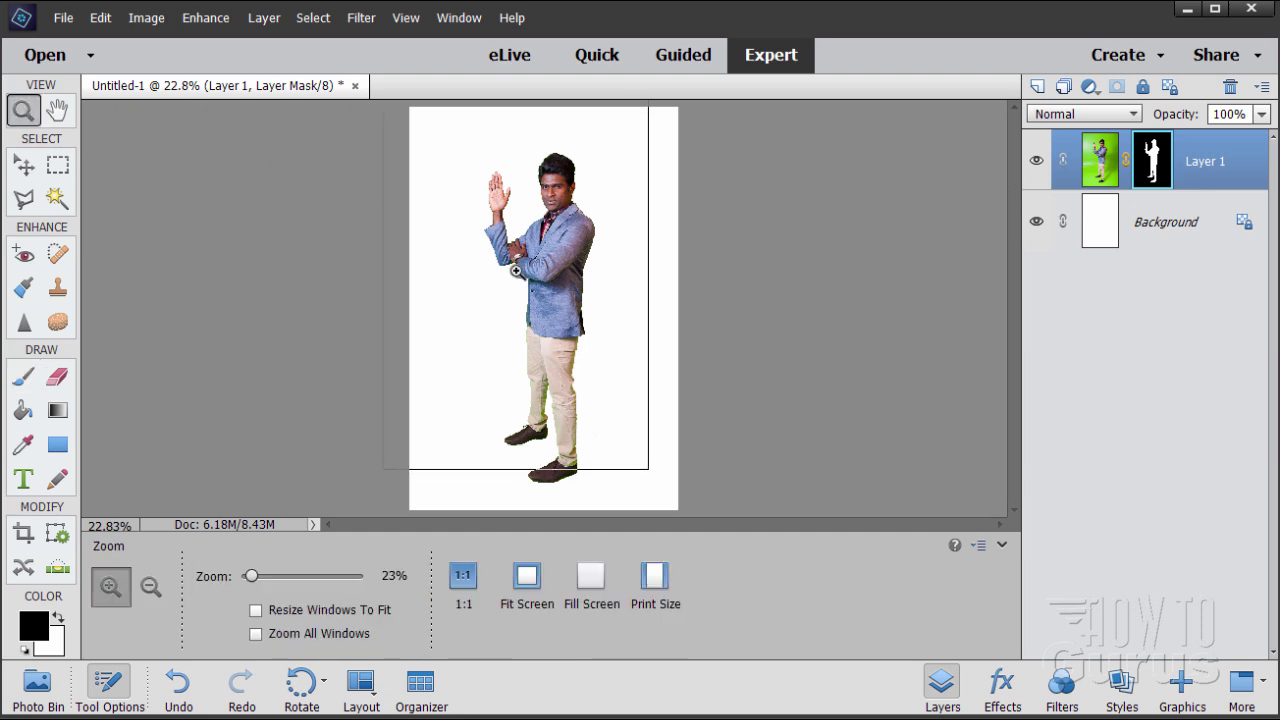
pyautogui.click(518, 275)
pyautogui.click(517, 275)
pyautogui.click(529, 335)
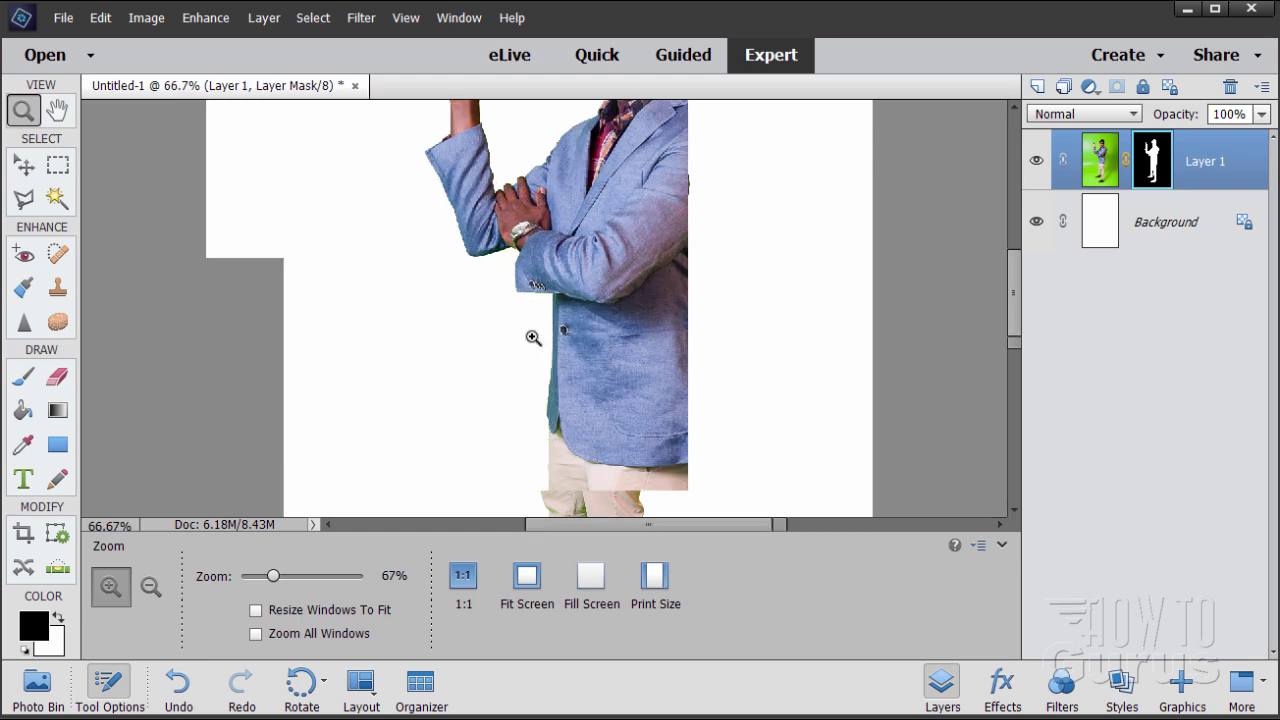
pyautogui.click(528, 334)
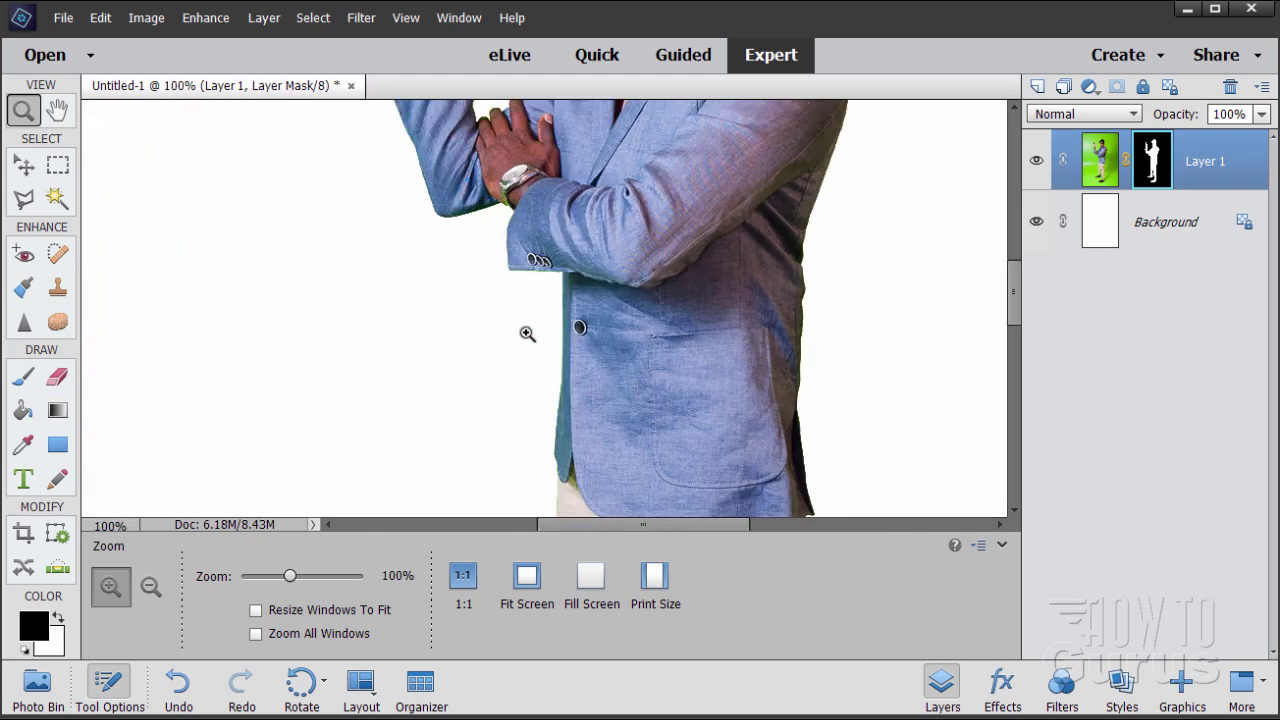
pyautogui.click(530, 412)
pyautogui.press('space')
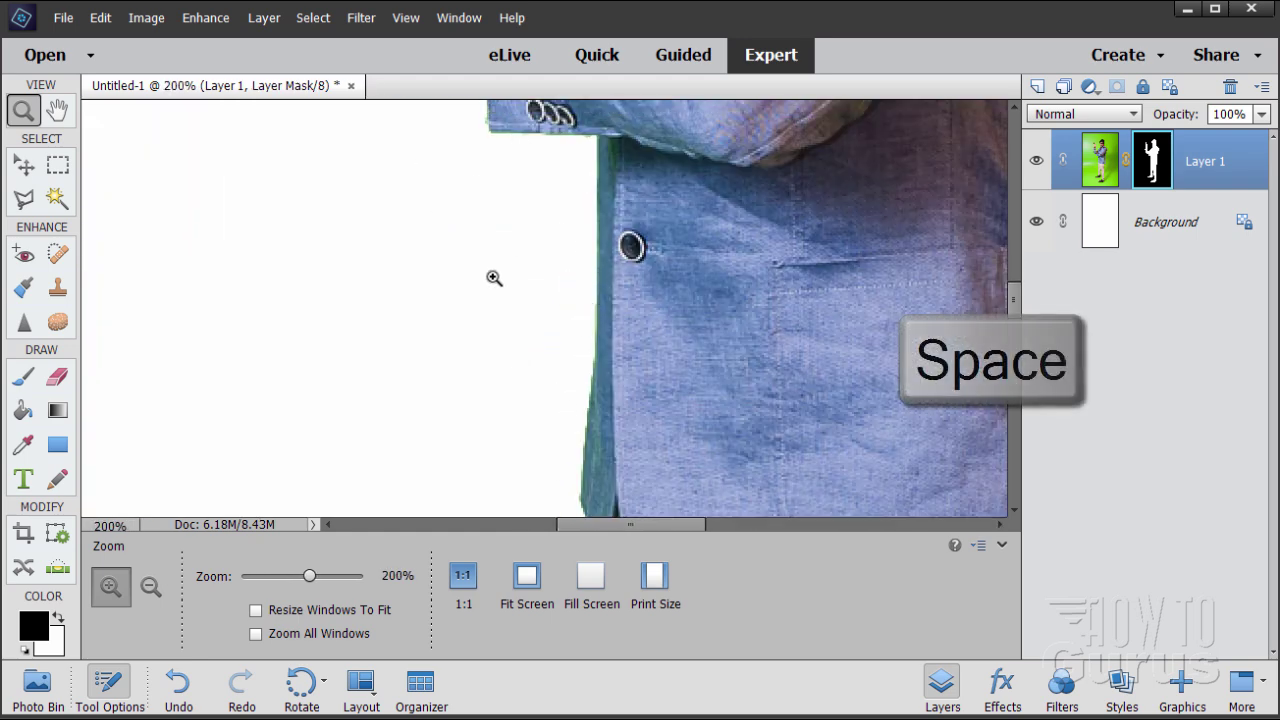
pyautogui.moveTo(440, 174); pyautogui.dragTo(469, 406)
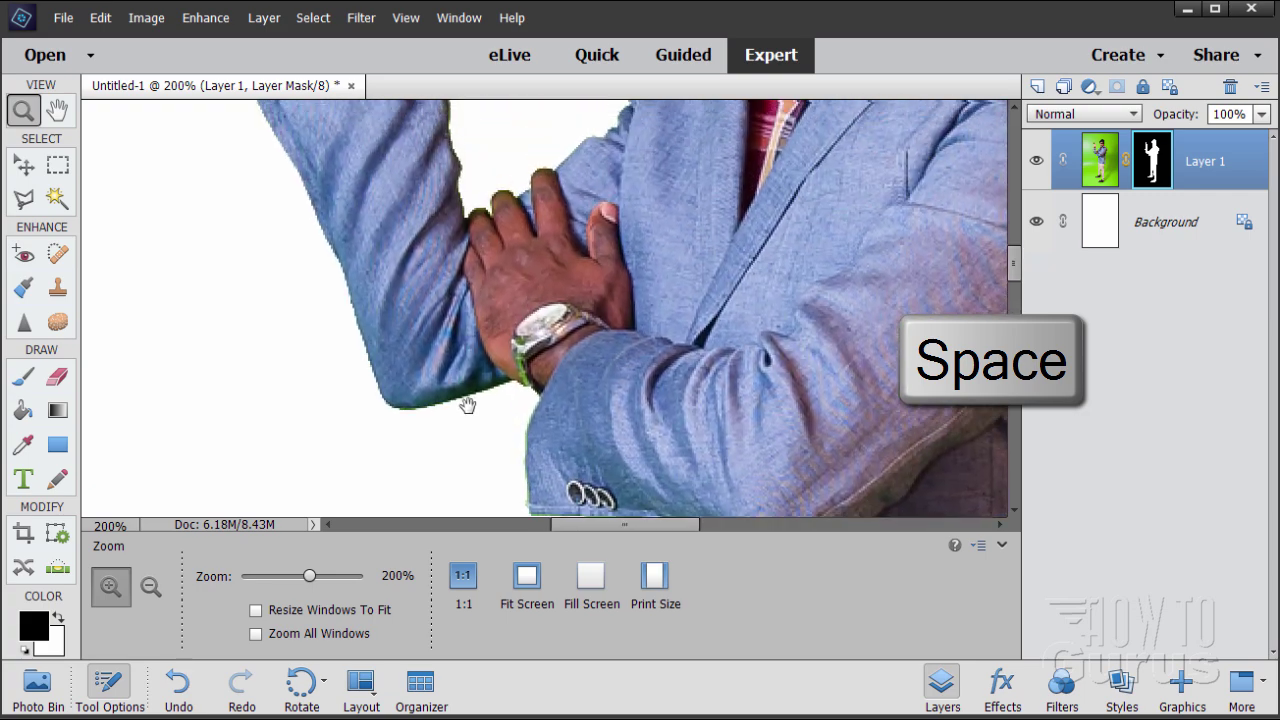
pyautogui.moveTo(257, 337); pyautogui.dragTo(434, 460)
pyautogui.moveTo(352, 321); pyautogui.dragTo(323, 443)
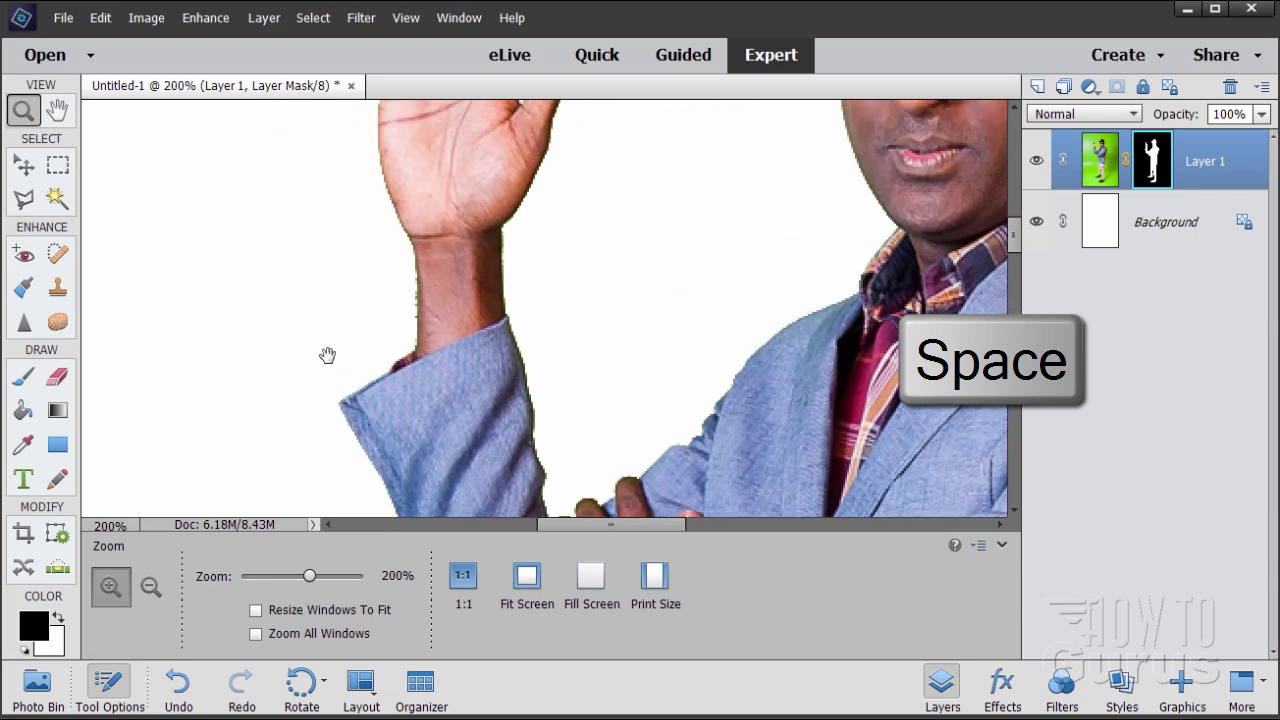
pyautogui.moveTo(329, 357); pyautogui.dragTo(301, 427)
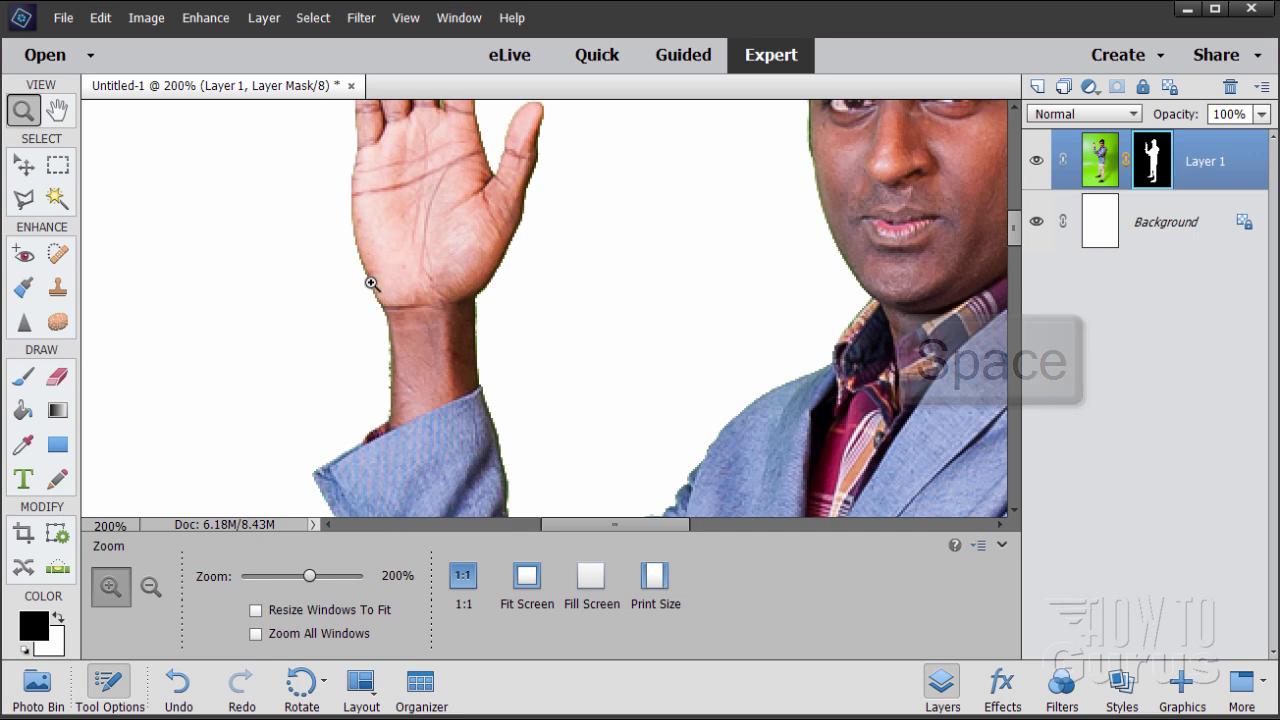
pyautogui.moveTo(298, 203); pyautogui.dragTo(274, 371)
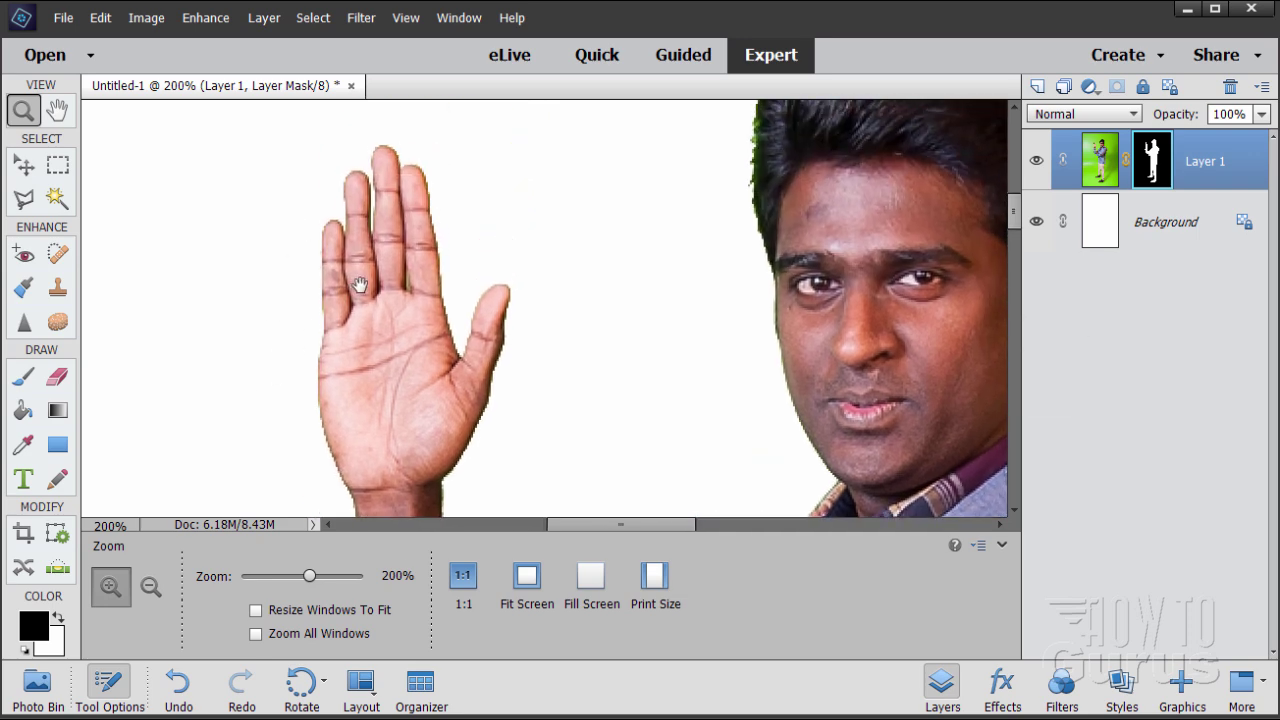
pyautogui.moveTo(407, 228); pyautogui.dragTo(358, 326)
pyautogui.moveTo(556, 344); pyautogui.dragTo(418, 378)
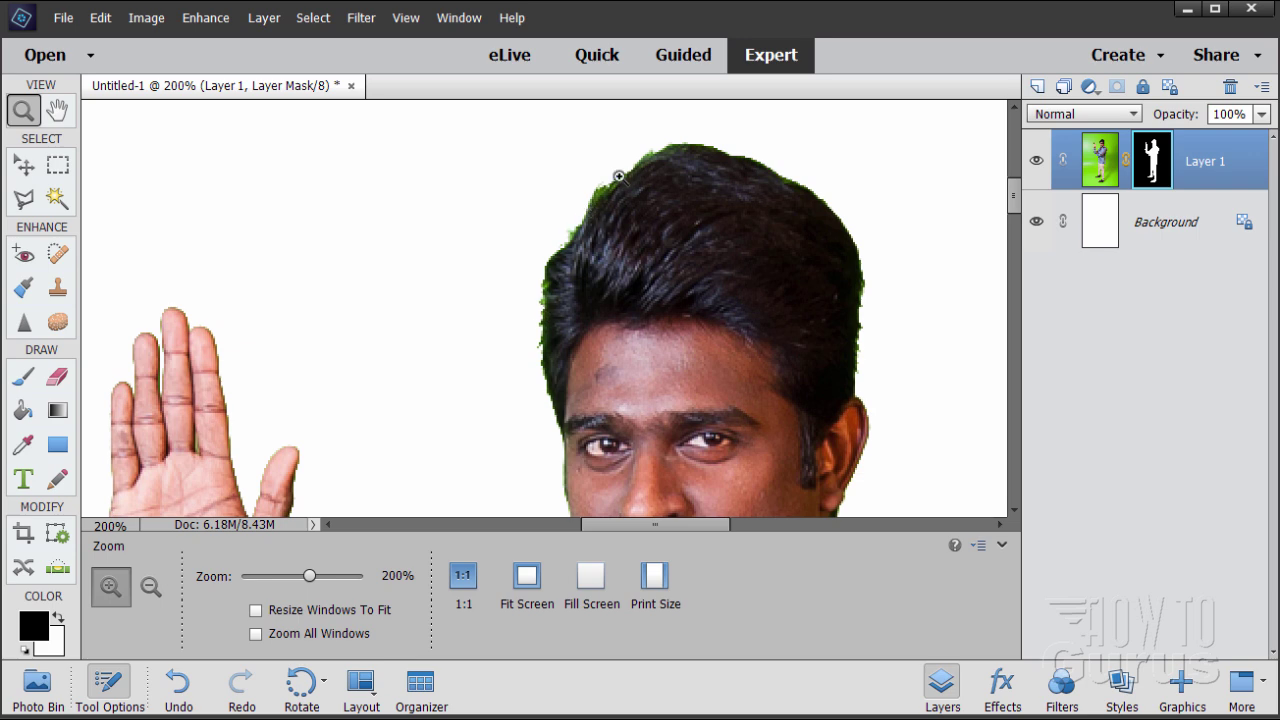
# Examine the masked edge from the man's head down the jacket and trousers to the shoes.
pyautogui.moveTo(928, 394); pyautogui.dragTo(761, 197)
pyautogui.moveTo(794, 351); pyautogui.dragTo(695, 232)
pyautogui.moveTo(764, 297); pyautogui.dragTo(758, 223)
pyautogui.moveTo(678, 404); pyautogui.dragTo(737, 243)
pyautogui.moveTo(765, 413); pyautogui.dragTo(758, 252)
pyautogui.moveTo(731, 389); pyautogui.dragTo(769, 260)
pyautogui.moveTo(742, 425); pyautogui.dragTo(764, 267)
pyautogui.moveTo(760, 400); pyautogui.dragTo(765, 290)
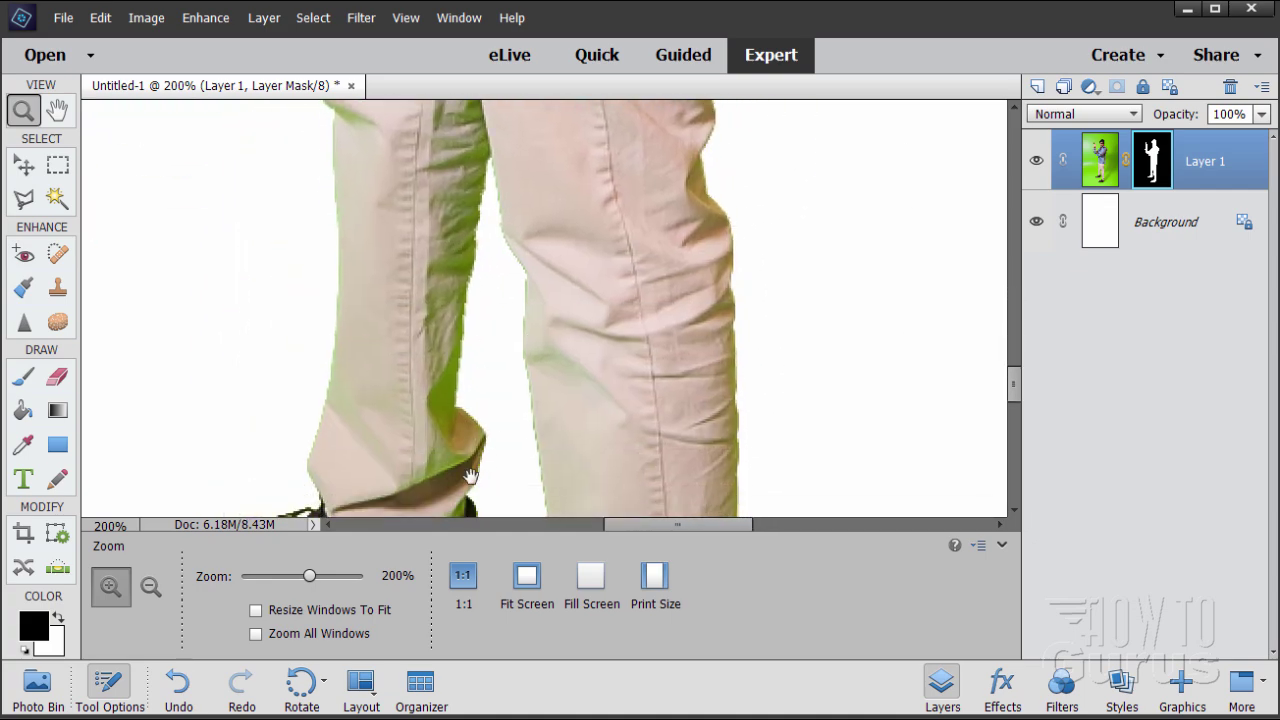
pyautogui.moveTo(770, 420); pyautogui.dragTo(775, 264)
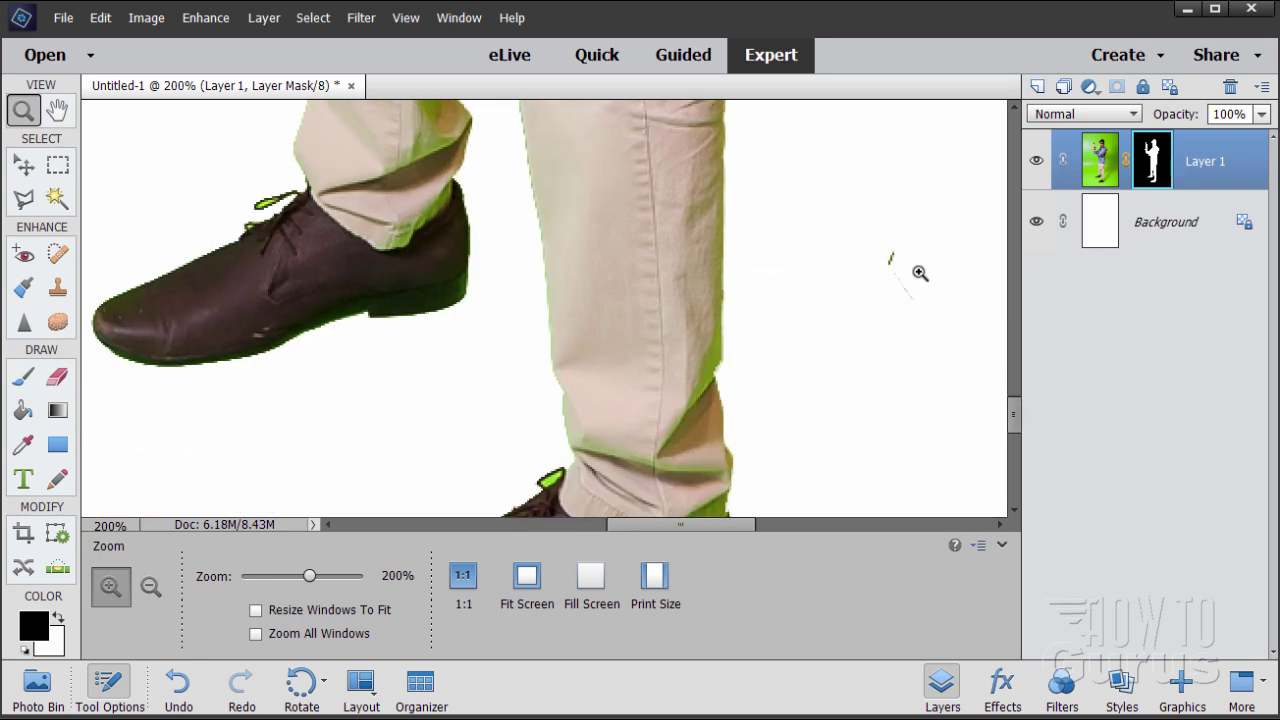
# Set the brush size to 31 px and paint out the stray green speck beside the trouser leg on the mask.
pyautogui.click(23, 376)
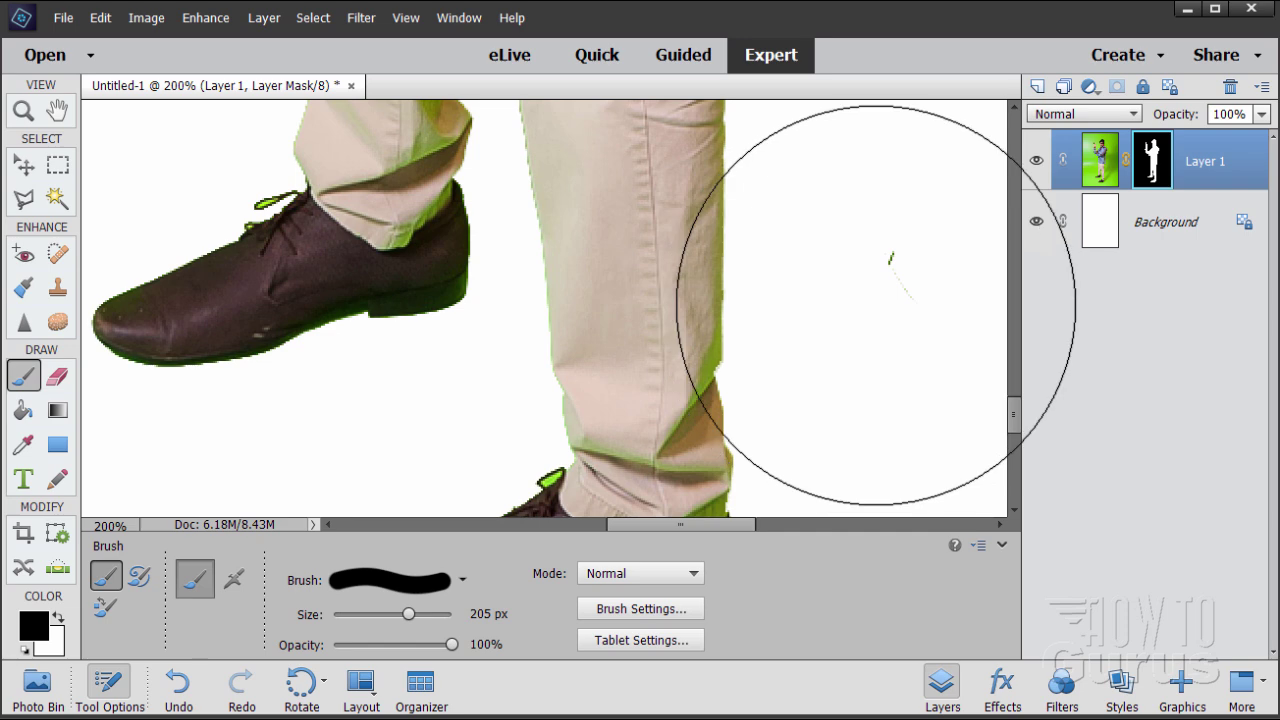
pyautogui.moveTo(408, 614); pyautogui.dragTo(362, 614)
pyautogui.click(893, 252)
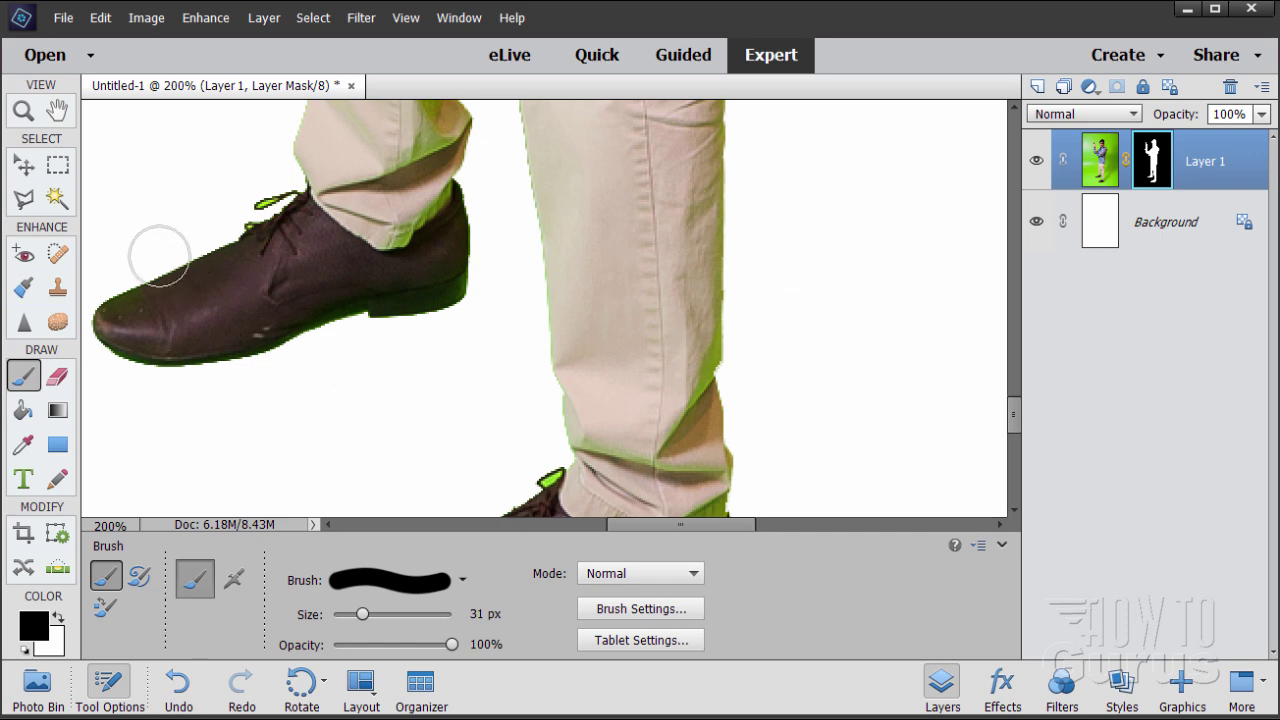
# Examine the cut-out edge around the front shoe, then back up the trousers and jacket to the raised hand.
pyautogui.click(57, 110)
pyautogui.click(24, 166)
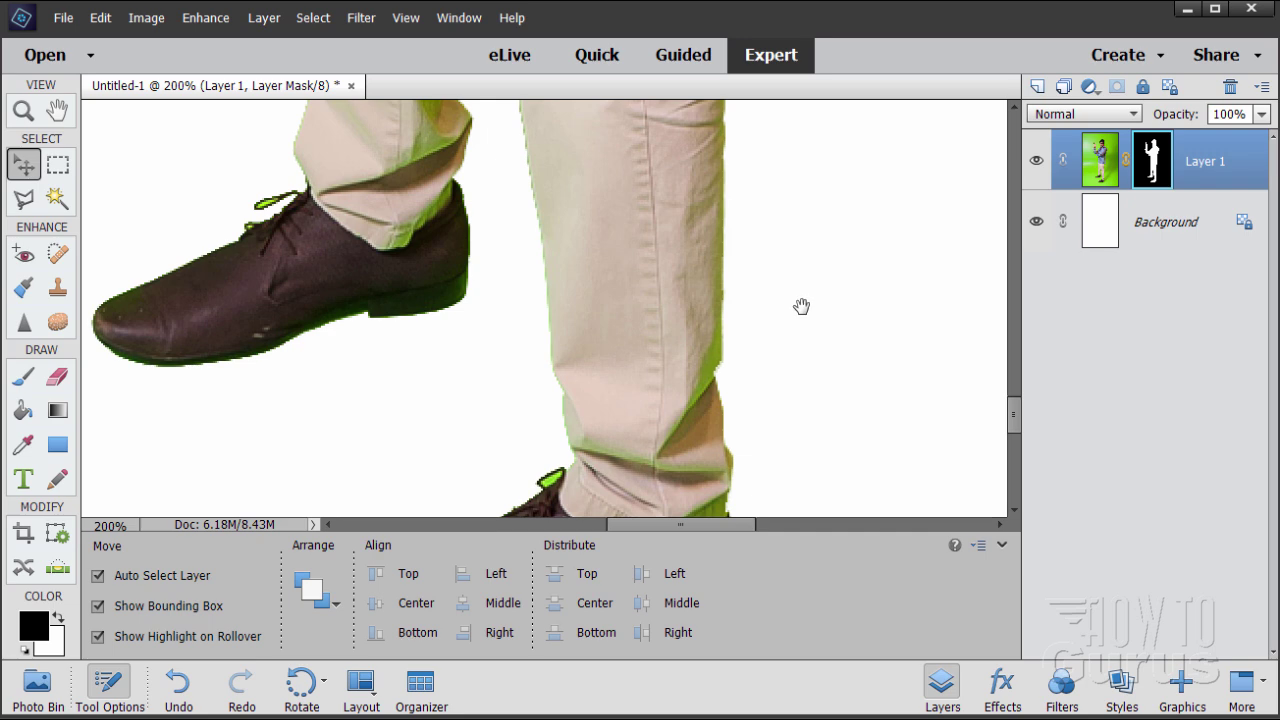
pyautogui.moveTo(814, 374); pyautogui.dragTo(845, 423)
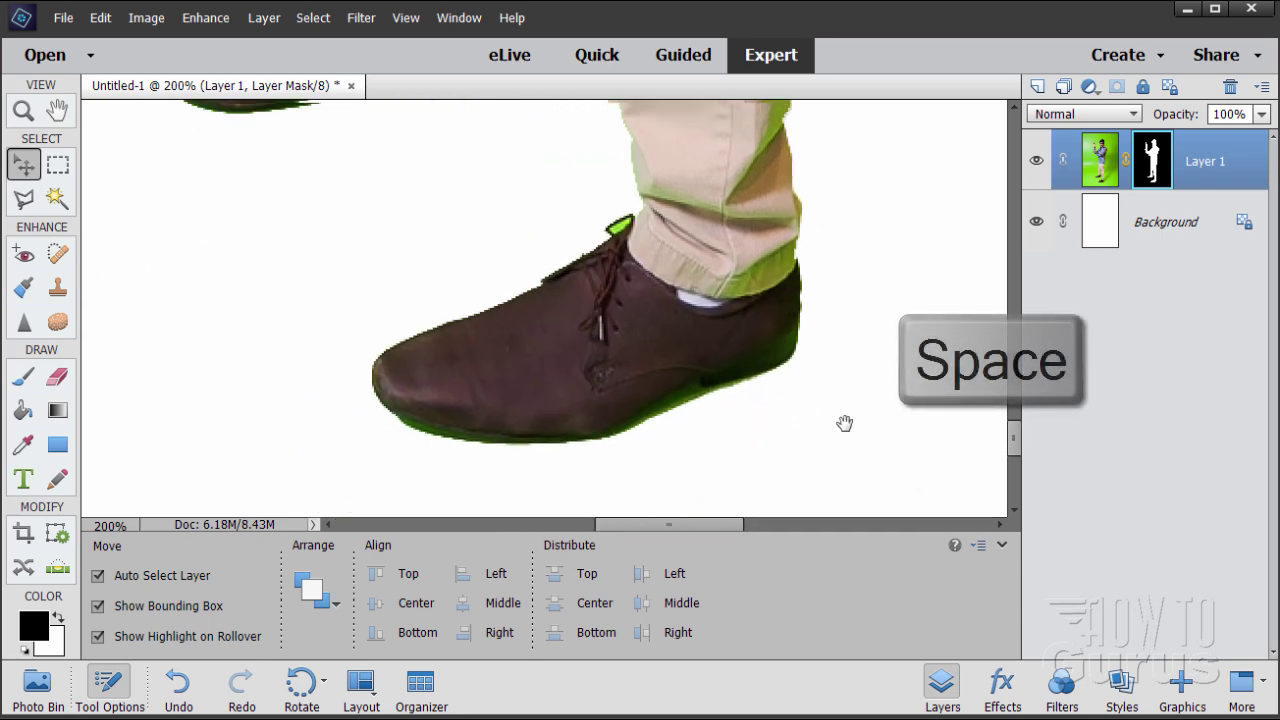
pyautogui.moveTo(589, 180); pyautogui.dragTo(633, 347)
pyautogui.moveTo(718, 400); pyautogui.dragTo(485, 305)
pyautogui.moveTo(451, 139); pyautogui.dragTo(437, 240)
pyautogui.moveTo(412, 176); pyautogui.dragTo(406, 386)
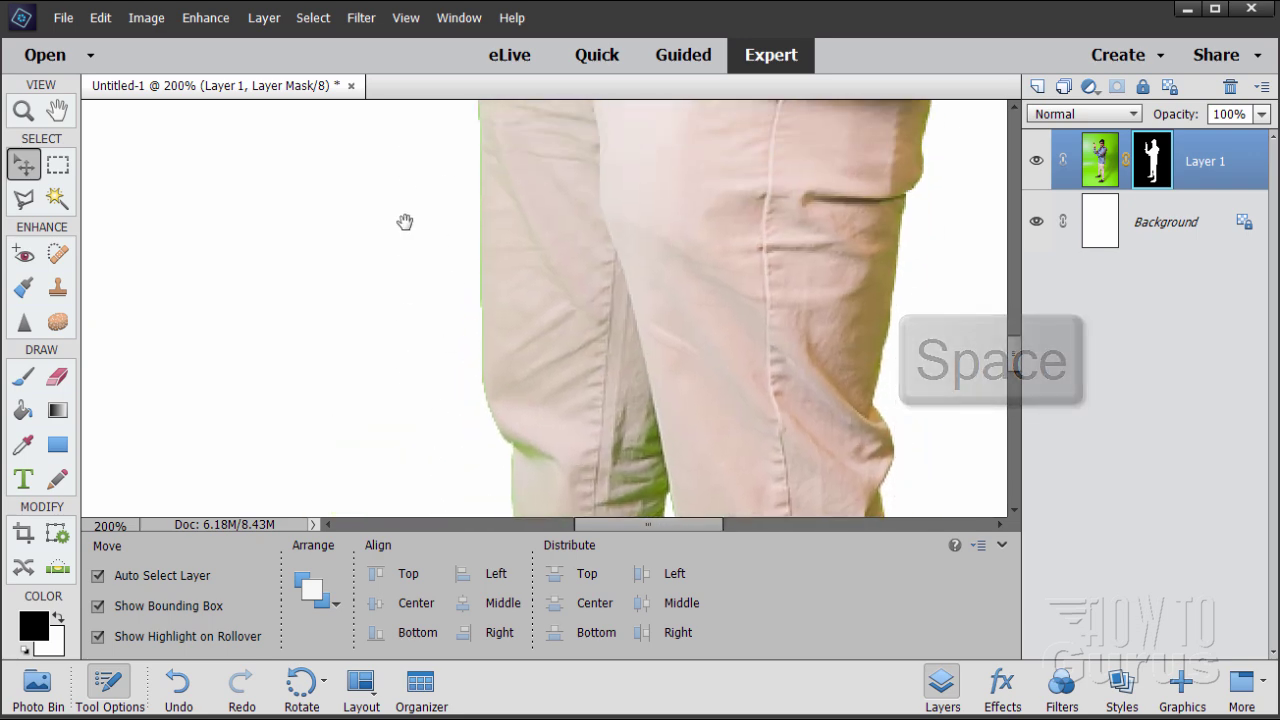
pyautogui.moveTo(404, 221); pyautogui.dragTo(451, 423)
pyautogui.moveTo(417, 183); pyautogui.dragTo(436, 396)
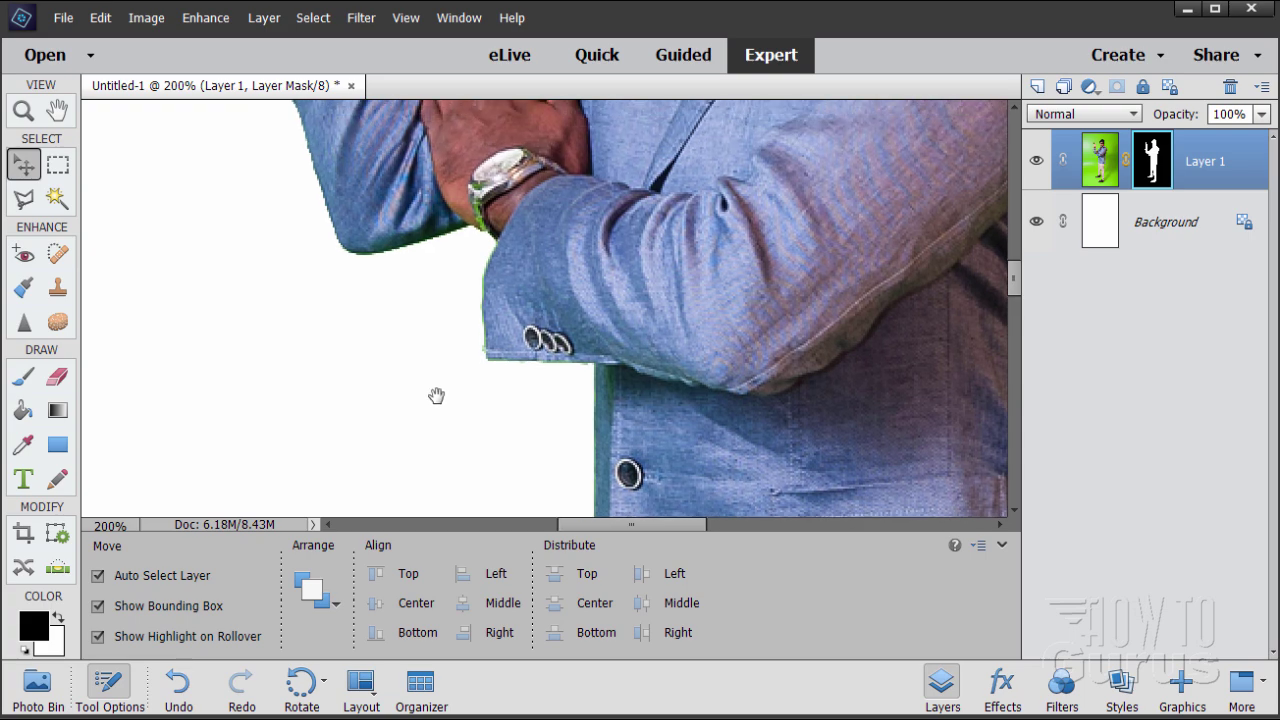
pyautogui.moveTo(362, 215); pyautogui.dragTo(346, 294)
pyautogui.moveTo(313, 236); pyautogui.dragTo(430, 428)
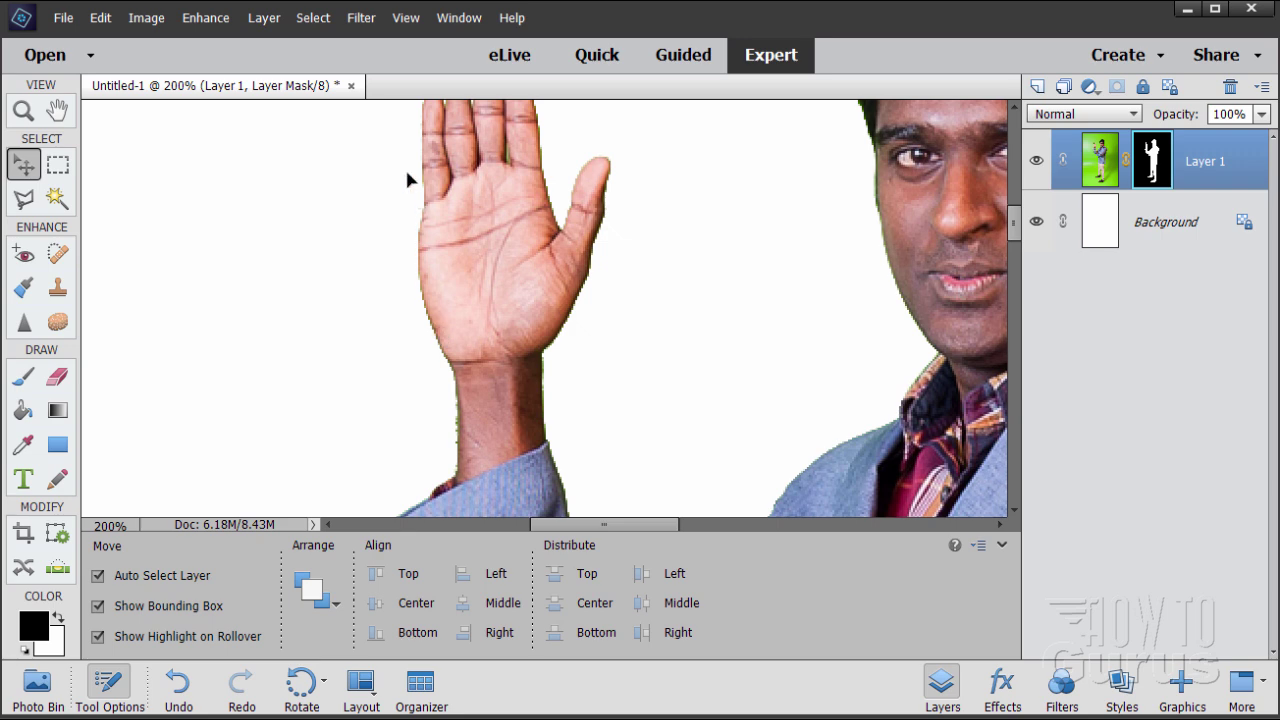
# Apply a Gaussian Blur preview to Layer 1's mask, trying a radius of 1 pixel and then 0.5 pixels.
pyautogui.click(416, 206)
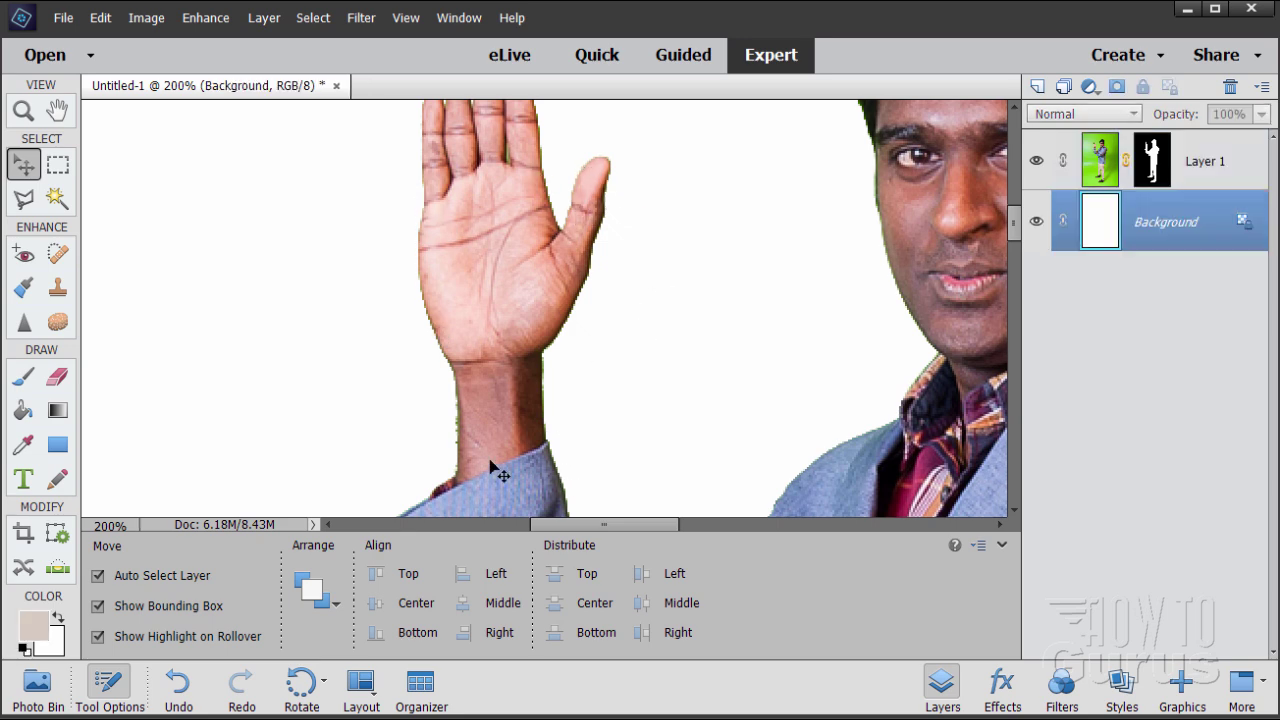
pyautogui.click(1155, 163)
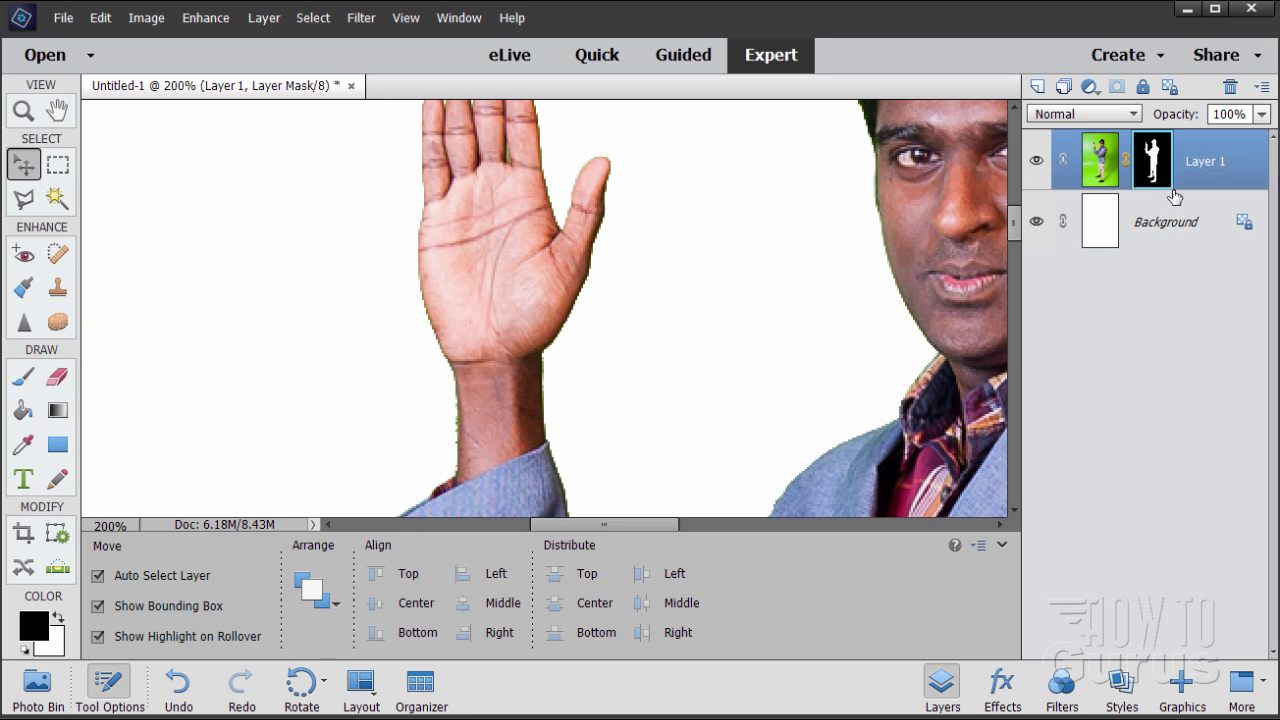
pyautogui.click(1092, 168)
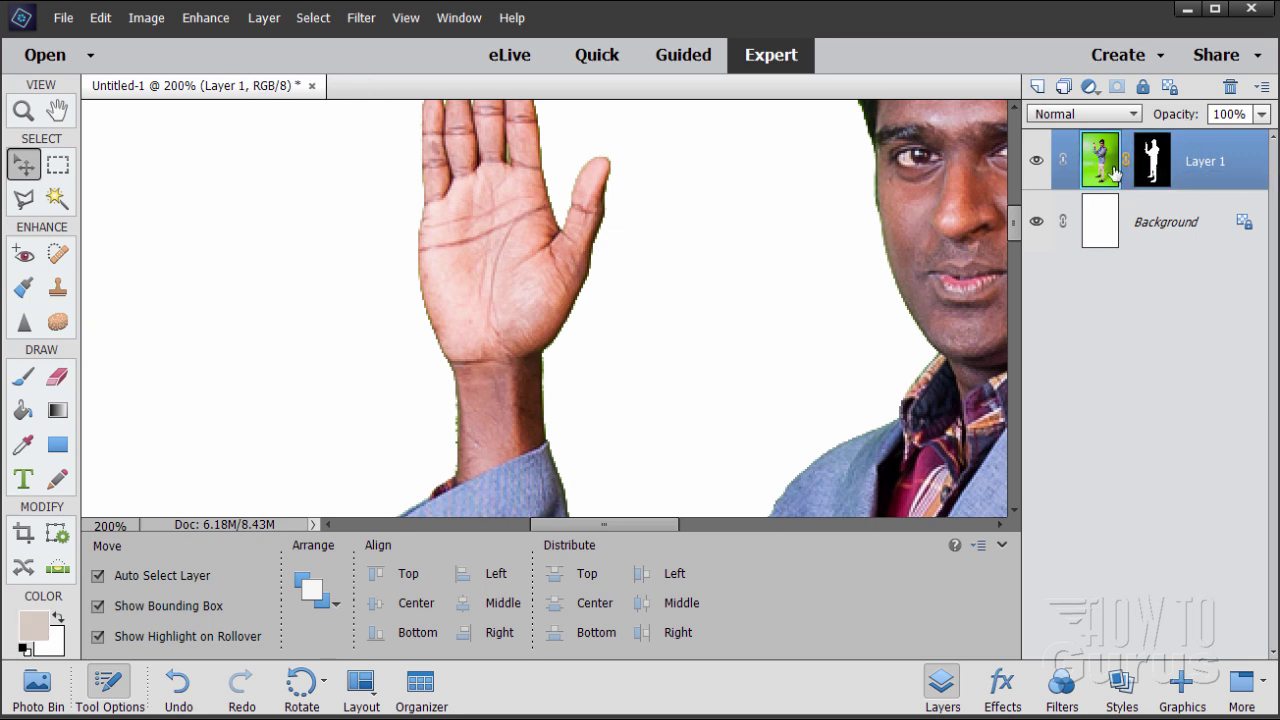
pyautogui.click(1153, 162)
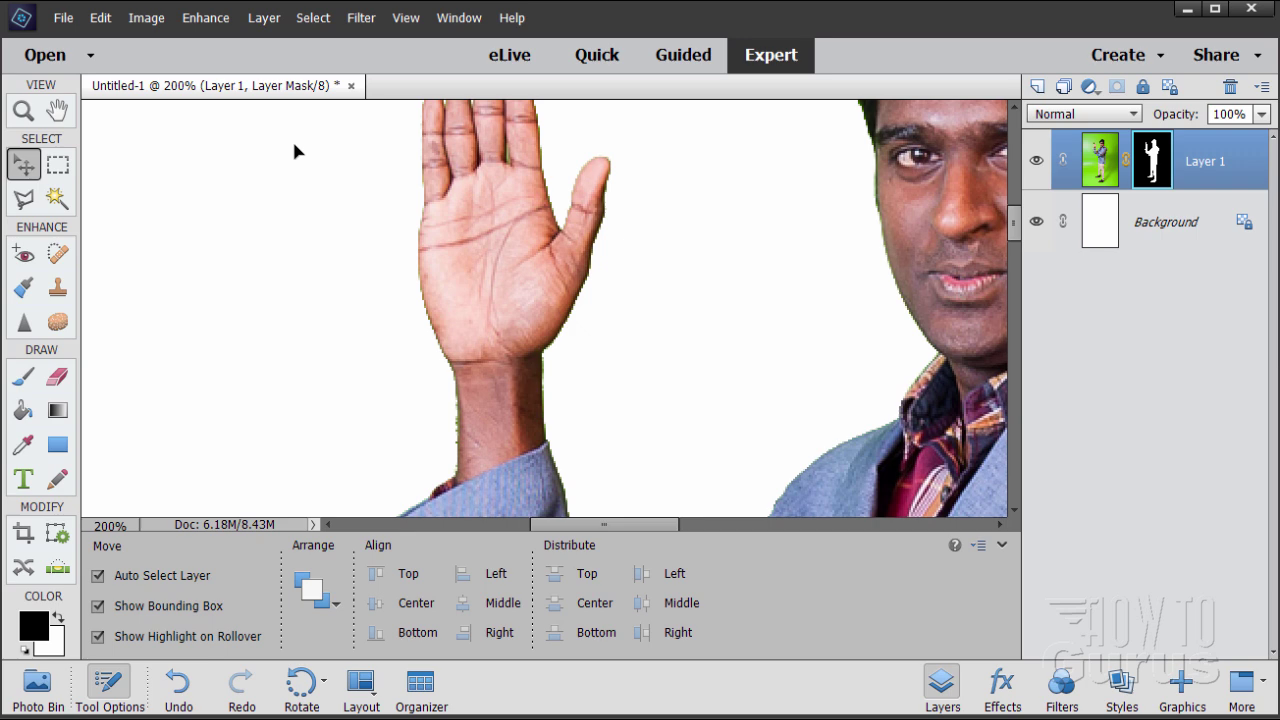
pyautogui.click(360, 18)
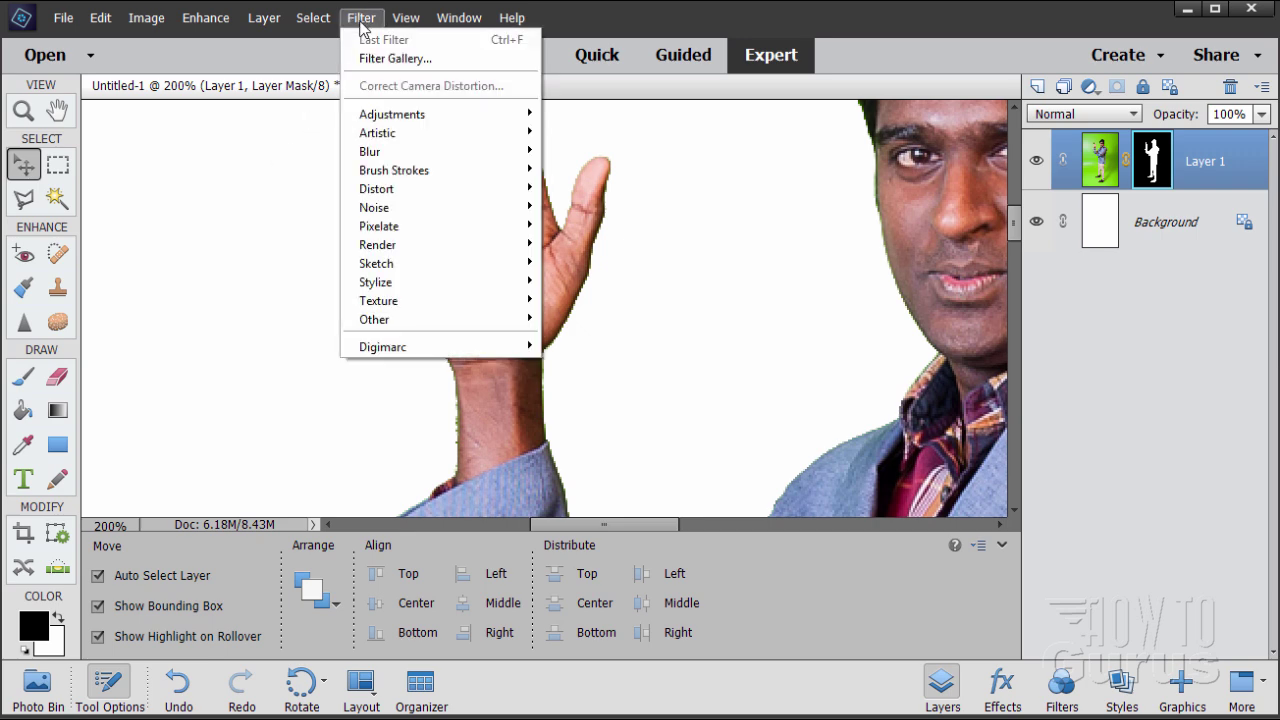
pyautogui.moveTo(414, 151)
pyautogui.click(600, 207)
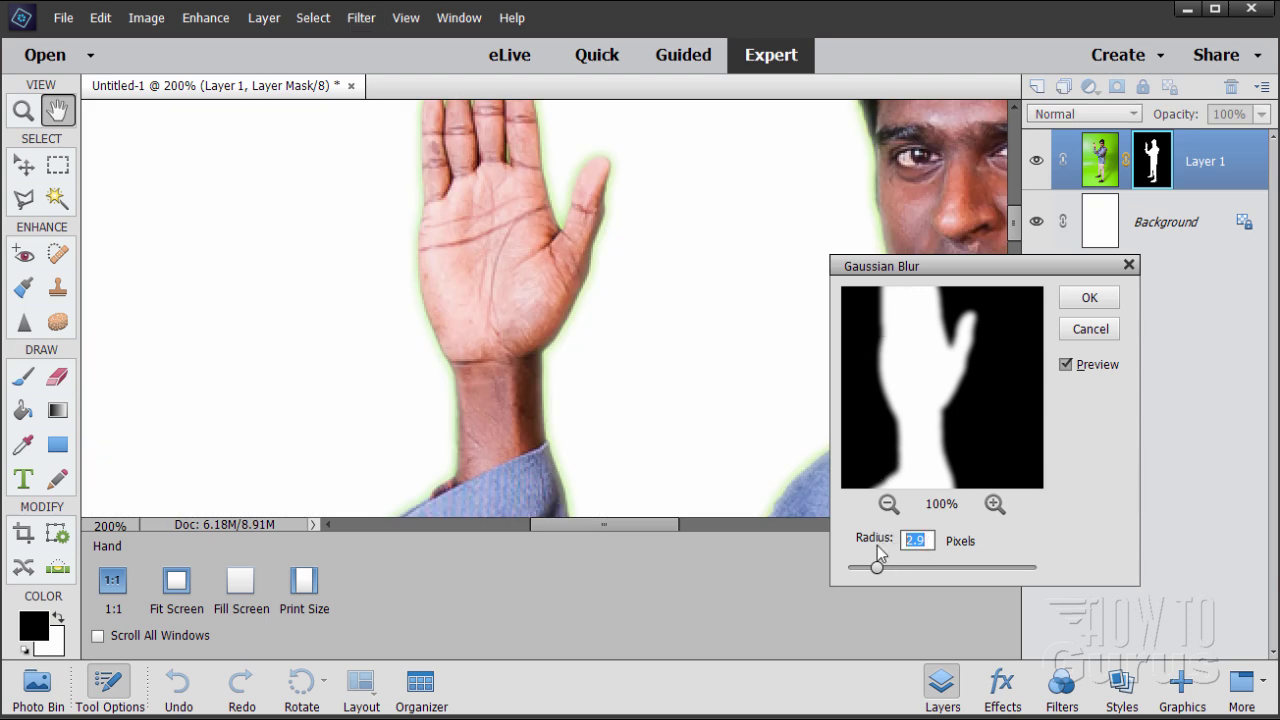
pyautogui.write('1')
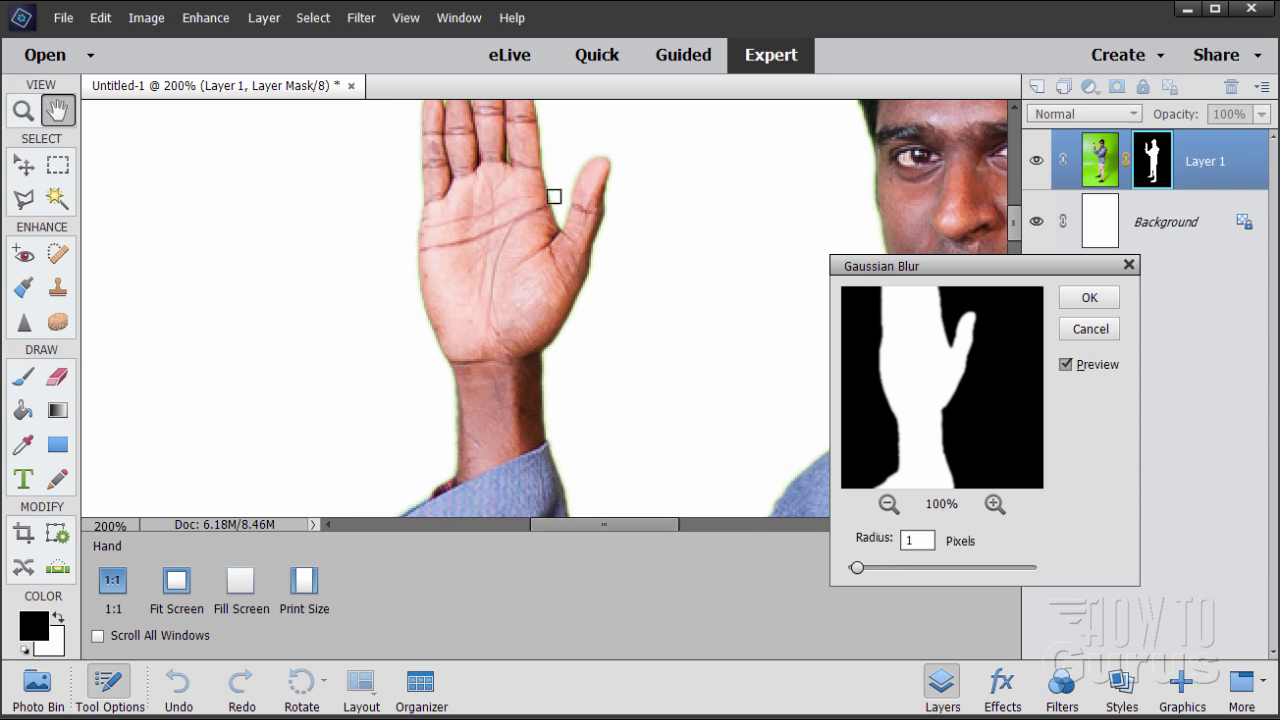
pyautogui.click(866, 536)
pyautogui.write('.5')
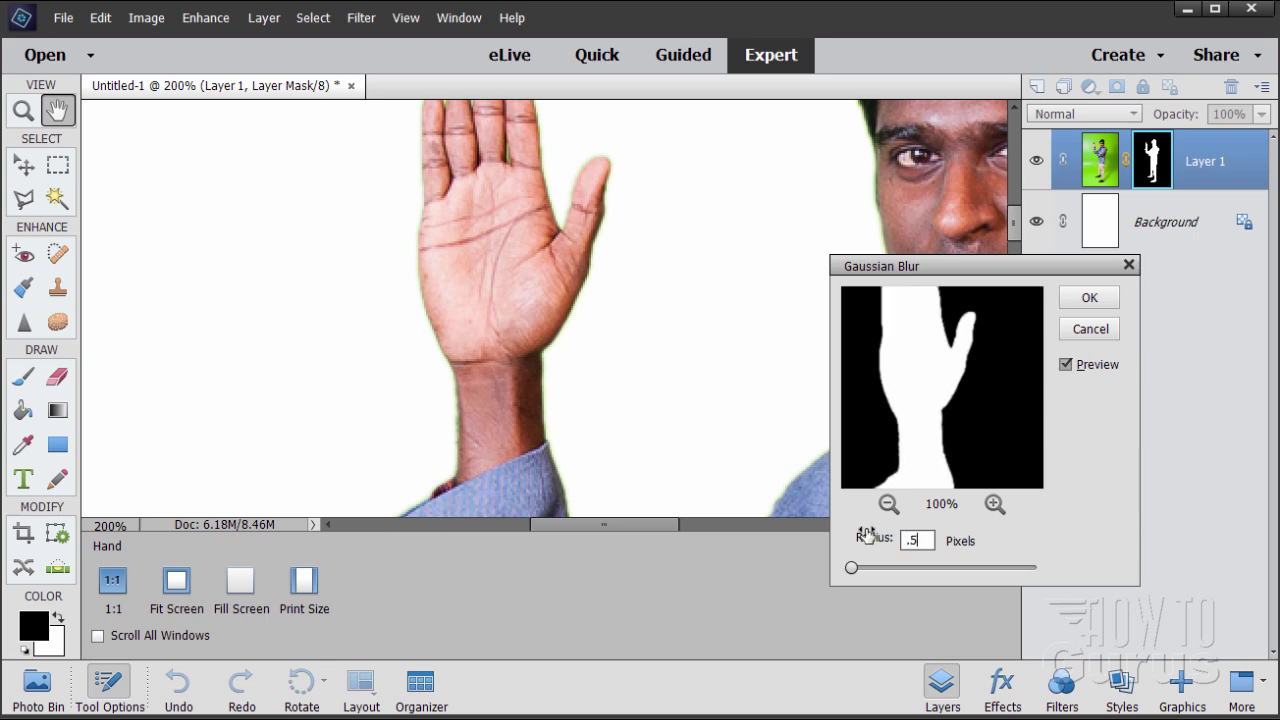
# Compare the edge of the raised hand with and without the 0.5-pixel mask blur.
pyautogui.click(1065, 364)
pyautogui.click(1065, 364)
pyautogui.click(1065, 364)
pyautogui.click(1065, 364)
pyautogui.click(1065, 364)
pyautogui.click(1065, 364)
pyautogui.click(1065, 364)
pyautogui.click(1065, 364)
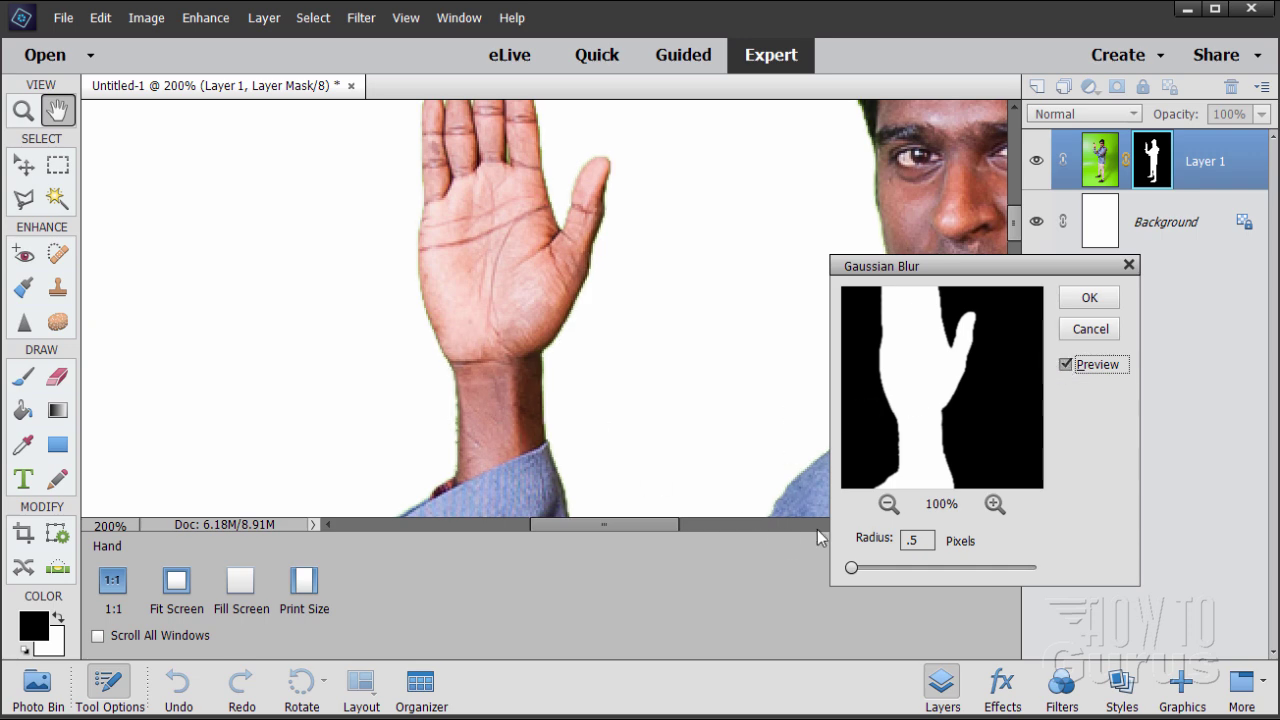
# Set the Gaussian Blur radius to 0.3 pixels and apply it to the layer mask.
pyautogui.click(926, 540)
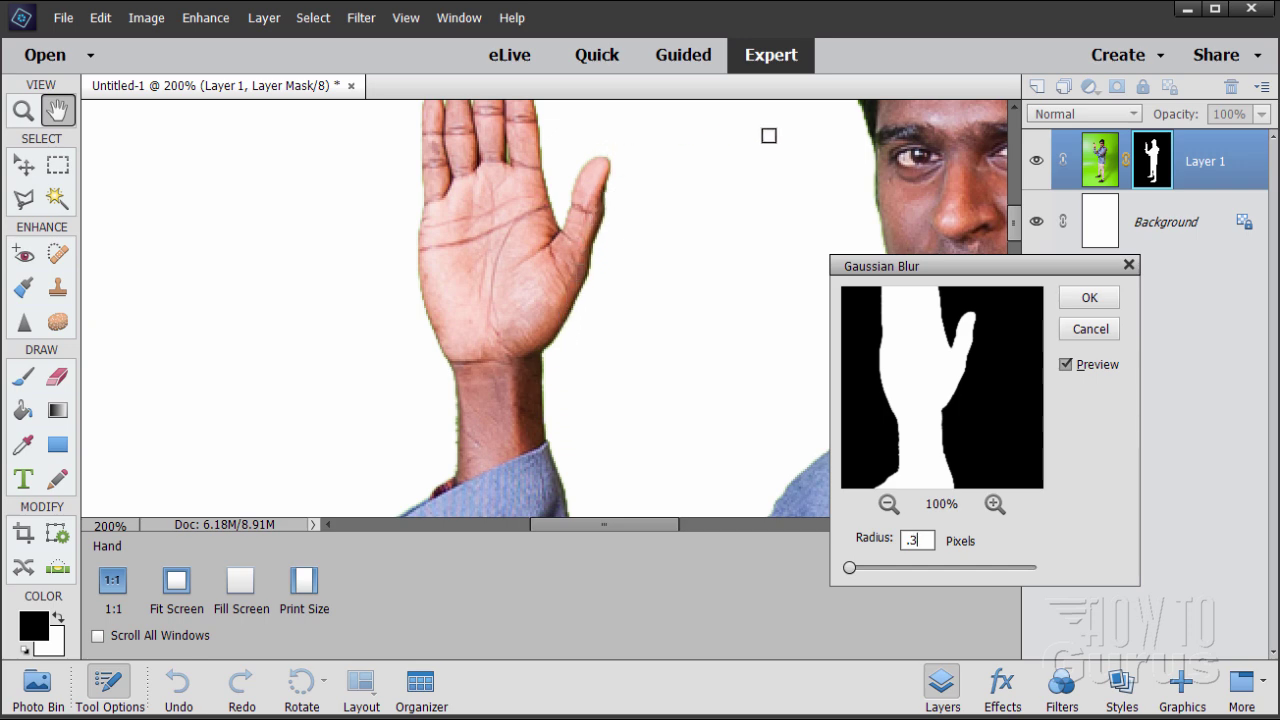
pyautogui.moveTo(939, 268); pyautogui.dragTo(721, 355)
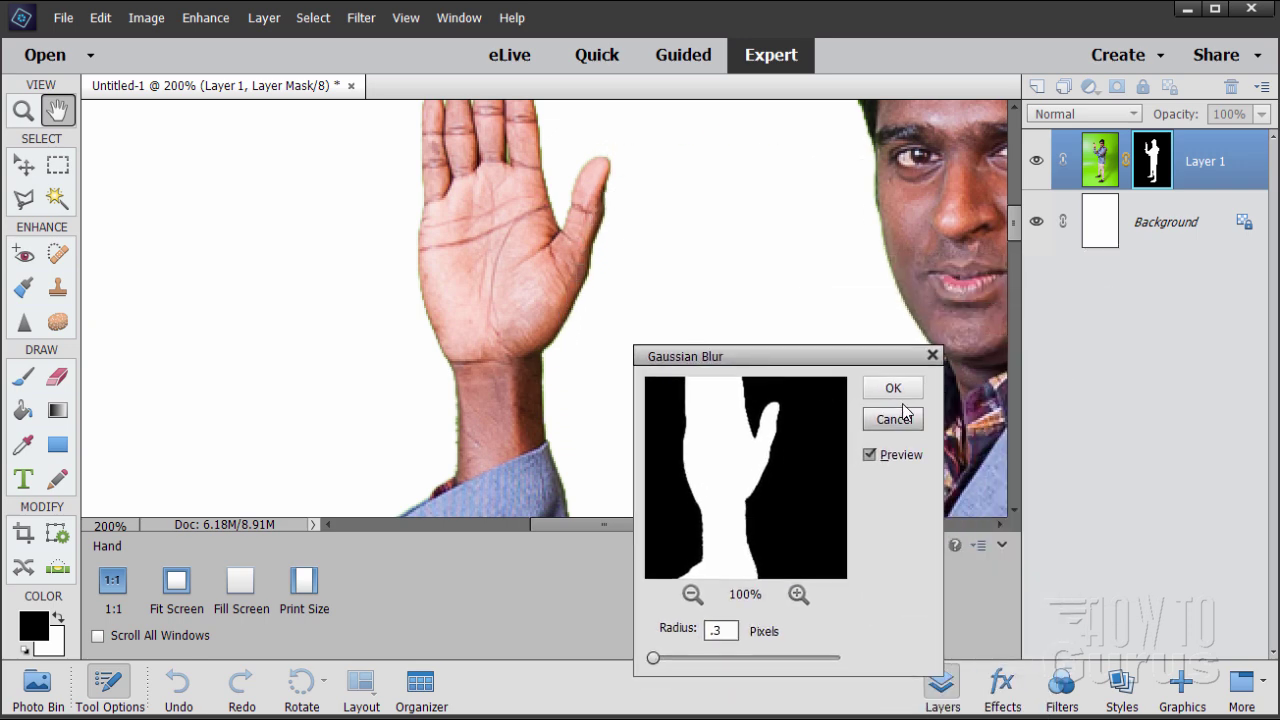
pyautogui.click(890, 386)
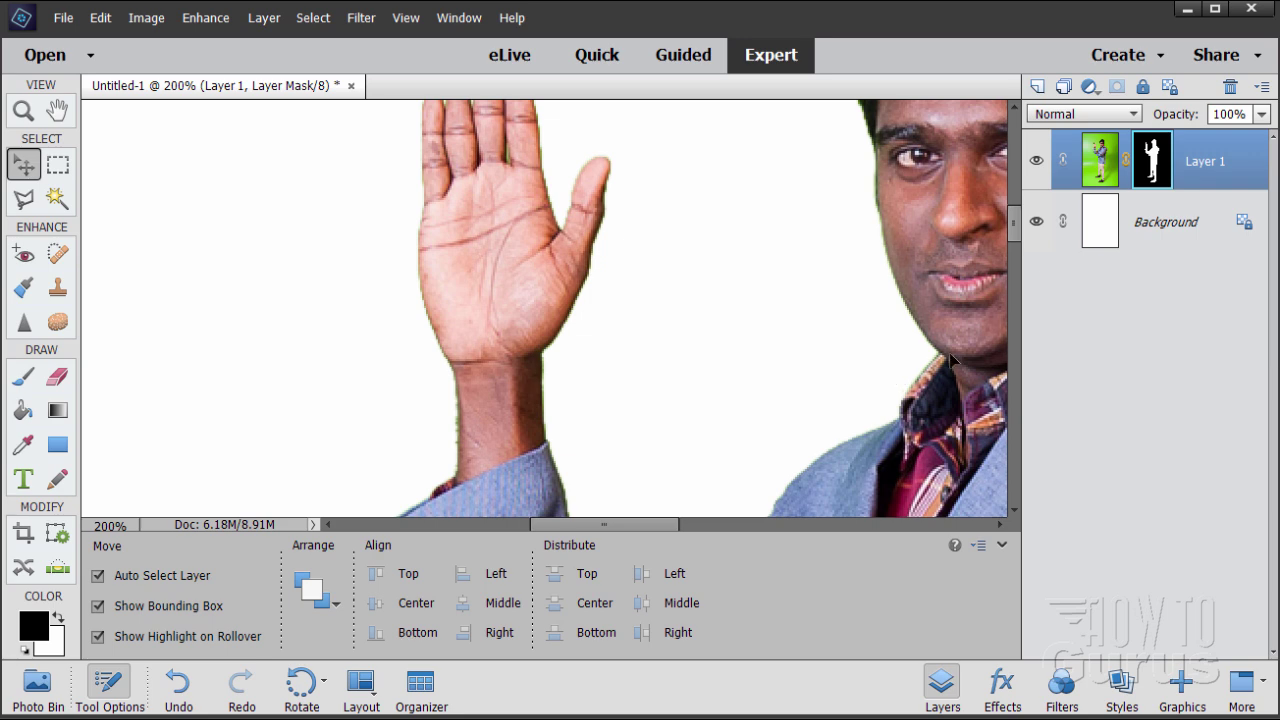
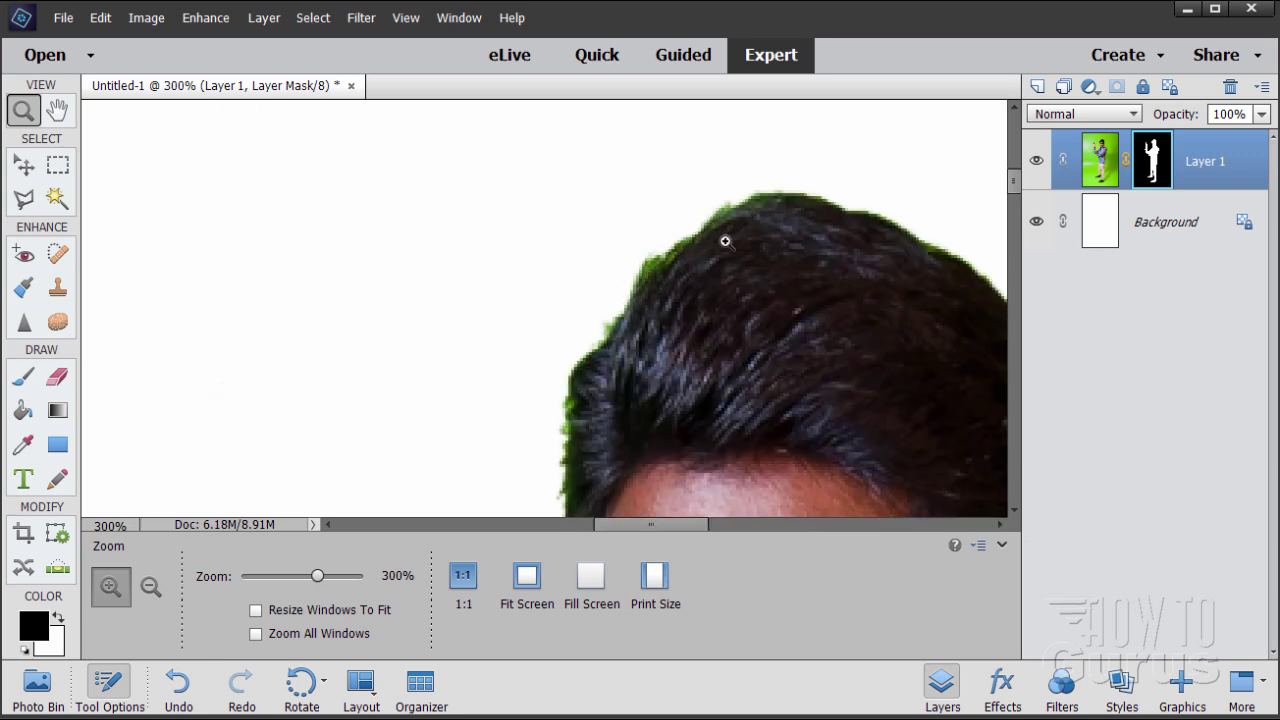
# On Layer 1's image, desaturate the green fringe along the front hair edge using the Sponge tool at 100% flow and 5 px.
pyautogui.click(1092, 172)
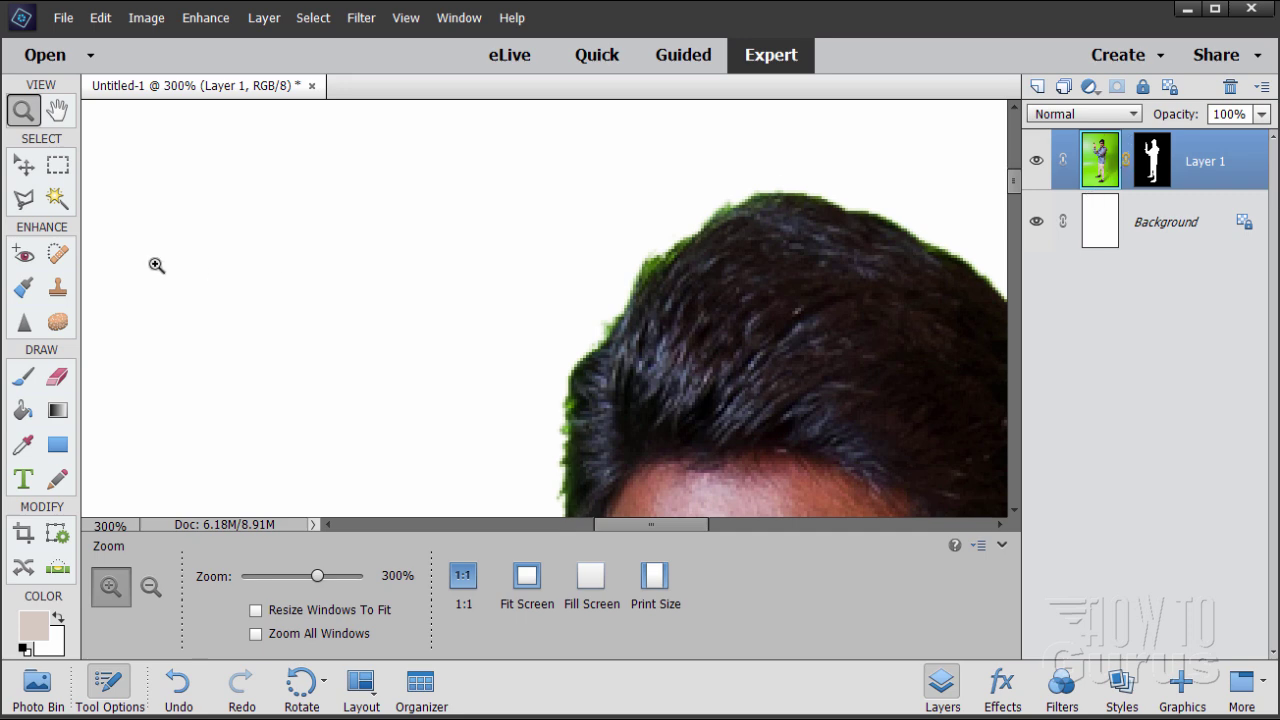
pyautogui.click(58, 323)
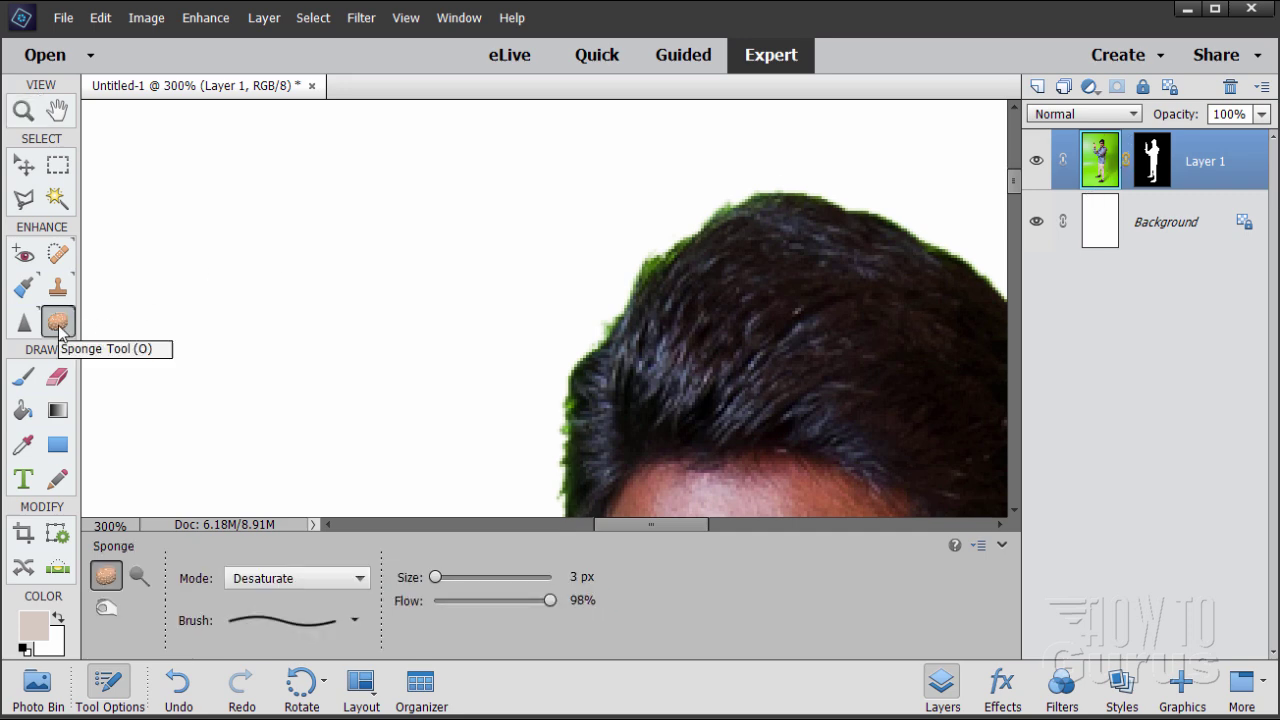
pyautogui.click(139, 577)
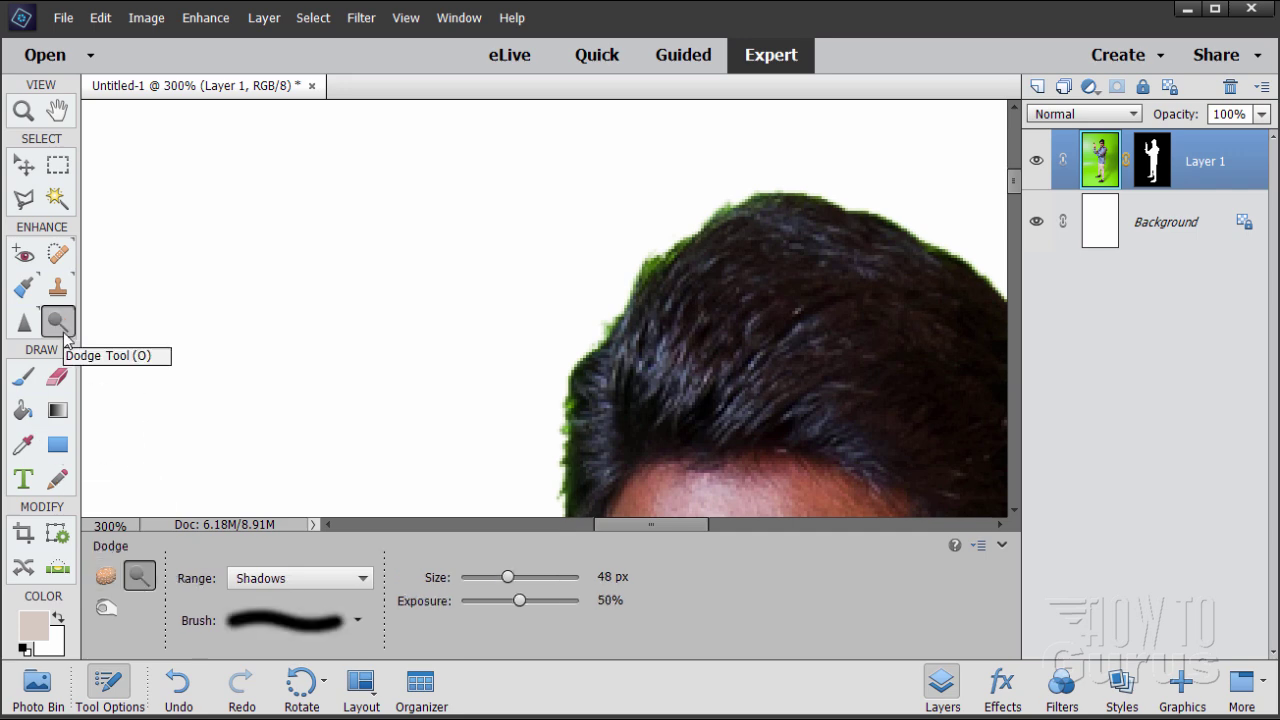
pyautogui.click(106, 606)
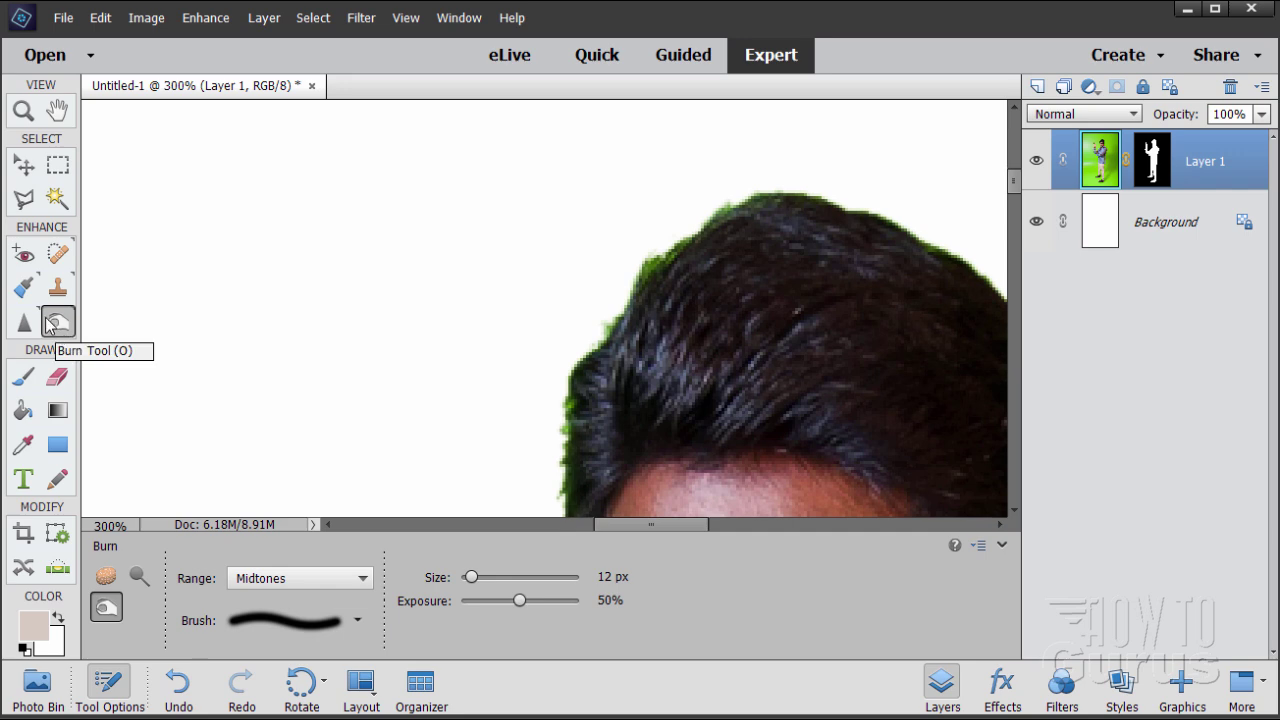
pyautogui.click(106, 578)
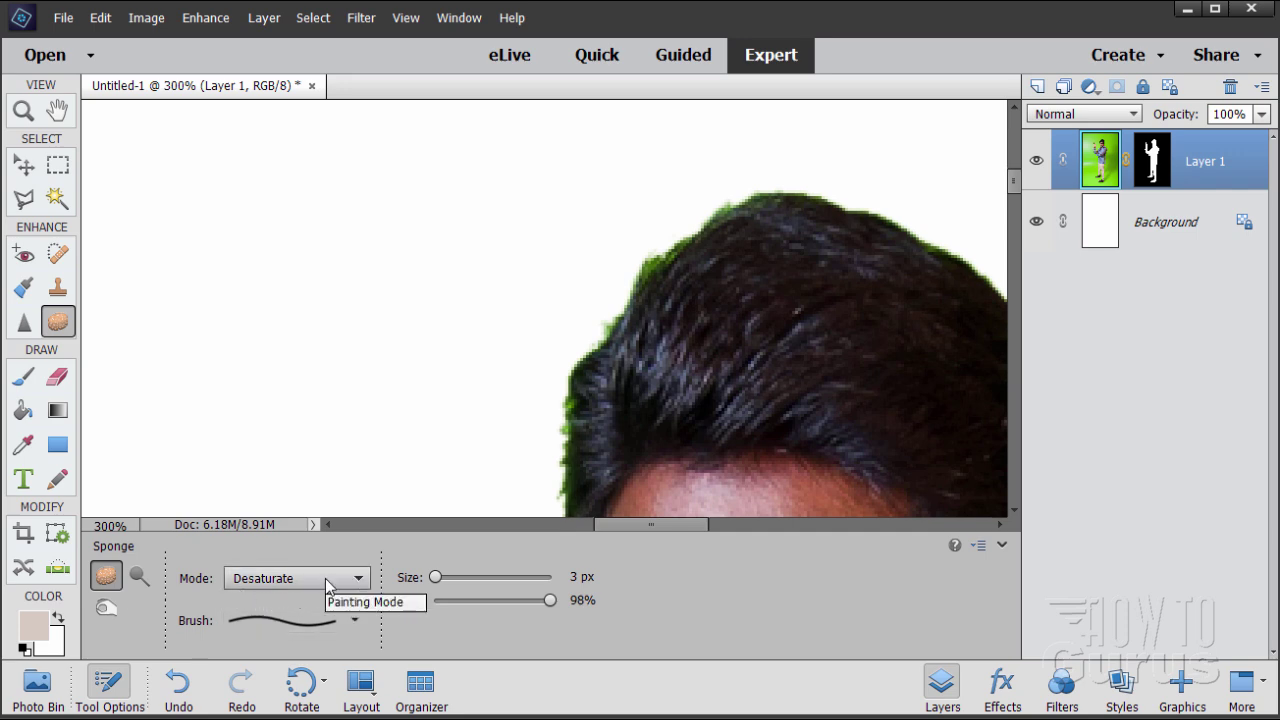
pyautogui.click(553, 599)
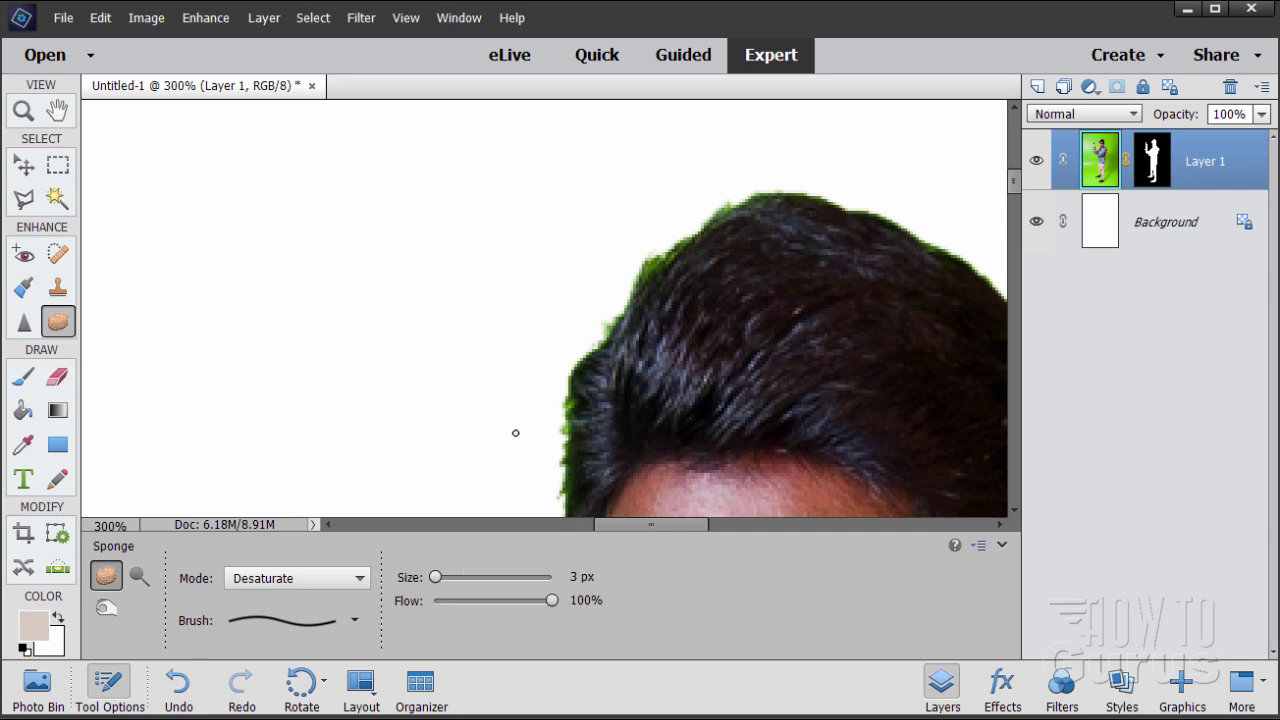
pyautogui.moveTo(435, 577); pyautogui.dragTo(441, 577)
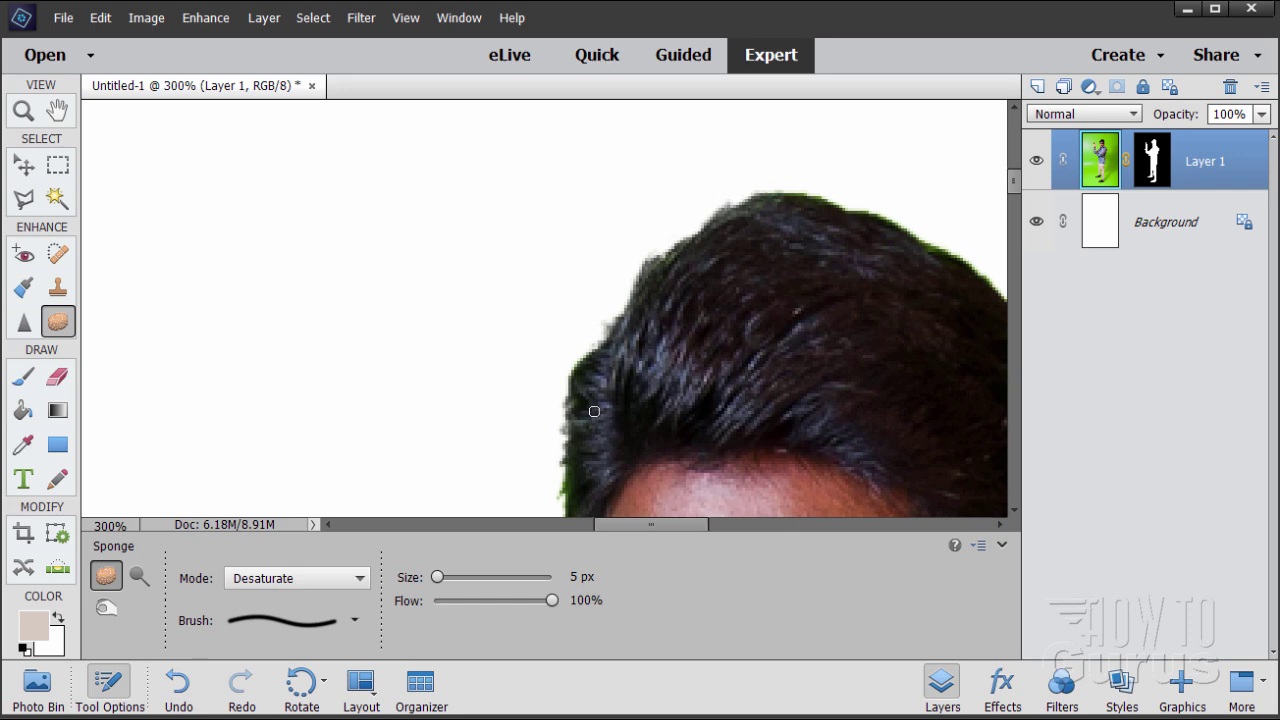
# Desaturate the green fringe from the side of the hair down the face, chin and collar to the jacket shoulder.
pyautogui.moveTo(594, 411); pyautogui.dragTo(520, 277)
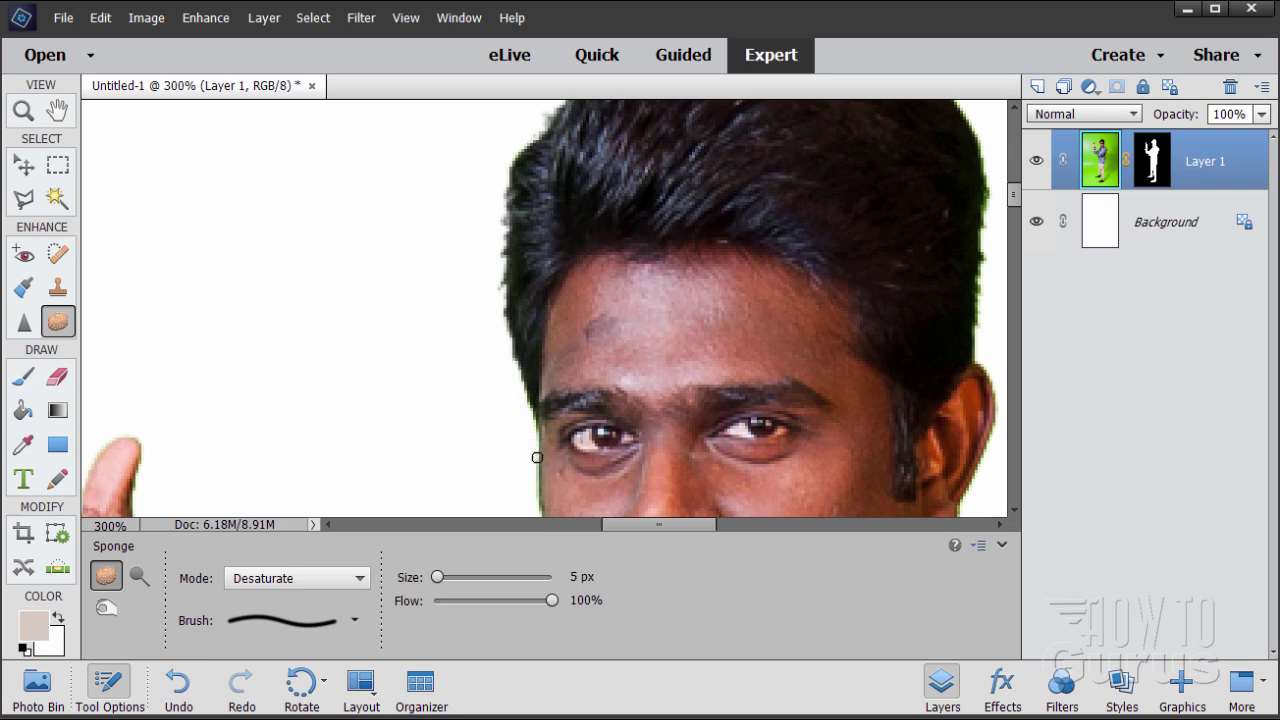
pyautogui.scroll(-3, 480, 334)
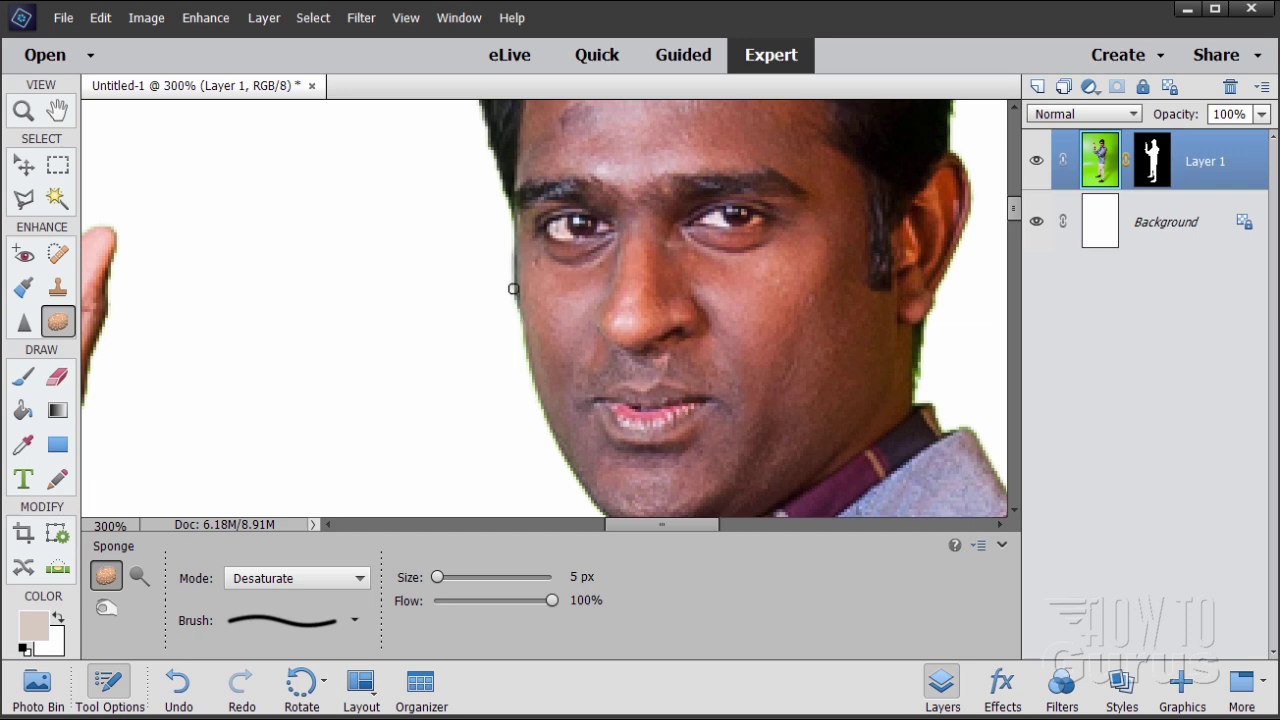
pyautogui.scroll(-2, 440, 340)
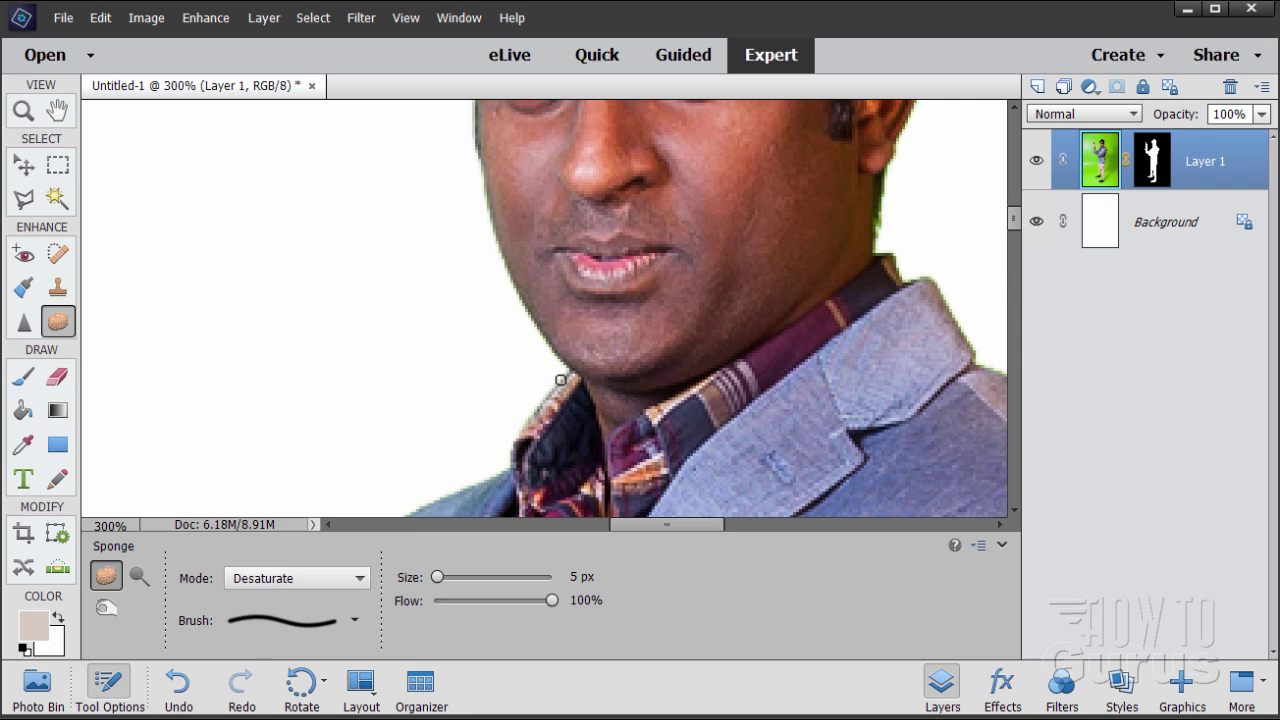
pyautogui.moveTo(443, 466); pyautogui.dragTo(585, 288)
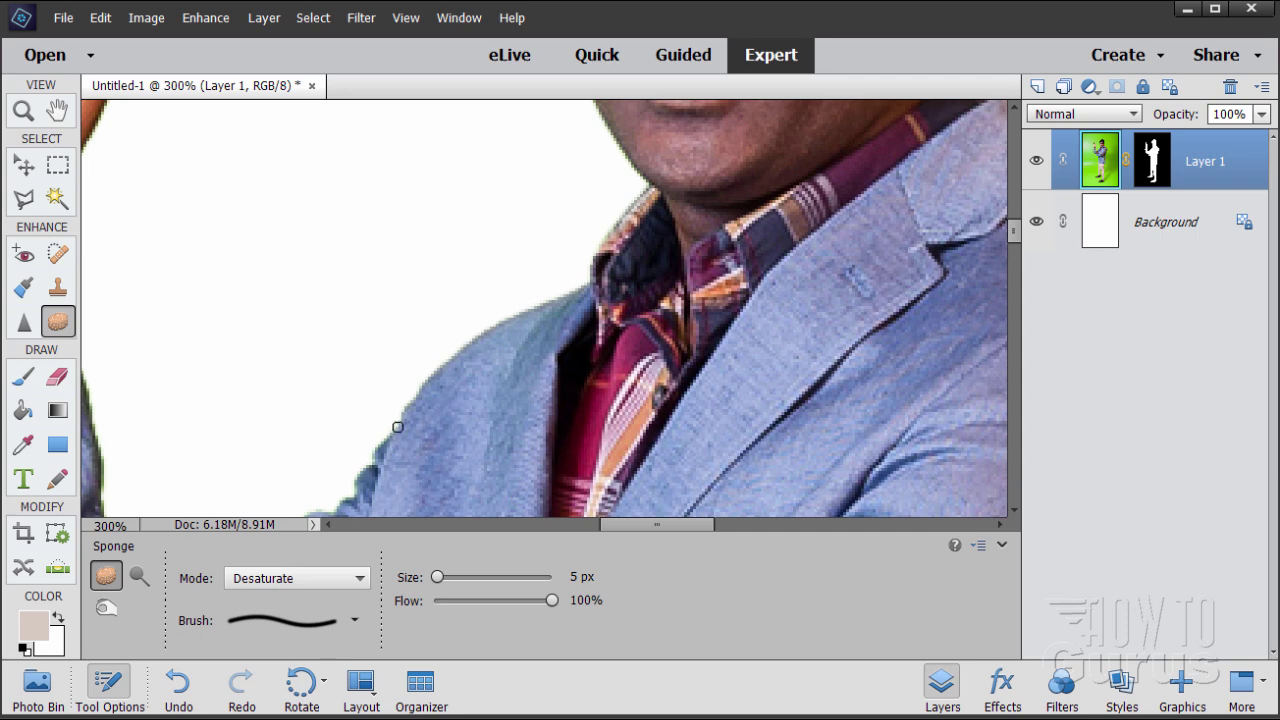
pyautogui.moveTo(337, 454); pyautogui.dragTo(498, 309)
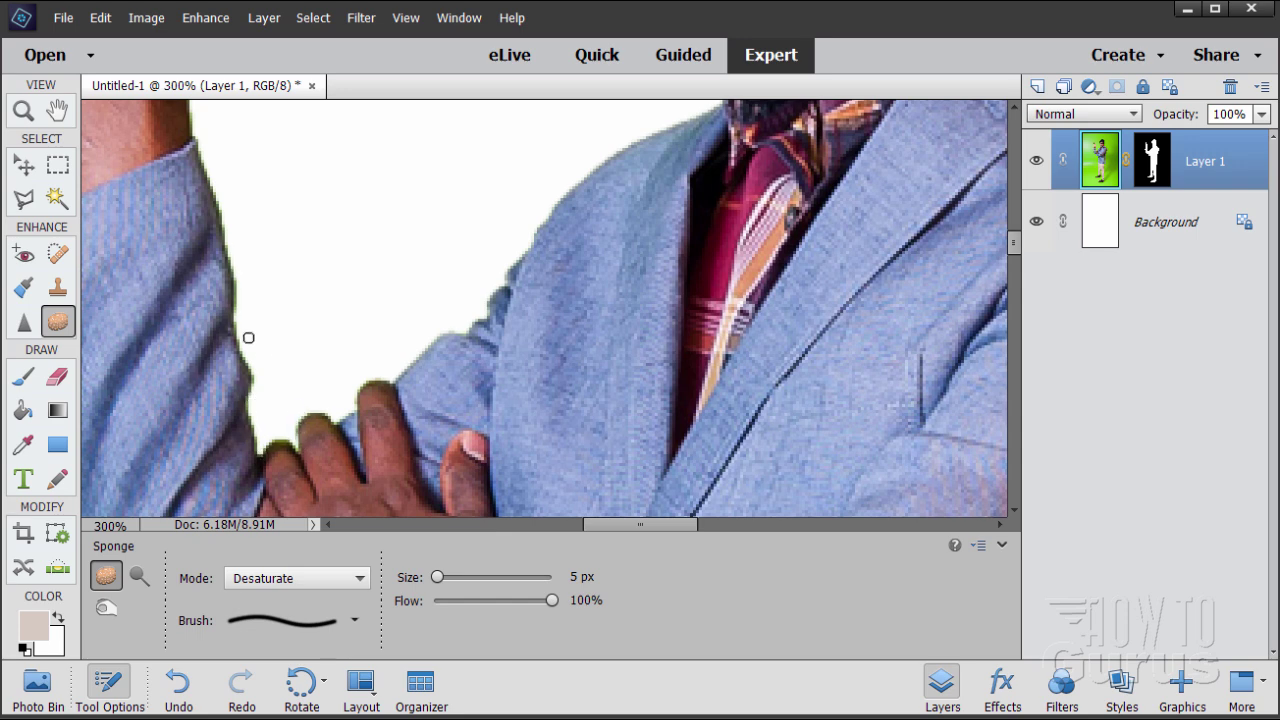
# Desaturate the green fringe along the inner edge of the raised sleeve, the wrist and around the raised hand.
pyautogui.moveTo(249, 371); pyautogui.dragTo(354, 414)
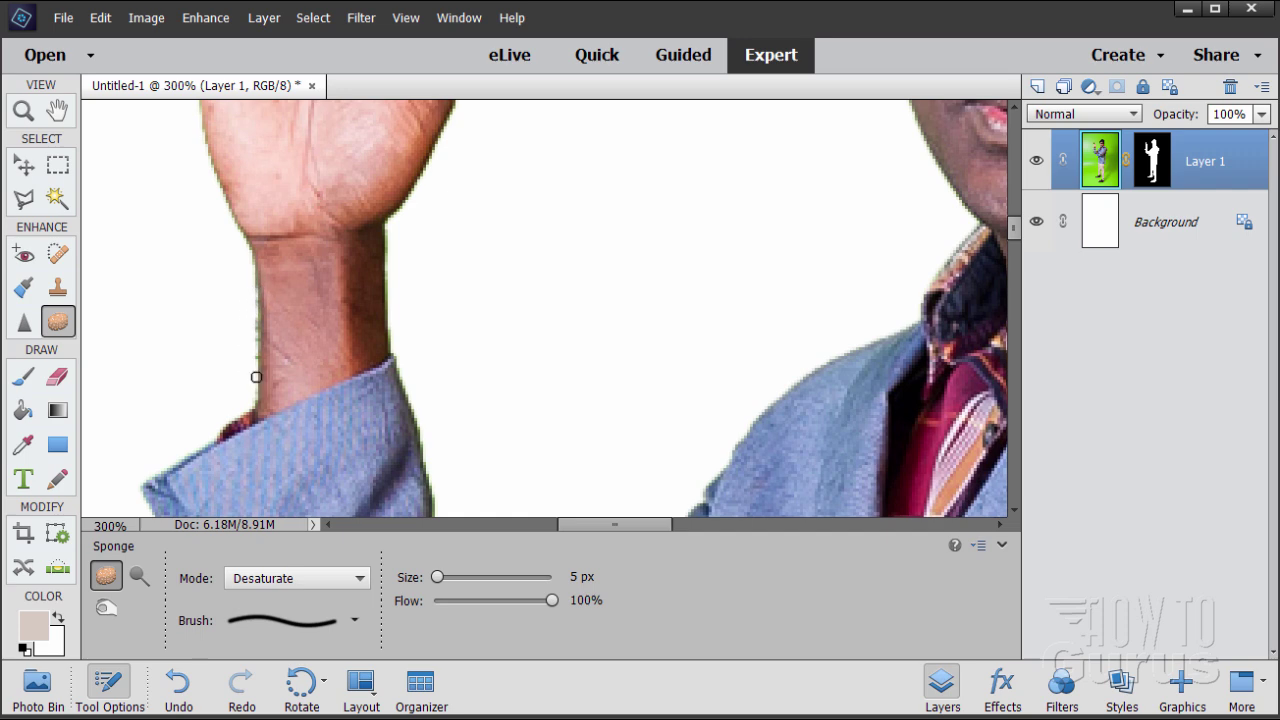
pyautogui.moveTo(206, 257)
pyautogui.mouseDown()
pyautogui.moveTo(286, 323)
pyautogui.moveTo(276, 413)
pyautogui.moveTo(283, 357)
pyautogui.moveTo(274, 395)
pyautogui.mouseUp()
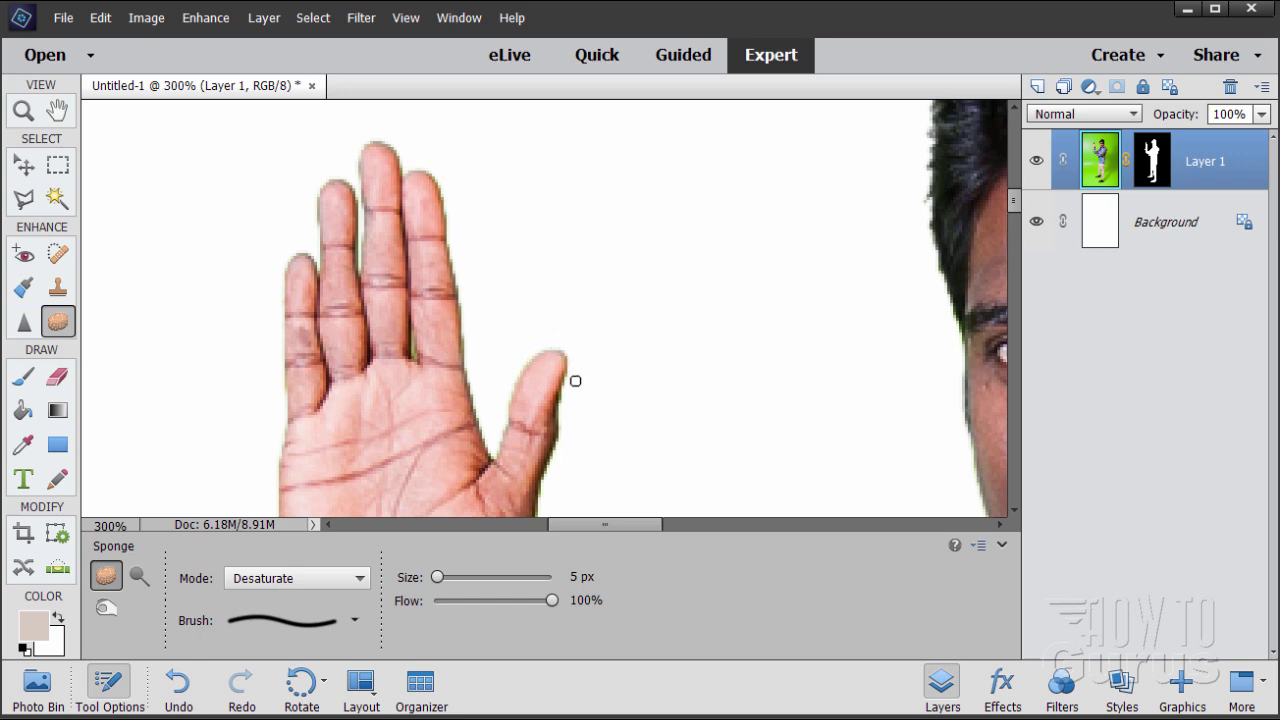
pyautogui.moveTo(597, 477); pyautogui.dragTo(546, 296)
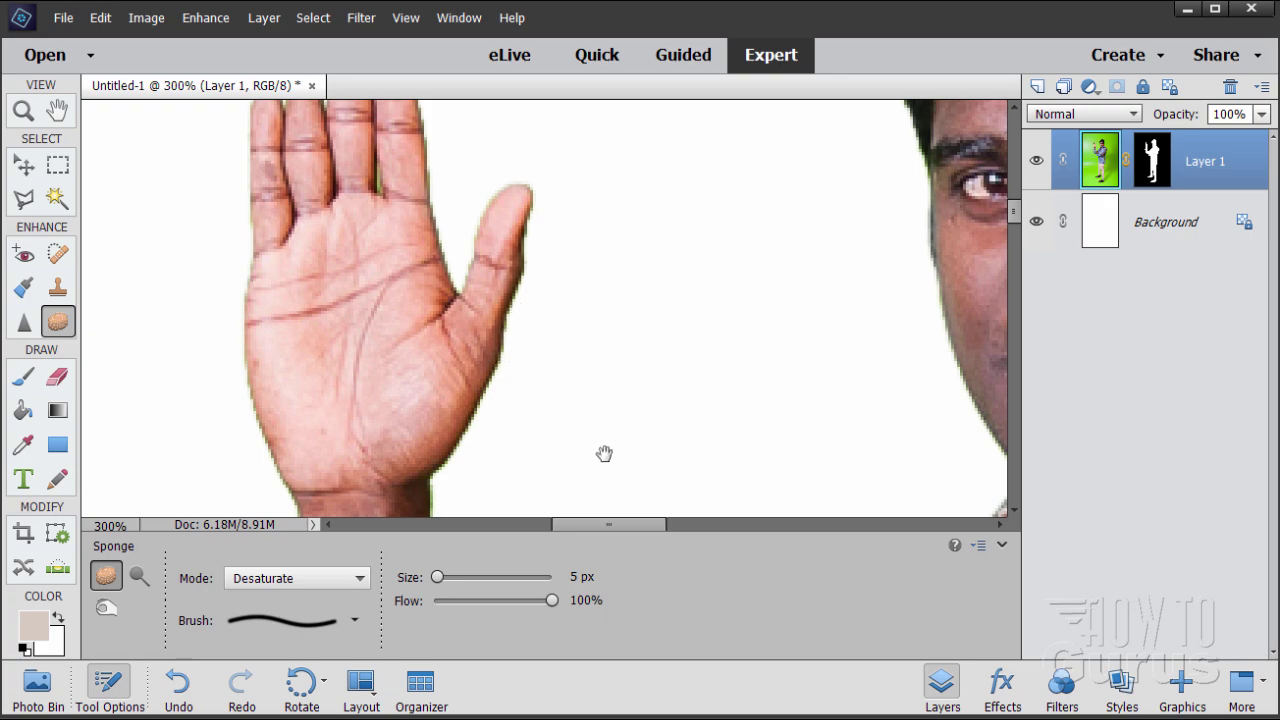
# Desaturate the green fringe around the elbow and up the outer edge of the raised sleeve to its cuff.
pyautogui.scroll(-10, 604, 453)
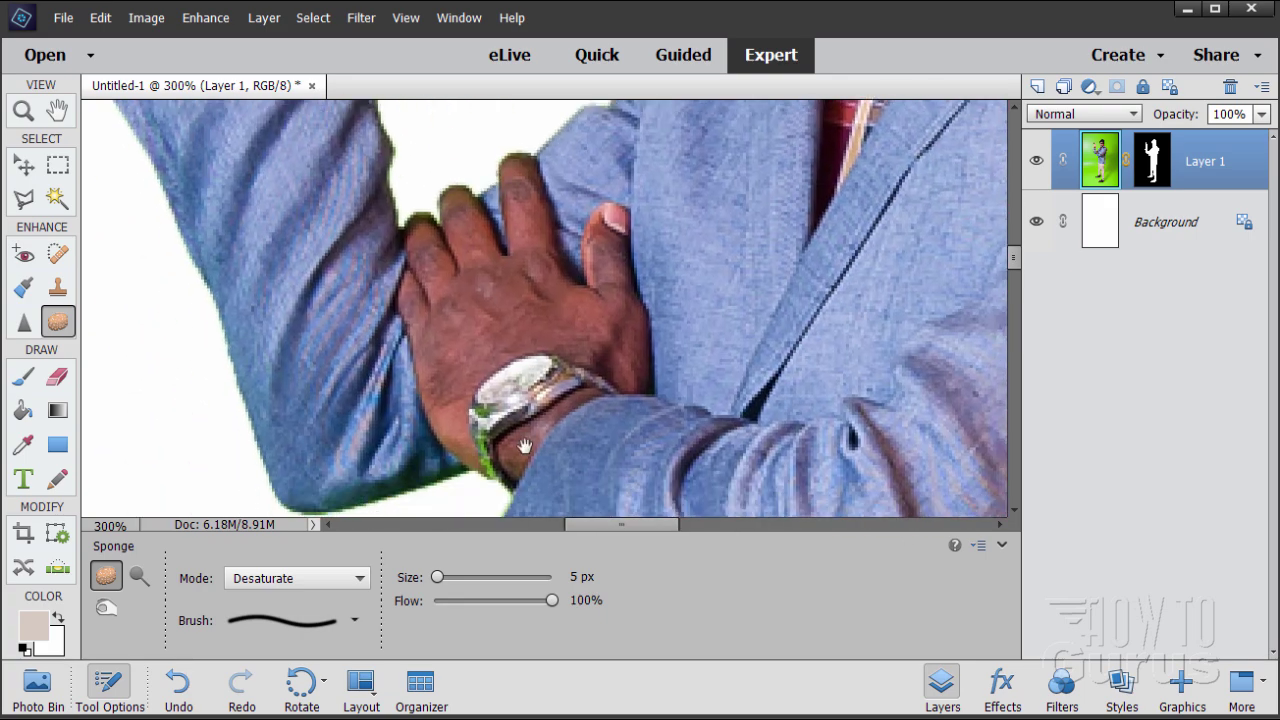
pyautogui.scroll(-5, 524, 445)
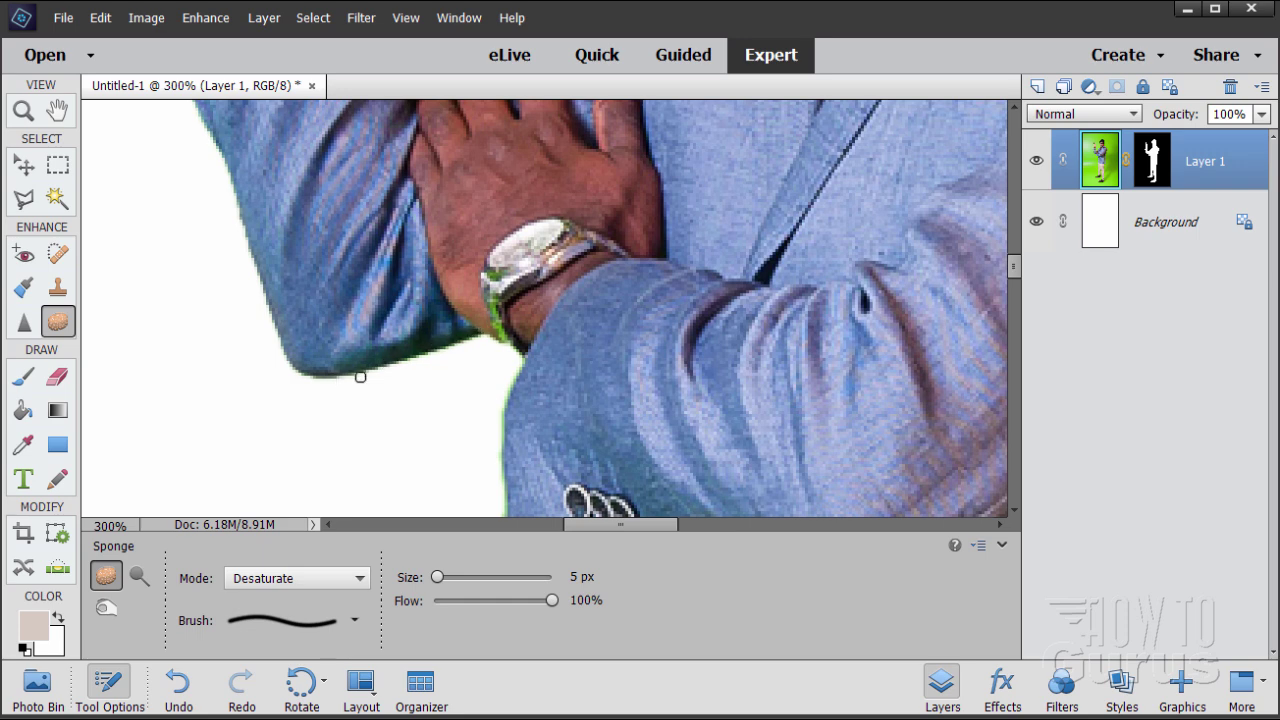
pyautogui.scroll(3, 195, 240)
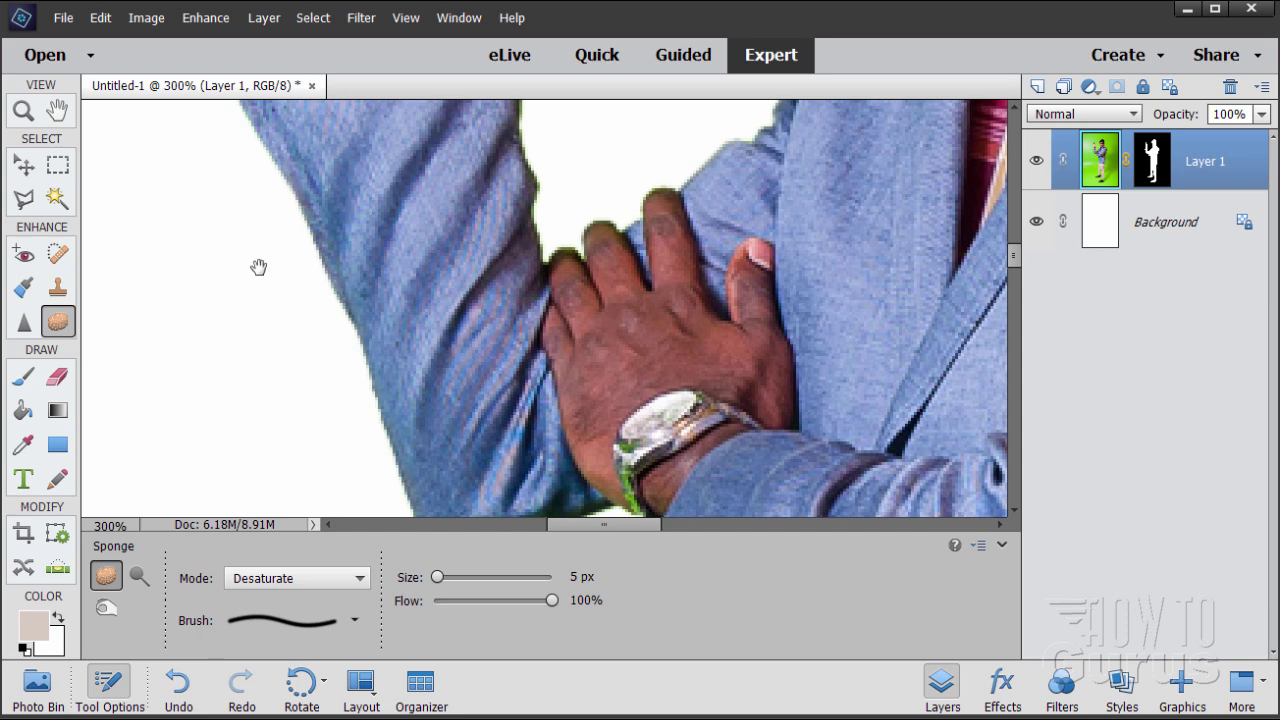
pyautogui.moveTo(262, 264); pyautogui.dragTo(348, 342)
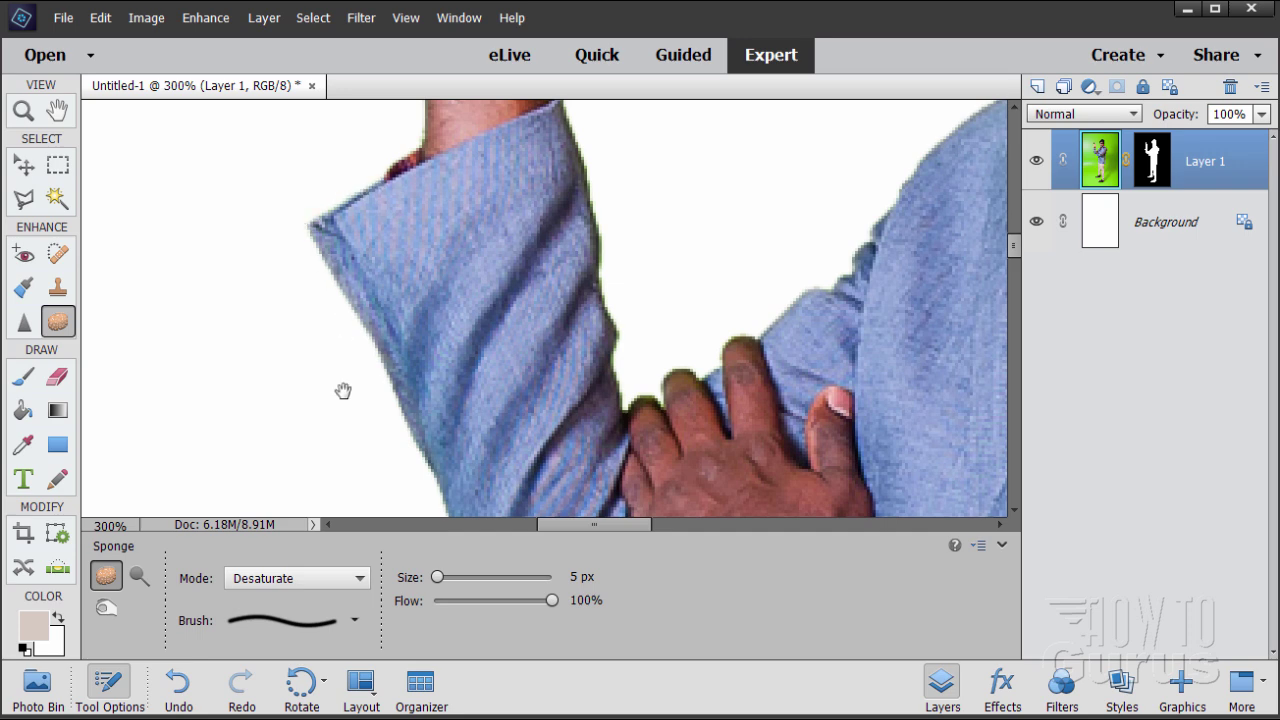
# Desaturate the green fringe along the folded arm's sleeve and around its buttoned cuff with the Sponge tool.
pyautogui.scroll(-5, 343, 391)
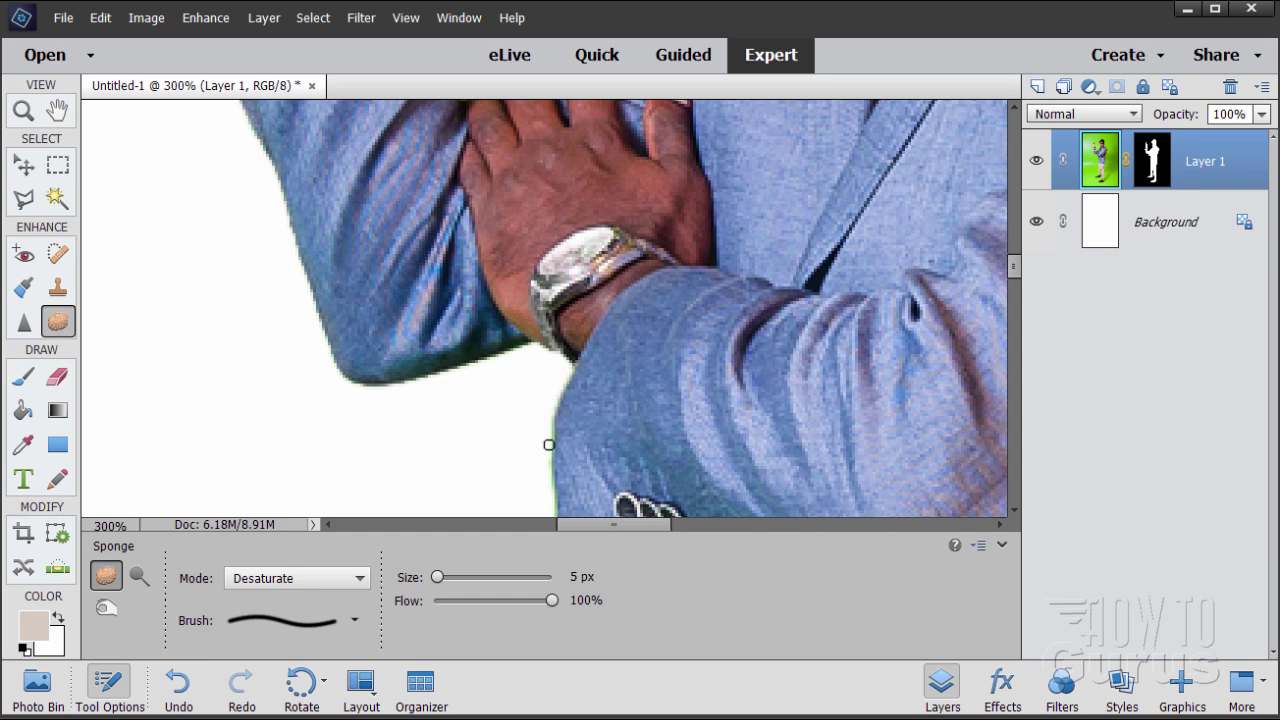
pyautogui.moveTo(550, 461); pyautogui.dragTo(465, 298)
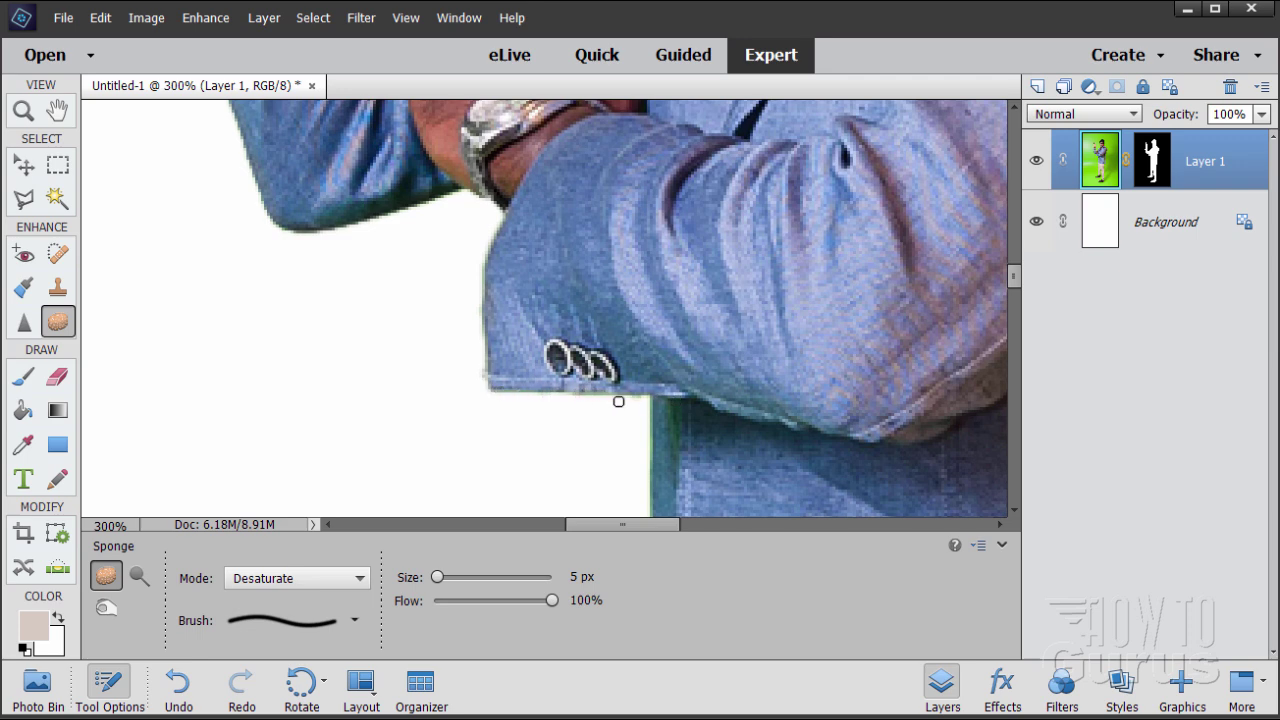
pyautogui.moveTo(503, 368); pyautogui.dragTo(446, 255)
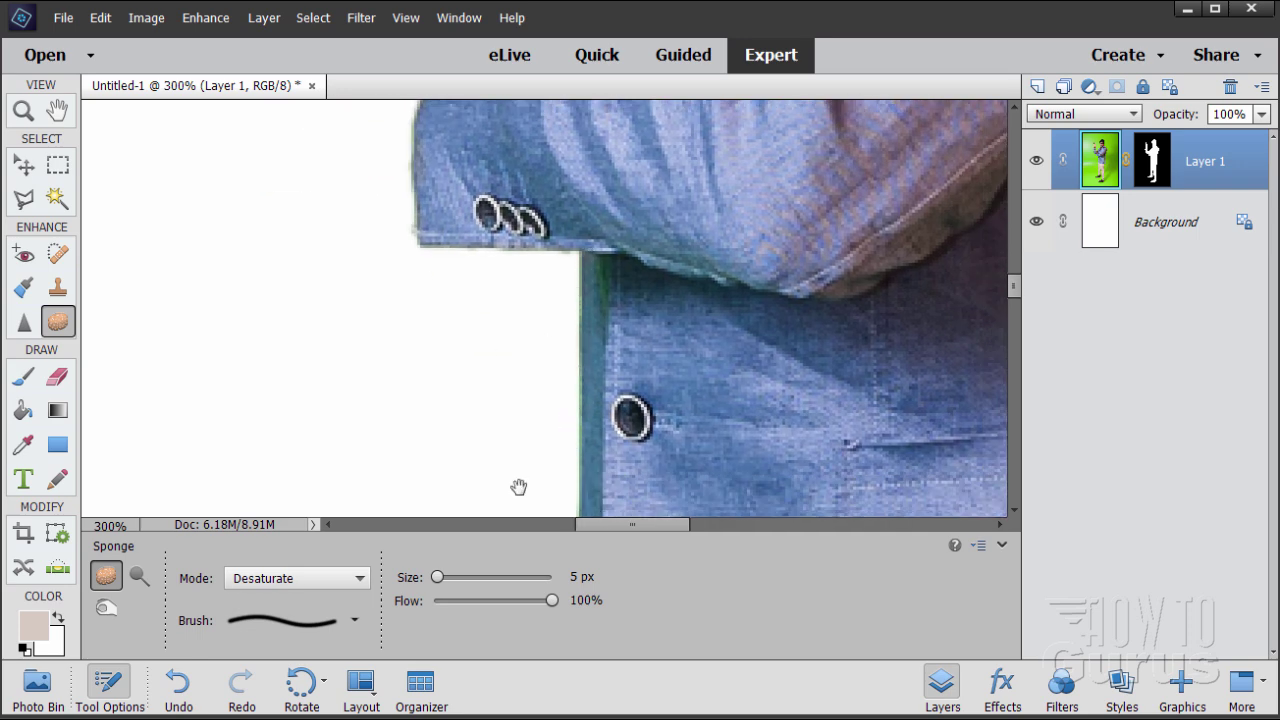
# Desaturate the green fringe along the jacket's outer edge from beneath the sleeve cuff down to the hem.
pyautogui.moveTo(517, 486); pyautogui.dragTo(503, 323)
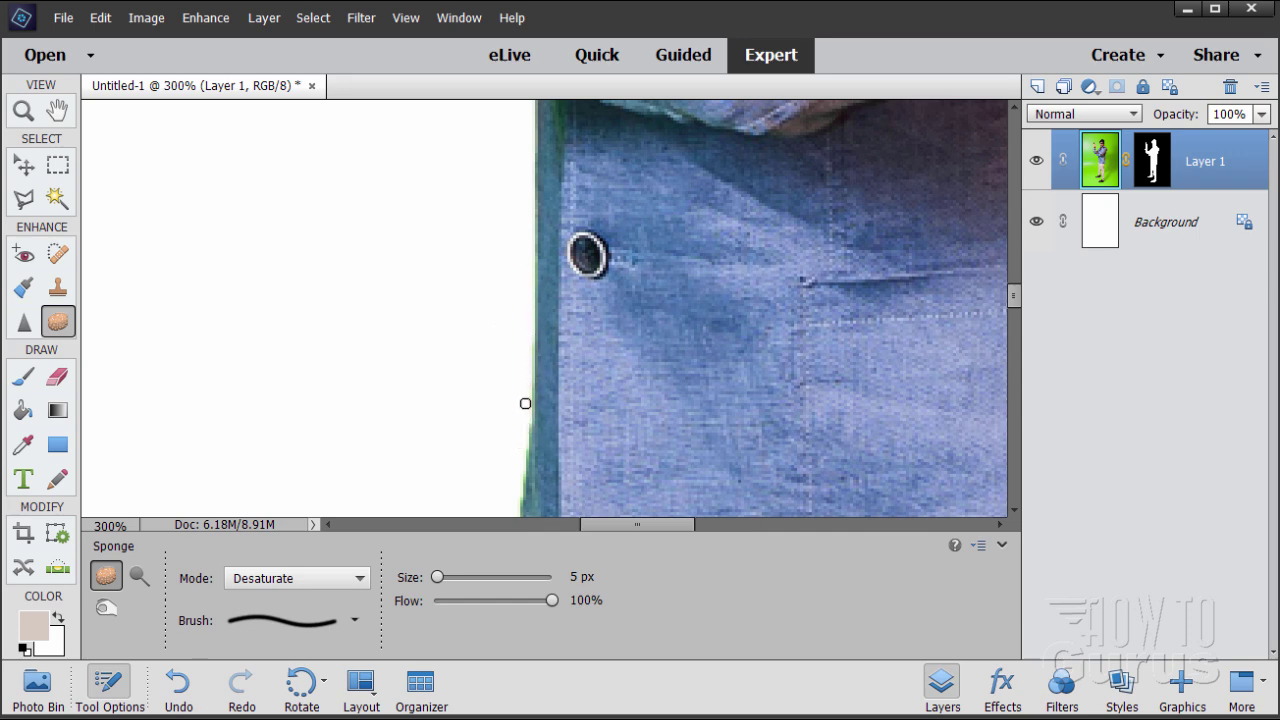
pyautogui.moveTo(477, 506); pyautogui.dragTo(523, 294)
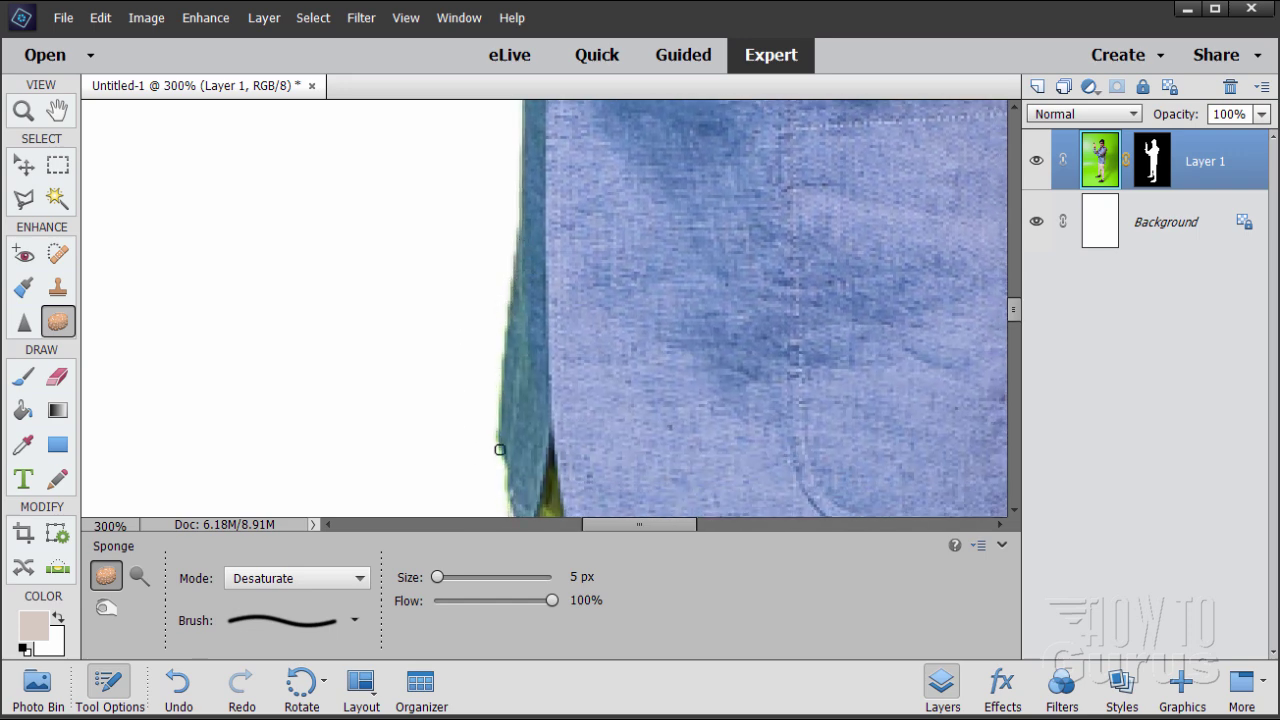
pyautogui.moveTo(449, 460); pyautogui.dragTo(454, 314)
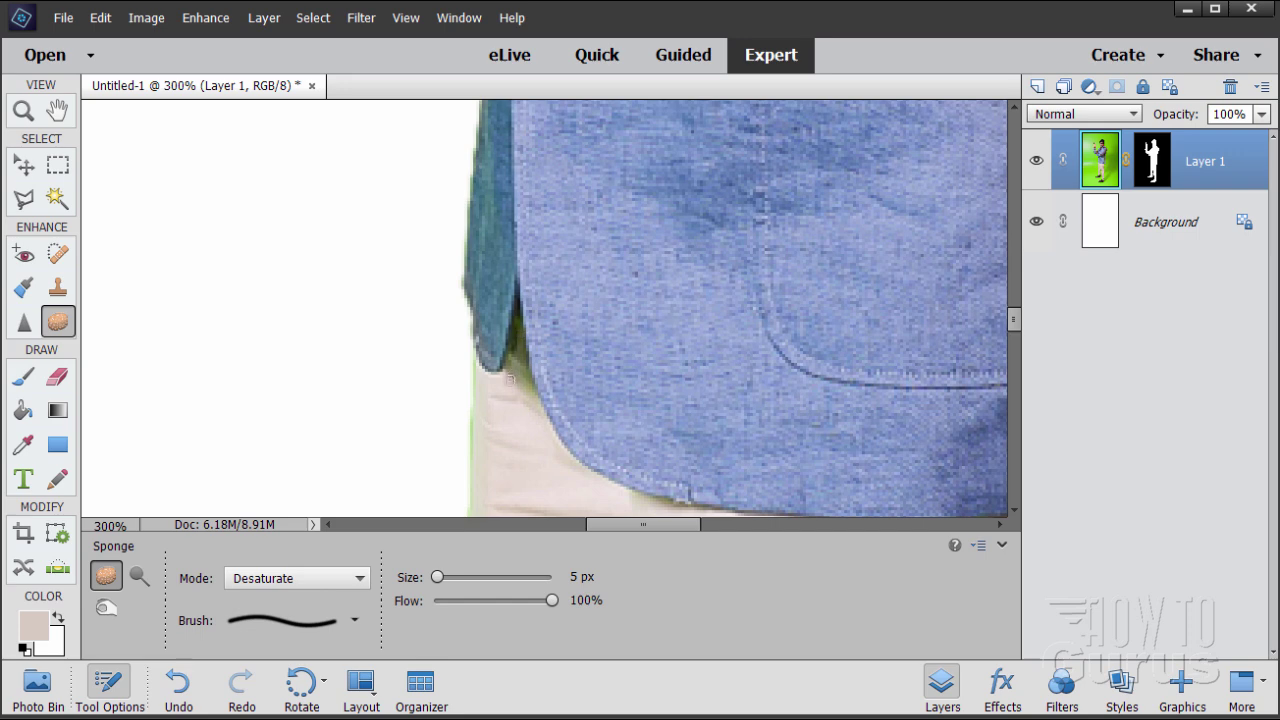
# Desaturate the green fringe along the rear trouser leg's outer edge from the jacket hem down to the knee.
pyautogui.moveTo(443, 429); pyautogui.dragTo(423, 254)
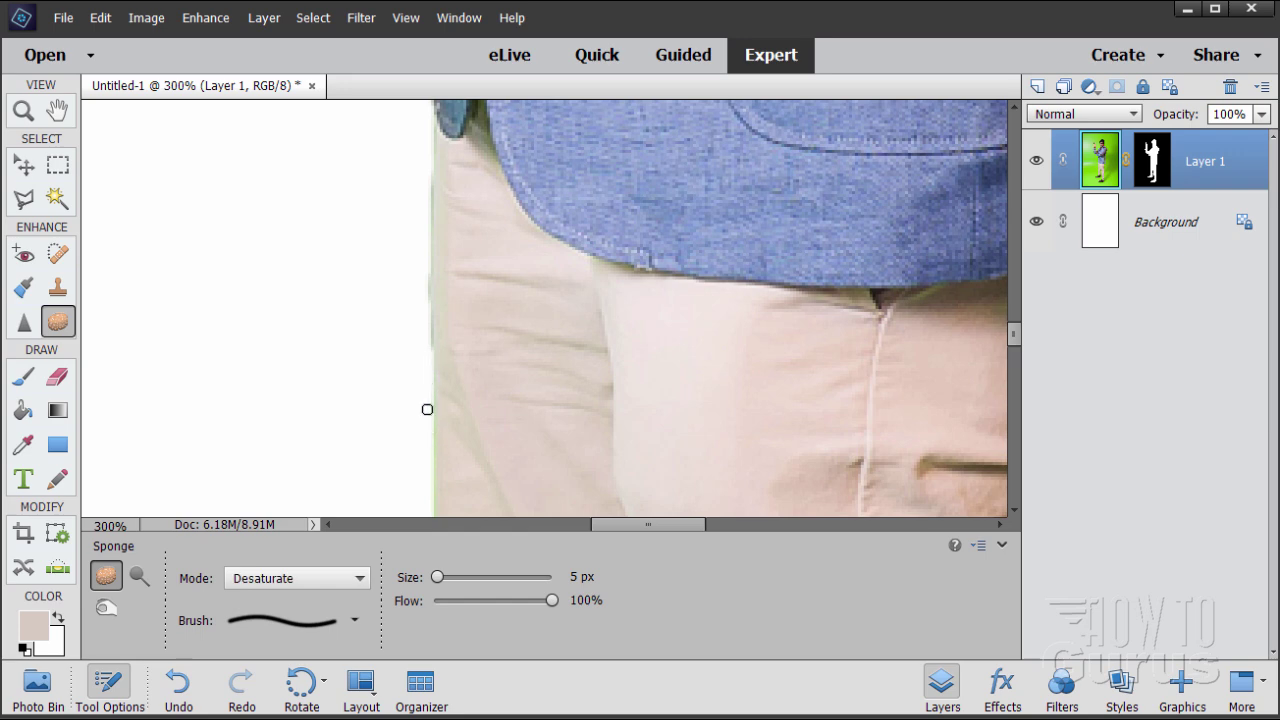
pyautogui.scroll(-5, 370, 345)
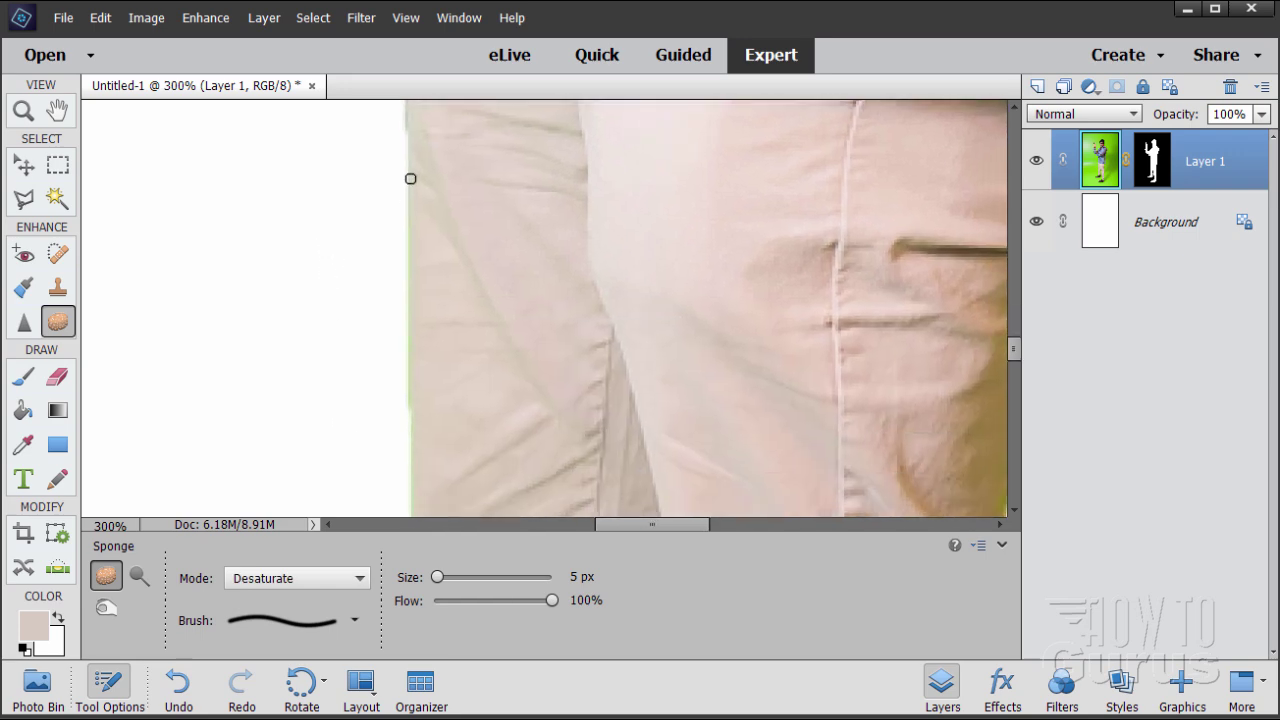
pyautogui.moveTo(411, 203)
pyautogui.mouseDown()
pyautogui.moveTo(403, 327)
pyautogui.moveTo(400, 297)
pyautogui.moveTo(412, 409)
pyautogui.mouseUp()
pyautogui.moveTo(405, 193)
pyautogui.mouseDown()
pyautogui.moveTo(409, 366)
pyautogui.moveTo(403, 174)
pyautogui.mouseUp()
pyautogui.moveTo(363, 437); pyautogui.dragTo(331, 214)
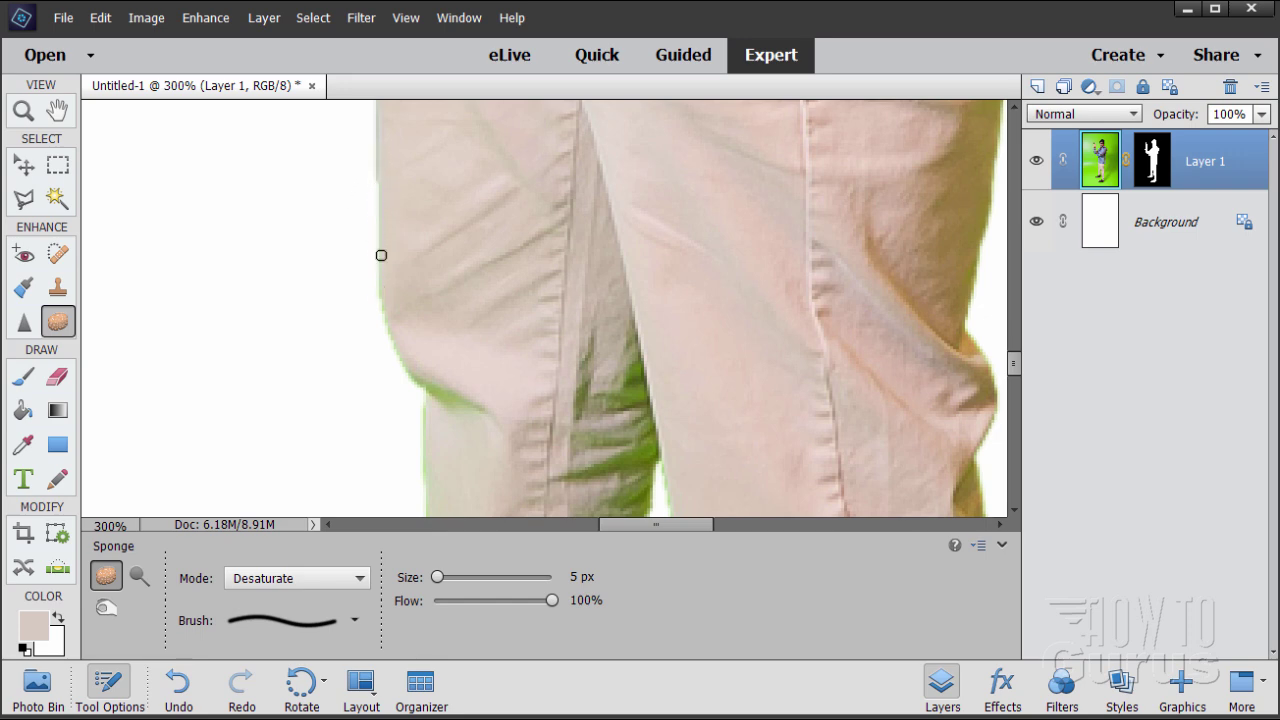
pyautogui.moveTo(374, 283); pyautogui.dragTo(388, 329)
pyautogui.moveTo(412, 383)
pyautogui.mouseDown()
pyautogui.moveTo(426, 389)
pyautogui.moveTo(394, 343)
pyautogui.moveTo(422, 389)
pyautogui.mouseUp()
# Start Replace Color on Layer 1 and sample the green spill on the shaded inner side of the rear trouser leg.
pyautogui.moveTo(565, 401); pyautogui.dragTo(486, 280)
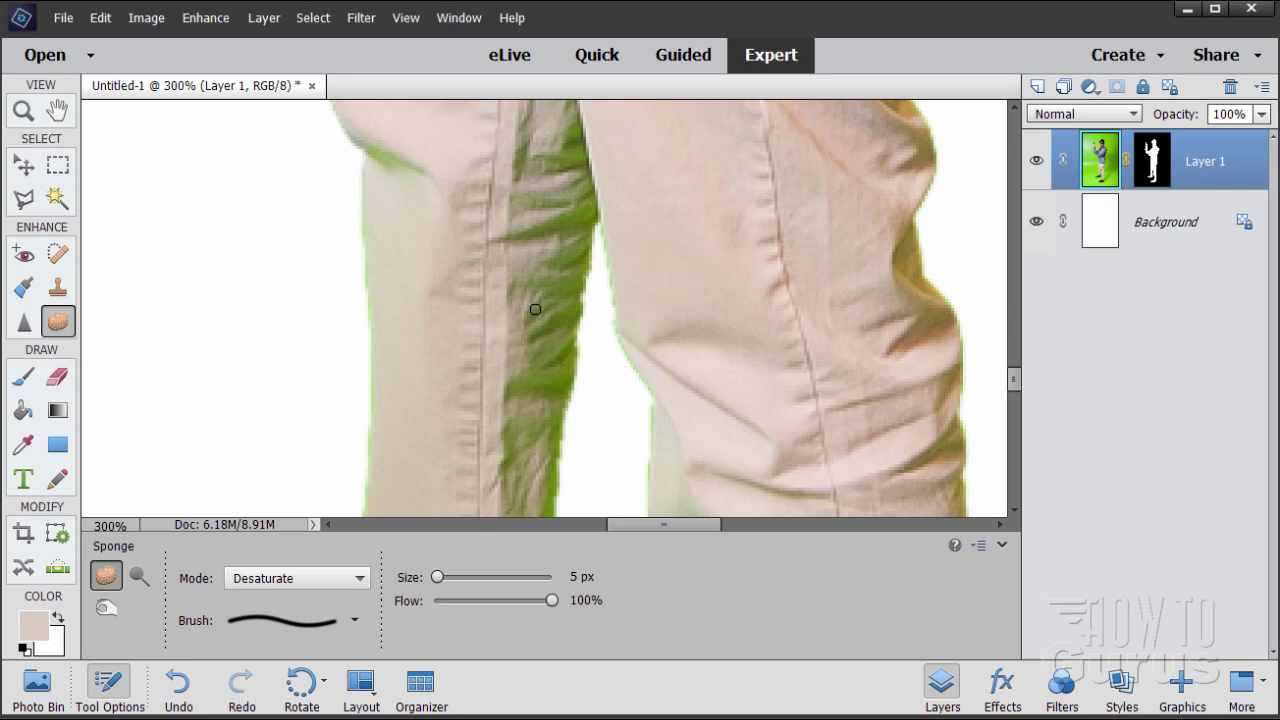
pyautogui.moveTo(624, 529); pyautogui.dragTo(641, 527)
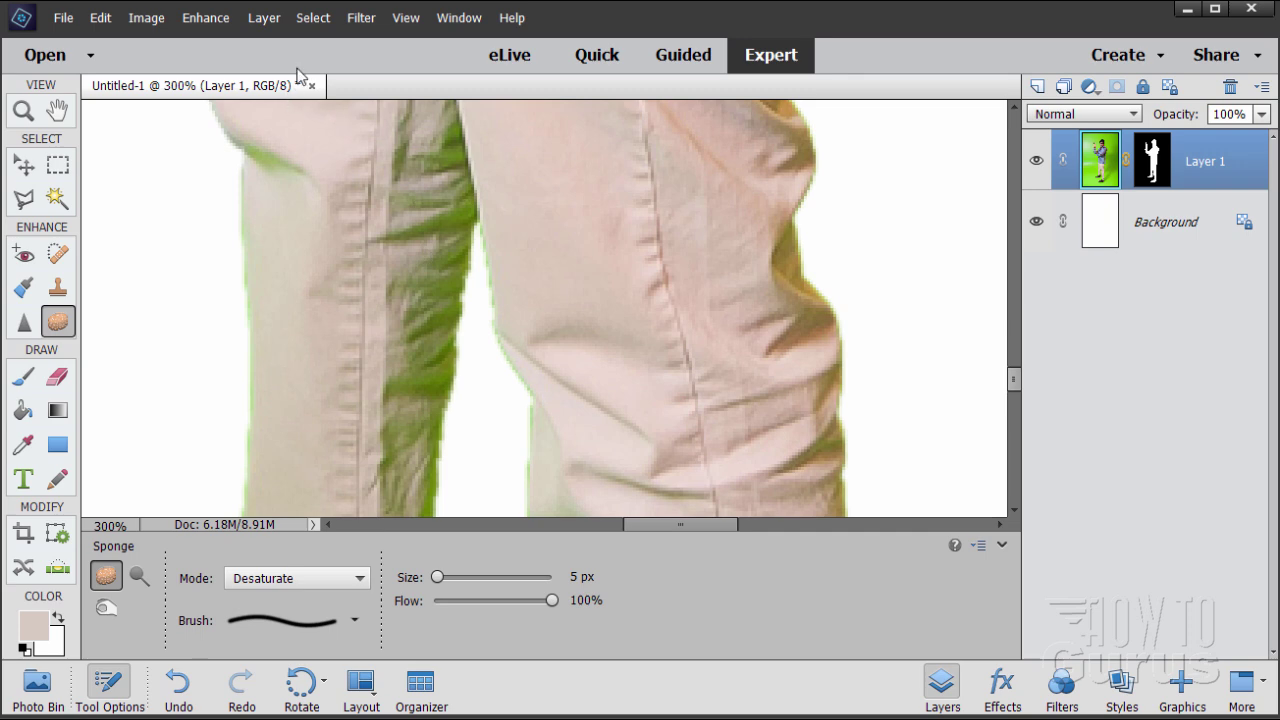
pyautogui.click(206, 18)
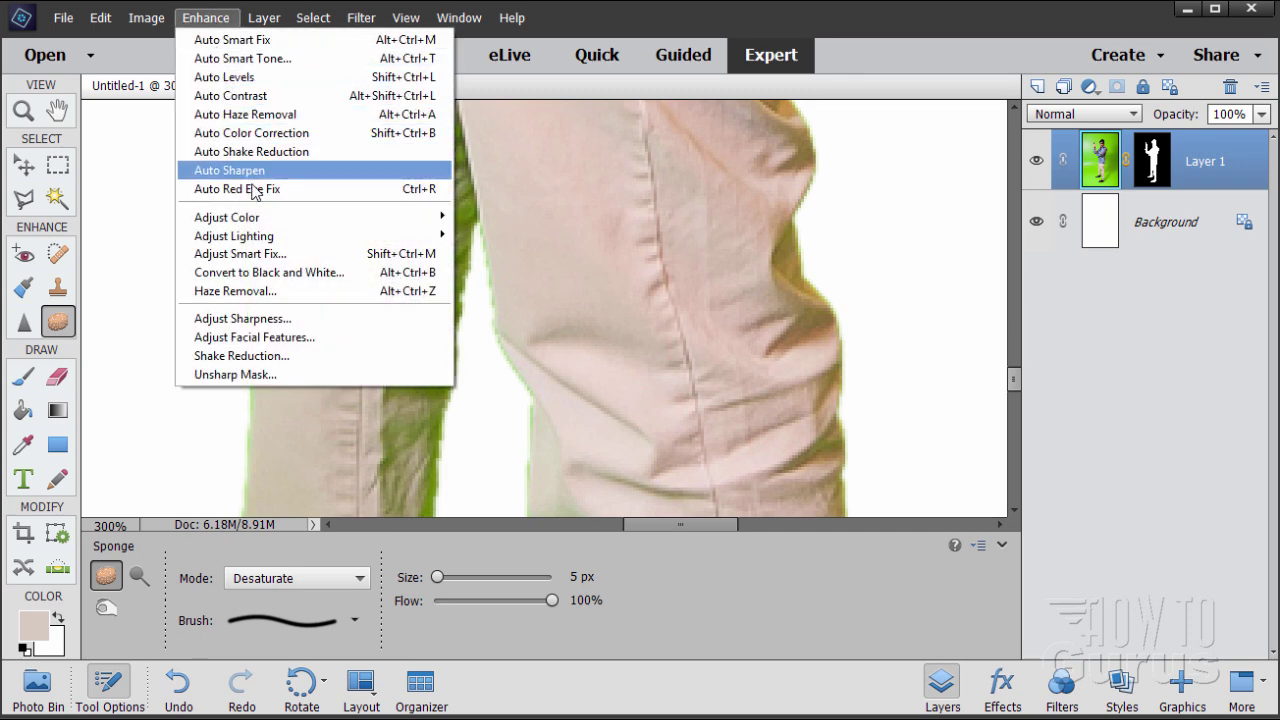
pyautogui.moveTo(262, 217)
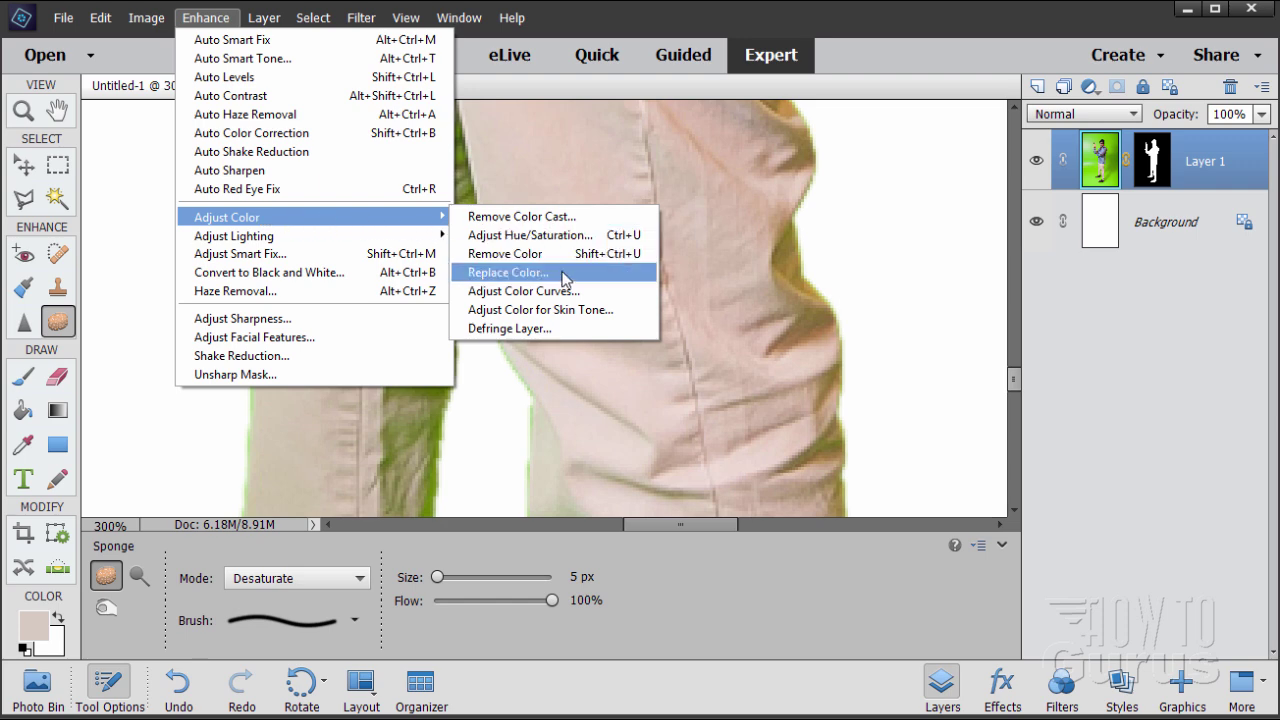
pyautogui.click(488, 282)
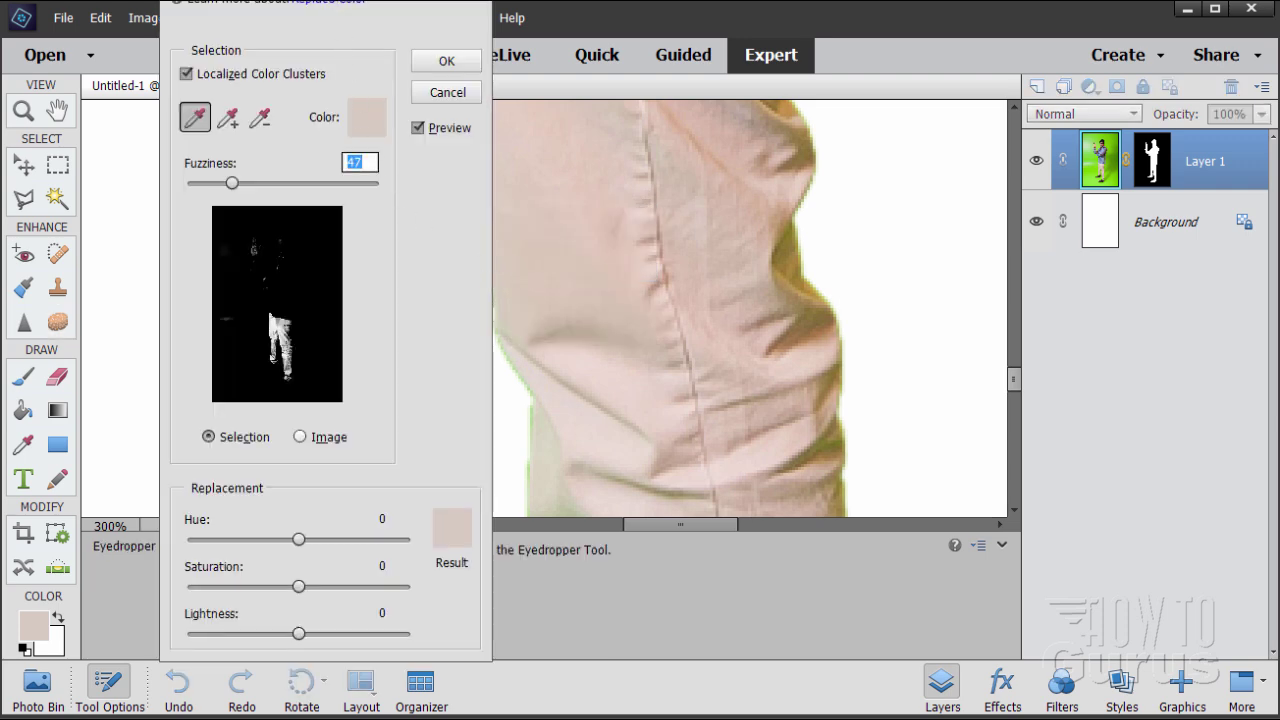
pyautogui.moveTo(323, 0); pyautogui.dragTo(736, 19)
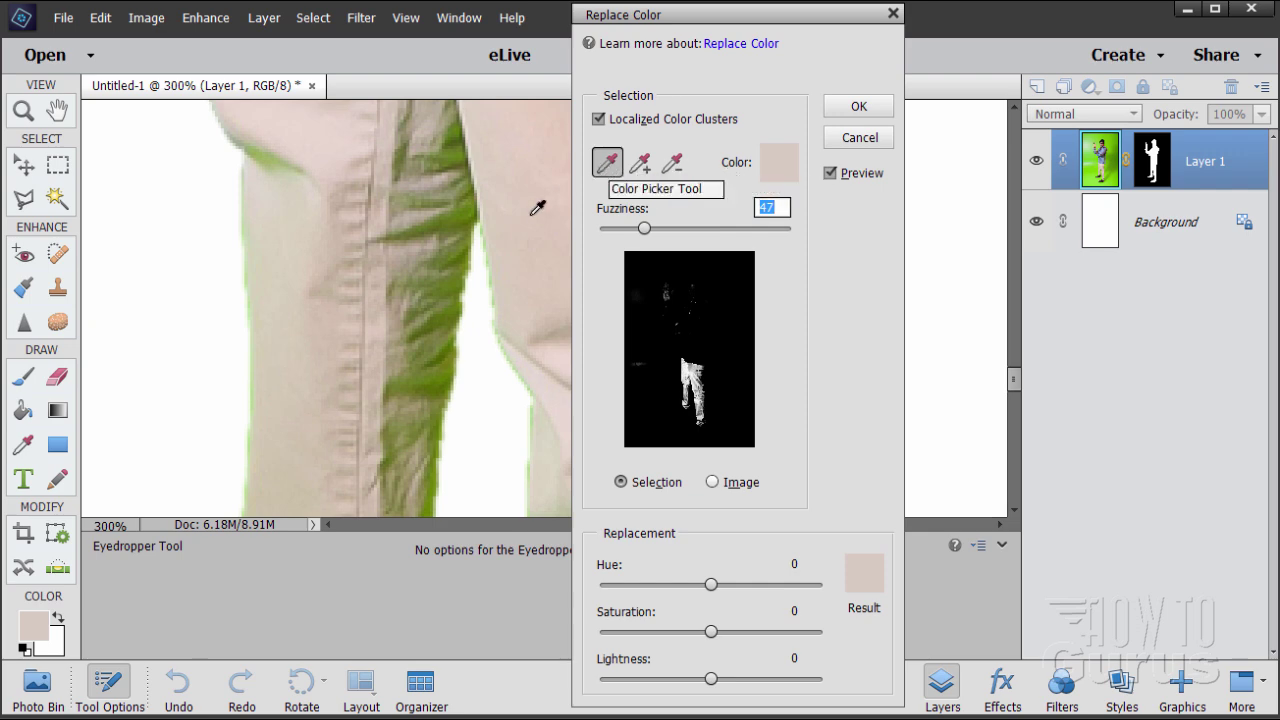
pyautogui.click(444, 277)
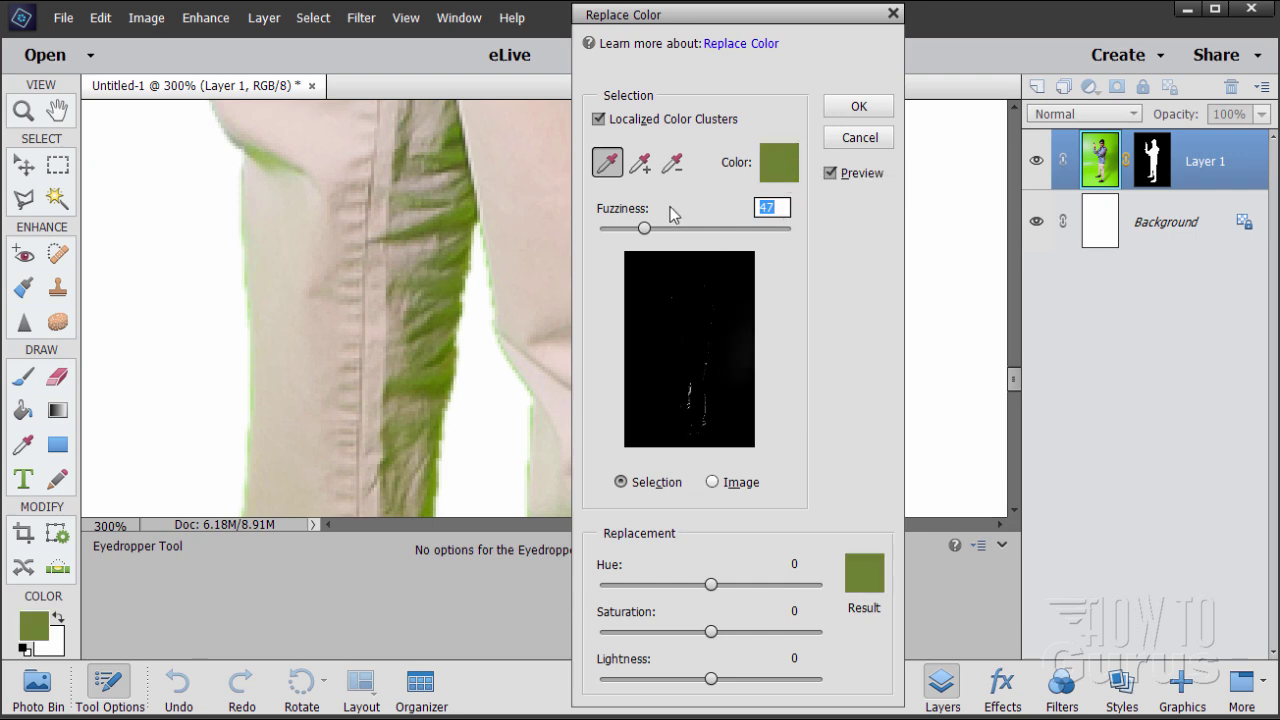
# Add more green shades from the inner trouser leg to the Replace Color selection and set the fuzziness to 59.
pyautogui.click(641, 168)
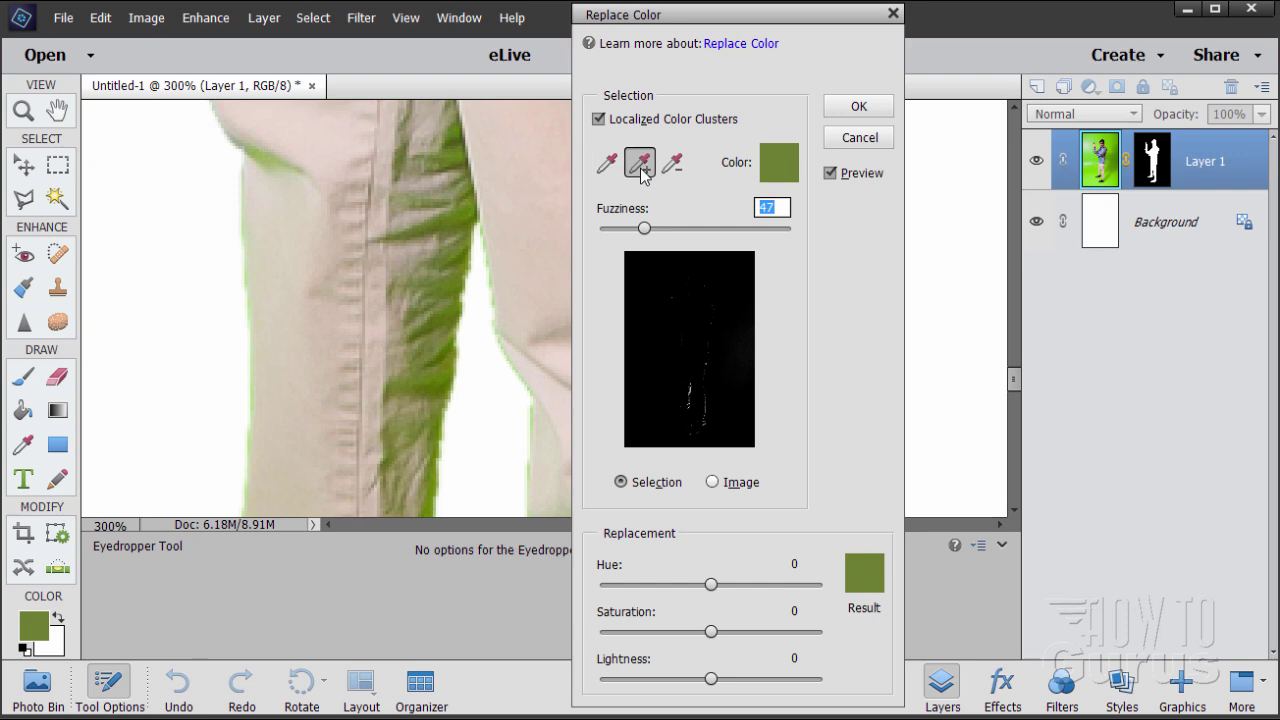
pyautogui.click(444, 326)
pyautogui.click(446, 311)
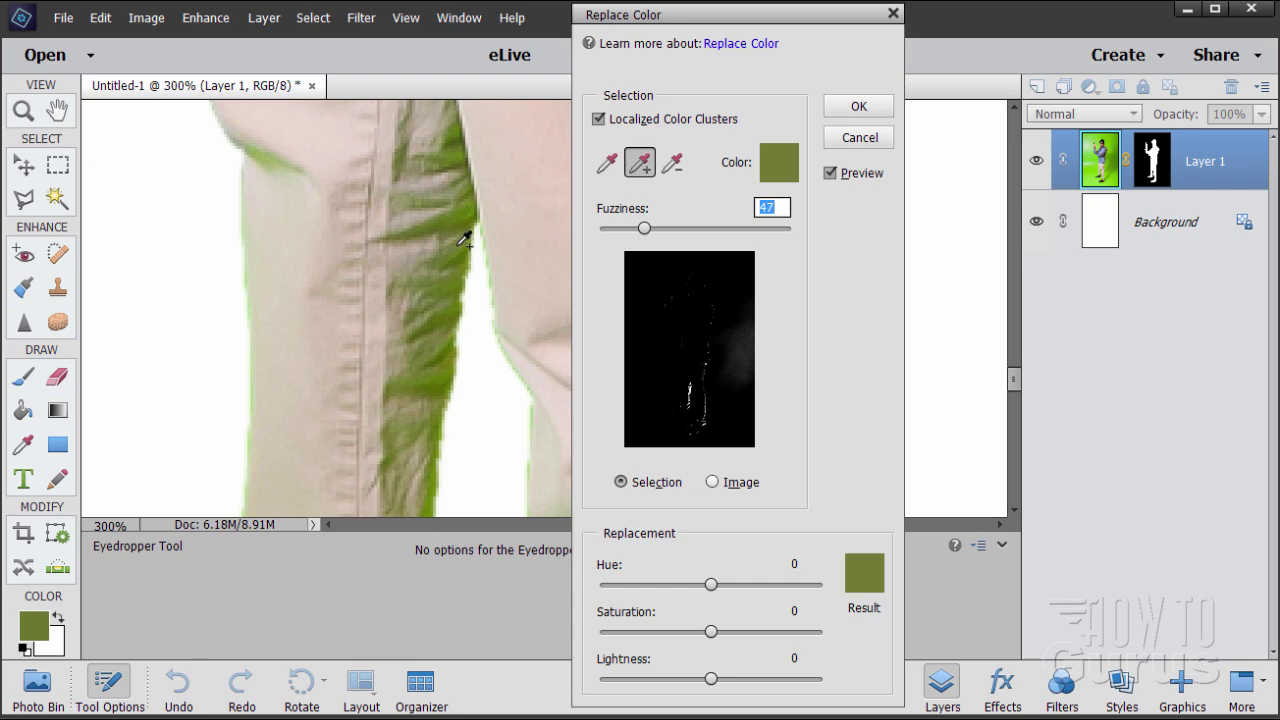
pyautogui.click(460, 209)
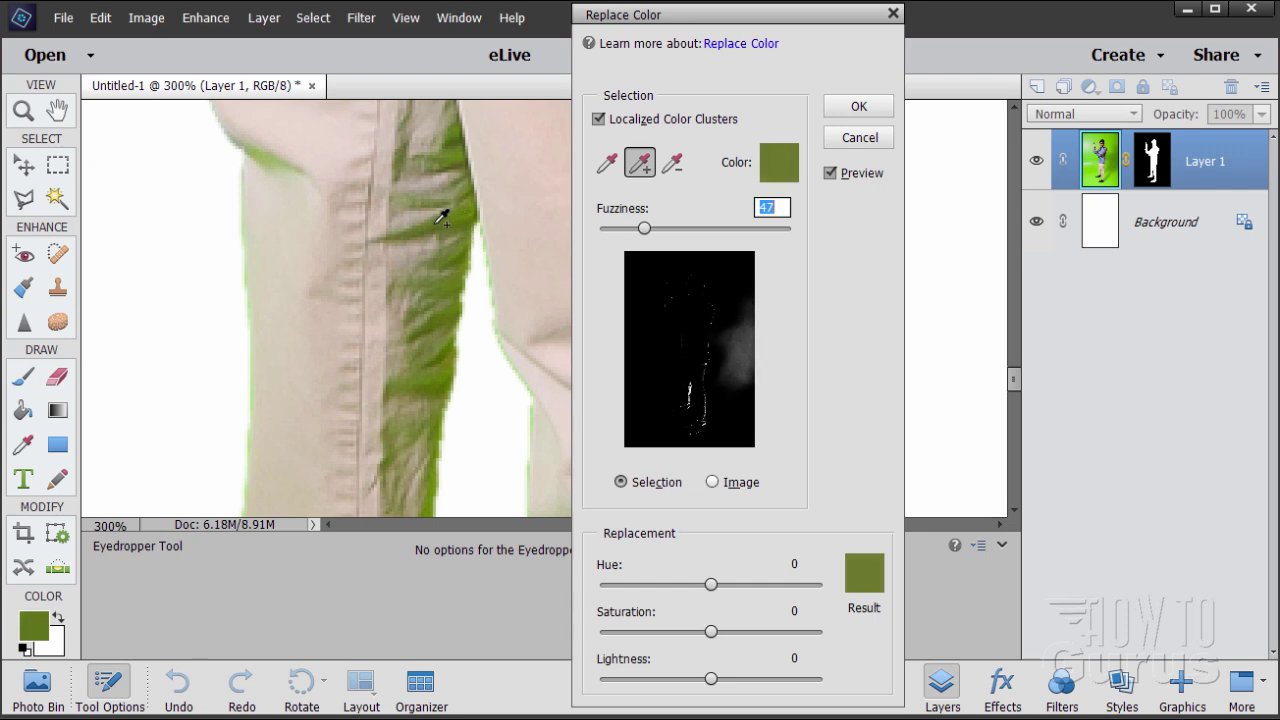
pyautogui.click(471, 209)
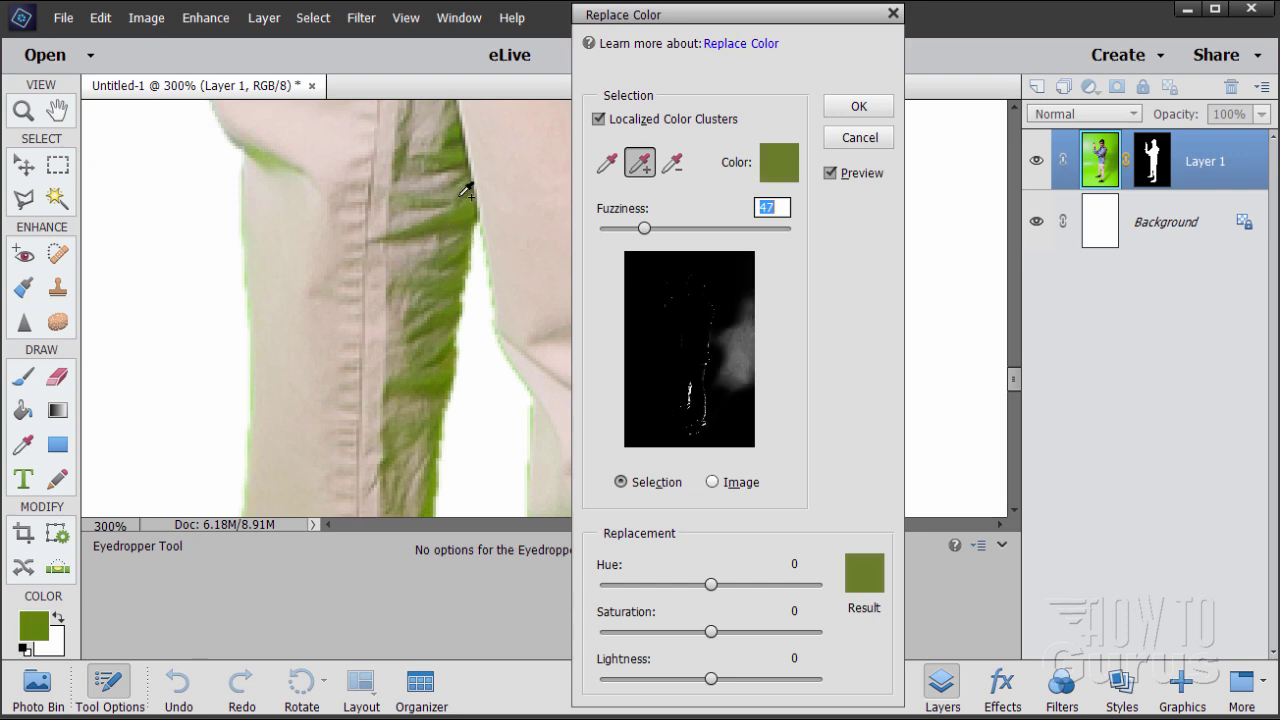
pyautogui.click(466, 145)
pyautogui.click(443, 481)
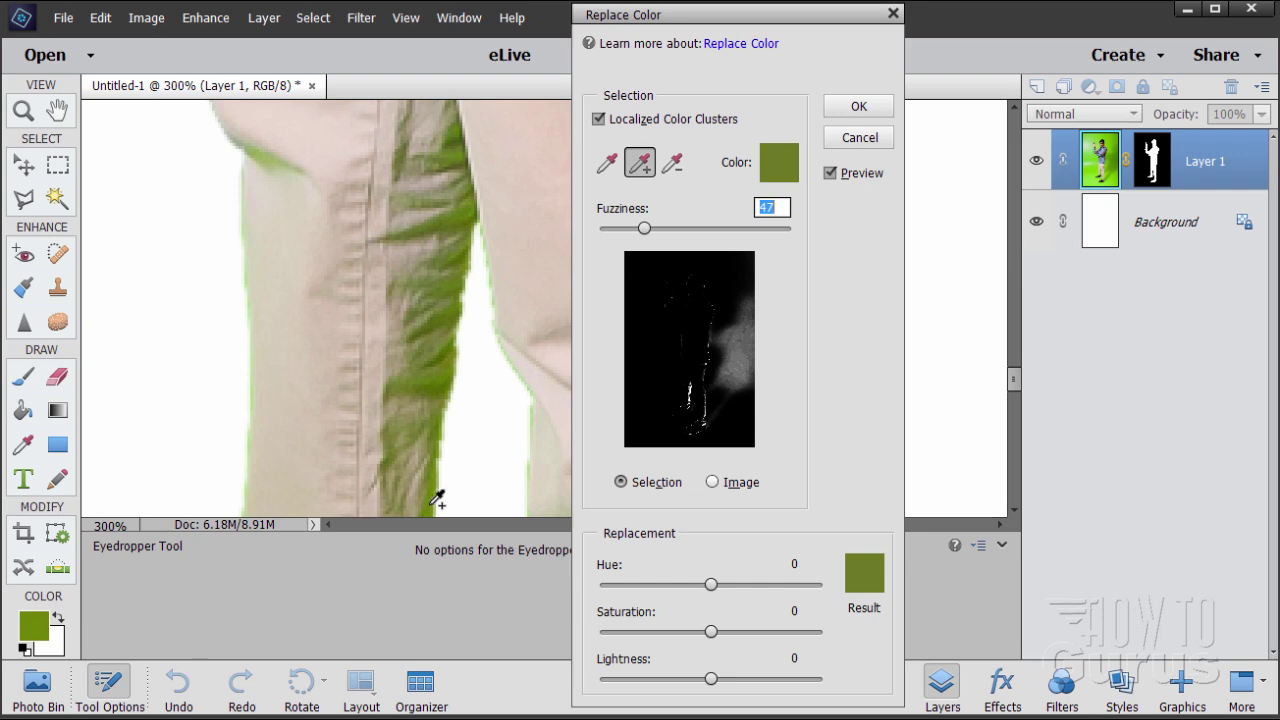
pyautogui.click(437, 498)
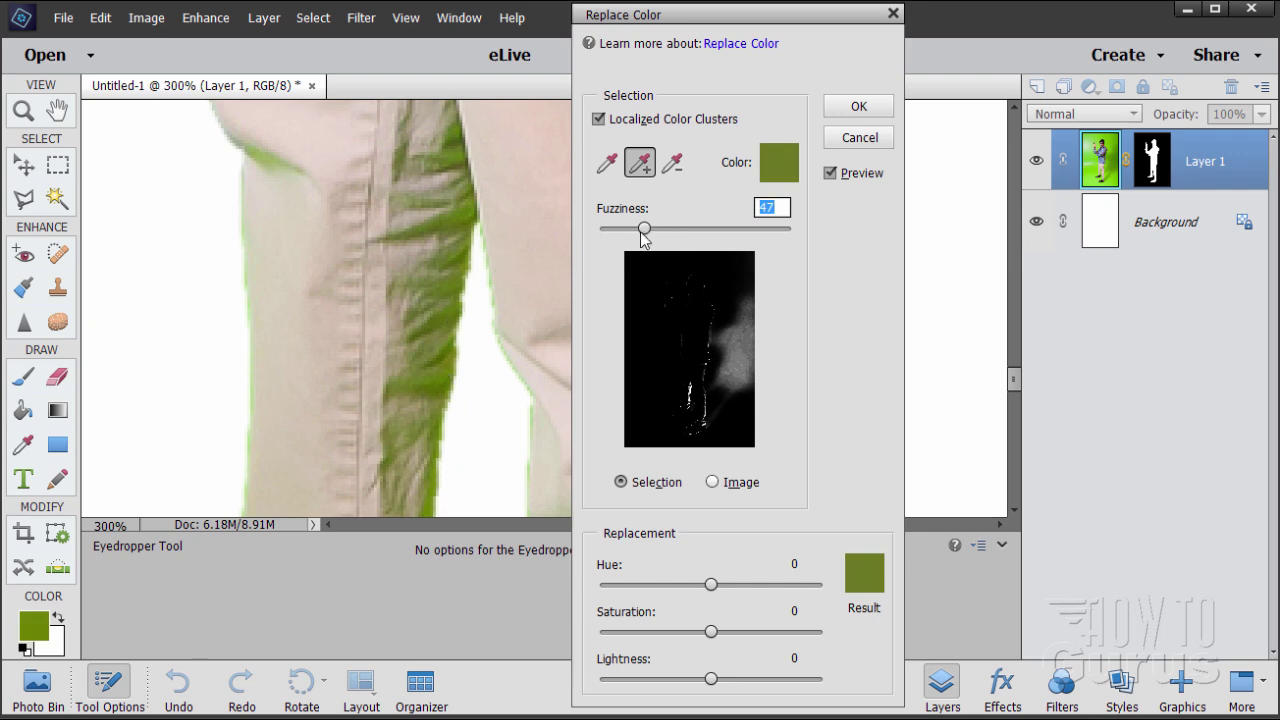
pyautogui.moveTo(644, 231); pyautogui.dragTo(657, 232)
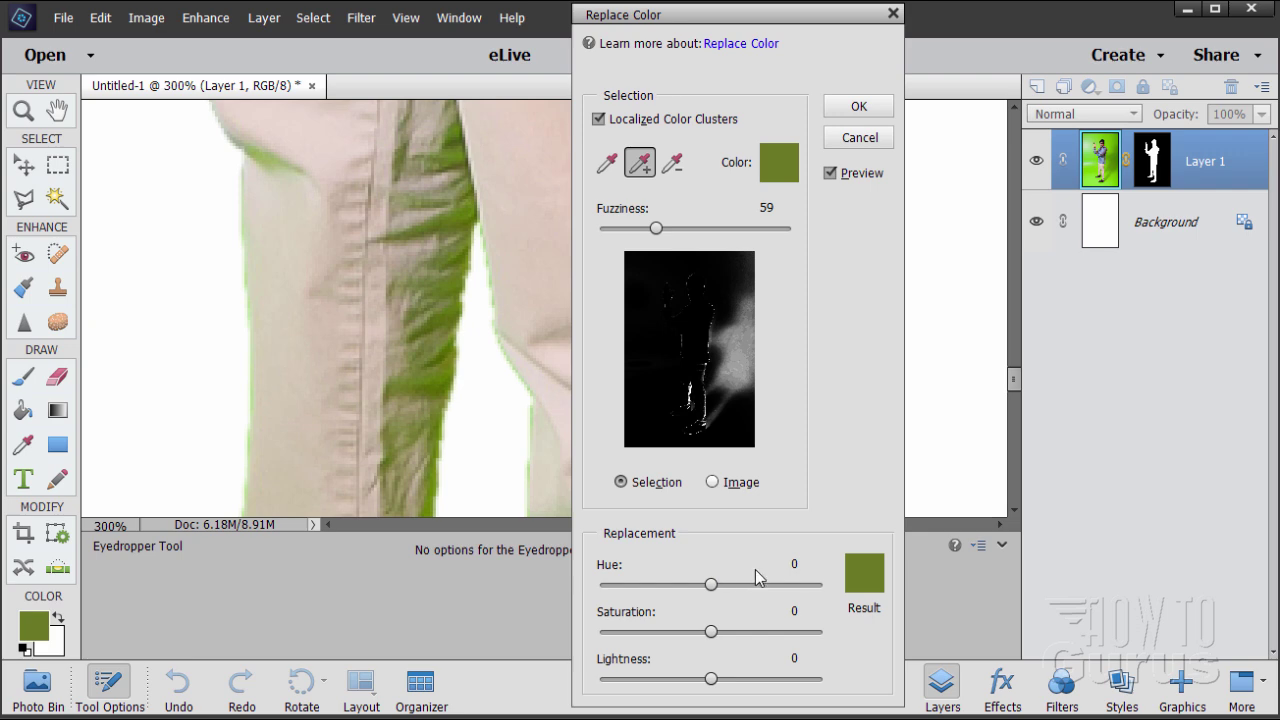
# Shift the selected green to hue -30, saturation -11 and lightness +19, and apply the color replacement.
pyautogui.press('Tab')
pyautogui.moveTo(713, 589); pyautogui.dragTo(702, 591)
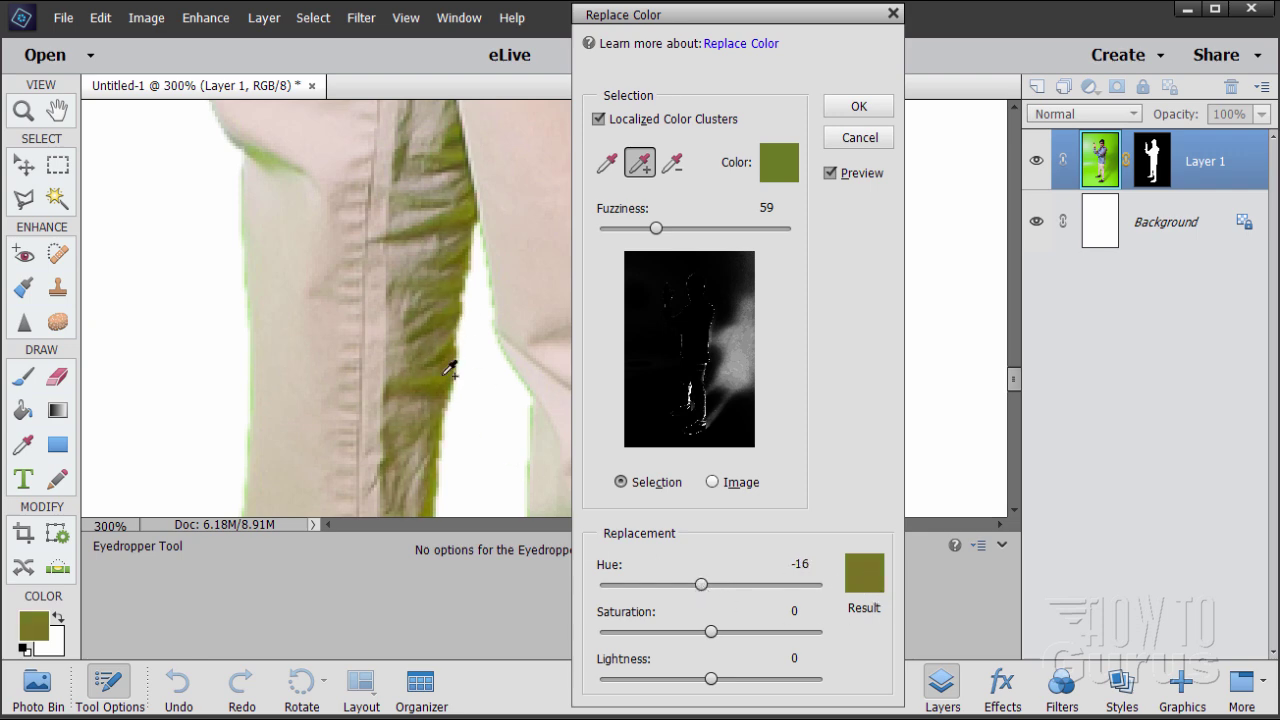
pyautogui.moveTo(702, 588); pyautogui.dragTo(697, 591)
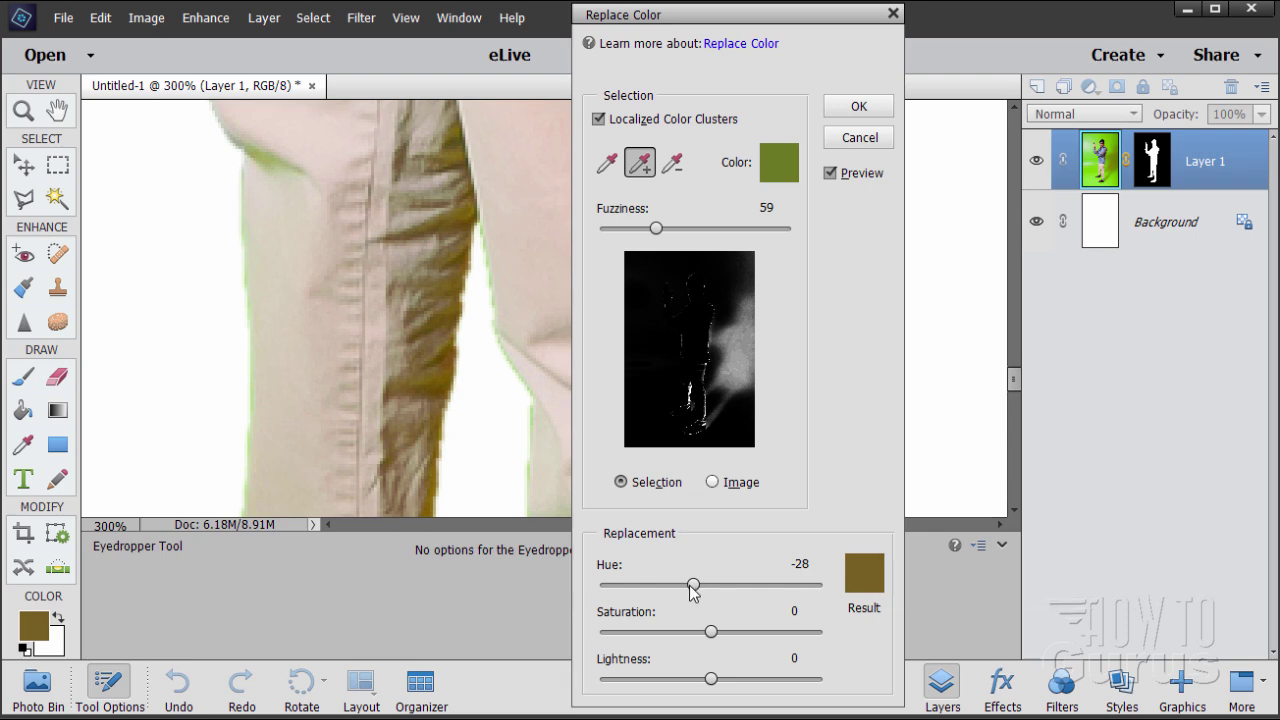
pyautogui.moveTo(694, 588); pyautogui.dragTo(695, 593)
pyautogui.moveTo(712, 633); pyautogui.dragTo(698, 634)
pyautogui.moveTo(714, 679); pyautogui.dragTo(736, 683)
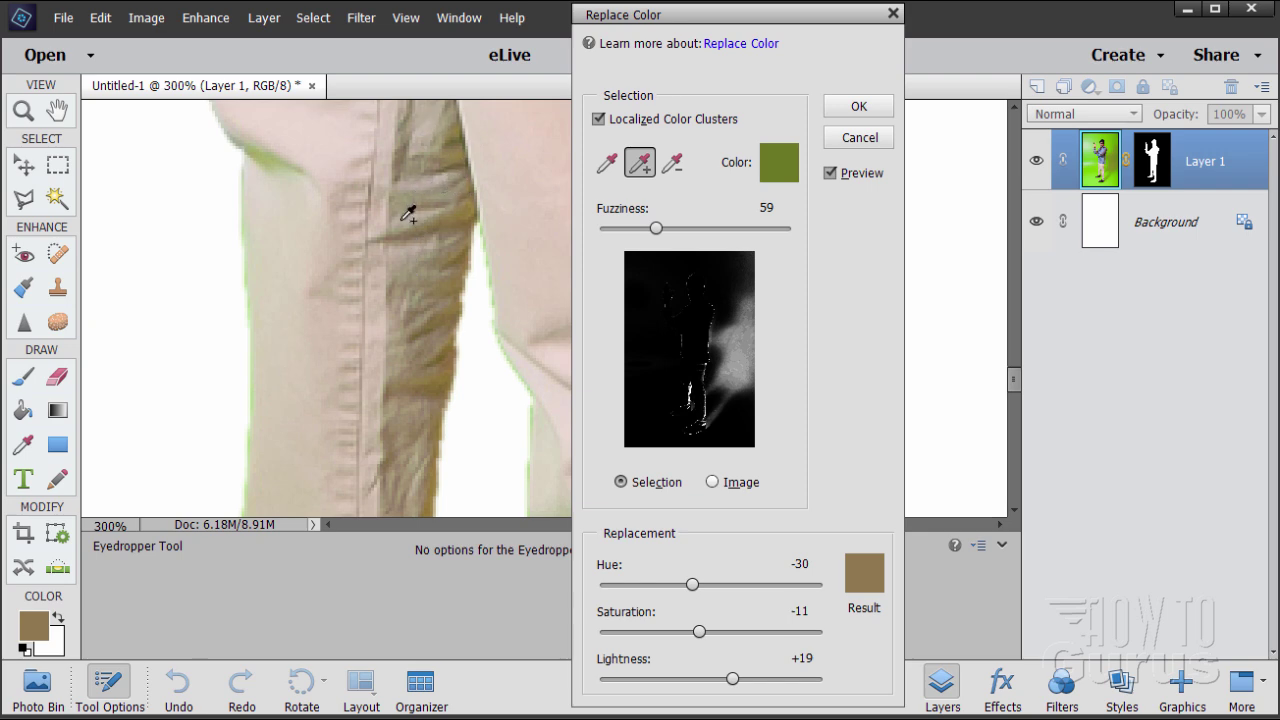
pyautogui.click(856, 106)
pyautogui.press('o')
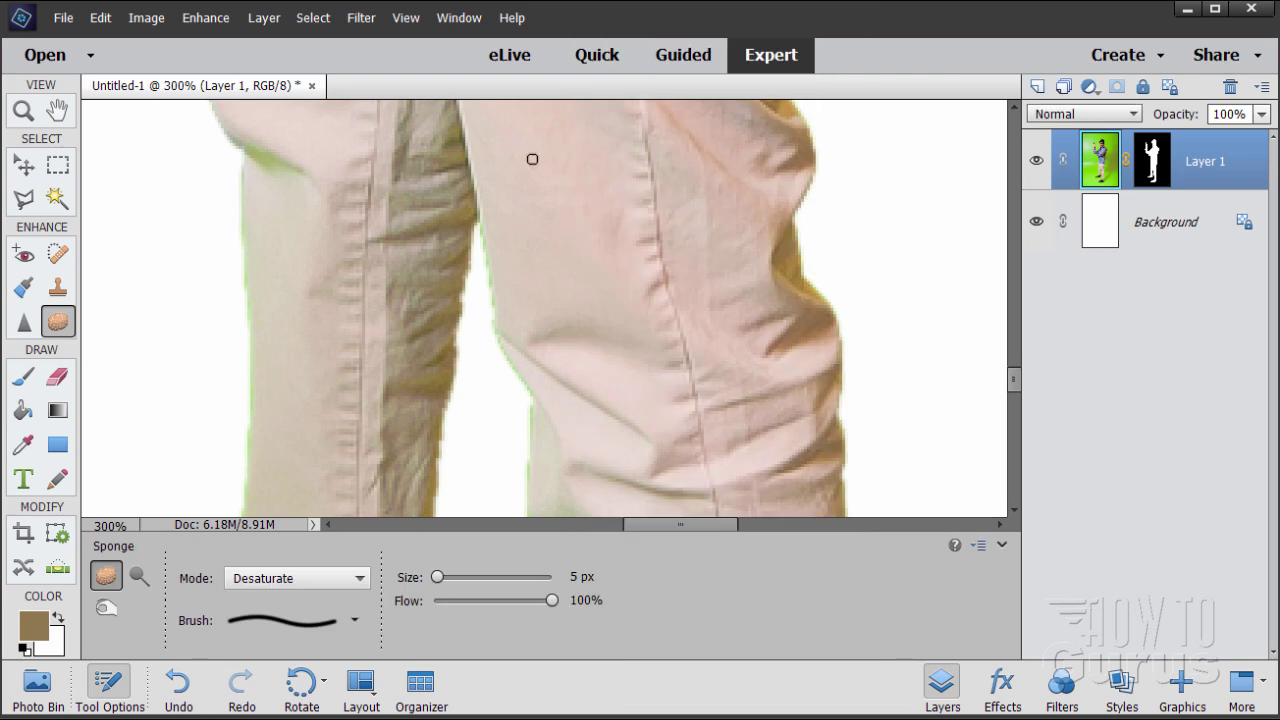
# Start another Replace Color adjustment and sample the remaining greenish-grey tint on the inner trouser leg.
pyautogui.click(208, 19)
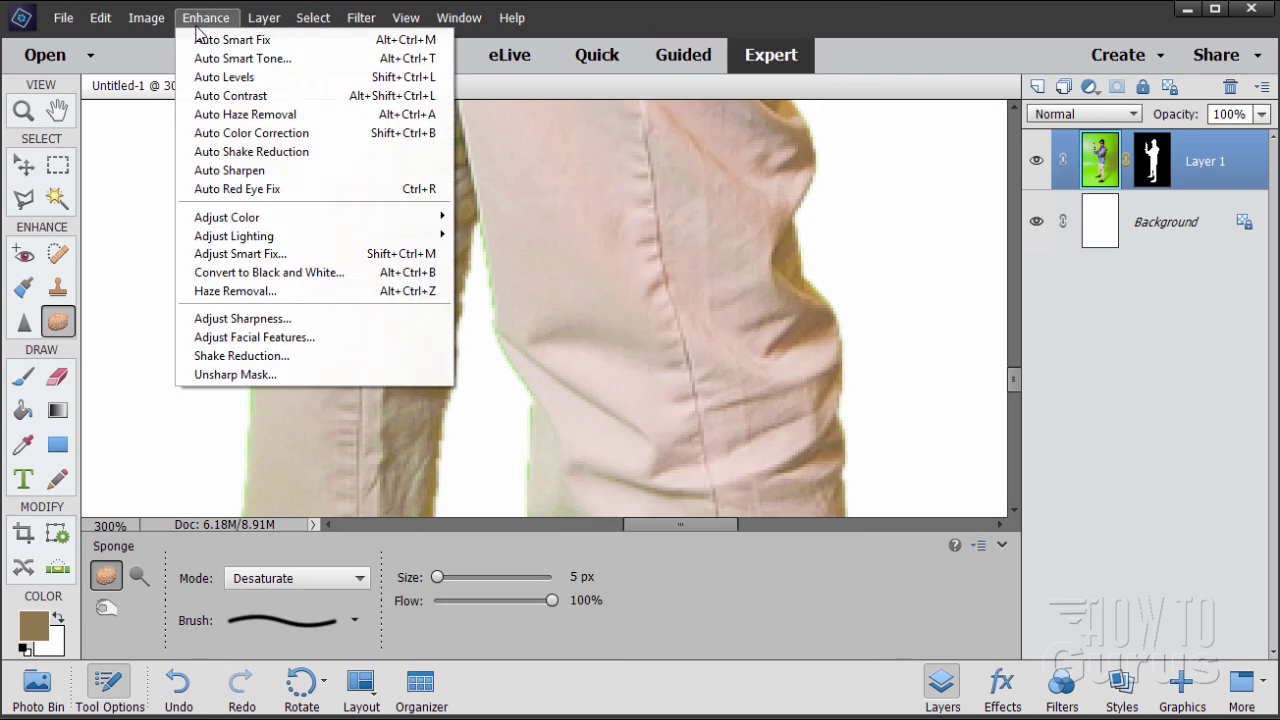
pyautogui.moveTo(300, 226)
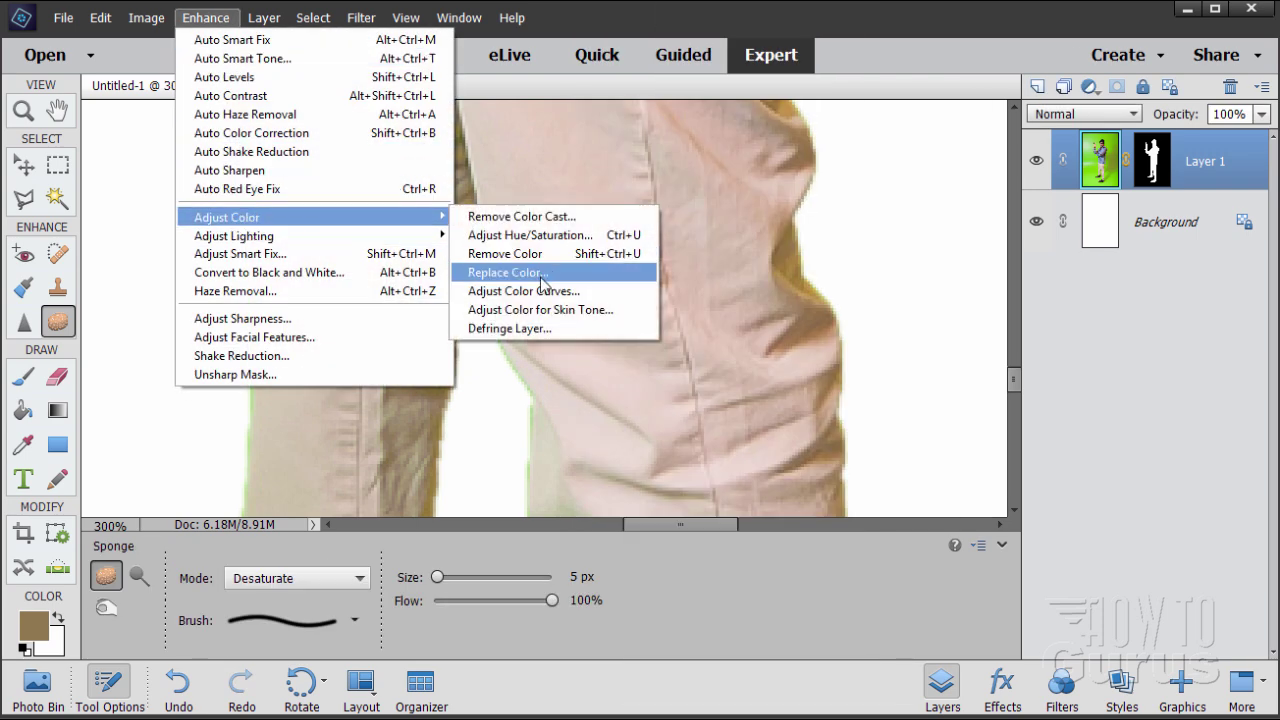
pyautogui.click(507, 274)
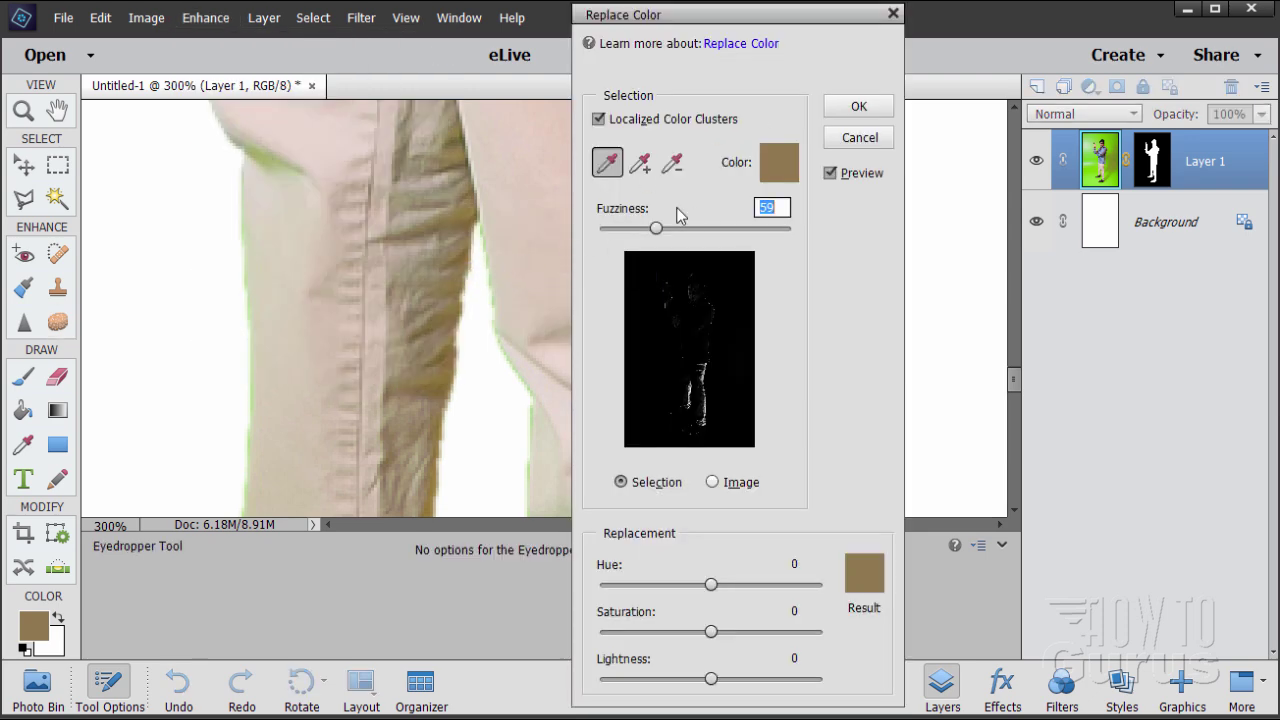
pyautogui.click(446, 189)
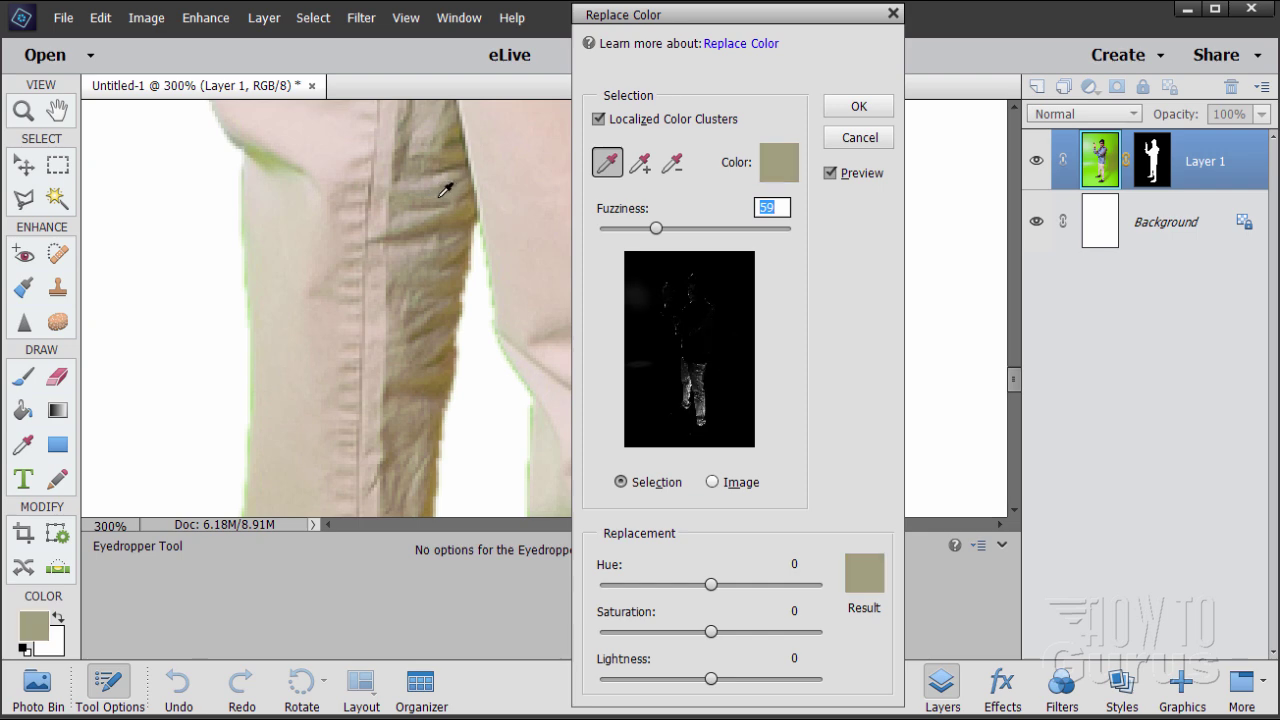
pyautogui.click(447, 179)
pyautogui.click(447, 190)
# Set the replacement to hue -19, saturation -8 and lightness +8 for the sampled tint and apply it.
pyautogui.moveTo(714, 590); pyautogui.dragTo(702, 593)
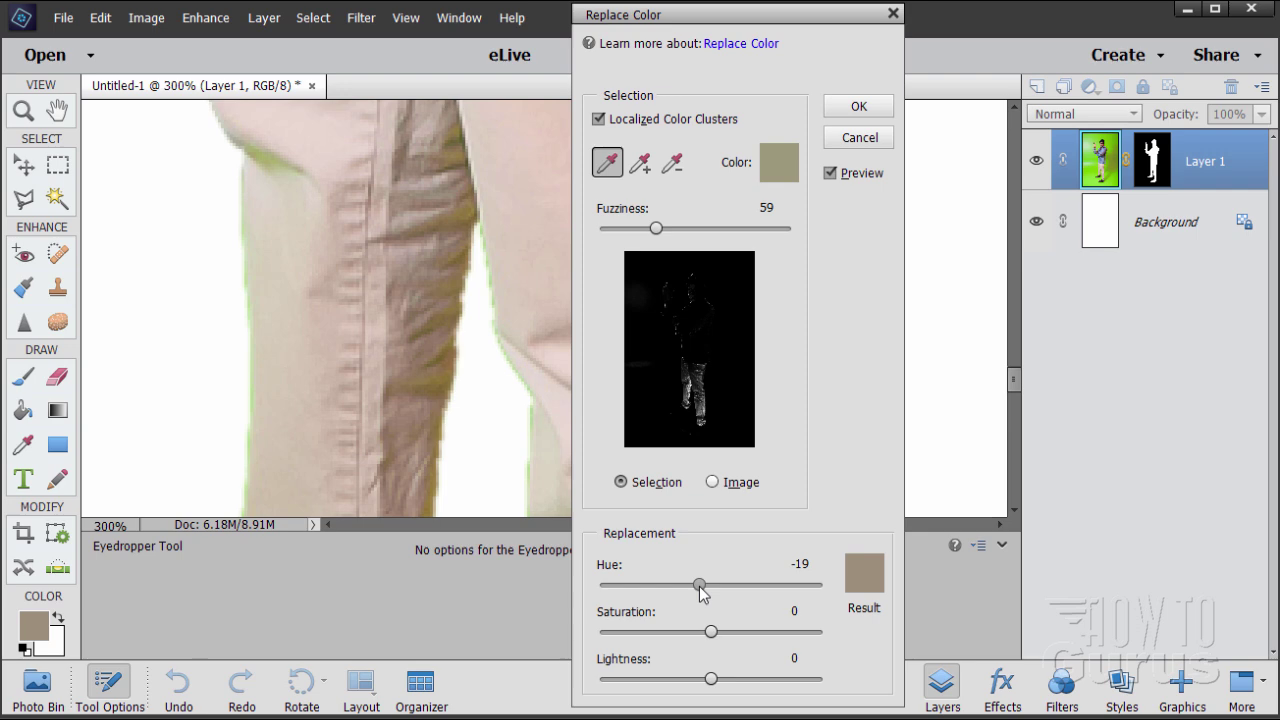
pyautogui.moveTo(709, 641); pyautogui.dragTo(703, 632)
pyautogui.moveTo(711, 677); pyautogui.dragTo(720, 679)
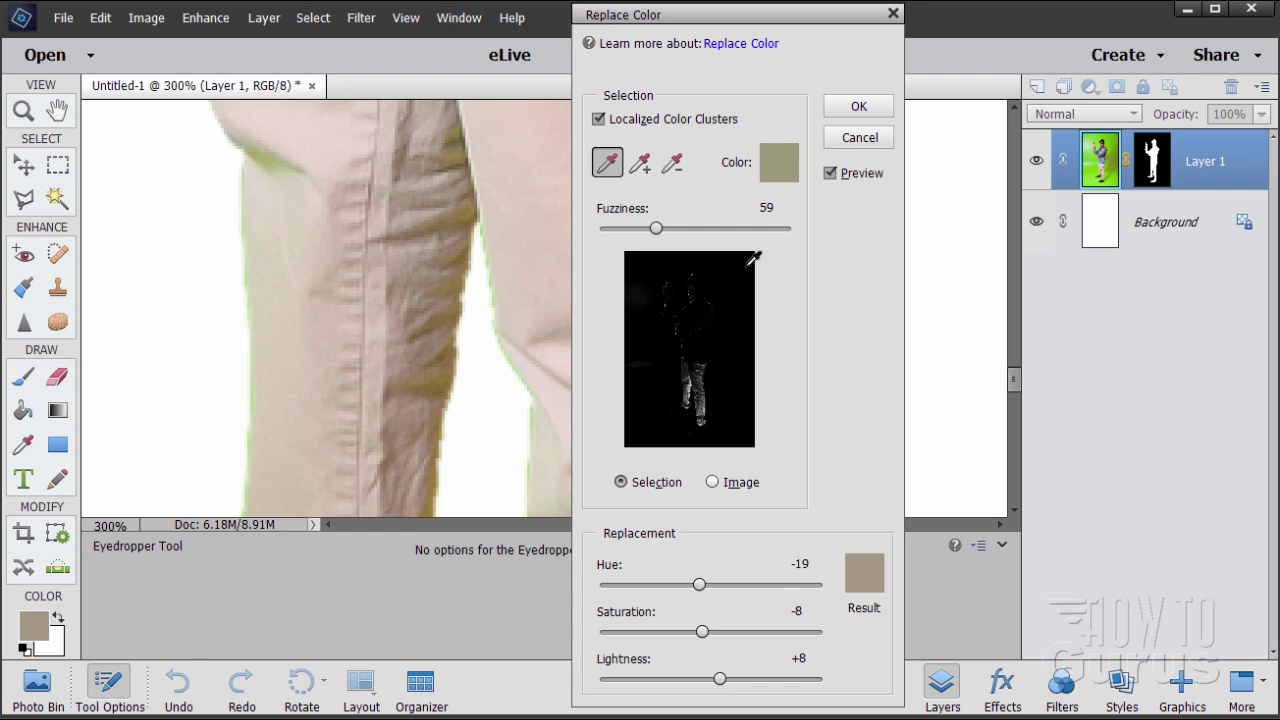
pyautogui.click(853, 110)
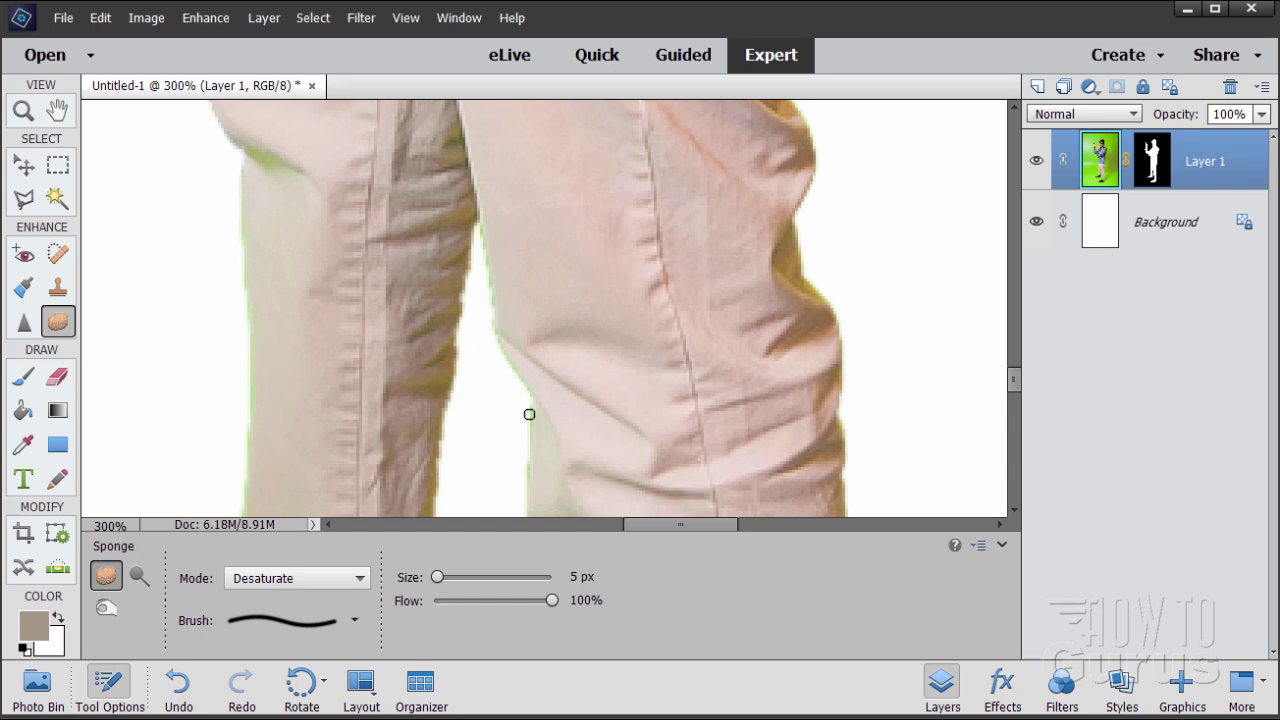
pyautogui.moveTo(639, 523); pyautogui.dragTo(609, 535)
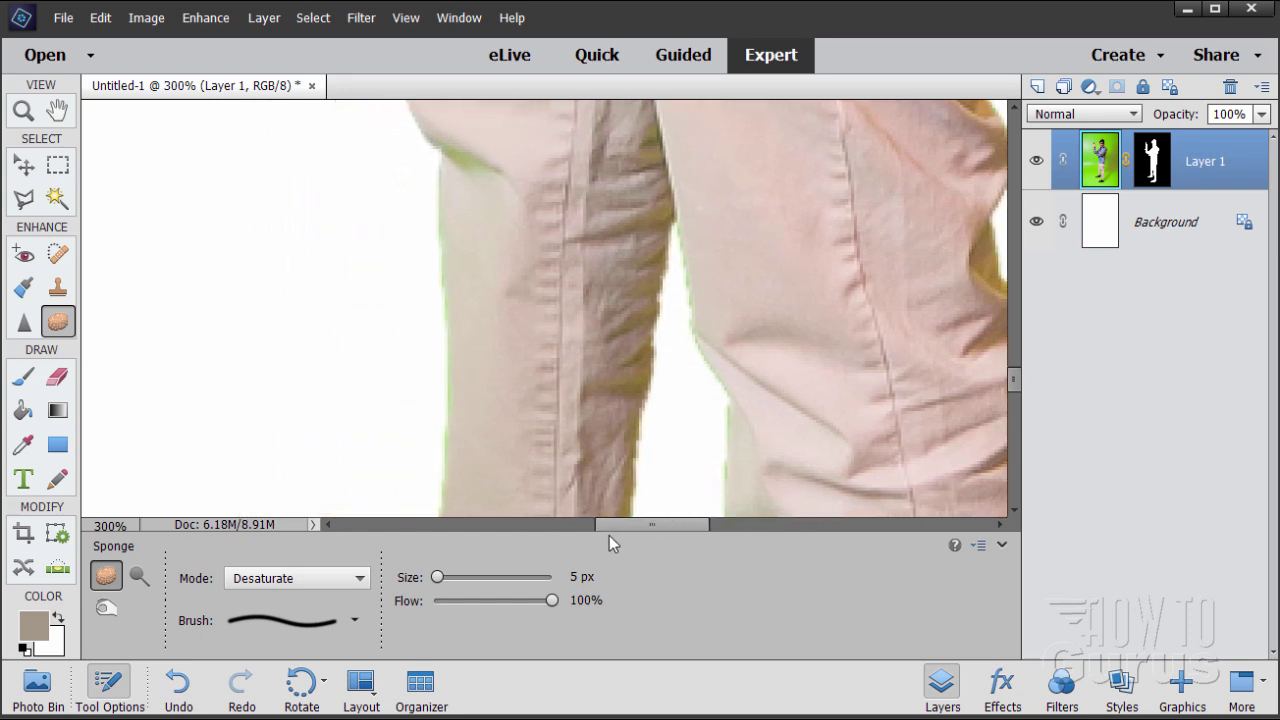
# Start a Replace Color adjustment on Layer 1 and sample several bright green fringe shades along the trouser leg's outer edge.
pyautogui.click(206, 18)
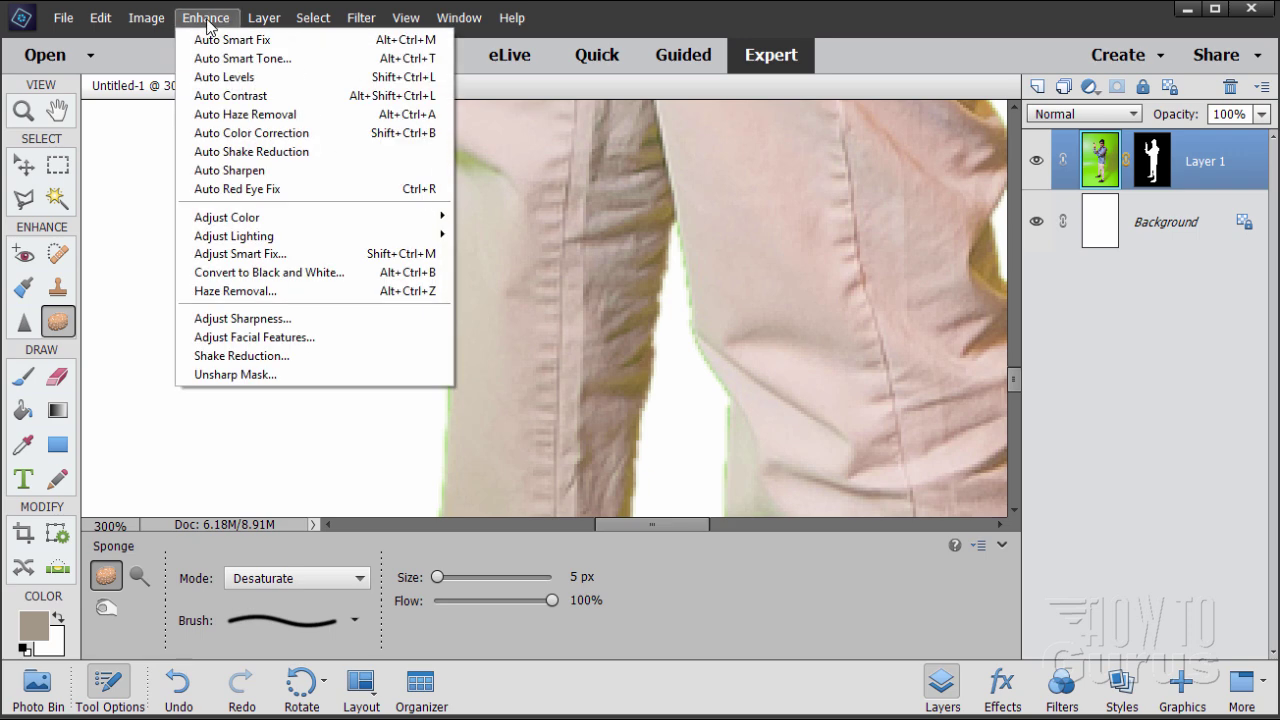
pyautogui.moveTo(275, 220)
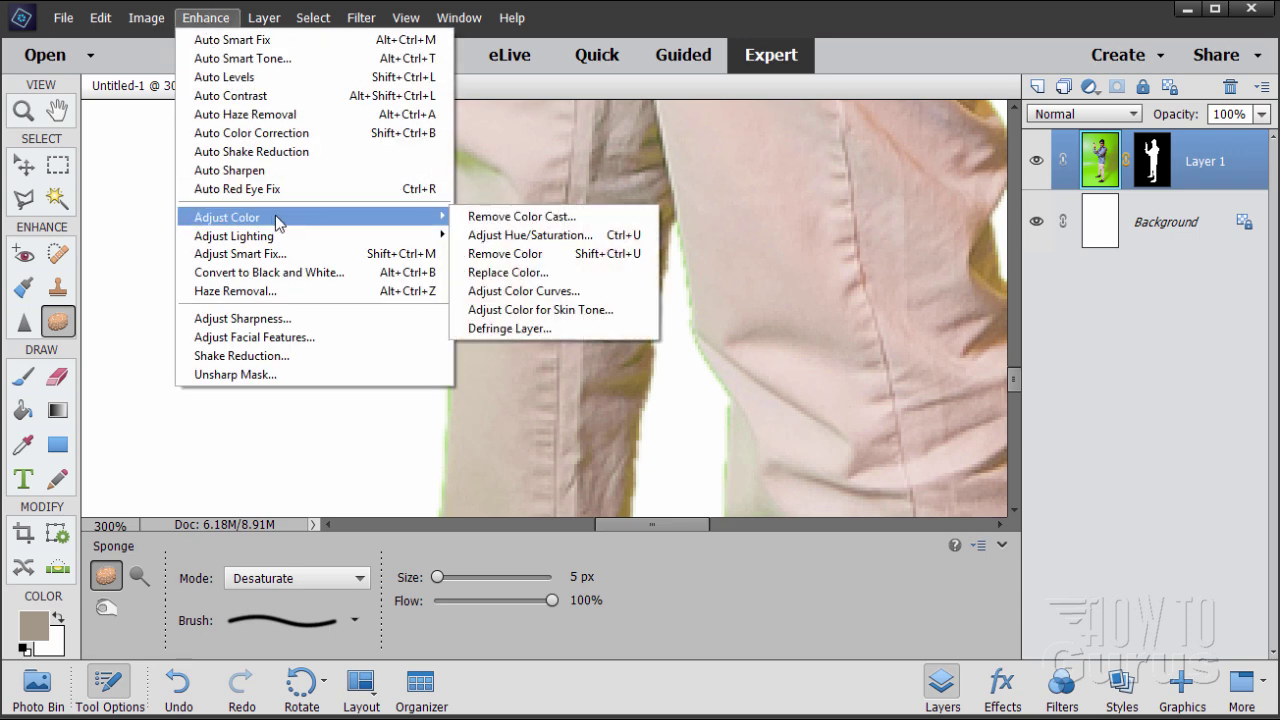
pyautogui.click(516, 272)
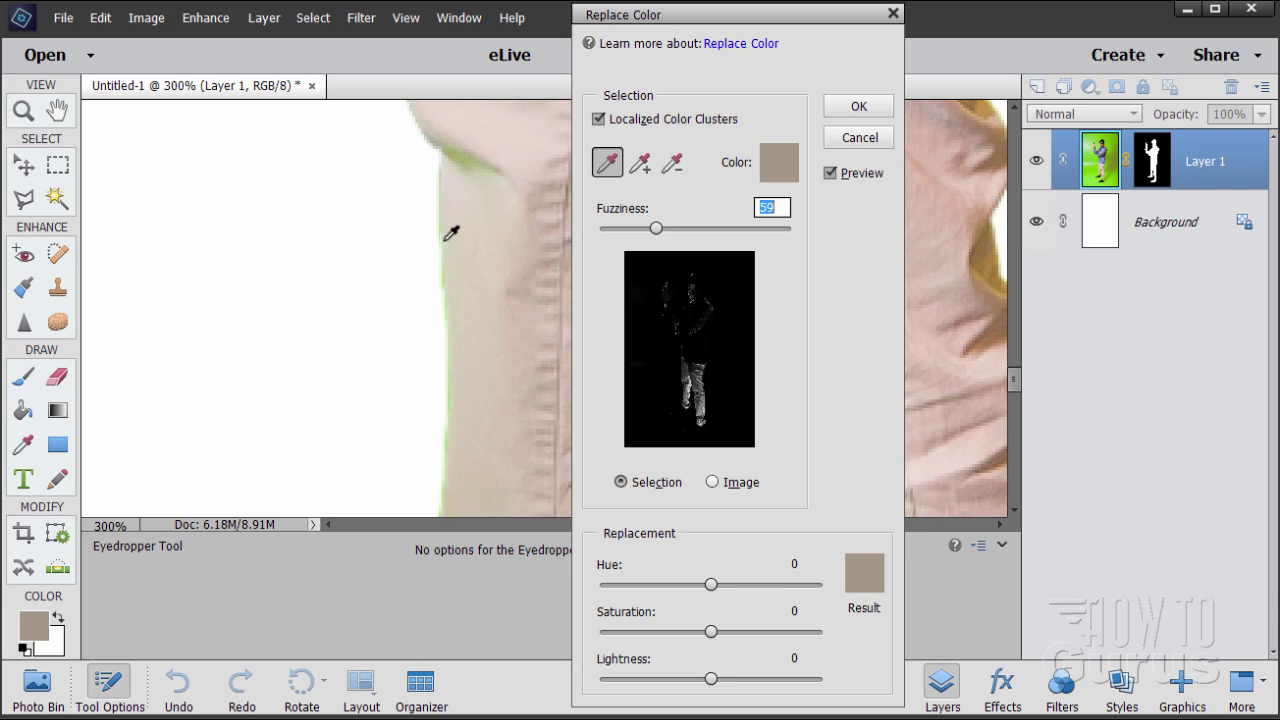
pyautogui.click(447, 227)
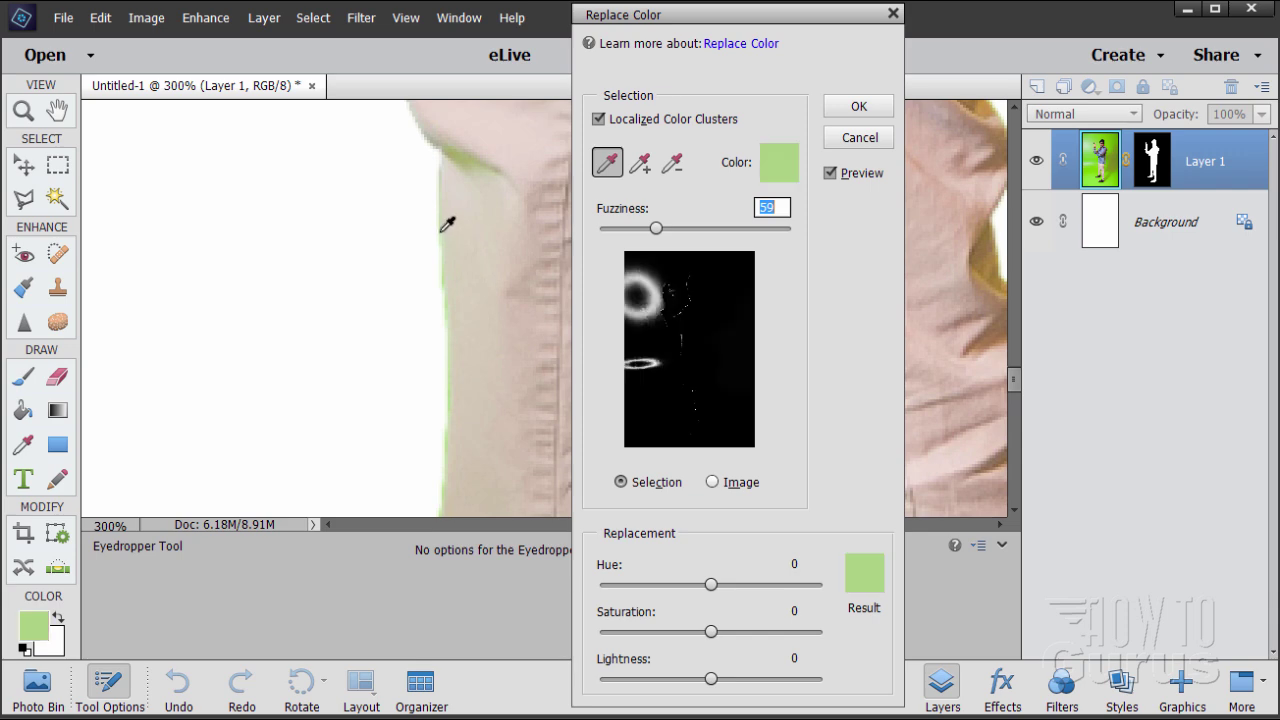
pyautogui.click(641, 165)
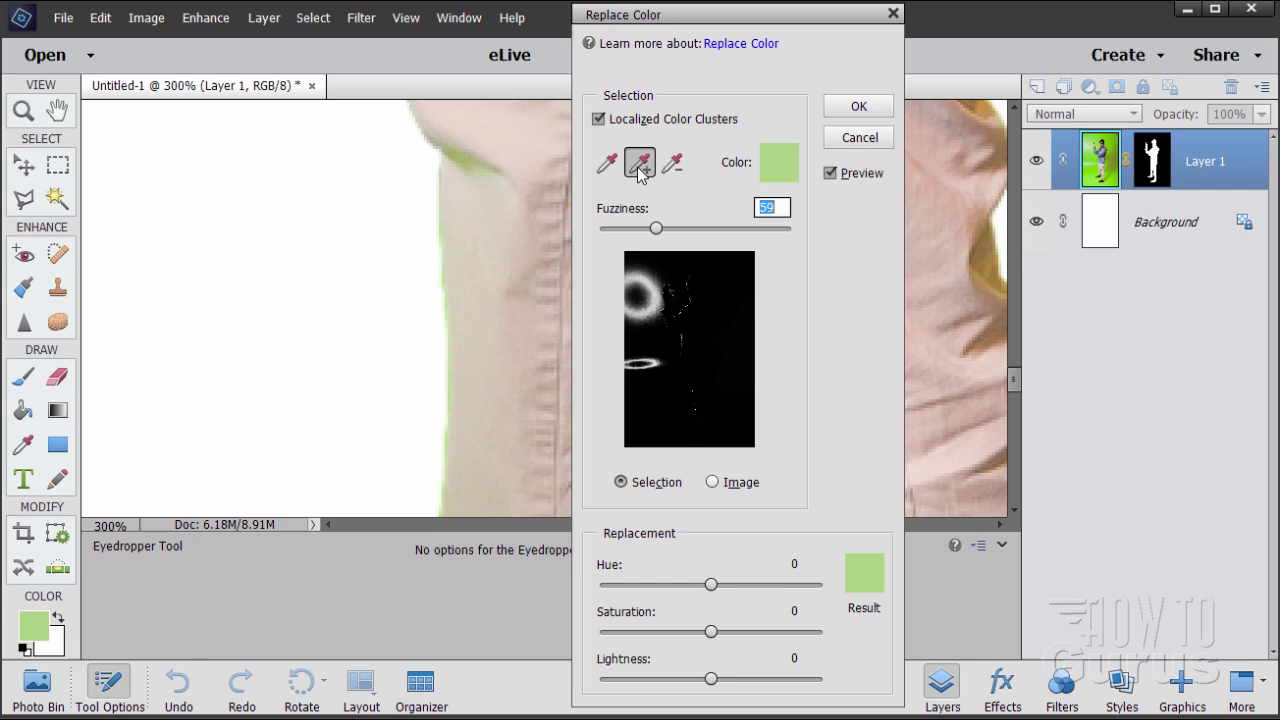
pyautogui.click(449, 275)
pyautogui.click(449, 280)
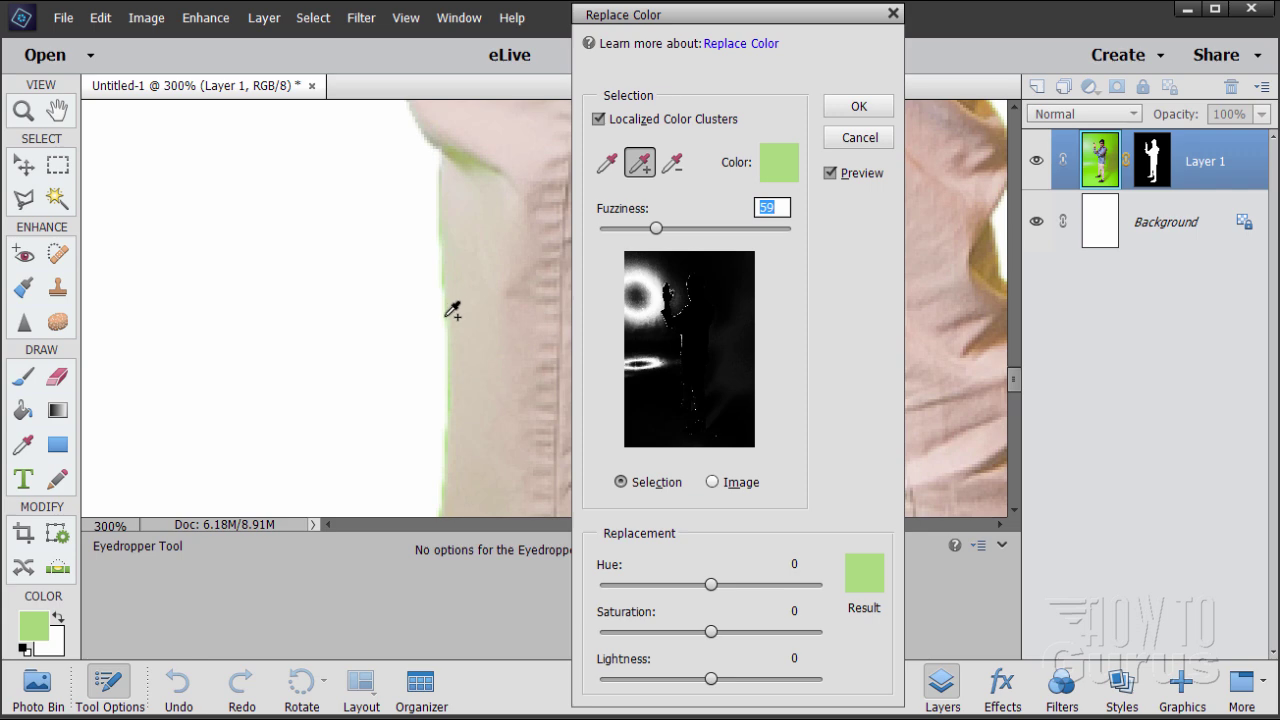
pyautogui.click(452, 311)
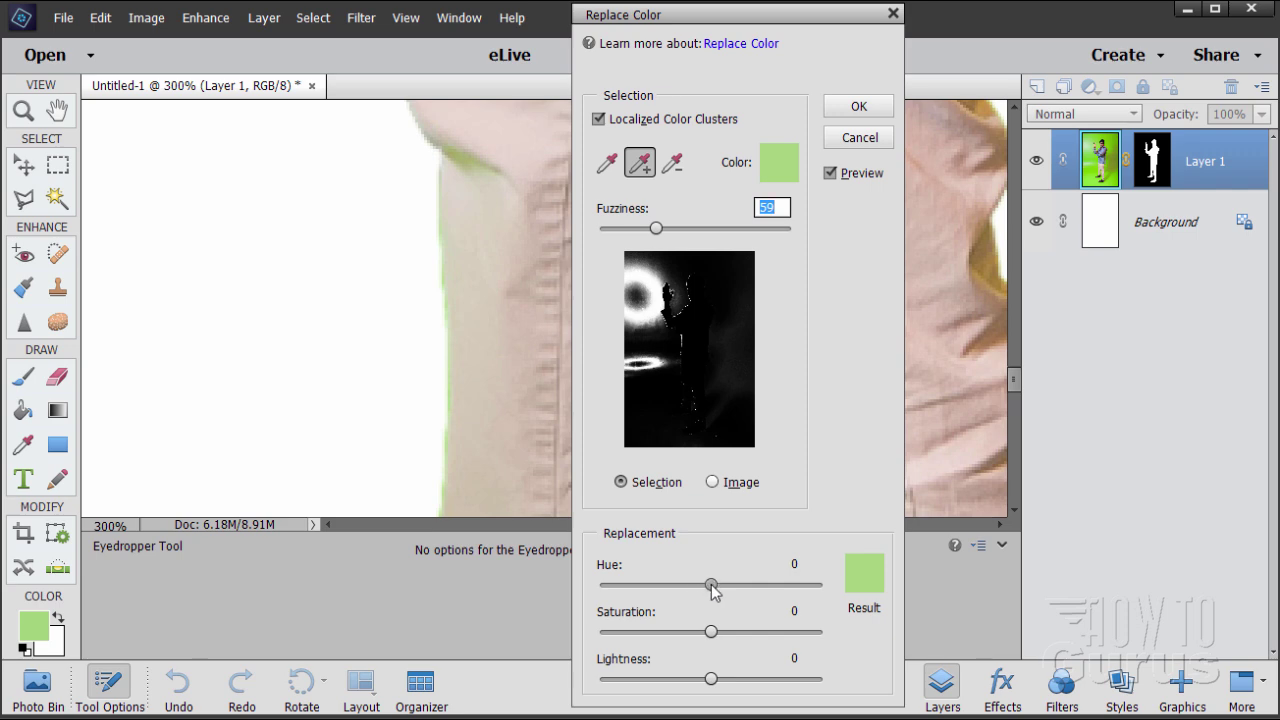
# Shift the sampled fringe green to hue -44, saturation -13 and lightness +13, and apply the color replacement.
pyautogui.moveTo(711, 586); pyautogui.dragTo(685, 590)
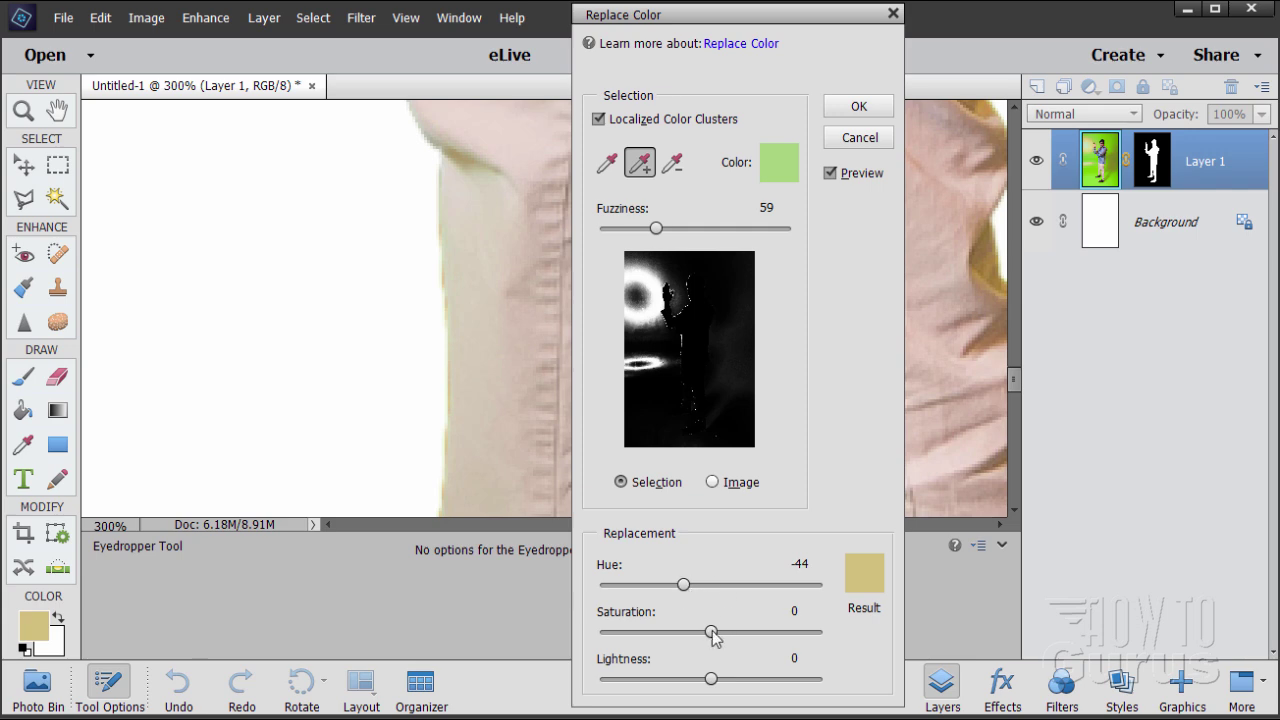
pyautogui.moveTo(712, 629); pyautogui.dragTo(697, 634)
pyautogui.moveTo(711, 680); pyautogui.dragTo(729, 688)
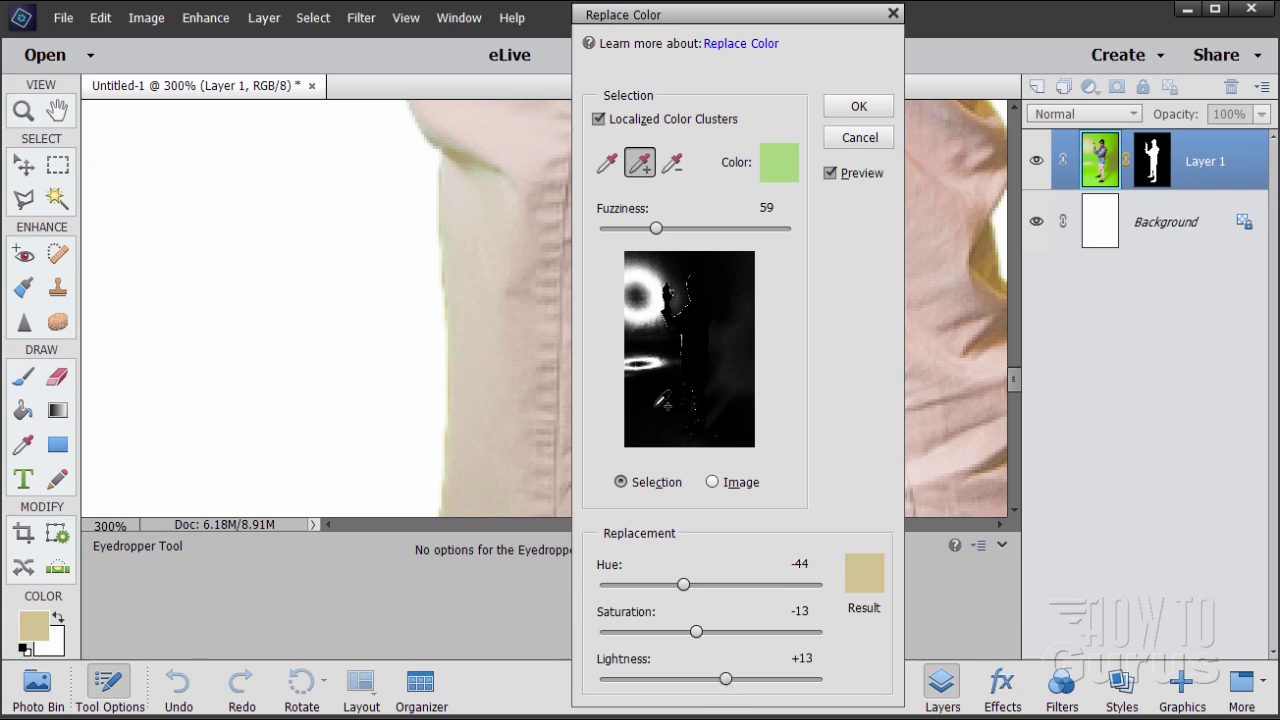
pyautogui.click(867, 110)
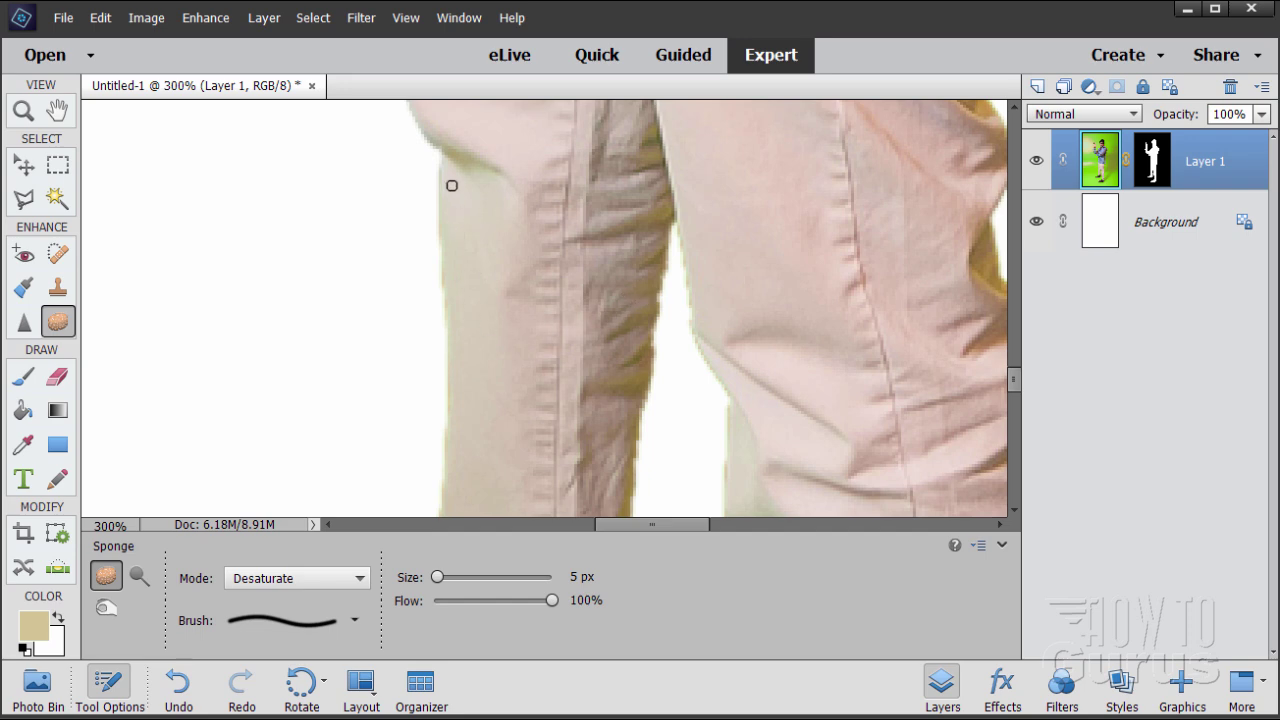
# Outline the yellowish-brown shadow patch on the inner trouser leg above the cuff with the Polygonal Lasso, using a 1 px feather.
pyautogui.moveTo(607, 528); pyautogui.dragTo(640, 524)
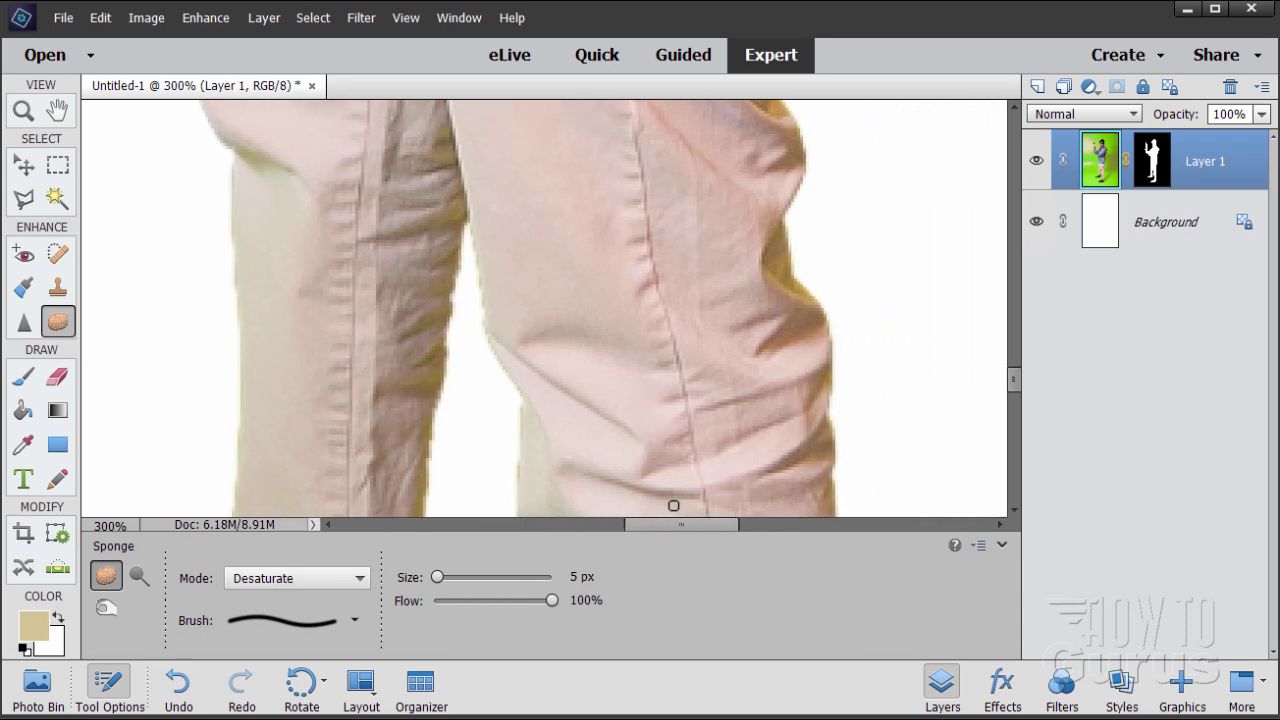
pyautogui.scroll(-5, 699, 365)
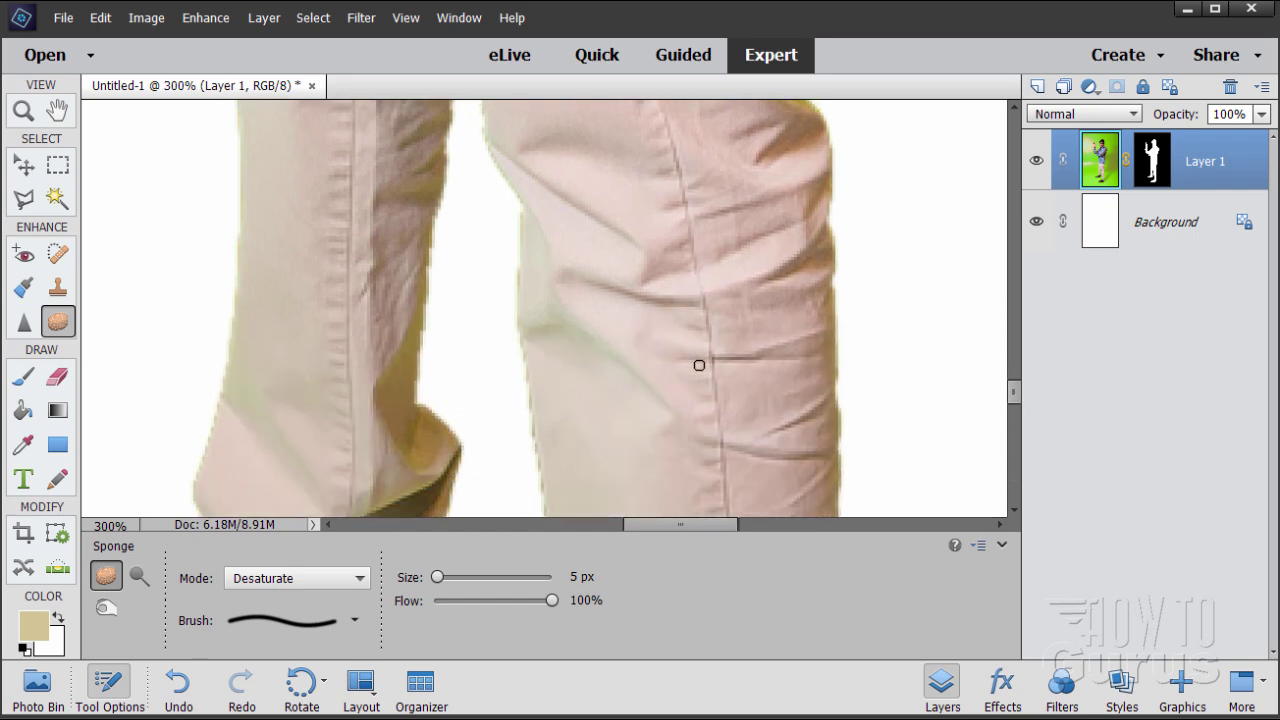
pyautogui.scroll(-1, 570, 400)
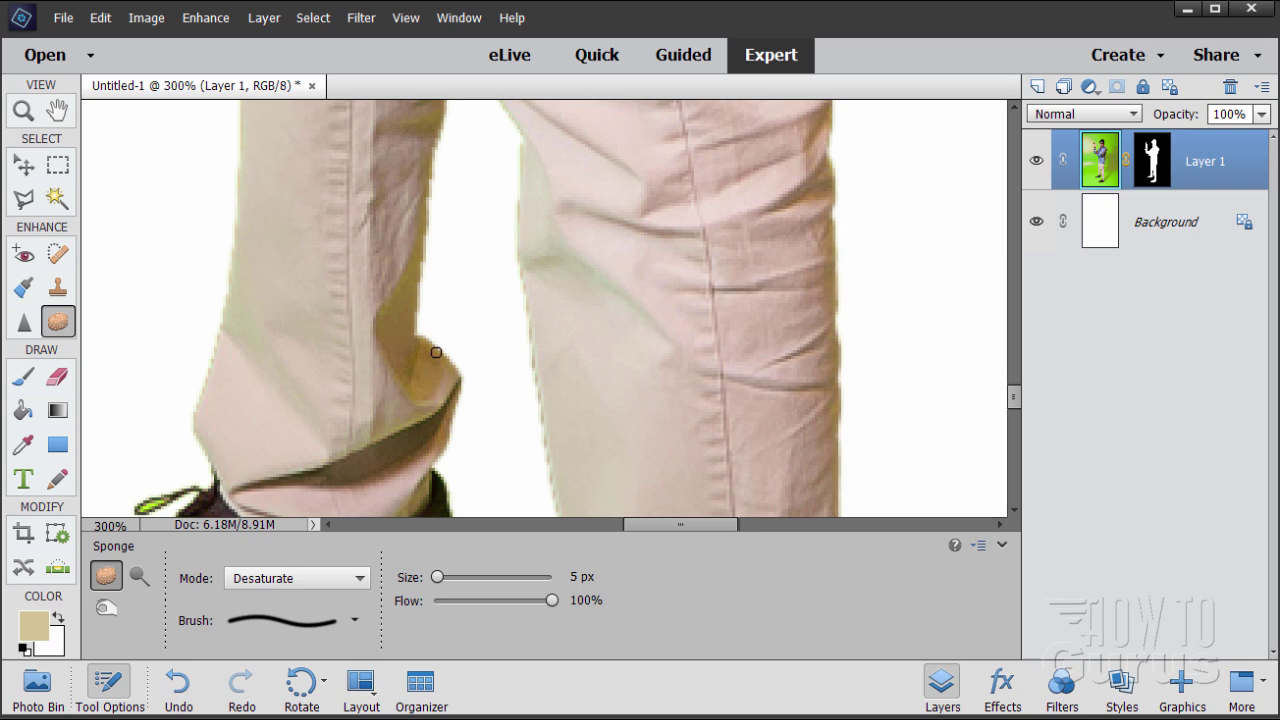
pyautogui.scroll(2, 436, 352)
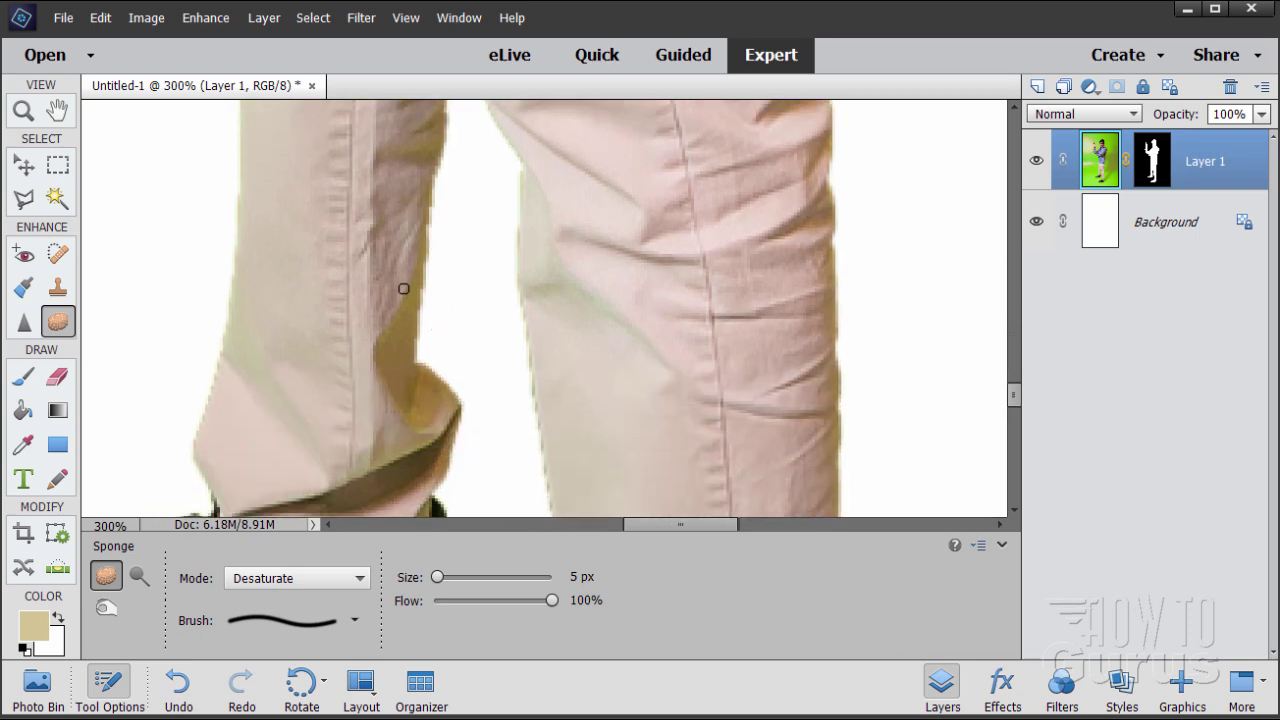
pyautogui.scroll(-1, 403, 289)
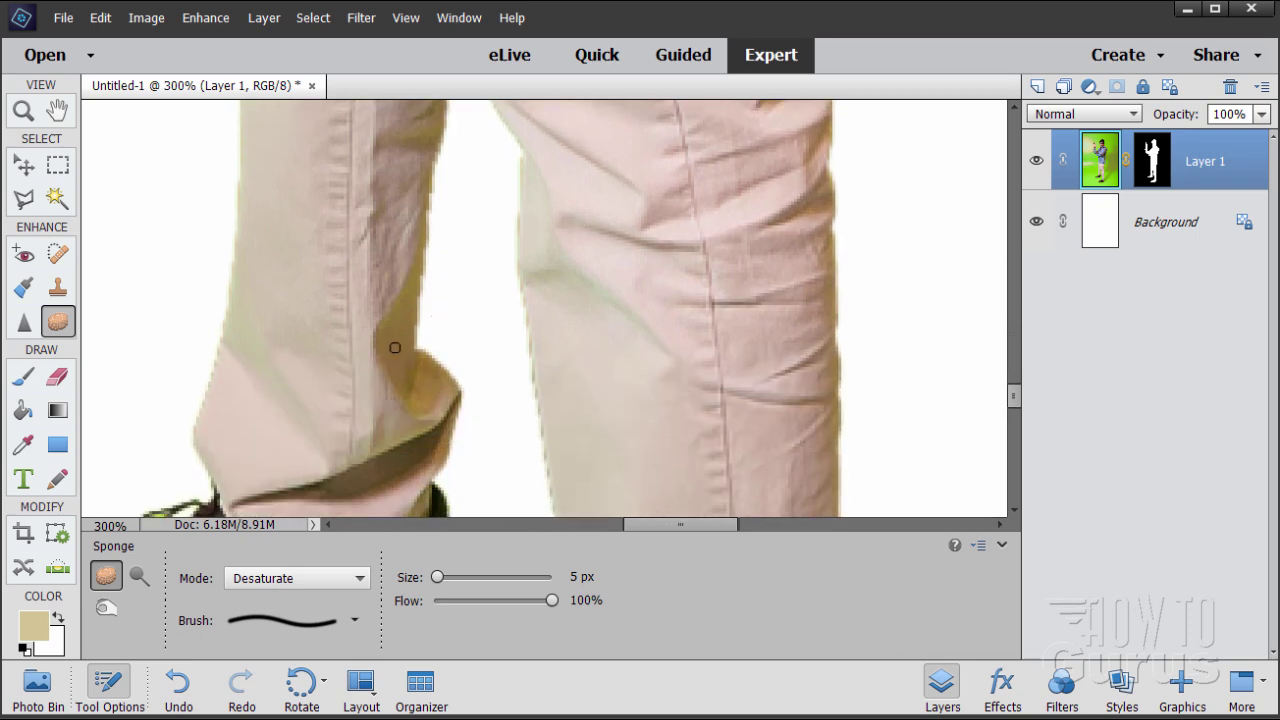
pyautogui.scroll(-1, 395, 347)
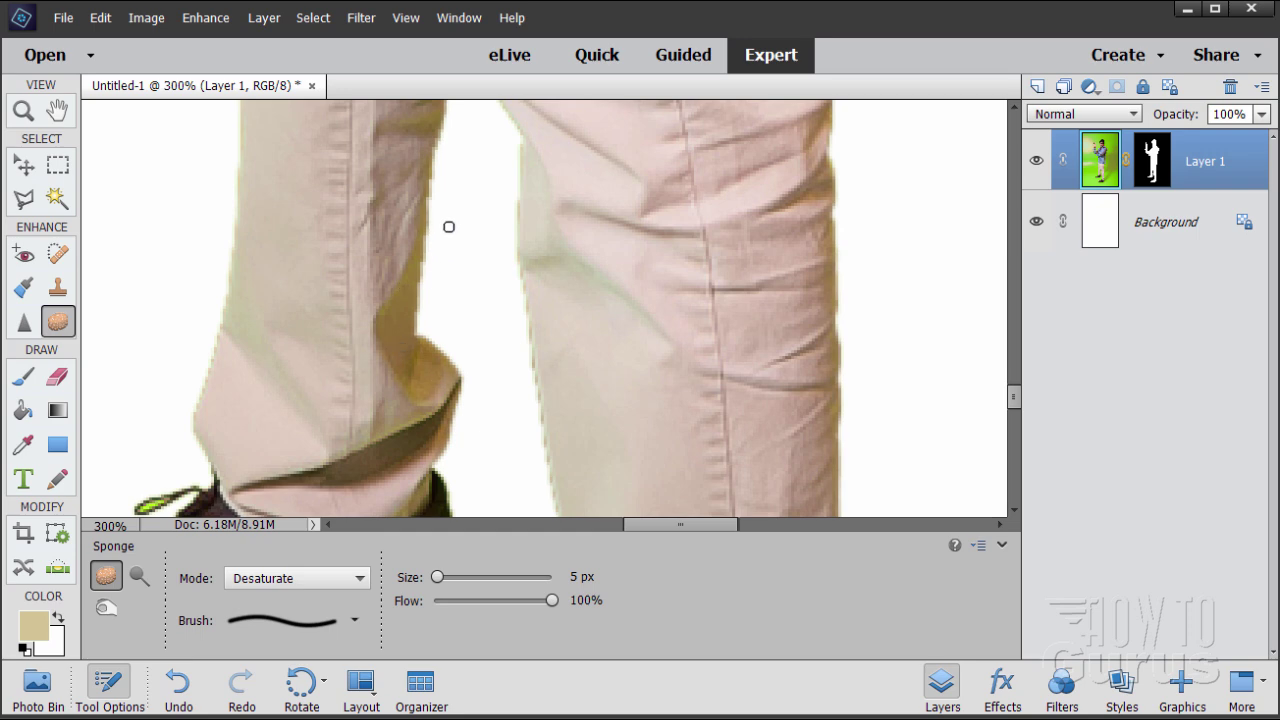
pyautogui.click(23, 200)
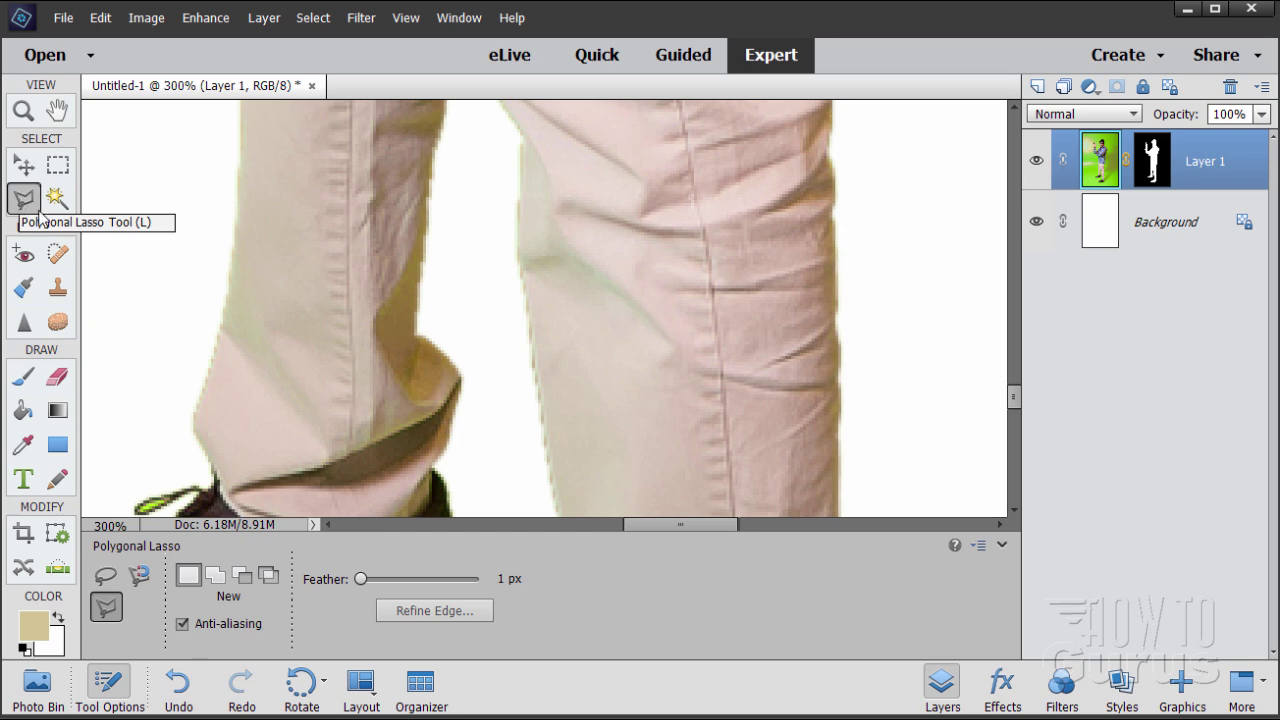
pyautogui.click(432, 188)
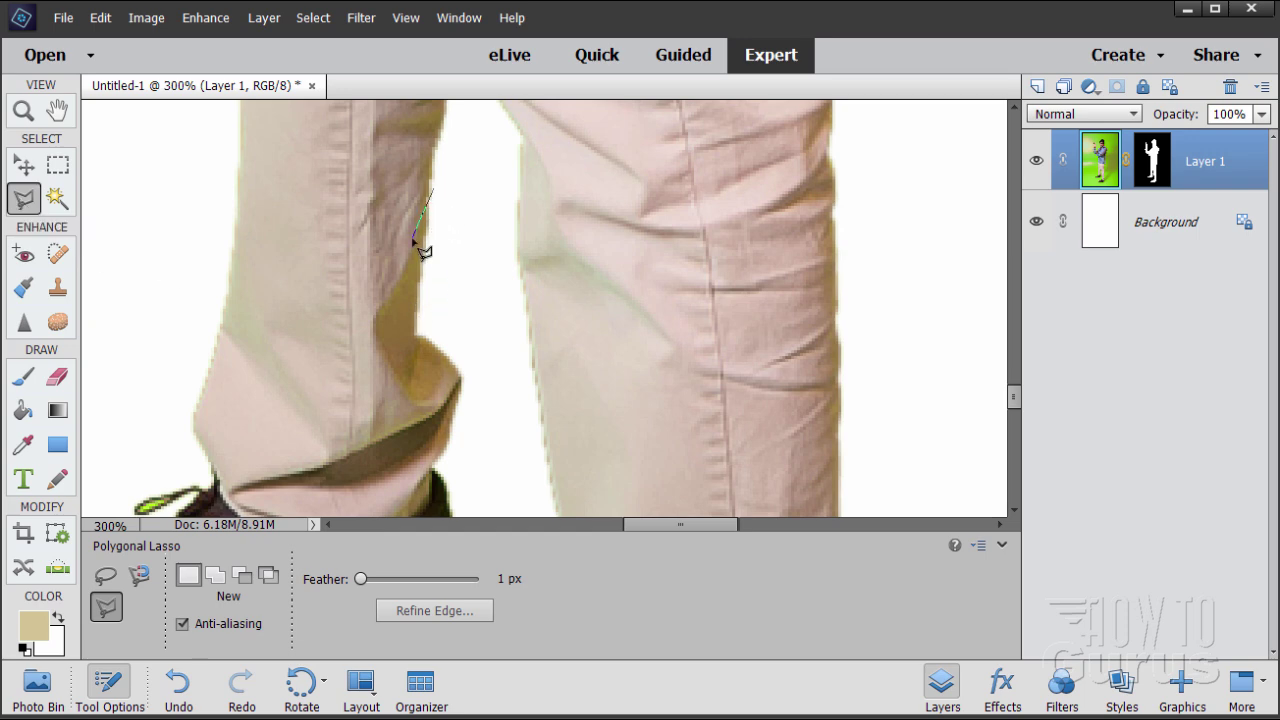
pyautogui.click(374, 338)
pyautogui.click(400, 384)
pyautogui.click(409, 402)
pyautogui.click(437, 401)
pyautogui.click(450, 368)
pyautogui.click(447, 290)
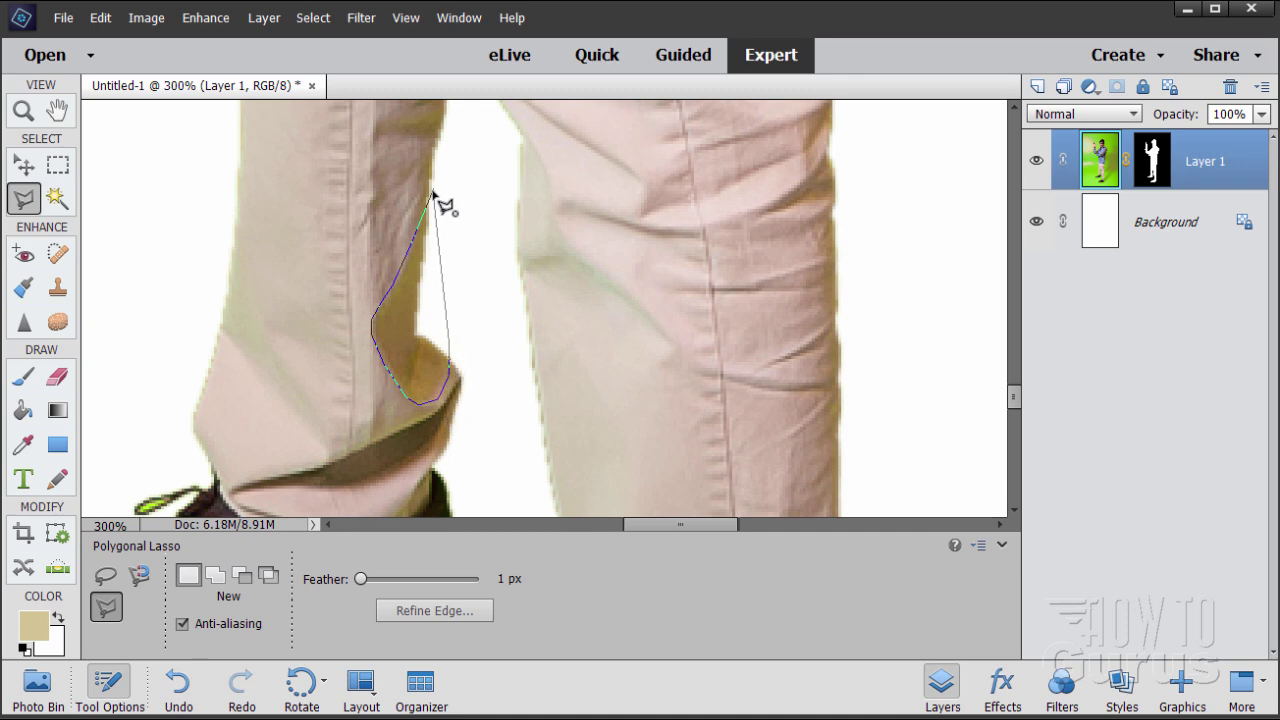
pyautogui.click(432, 199)
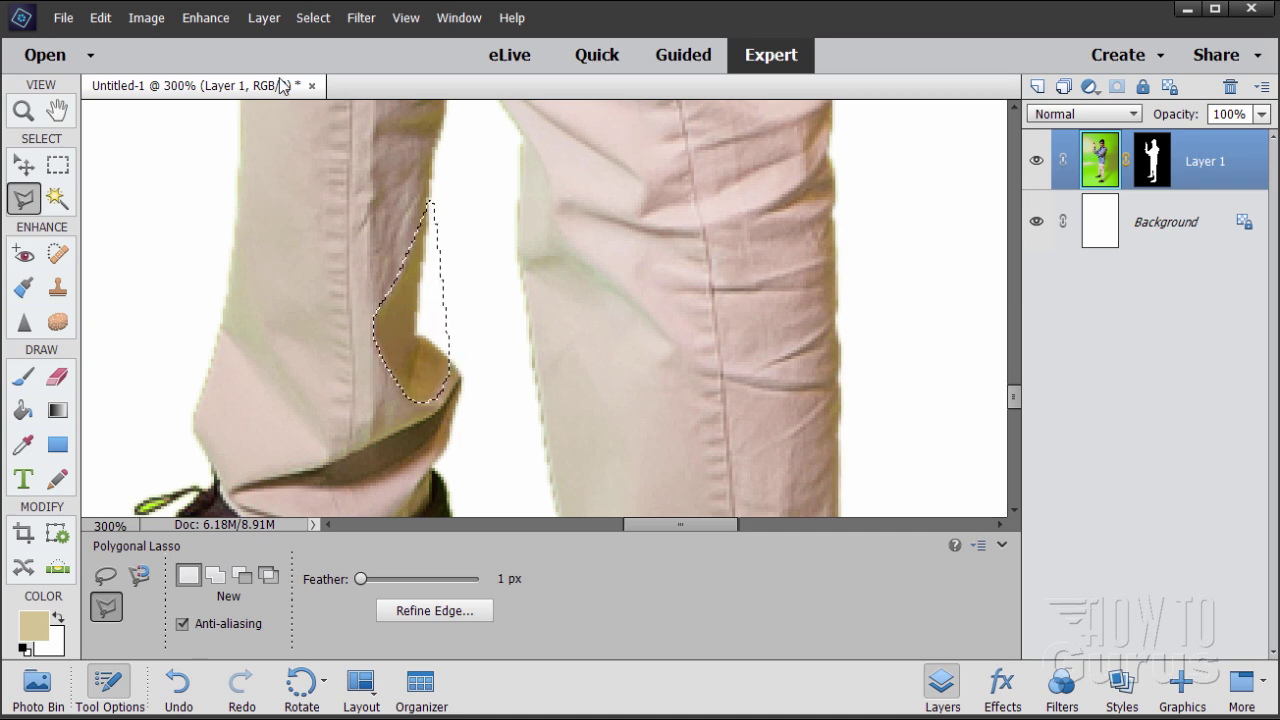
# Start a Replace Color adjustment within the selected patch and sample its dark yellowish-brown shade.
pyautogui.click(207, 20)
pyautogui.moveTo(249, 216)
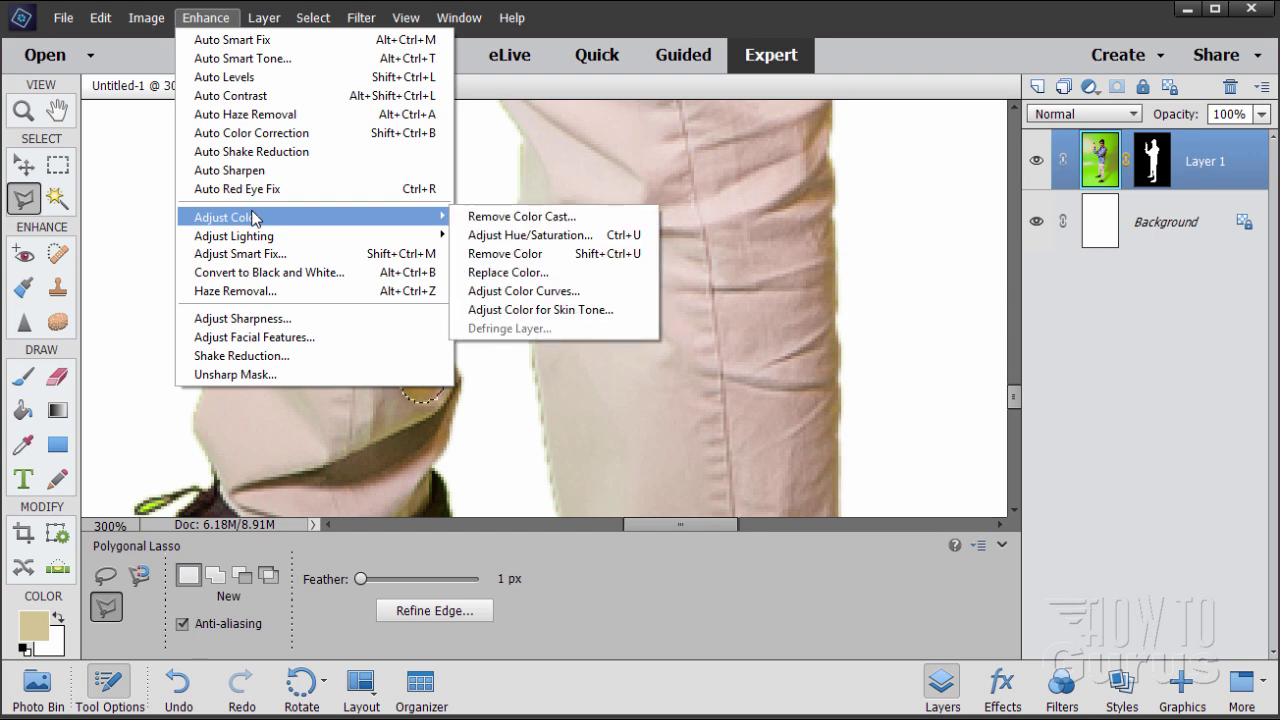
pyautogui.click(508, 272)
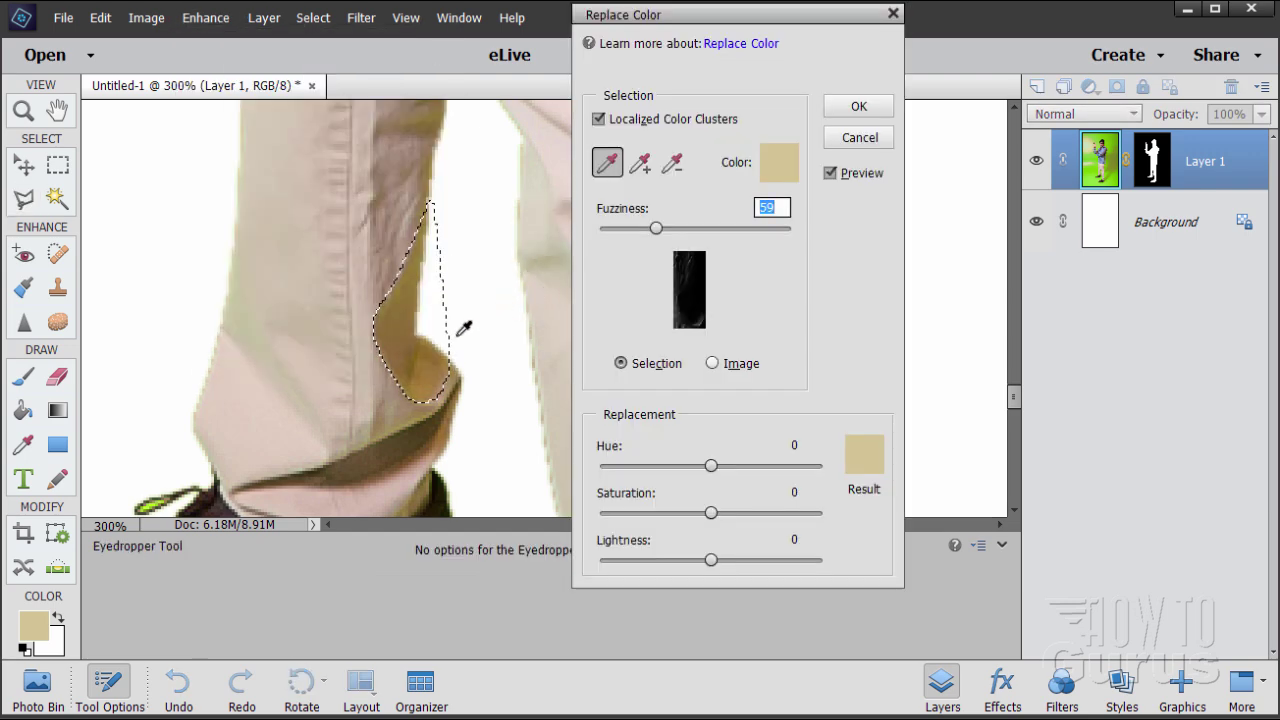
pyautogui.click(405, 319)
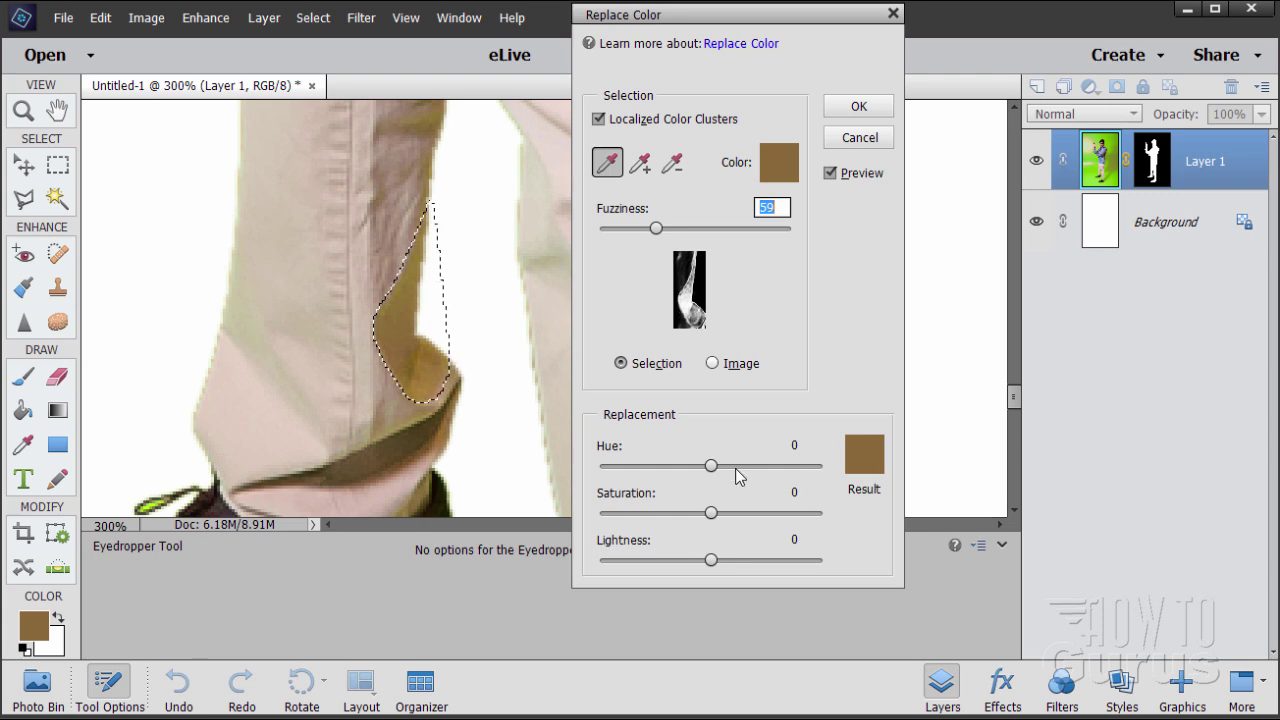
# Set the replacement to saturation -11 and lightness +25 with a slight negative hue shift, apply it, and deselect the patch.
pyautogui.moveTo(711, 560); pyautogui.dragTo(731, 562)
pyautogui.moveTo(711, 513); pyautogui.dragTo(701, 514)
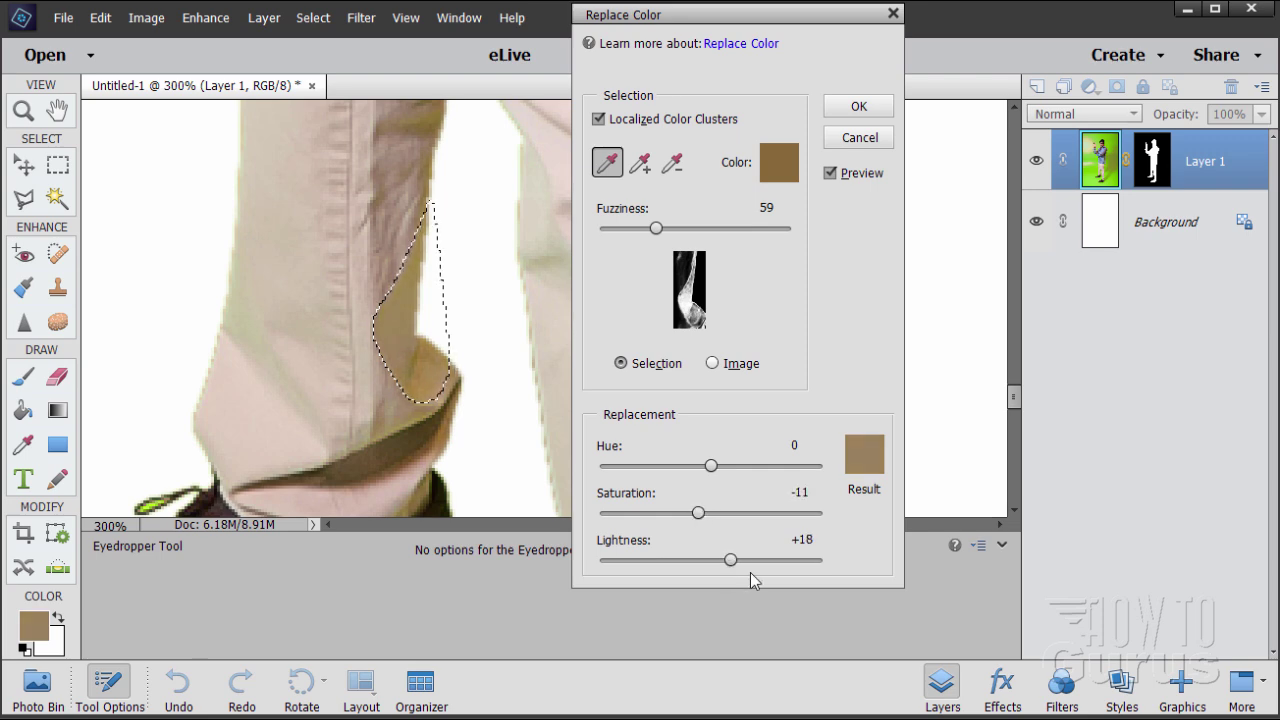
pyautogui.moveTo(733, 566); pyautogui.dragTo(742, 566)
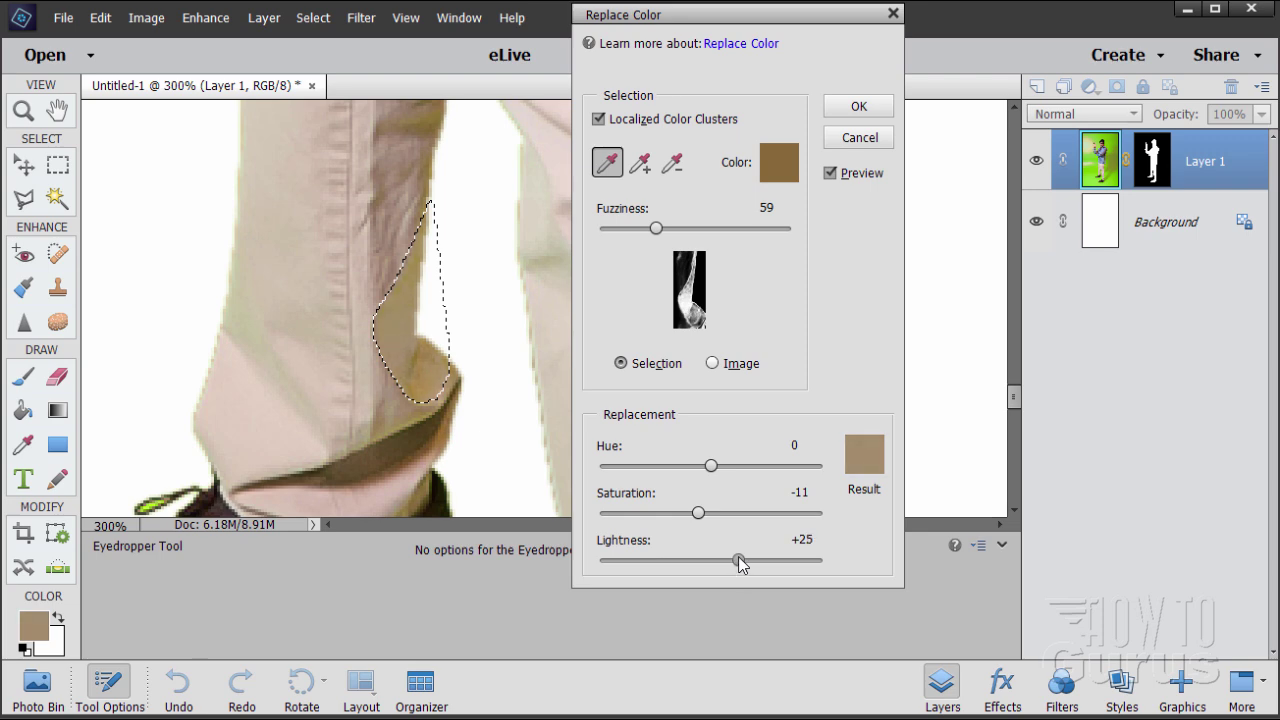
pyautogui.moveTo(711, 467); pyautogui.dragTo(708, 472)
pyautogui.click(858, 106)
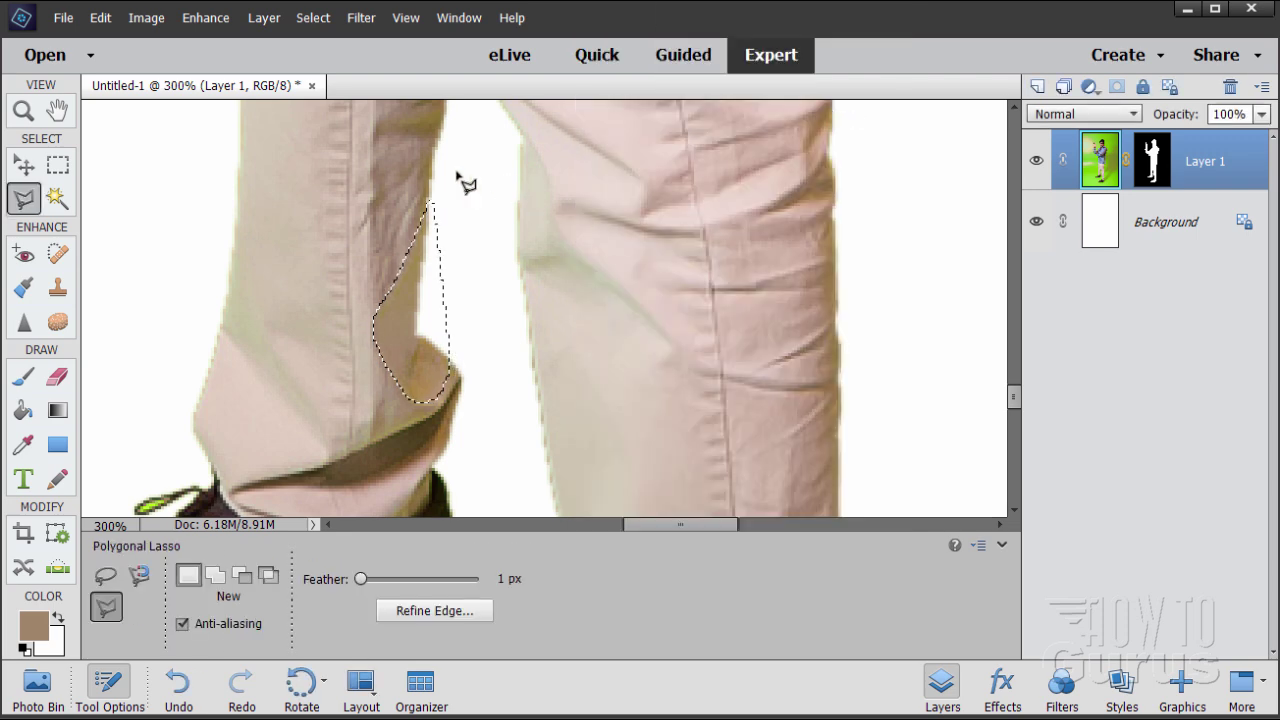
pyautogui.click(314, 18)
pyautogui.click(322, 58)
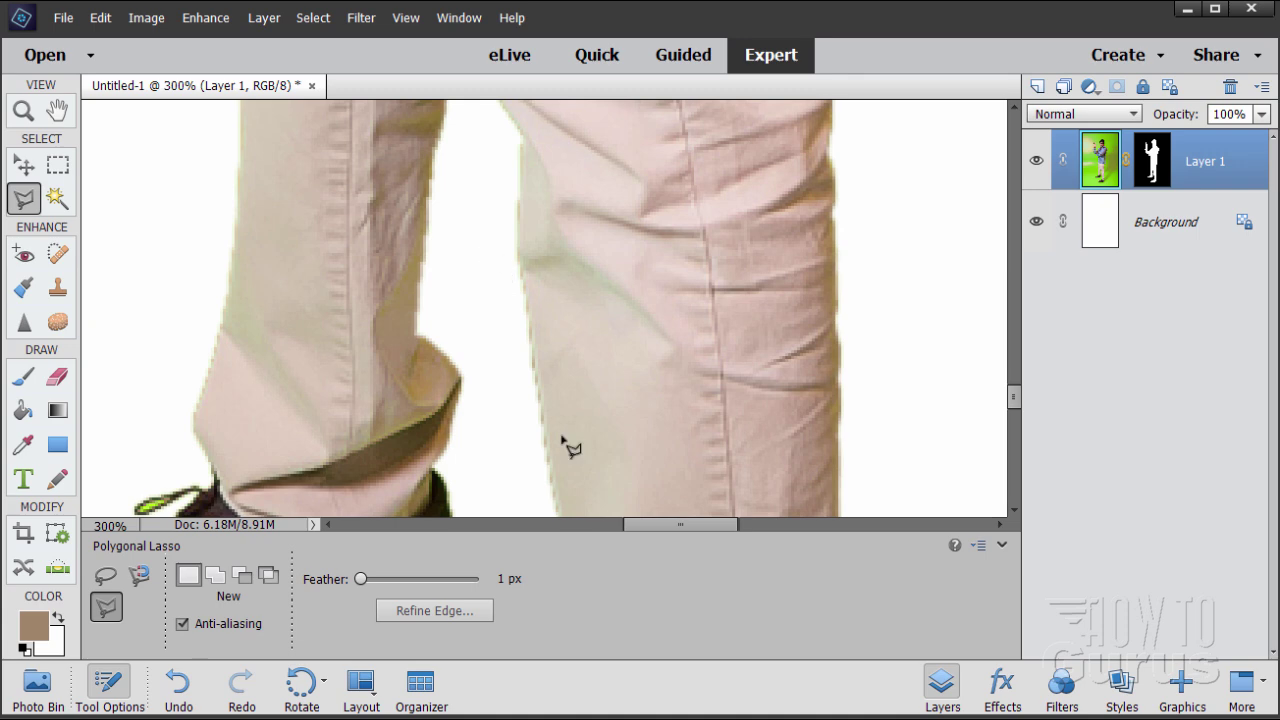
# Inspect the trouser legs and shoe for leftover green, ending on a 600% close-up of the shoelaces.
pyautogui.moveTo(679, 532); pyautogui.dragTo(658, 524)
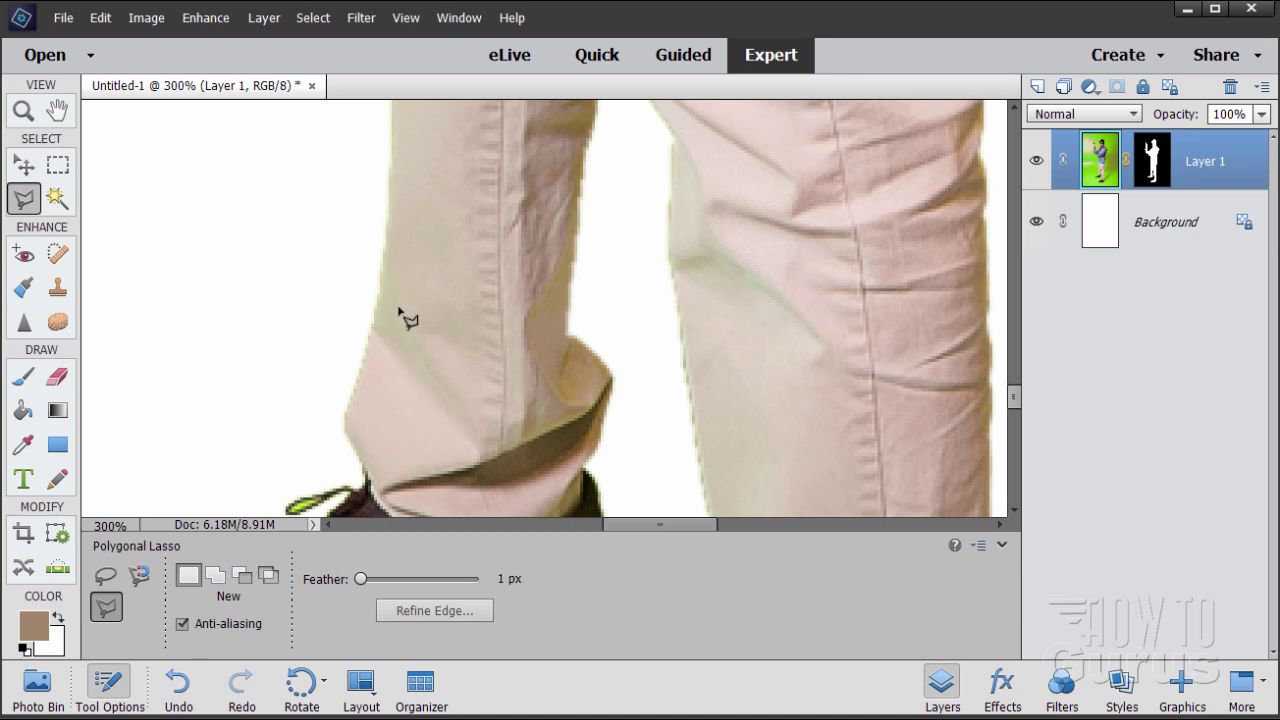
pyautogui.scroll(-1, 614, 348)
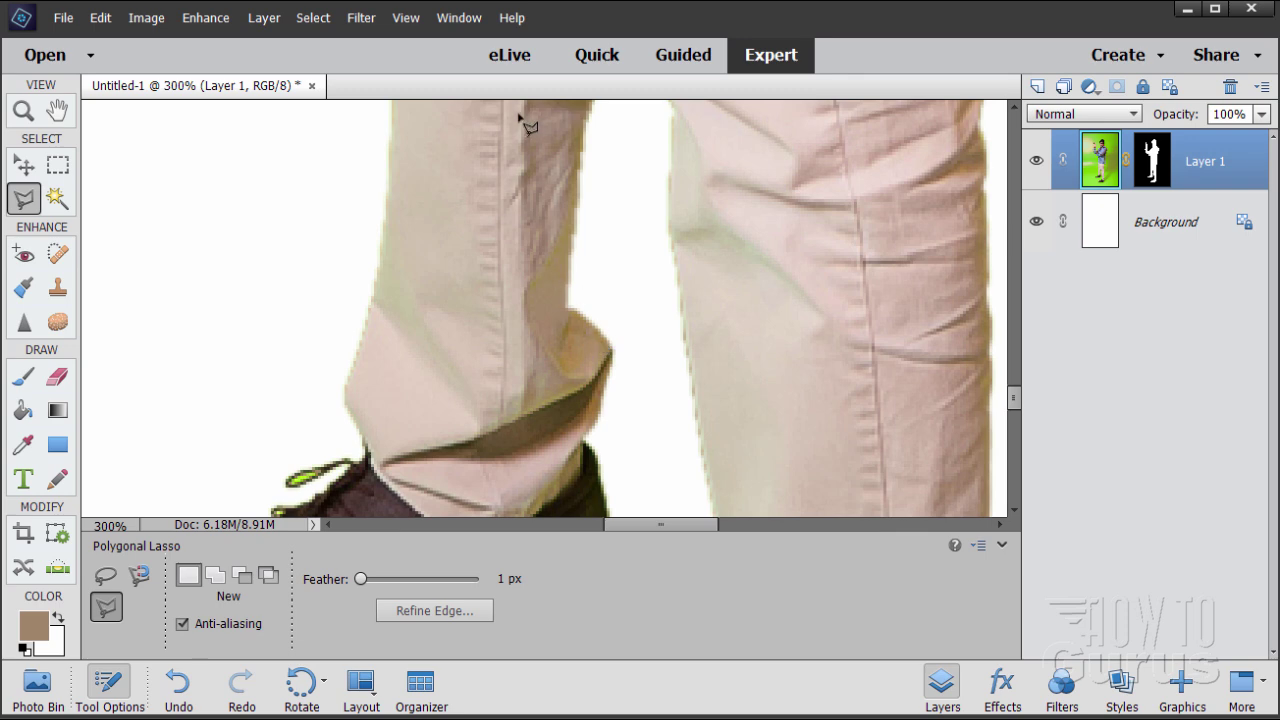
pyautogui.scroll(5, 570, 410)
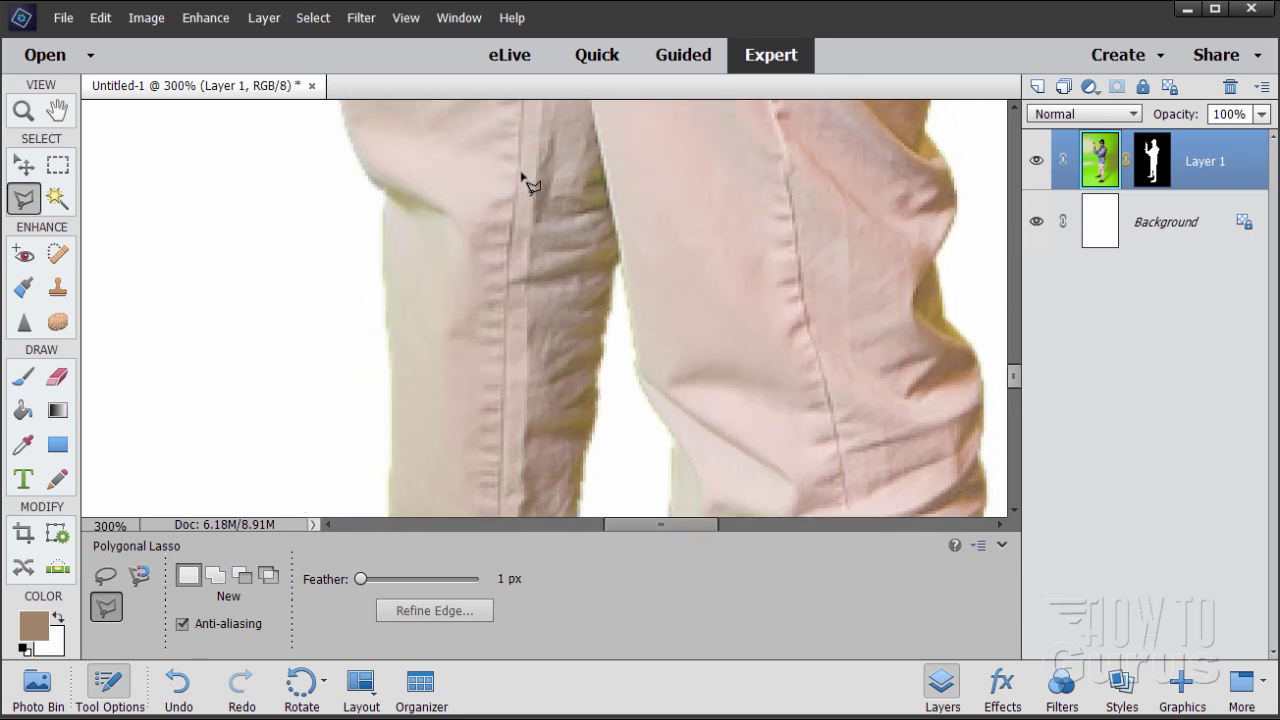
pyautogui.scroll(-6, 523, 180)
pyautogui.scroll(2, 523, 180)
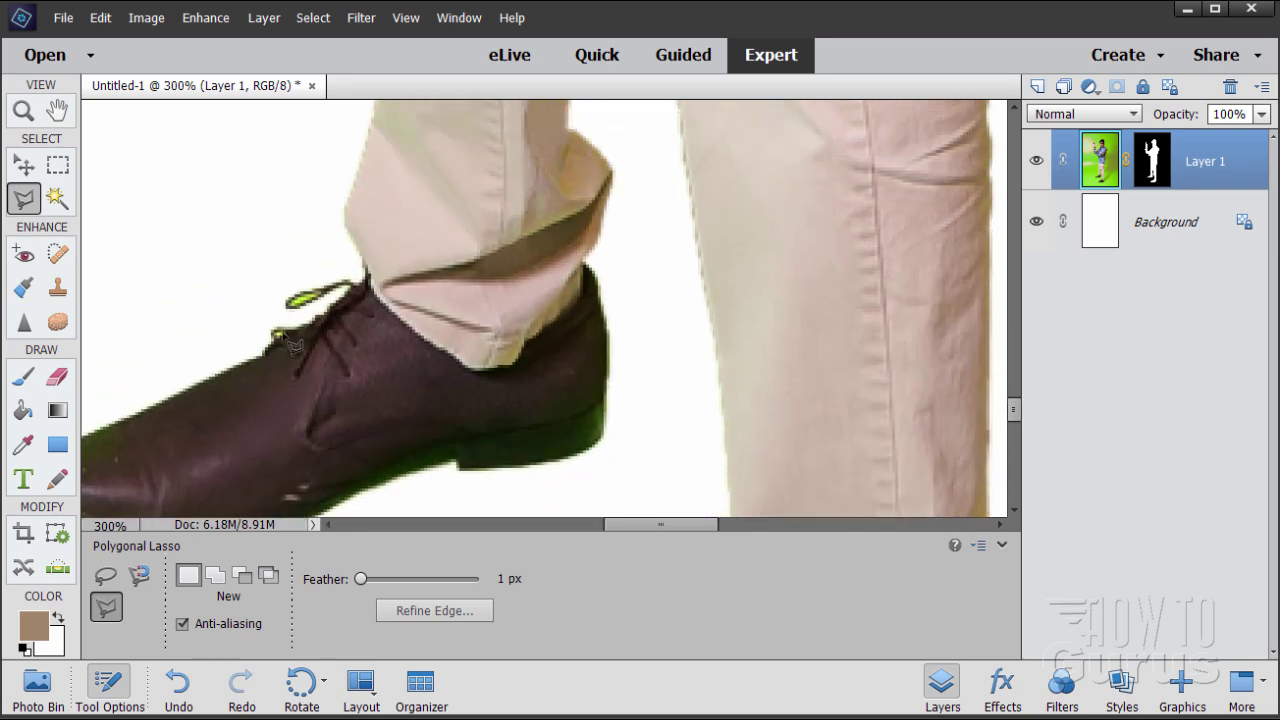
pyautogui.press('z')
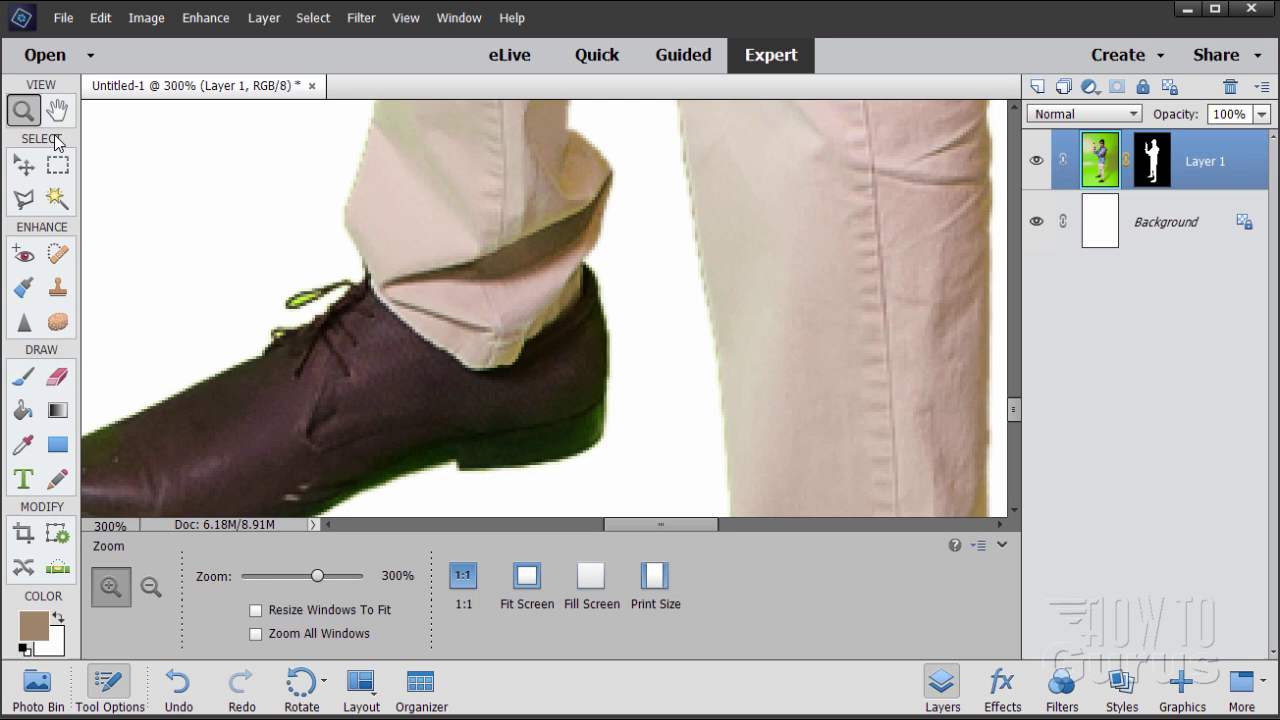
pyautogui.click(284, 320)
pyautogui.click(277, 326)
pyautogui.click(277, 326)
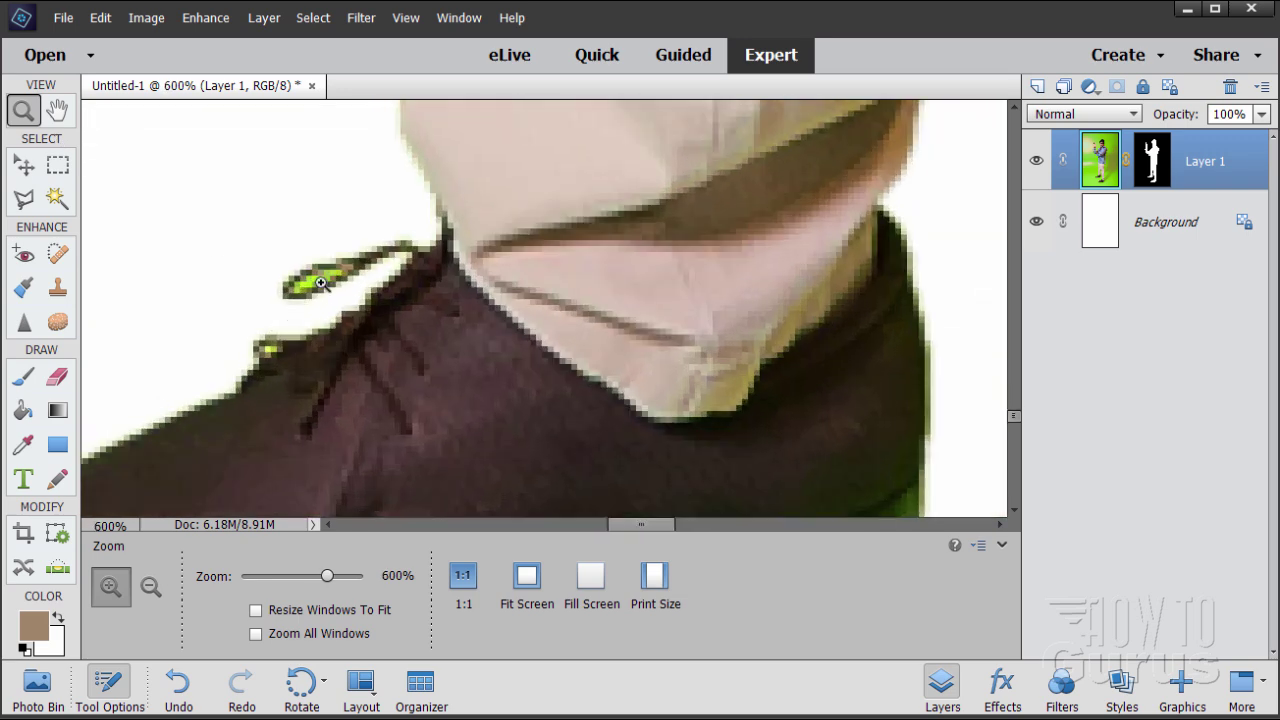
pyautogui.moveTo(625, 526); pyautogui.dragTo(612, 527)
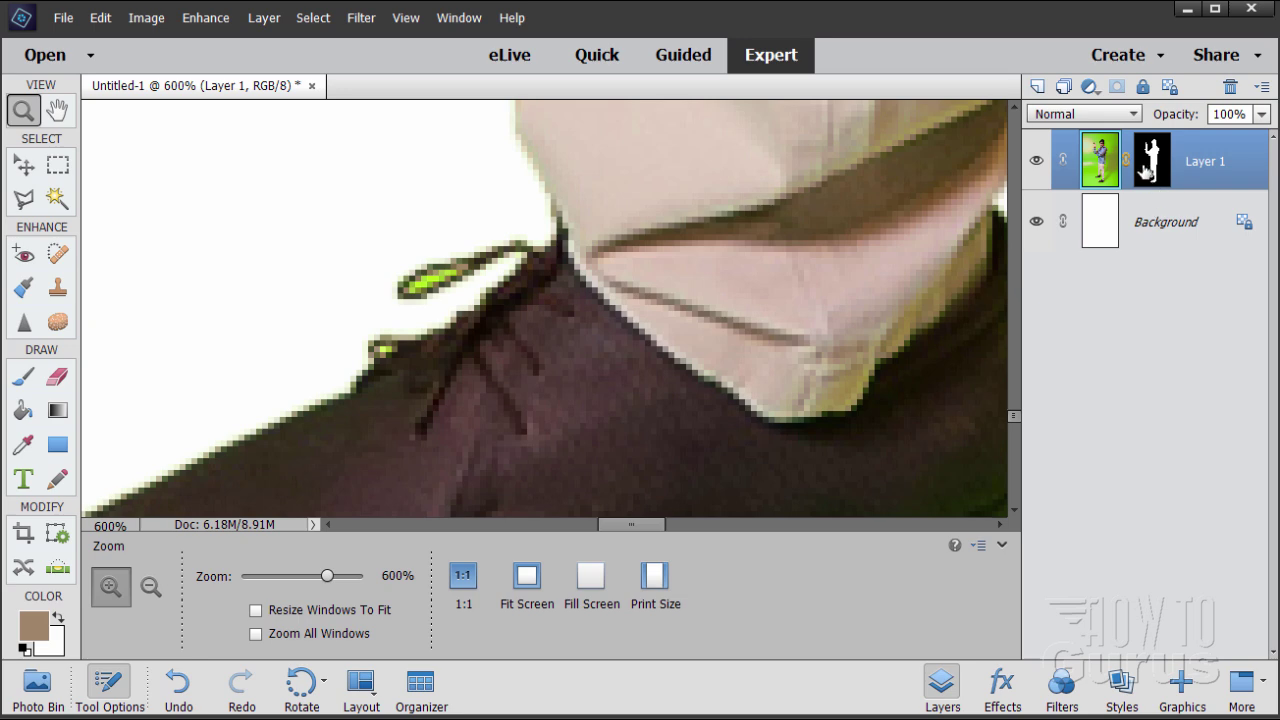
# On Layer 1's mask, paint black over the green inside the shoelace loops with a 2 px brush, reducing it to 1 px for the remainder.
pyautogui.click(1146, 174)
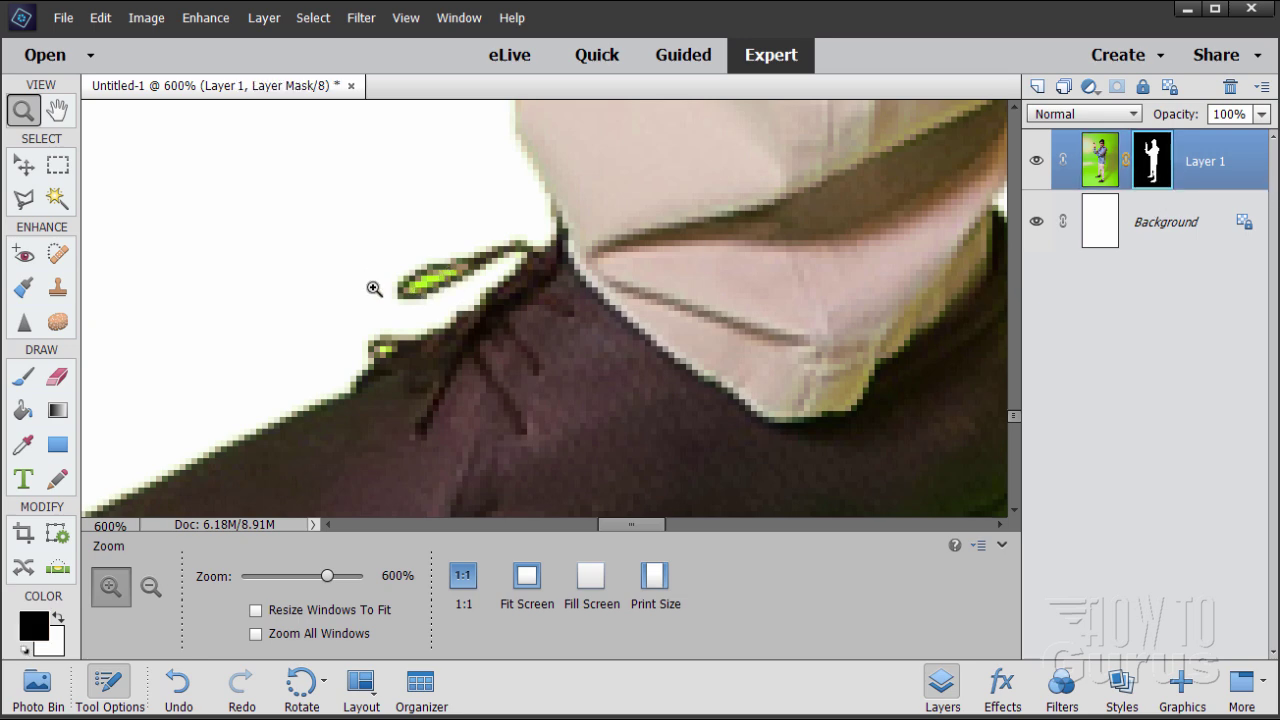
pyautogui.click(24, 376)
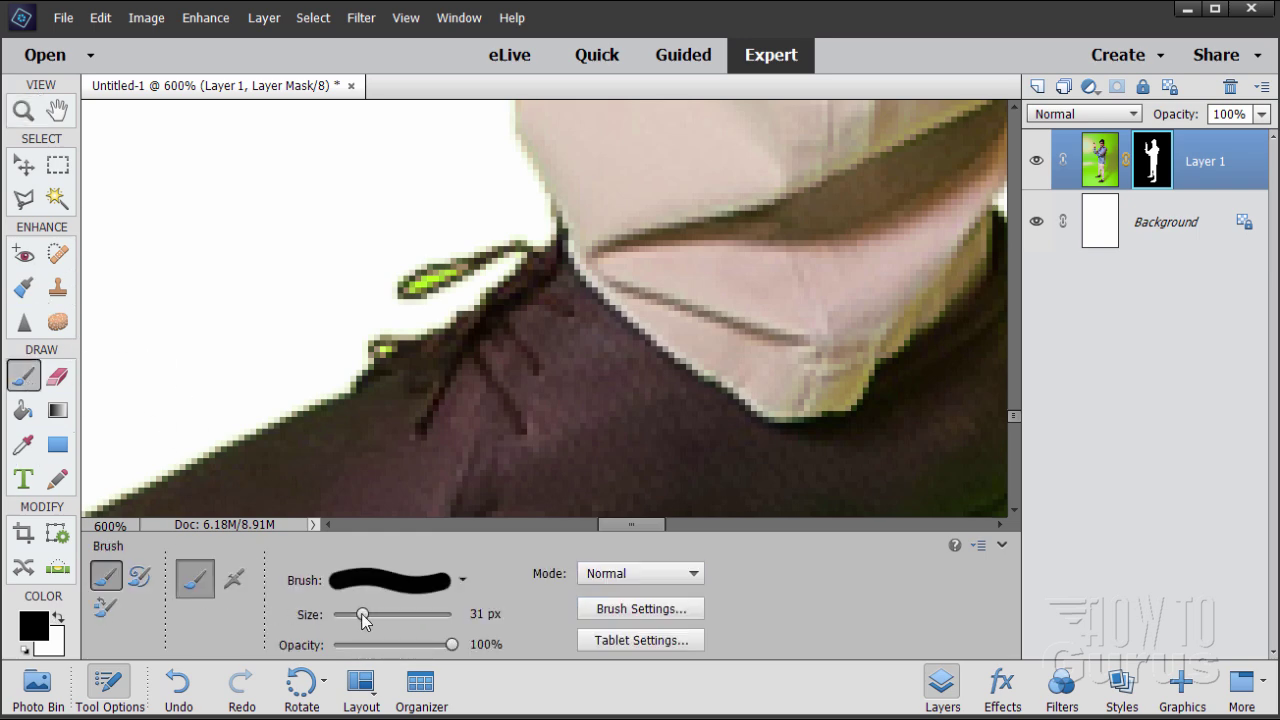
pyautogui.moveTo(362, 614); pyautogui.dragTo(334, 616)
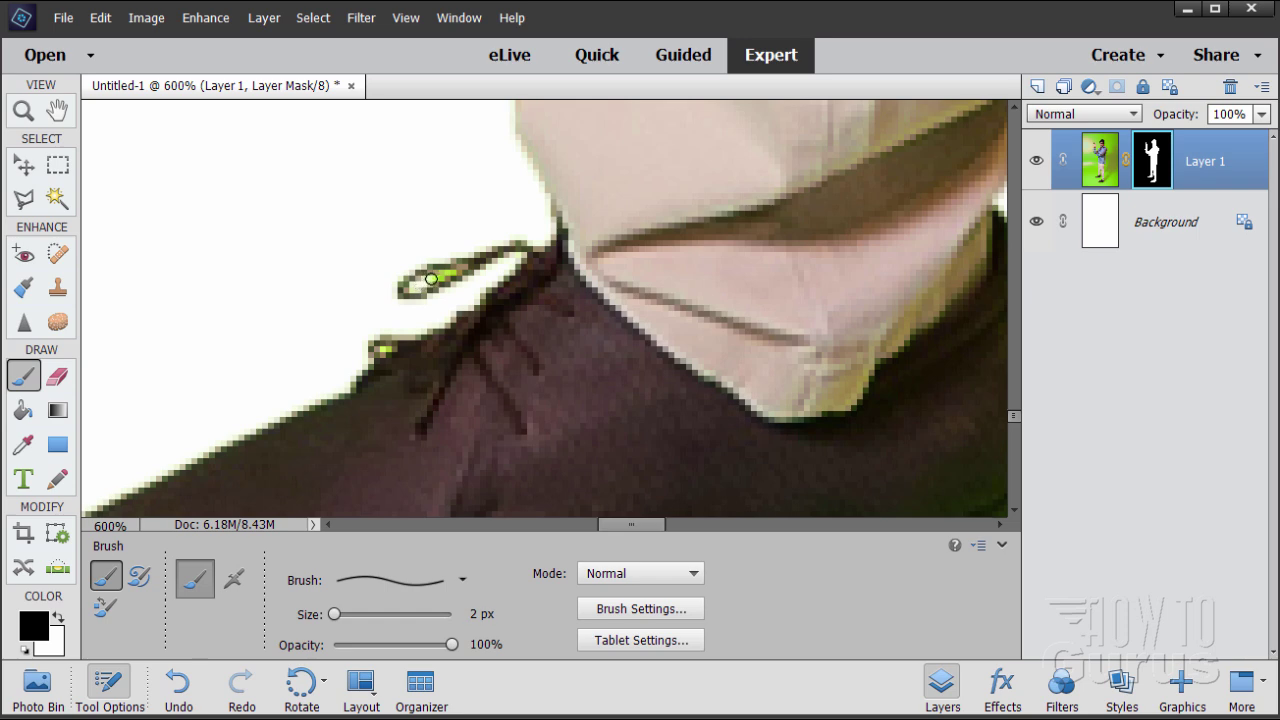
pyautogui.click(472, 614)
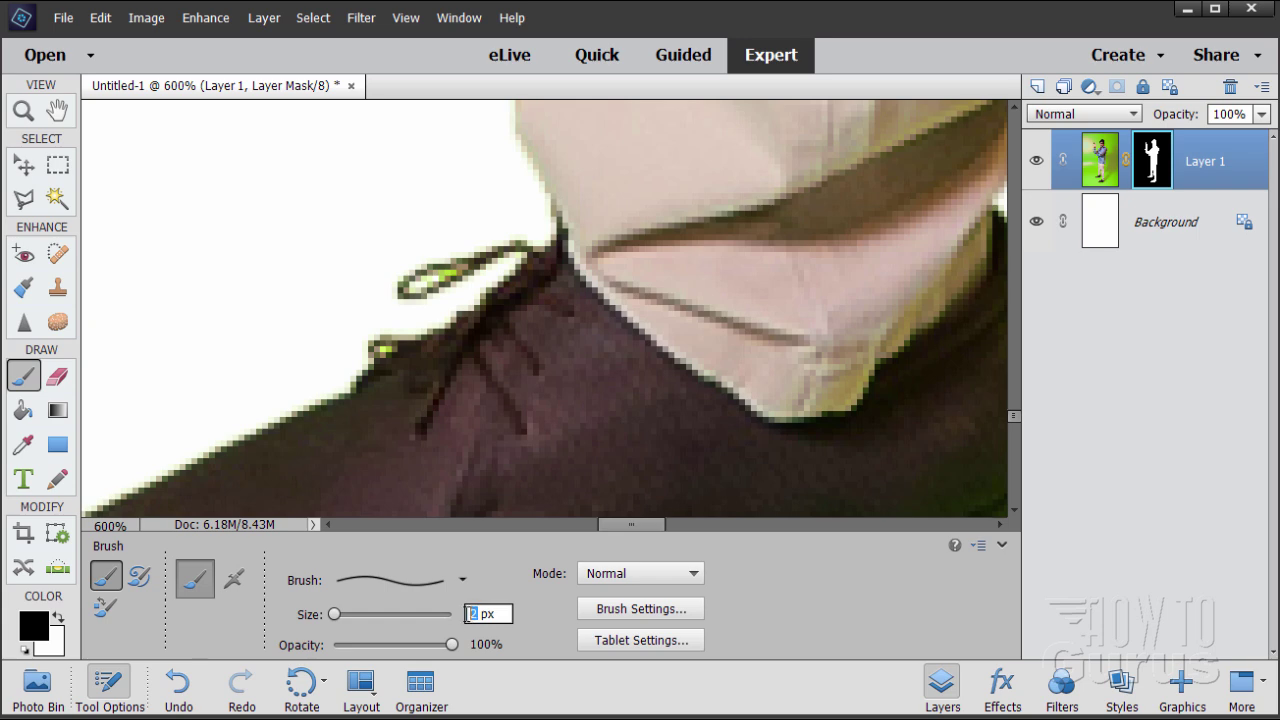
pyautogui.write('1')
pyautogui.press('Return')
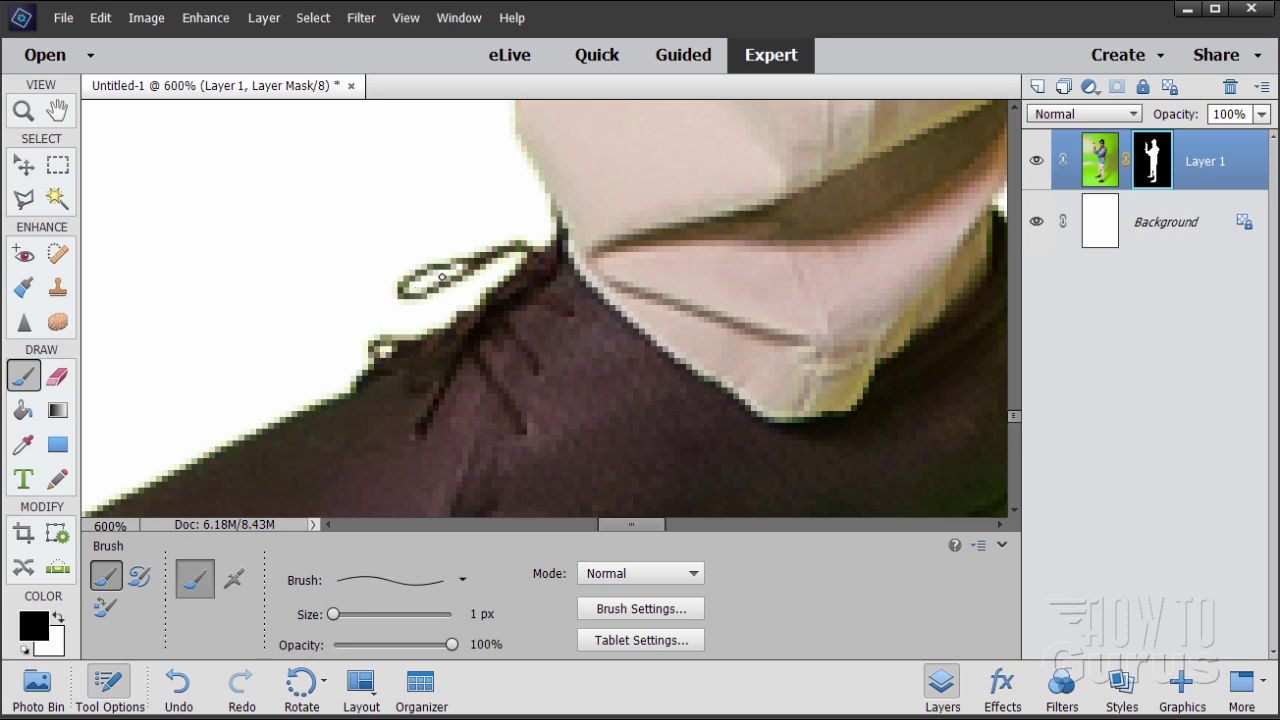
# Mask out the green inside the lace loop of the other shoe with the 1 px black brush.
pyautogui.moveTo(628, 528); pyautogui.dragTo(691, 527)
pyautogui.scroll(-10, 778, 360)
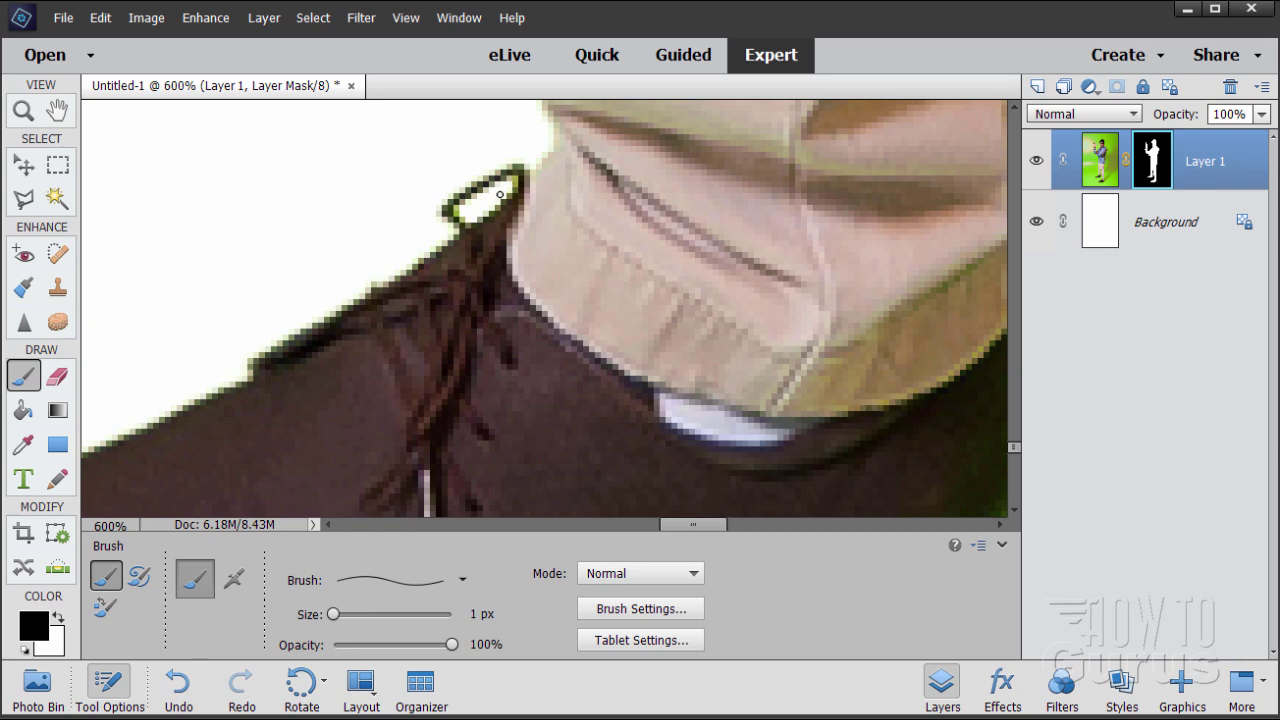
pyautogui.moveTo(507, 184); pyautogui.dragTo(480, 198)
# Examine the second shoe's sole and heel and the trouser cuff above it for remaining green areas and fringes.
pyautogui.moveTo(527, 418); pyautogui.dragTo(354, 234)
pyautogui.moveTo(542, 354); pyautogui.dragTo(543, 223)
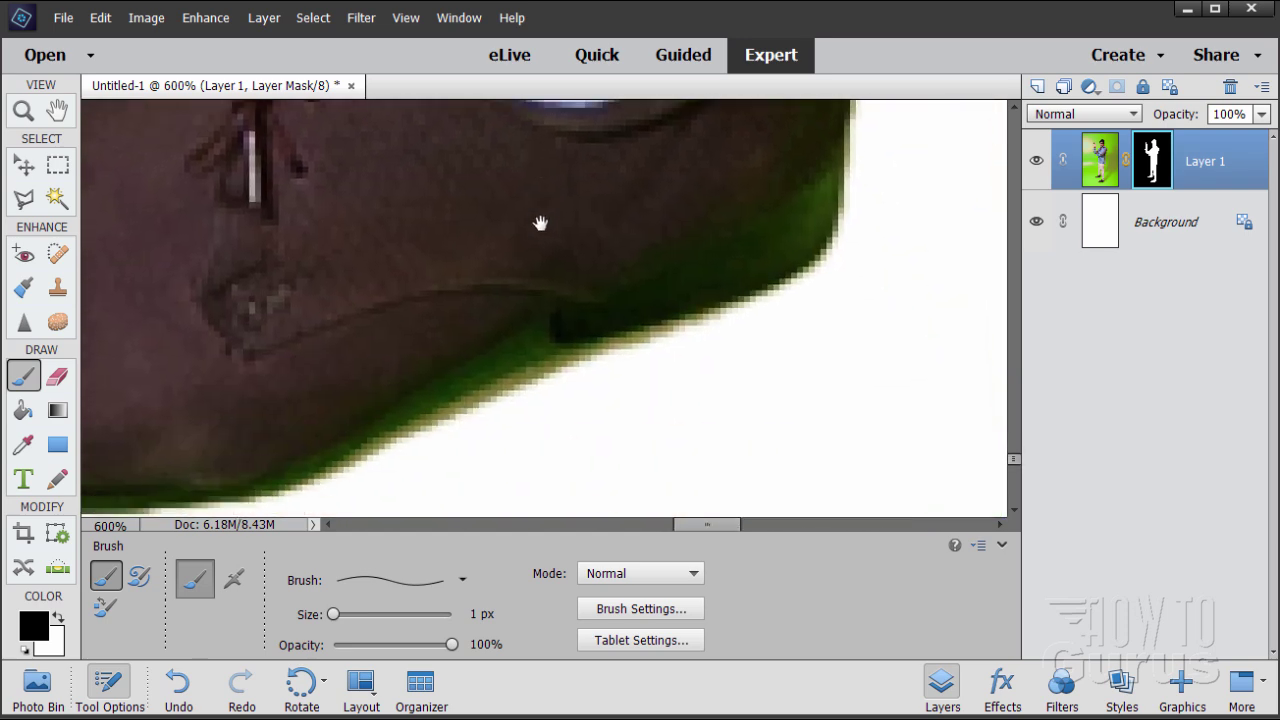
pyautogui.moveTo(400, 231); pyautogui.dragTo(569, 360)
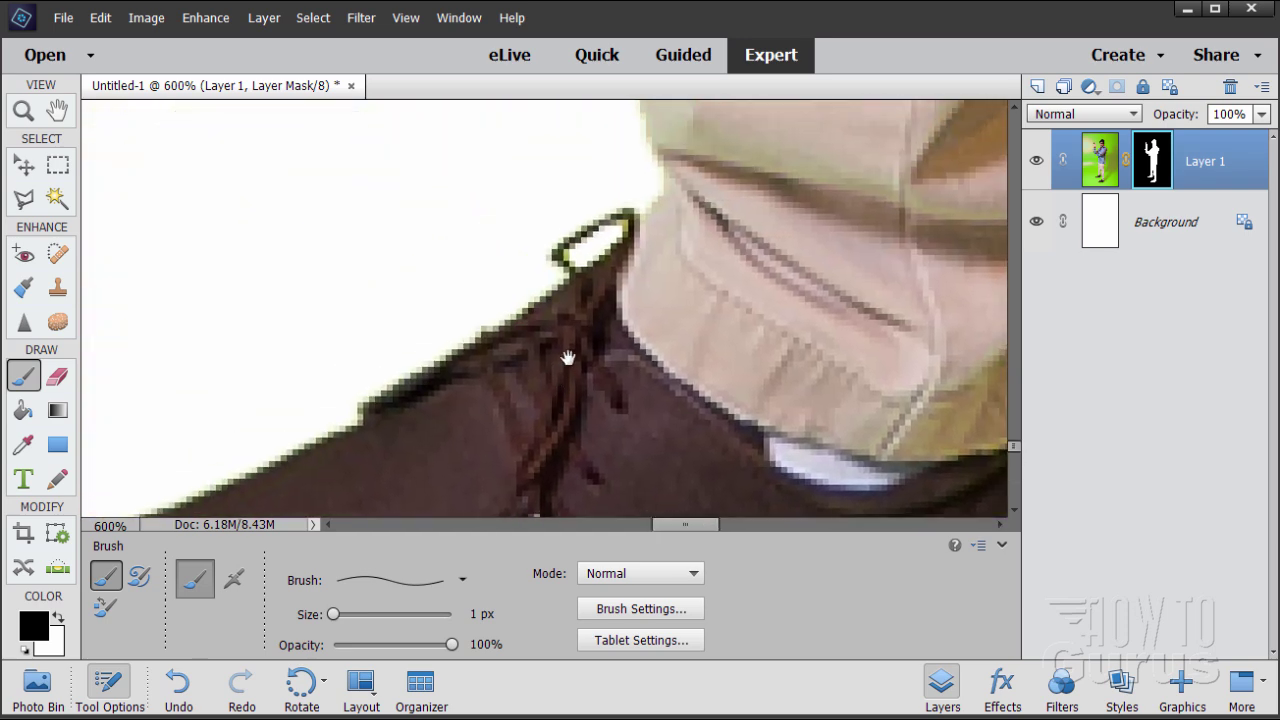
pyautogui.moveTo(665, 200); pyautogui.dragTo(583, 329)
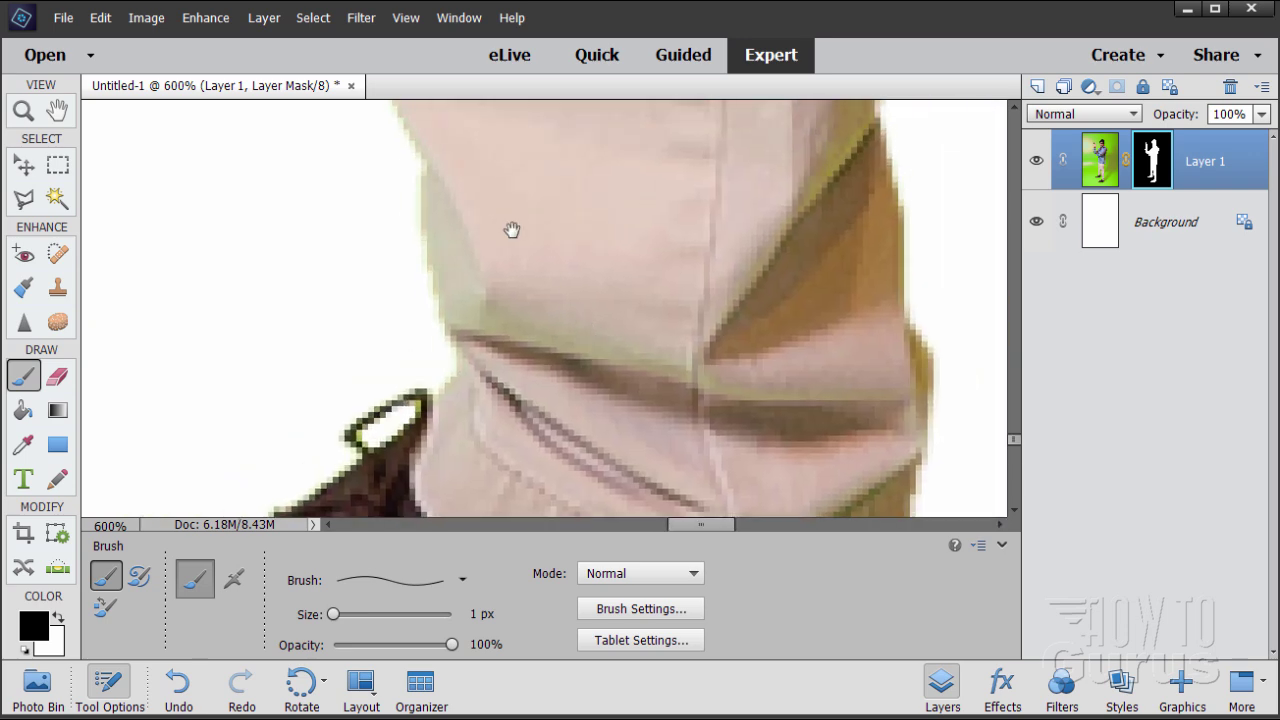
pyautogui.moveTo(511, 231)
pyautogui.mouseDown()
pyautogui.moveTo(558, 297)
pyautogui.moveTo(568, 352)
pyautogui.mouseUp()
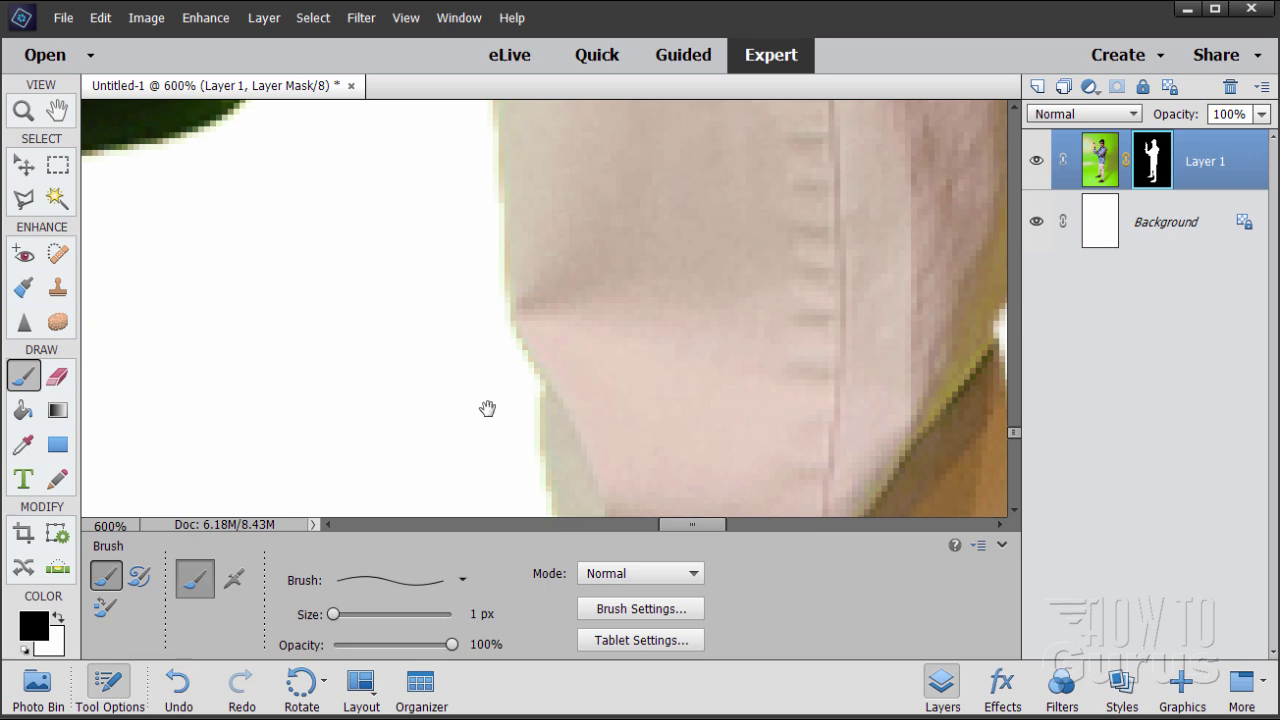
pyautogui.moveTo(489, 409); pyautogui.dragTo(377, 223)
pyautogui.moveTo(360, 330)
pyautogui.mouseDown()
pyautogui.moveTo(354, 303)
pyautogui.moveTo(270, 240)
pyautogui.moveTo(300, 315)
pyautogui.mouseUp()
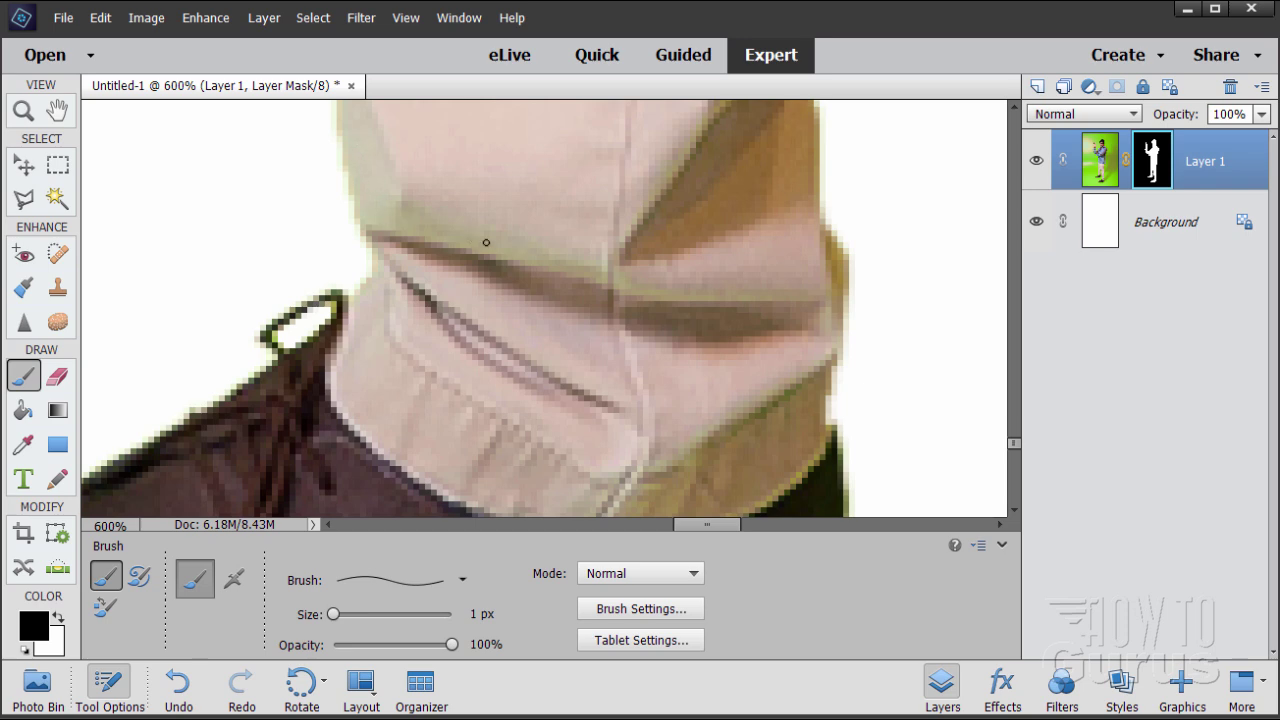
pyautogui.moveTo(328, 424); pyautogui.dragTo(391, 349)
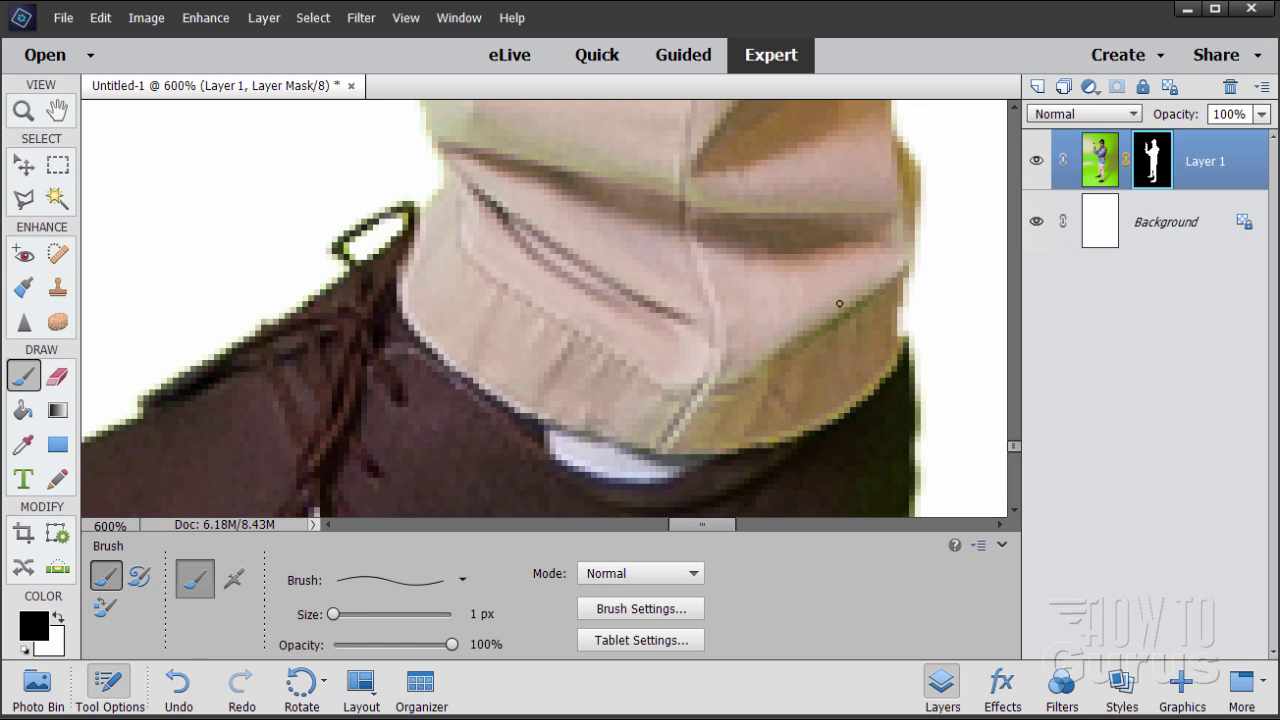
pyautogui.moveTo(574, 457)
pyautogui.mouseDown()
pyautogui.moveTo(506, 391)
pyautogui.moveTo(539, 298)
pyautogui.mouseUp()
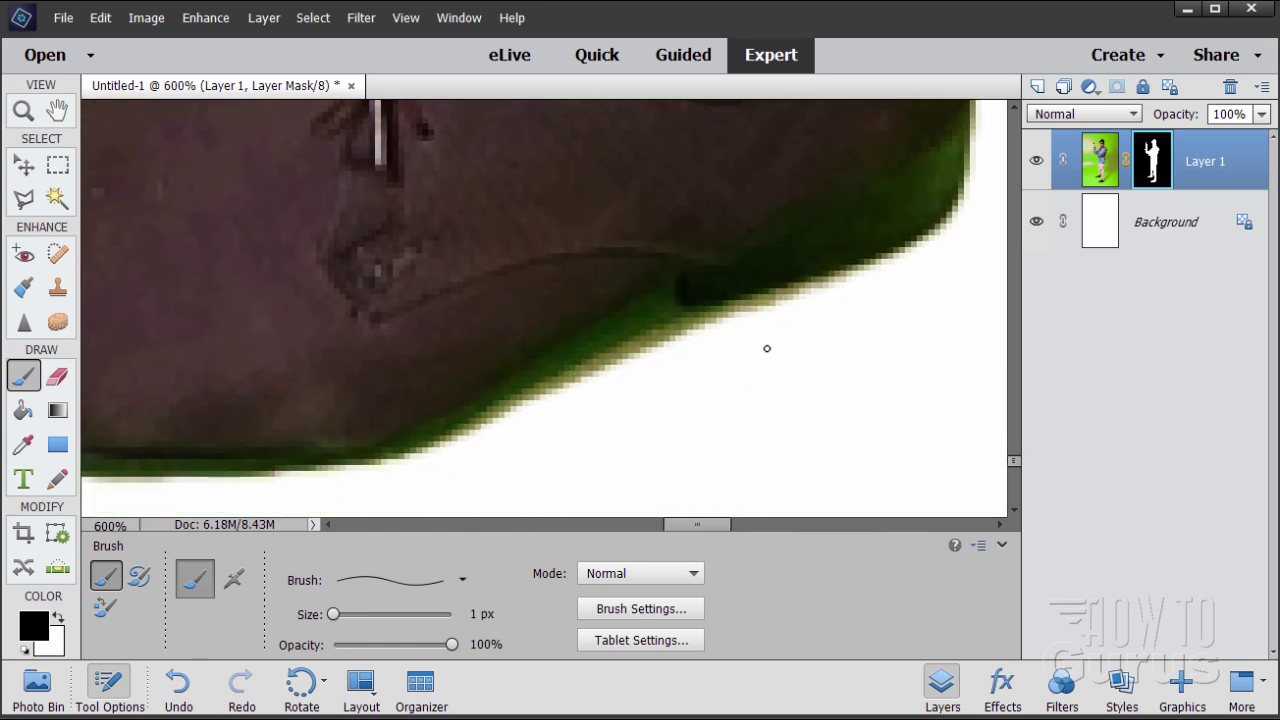
pyautogui.moveTo(767, 348); pyautogui.dragTo(787, 423)
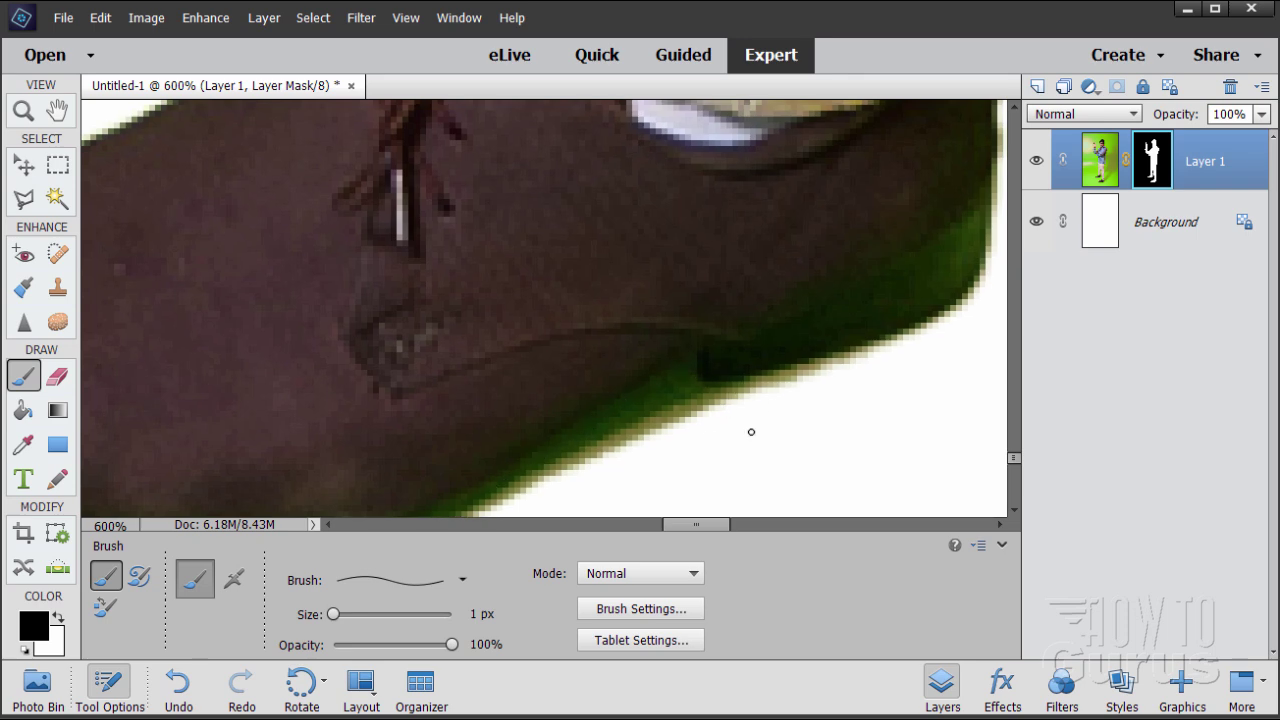
pyautogui.scroll(-2, 843, 381)
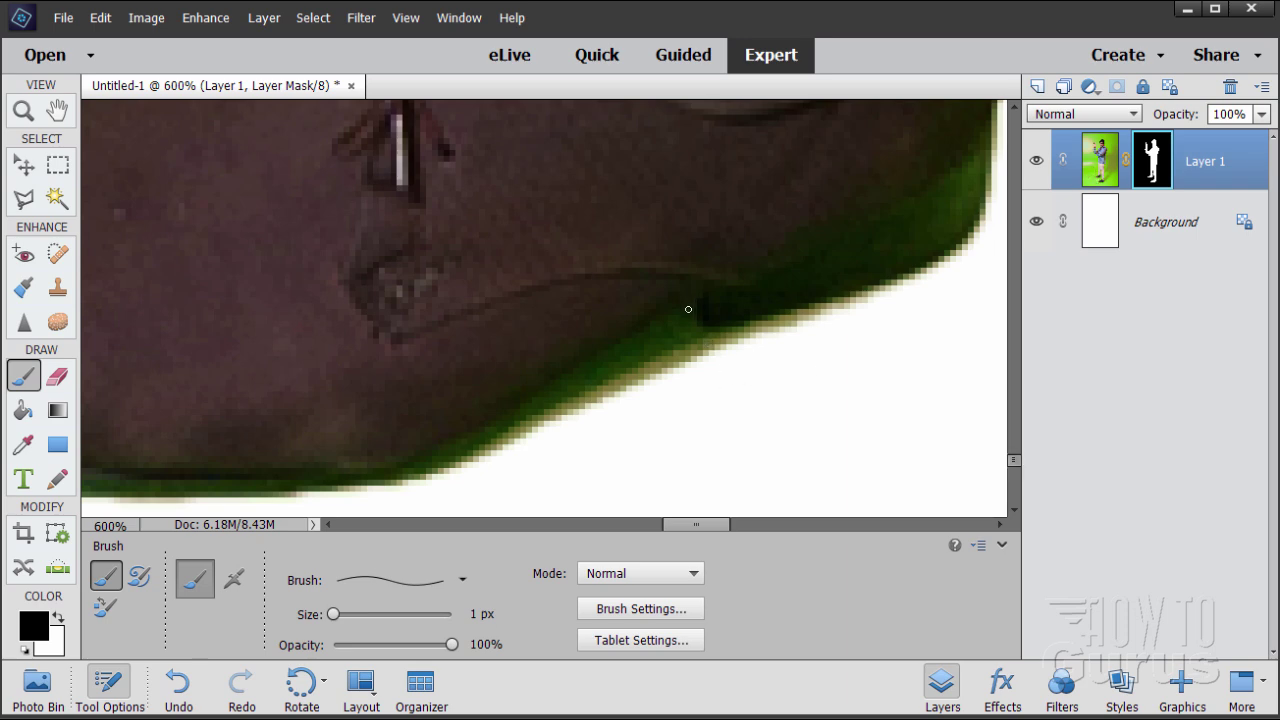
# Outline the green-fringed underside of the shoe from heel to sole with the Polygonal Lasso, using a 1 px feather.
pyautogui.click(24, 200)
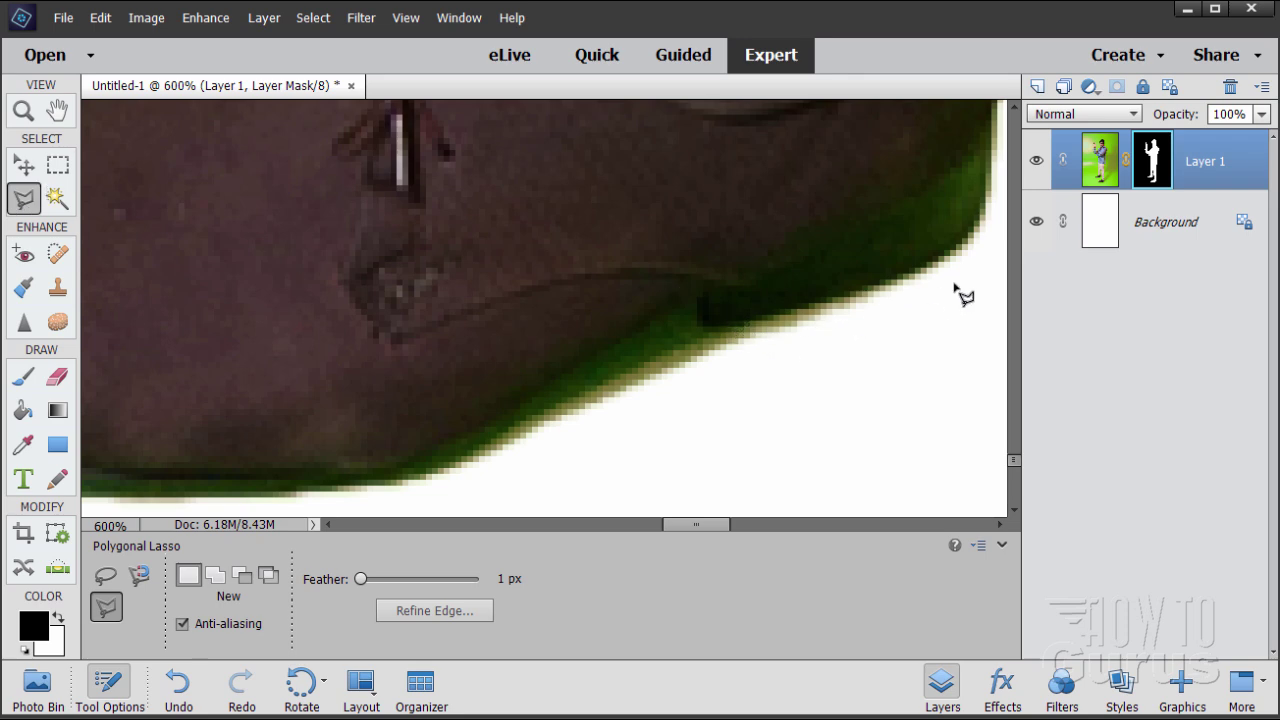
pyautogui.click(990, 186)
pyautogui.click(952, 252)
pyautogui.click(933, 262)
pyautogui.click(910, 272)
pyautogui.click(875, 287)
pyautogui.click(708, 334)
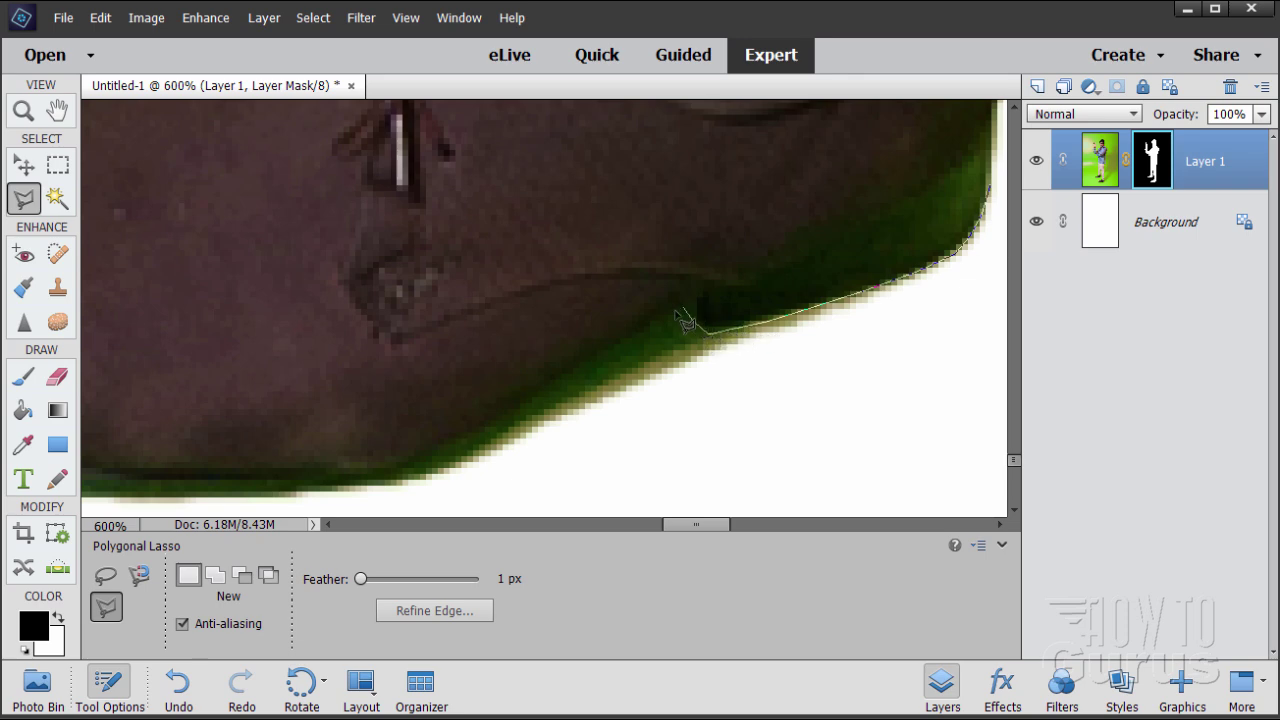
pyautogui.click(683, 308)
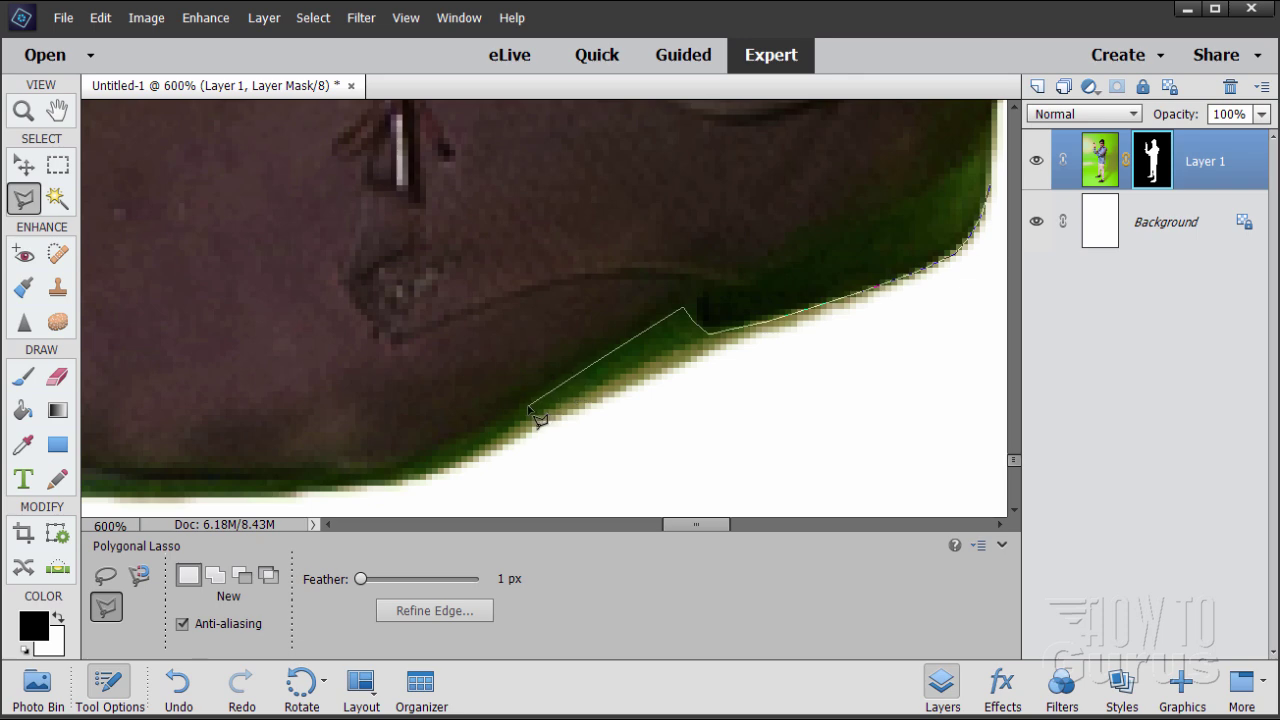
pyautogui.click(340, 487)
pyautogui.click(247, 483)
pyautogui.click(240, 504)
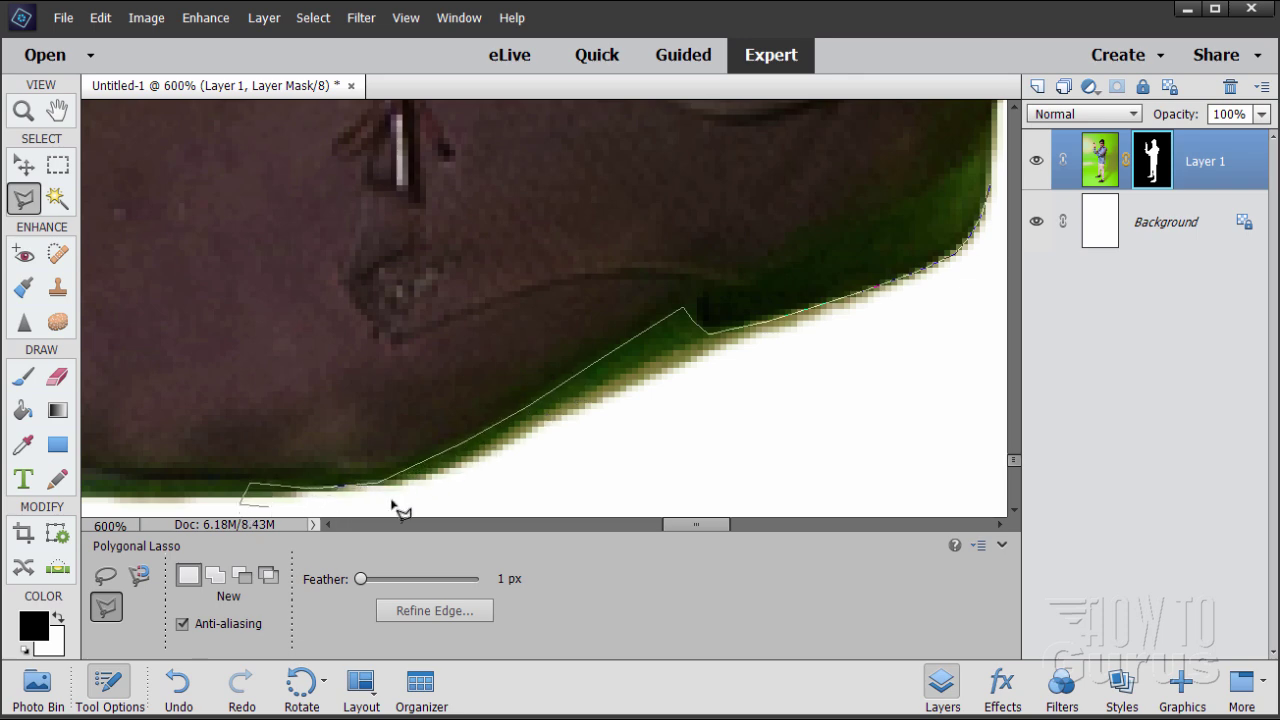
pyautogui.click(632, 485)
pyautogui.click(890, 352)
pyautogui.click(980, 252)
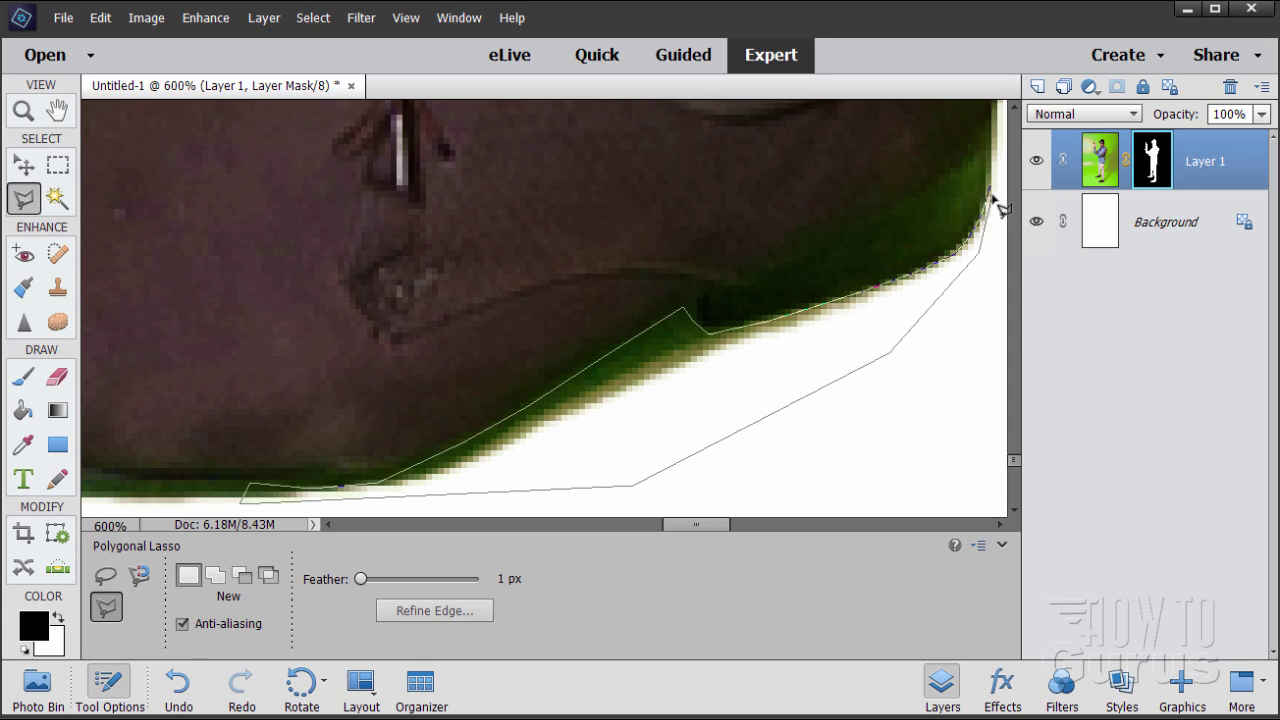
pyautogui.press('Escape')
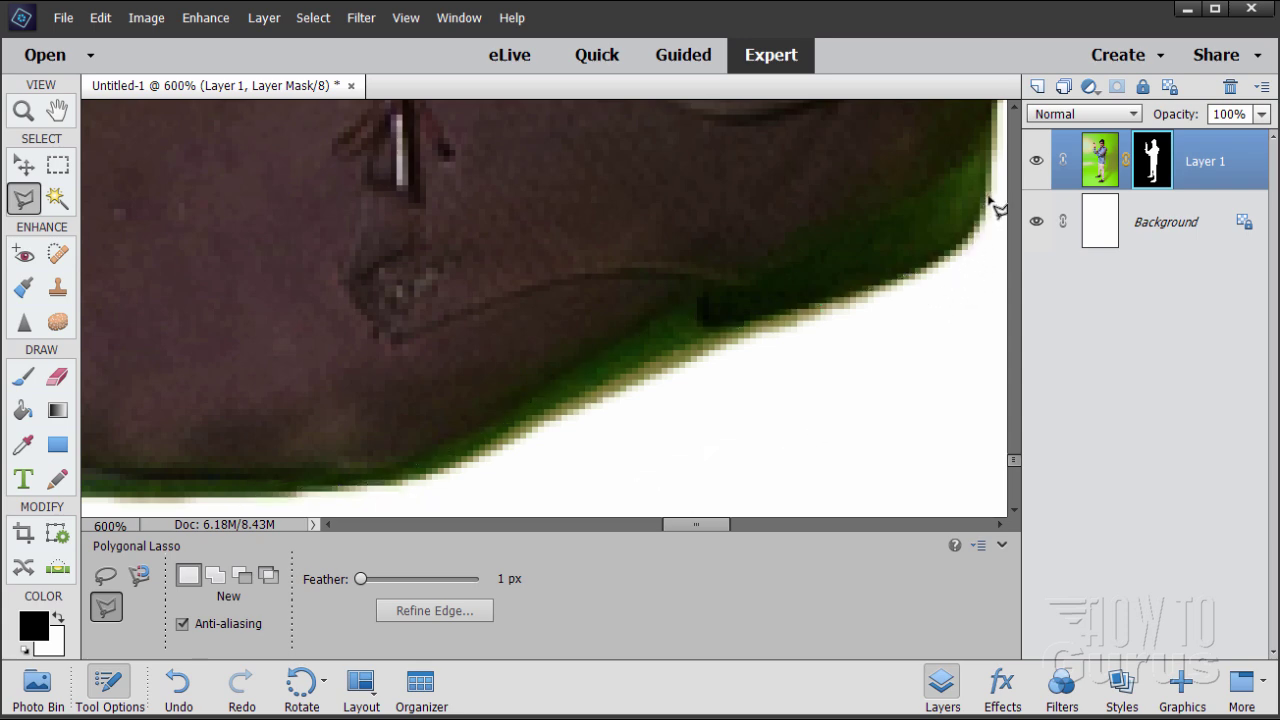
pyautogui.click(998, 208)
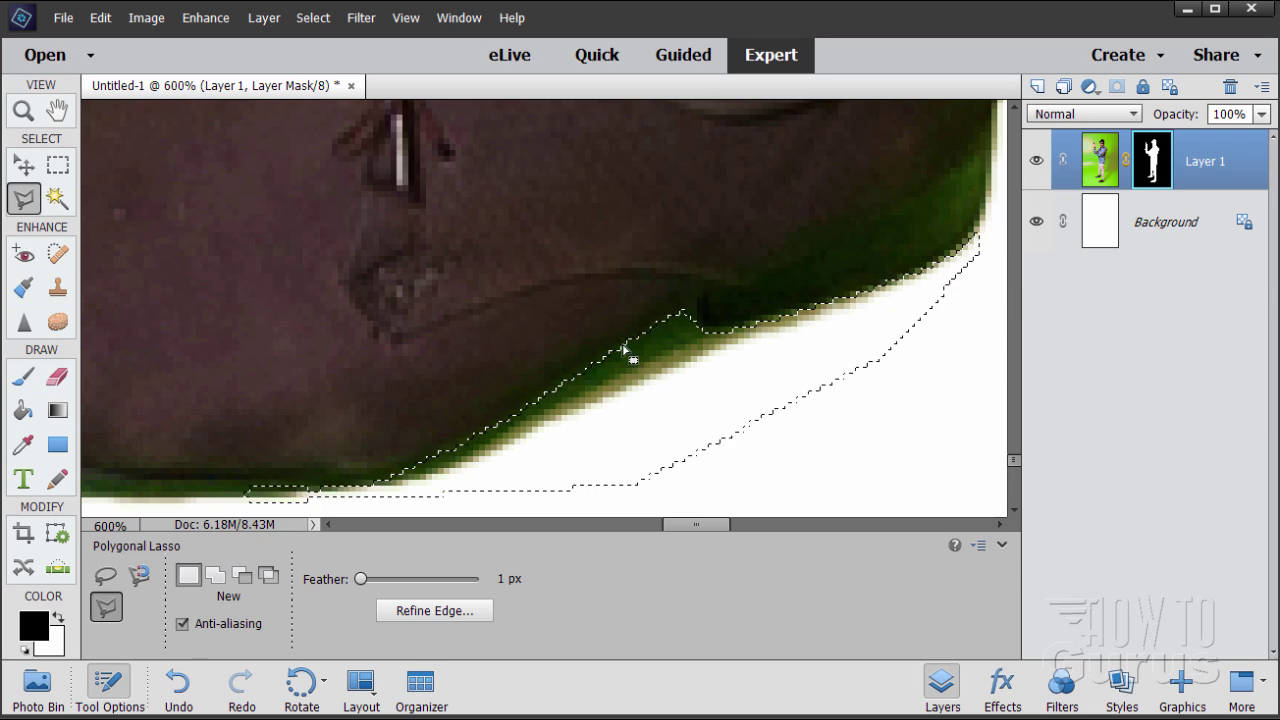
# Paint black on the layer mask within the selection, using a 20 px brush, to hide the green under the sole.
pyautogui.click(23, 380)
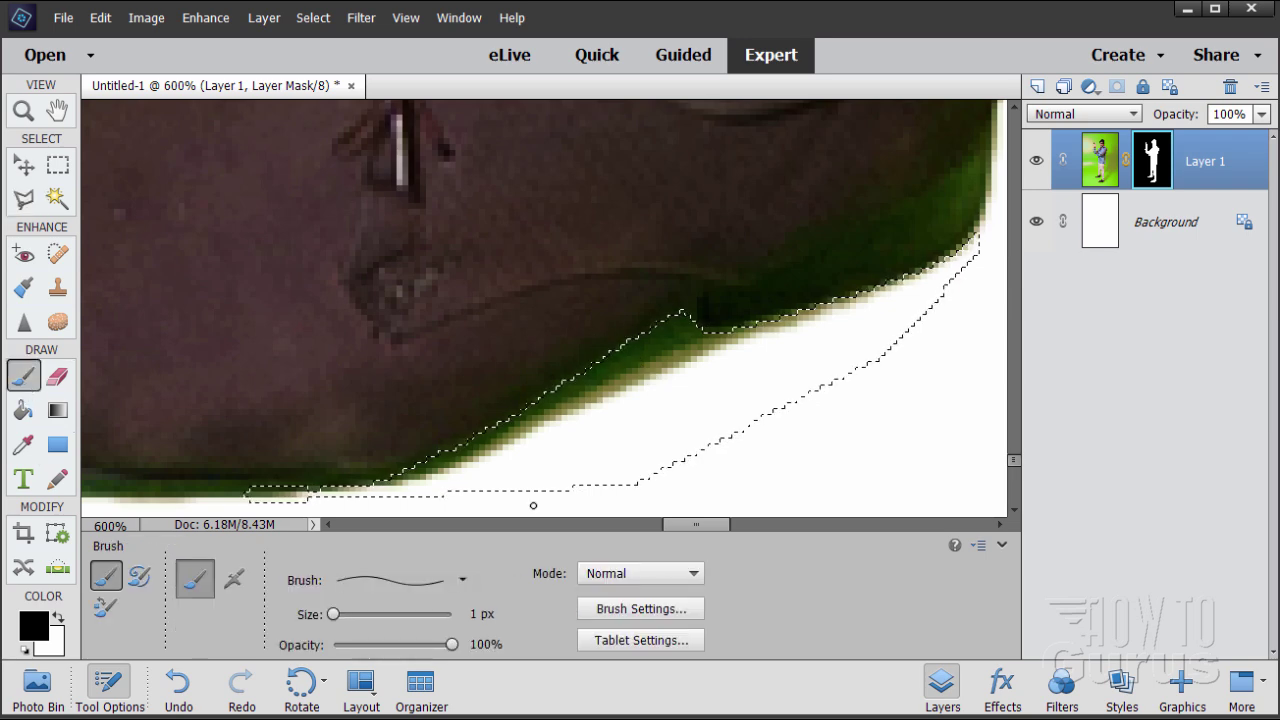
pyautogui.moveTo(334, 615); pyautogui.dragTo(355, 618)
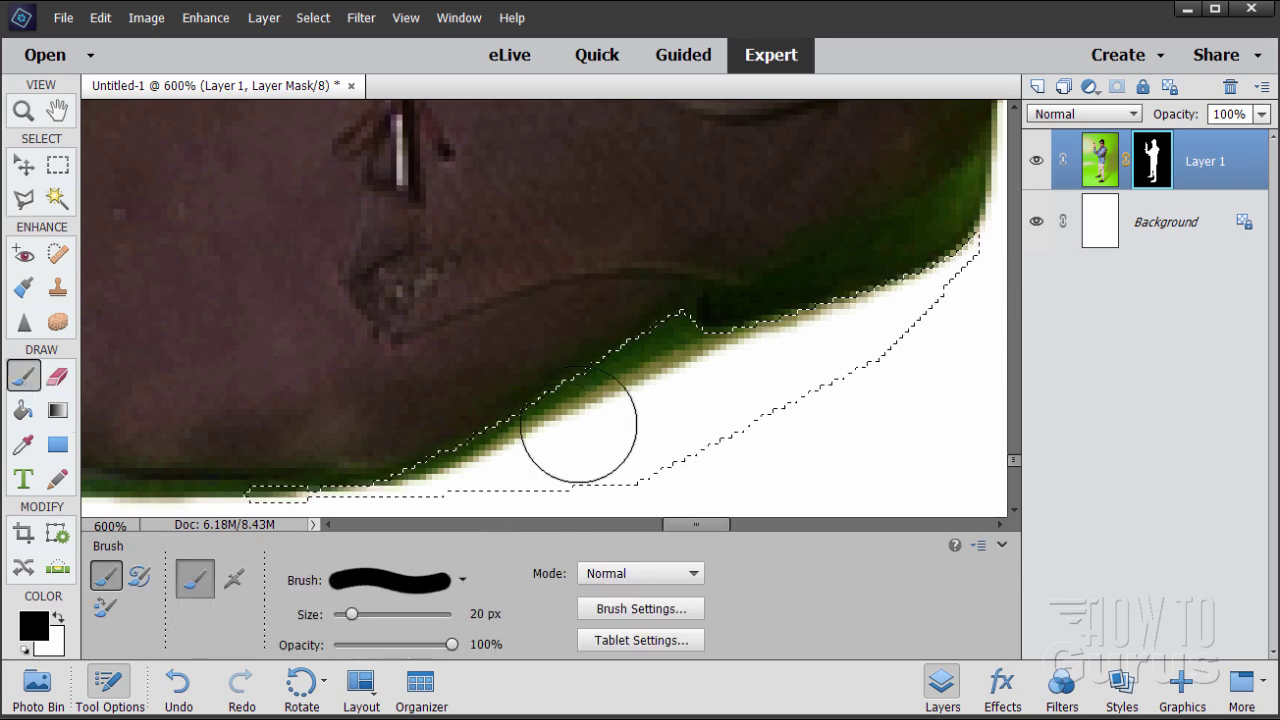
pyautogui.moveTo(578, 425); pyautogui.dragTo(822, 305)
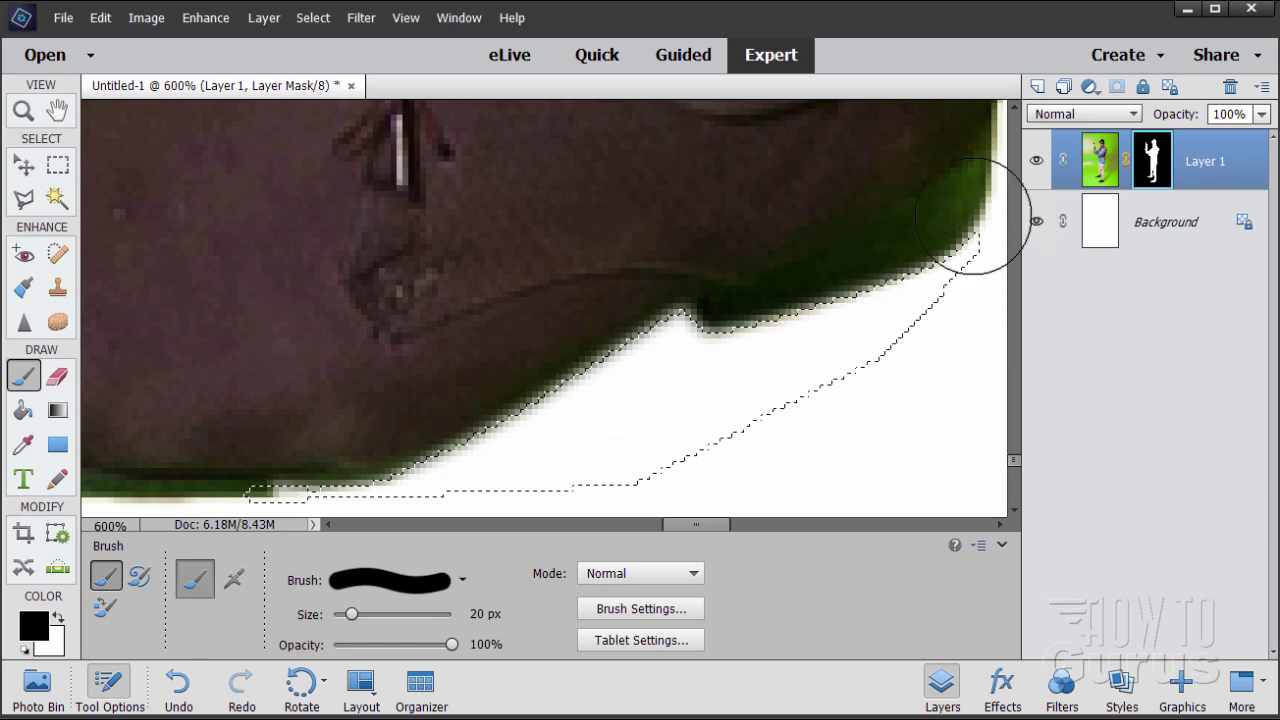
# Undo the mask painting and the sole selection, and activate the Move tool.
pyautogui.click(101, 18)
pyautogui.click(112, 40)
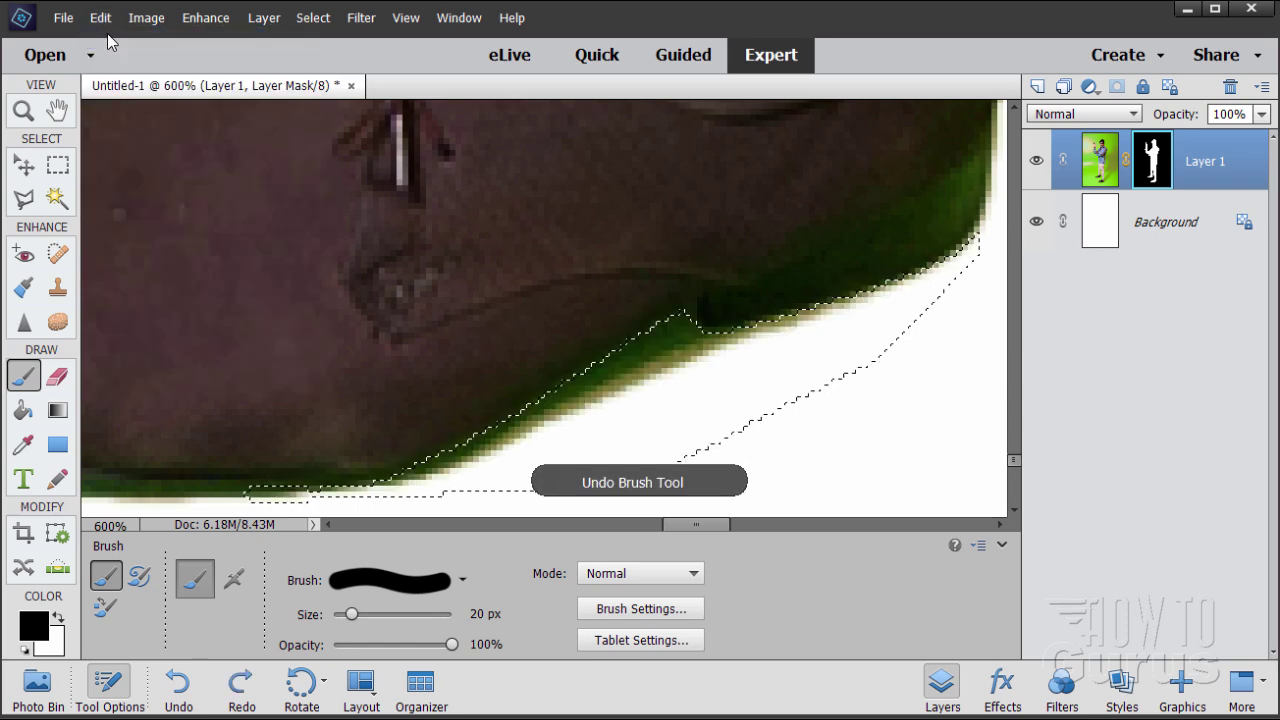
pyautogui.click(100, 18)
pyautogui.click(106, 40)
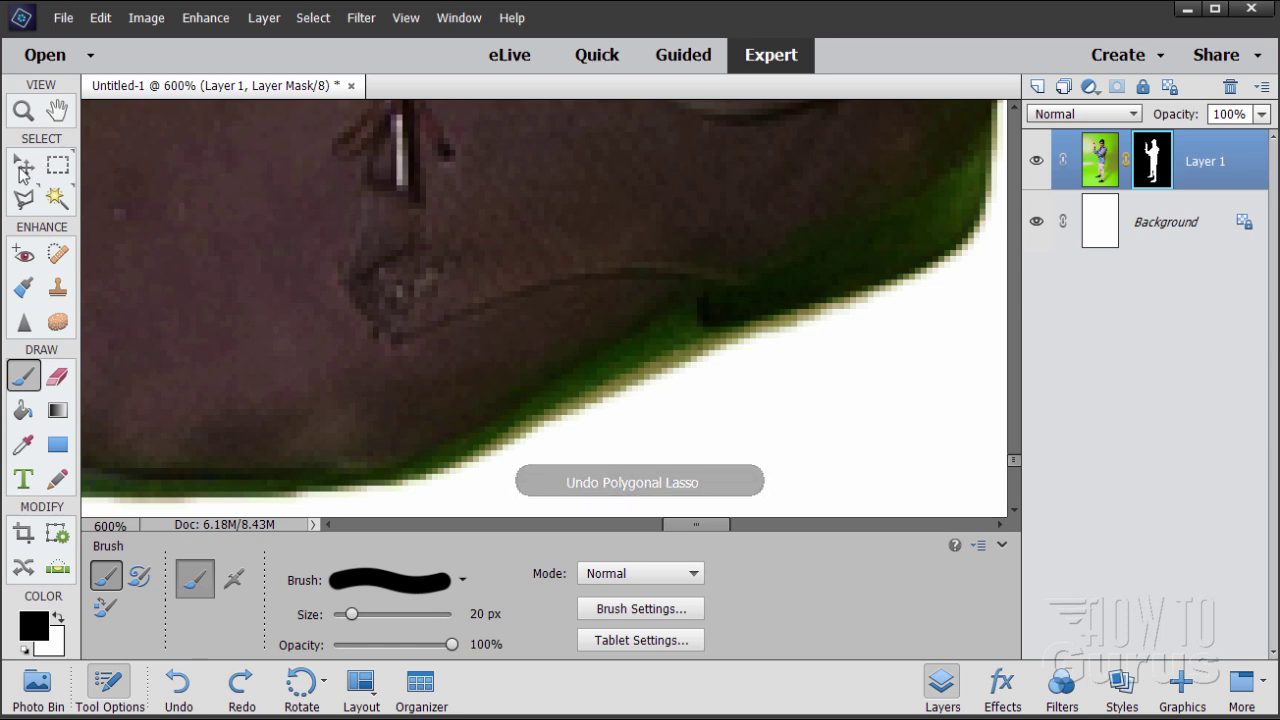
pyautogui.press('v')
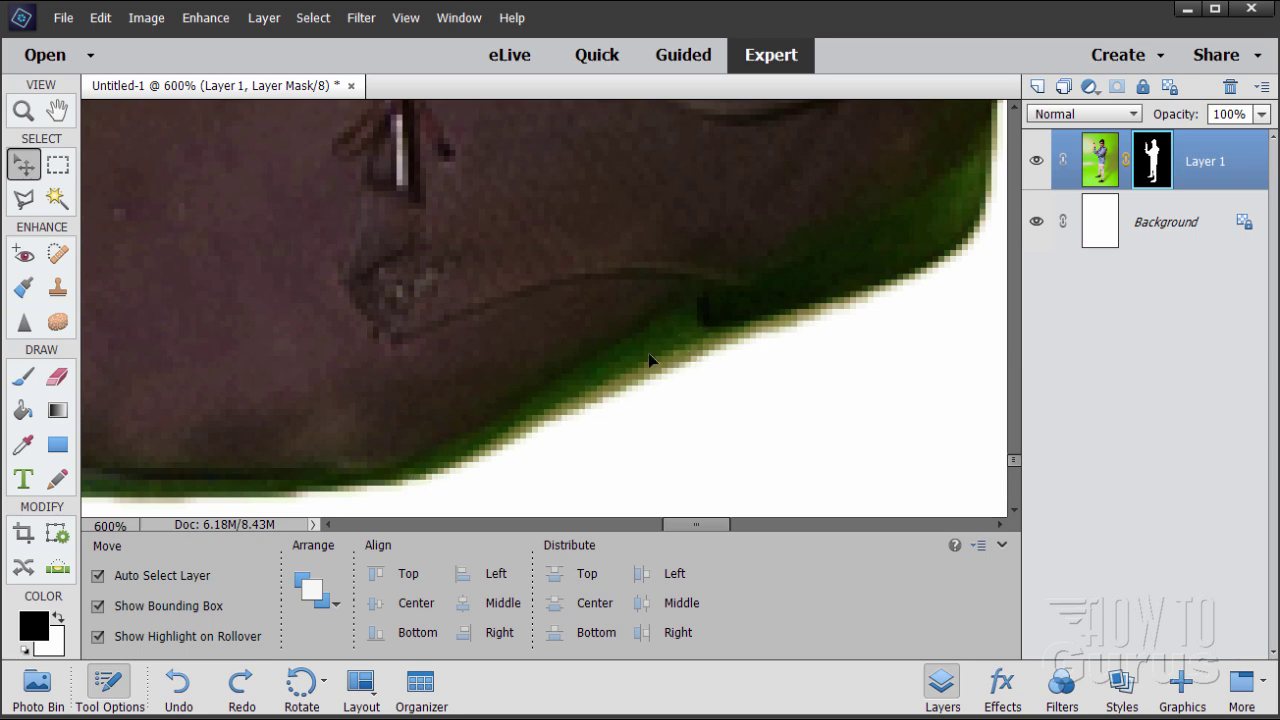
# Try desaturating the green edge under the shoe on the layer mask with the 5 px Sponge, and undo the strokes.
pyautogui.click(57, 322)
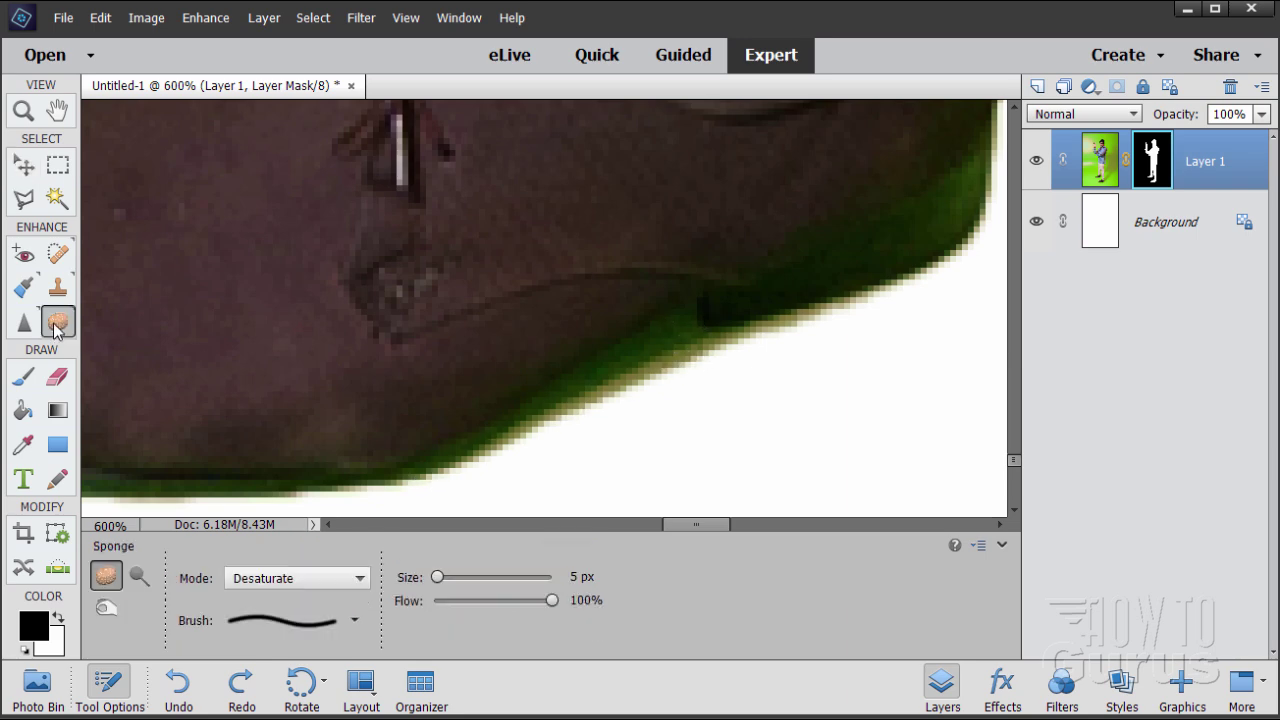
pyautogui.moveTo(612, 381)
pyautogui.mouseDown()
pyautogui.moveTo(652, 353)
pyautogui.moveTo(624, 363)
pyautogui.moveTo(636, 351)
pyautogui.moveTo(626, 365)
pyautogui.moveTo(687, 344)
pyautogui.moveTo(660, 368)
pyautogui.mouseUp()
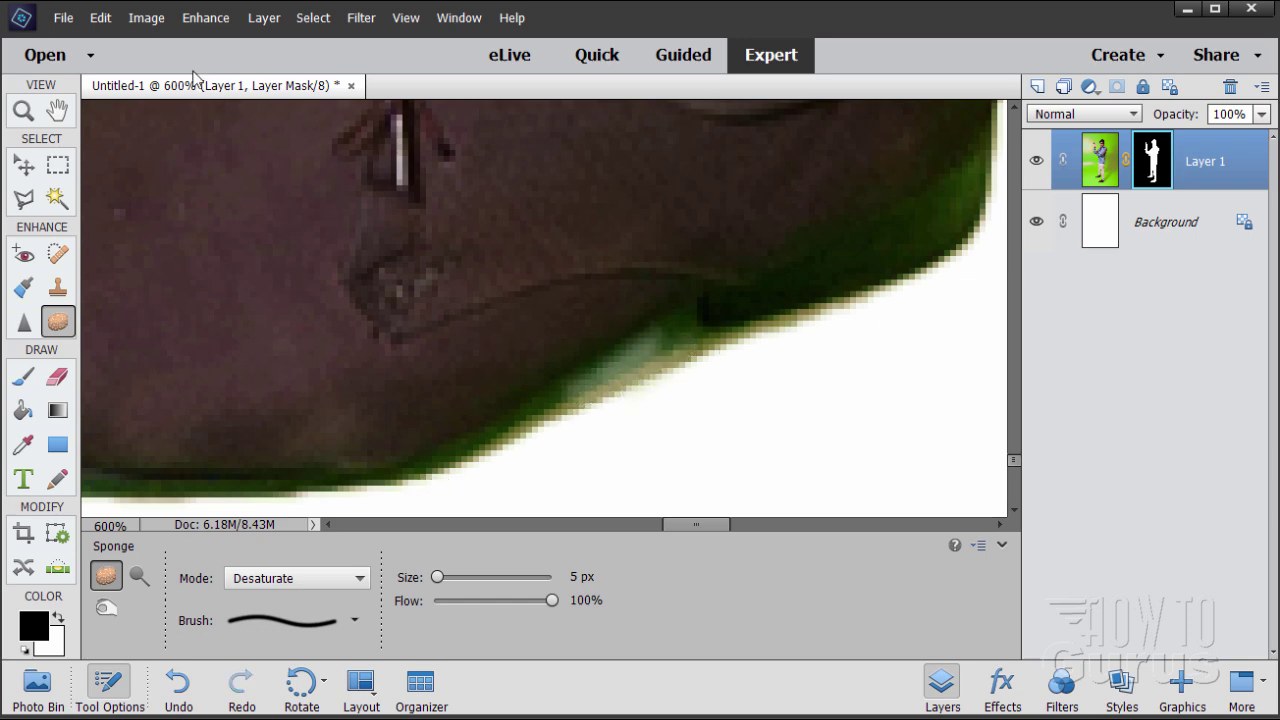
pyautogui.click(100, 17)
pyautogui.click(120, 40)
pyautogui.click(100, 18)
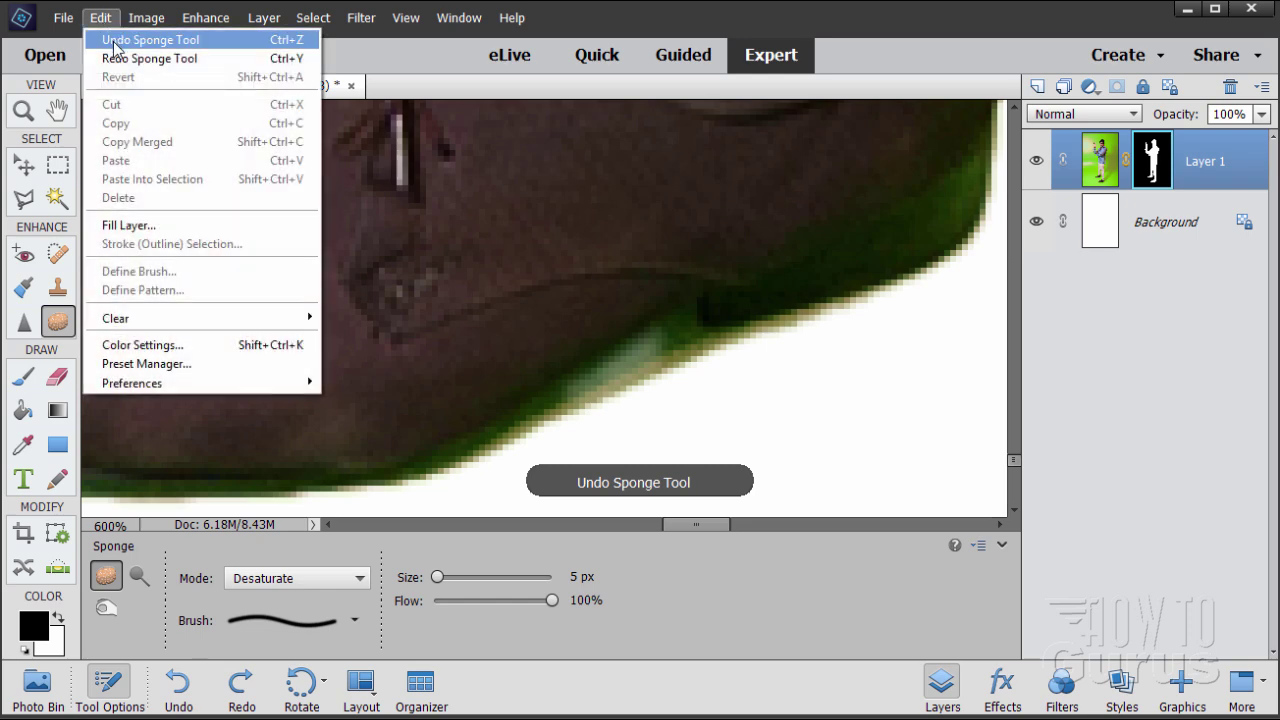
pyautogui.click(114, 42)
pyautogui.click(100, 17)
pyautogui.click(116, 42)
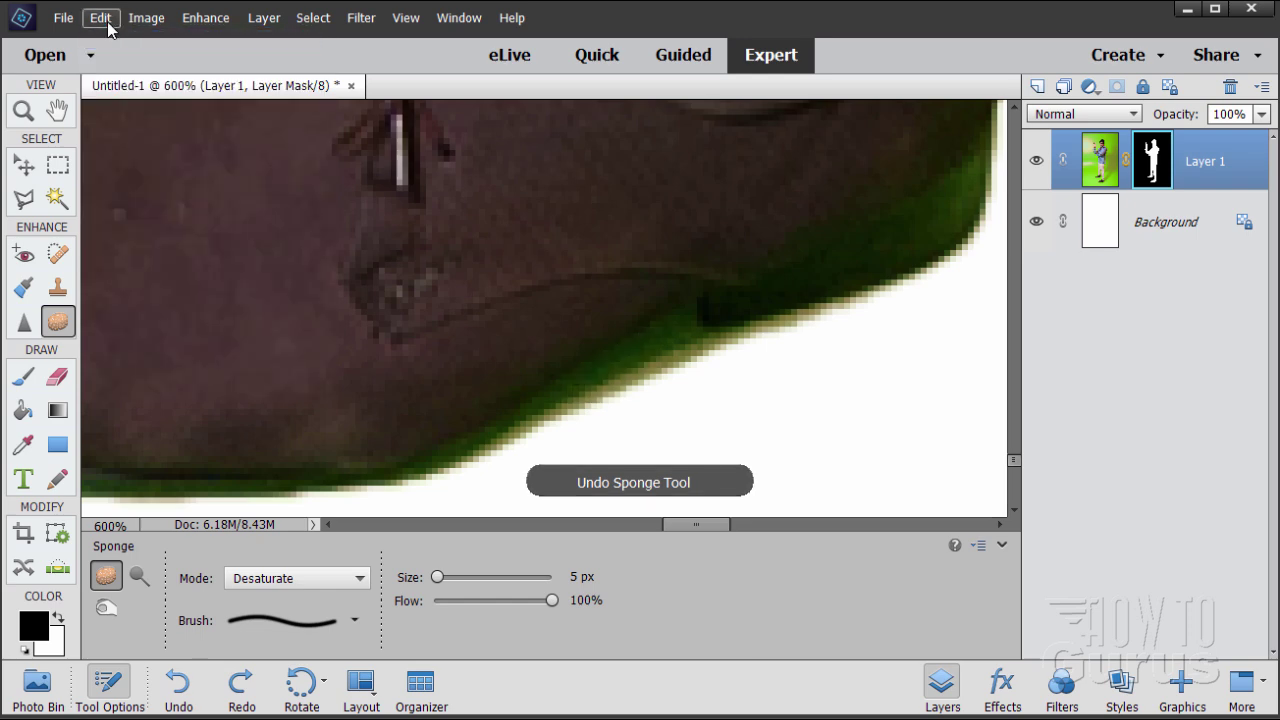
pyautogui.click(102, 18)
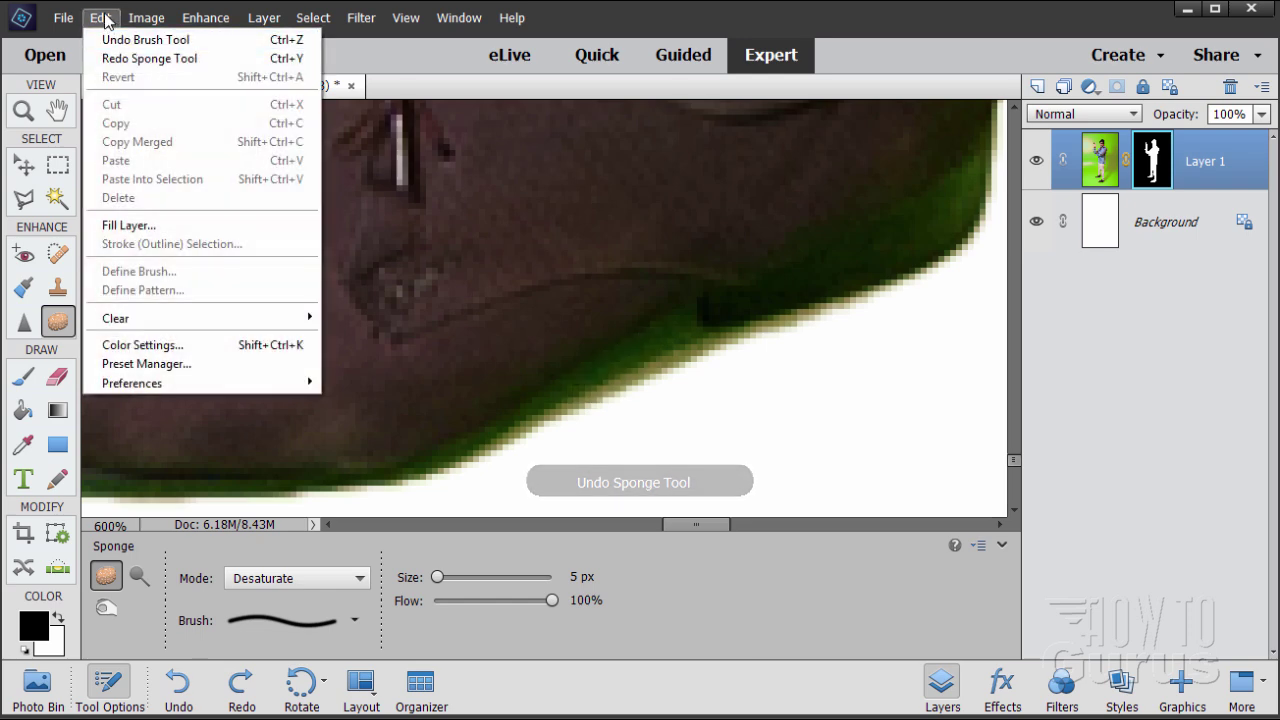
pyautogui.click(140, 40)
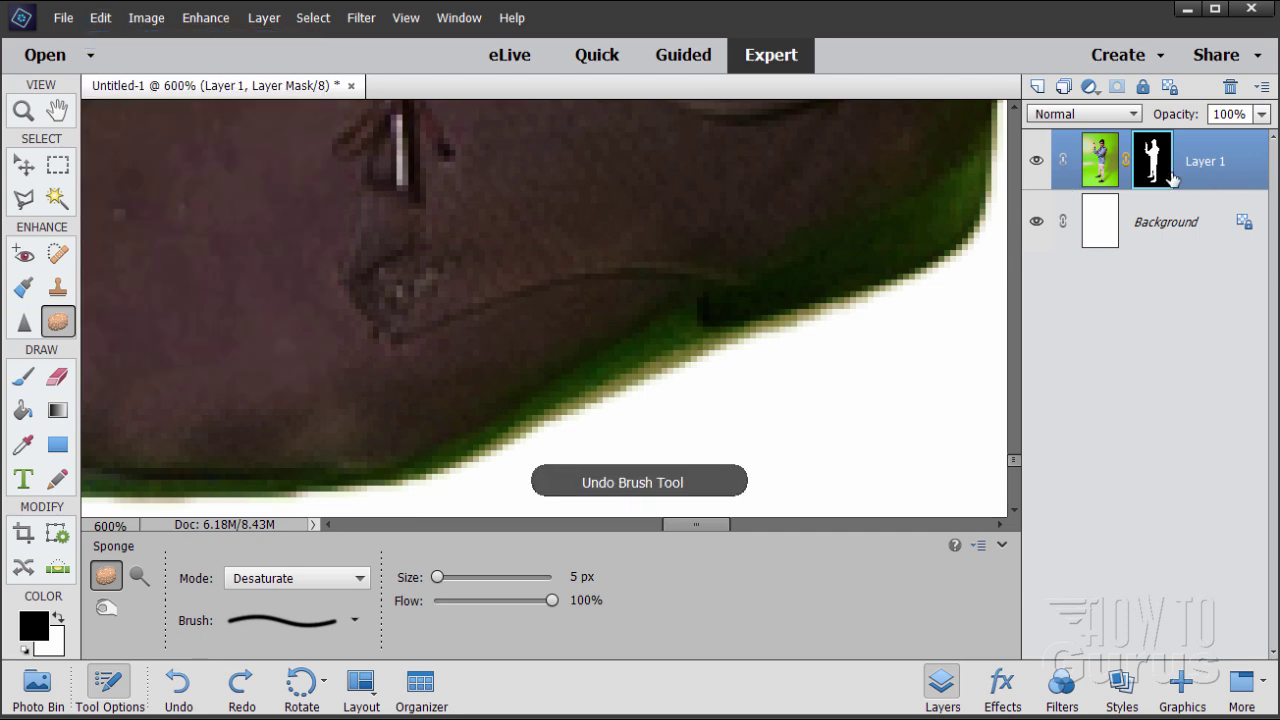
# Desaturate the green edge along the middle of the shoe's sole on Layer 1's image, using the Sponge at 5 px and 100% flow.
pyautogui.click(1103, 166)
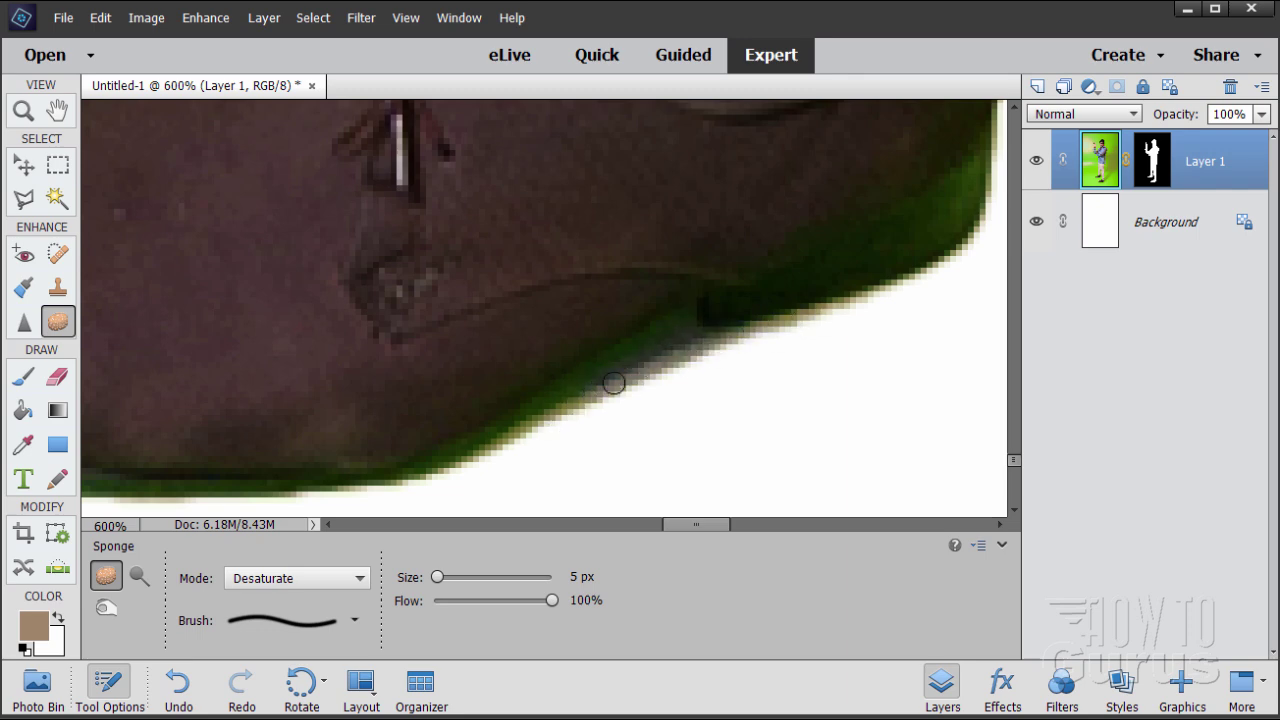
pyautogui.moveTo(614, 383)
pyautogui.mouseDown()
pyautogui.moveTo(566, 402)
pyautogui.moveTo(623, 374)
pyautogui.moveTo(551, 425)
pyautogui.moveTo(627, 382)
pyautogui.moveTo(664, 332)
pyautogui.moveTo(448, 463)
pyautogui.moveTo(553, 413)
pyautogui.moveTo(437, 470)
pyautogui.moveTo(490, 451)
pyautogui.moveTo(381, 491)
pyautogui.moveTo(437, 463)
pyautogui.moveTo(307, 486)
pyautogui.moveTo(496, 427)
pyautogui.moveTo(440, 468)
pyautogui.mouseUp()
pyautogui.moveTo(706, 338)
pyautogui.mouseDown()
pyautogui.moveTo(831, 300)
pyautogui.moveTo(769, 338)
pyautogui.moveTo(907, 286)
pyautogui.moveTo(804, 316)
pyautogui.mouseUp()
pyautogui.moveTo(571, 457); pyautogui.dragTo(751, 420)
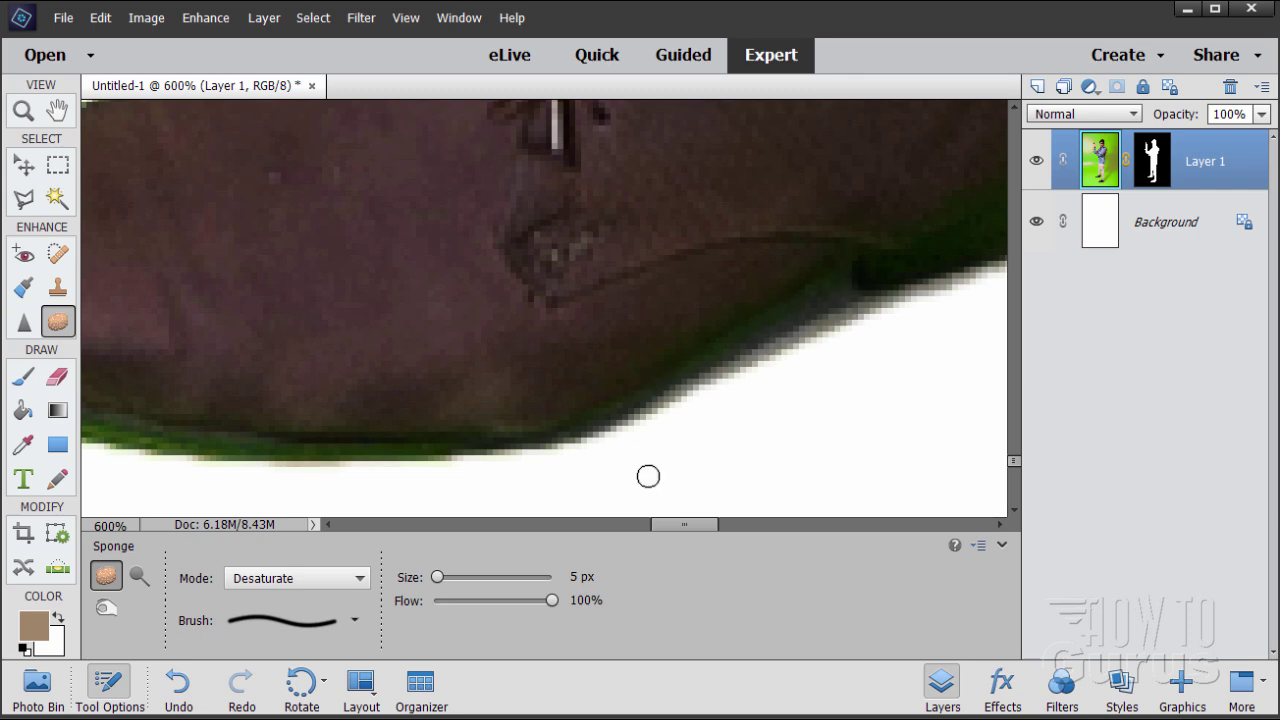
pyautogui.moveTo(649, 474); pyautogui.dragTo(739, 448)
pyautogui.moveTo(582, 449)
pyautogui.mouseDown()
pyautogui.moveTo(488, 448)
pyautogui.moveTo(663, 446)
pyautogui.moveTo(446, 448)
pyautogui.moveTo(627, 446)
pyautogui.moveTo(406, 430)
pyautogui.moveTo(451, 447)
pyautogui.moveTo(295, 421)
pyautogui.moveTo(534, 446)
pyautogui.moveTo(404, 454)
pyautogui.moveTo(533, 463)
pyautogui.moveTo(295, 438)
pyautogui.moveTo(424, 457)
pyautogui.moveTo(271, 424)
pyautogui.moveTo(471, 448)
pyautogui.moveTo(511, 469)
pyautogui.mouseUp()
# Desaturate the remaining green around the shoe's toe and heel, and fit the whole image on screen.
pyautogui.hscroll(-5, 537, 477)
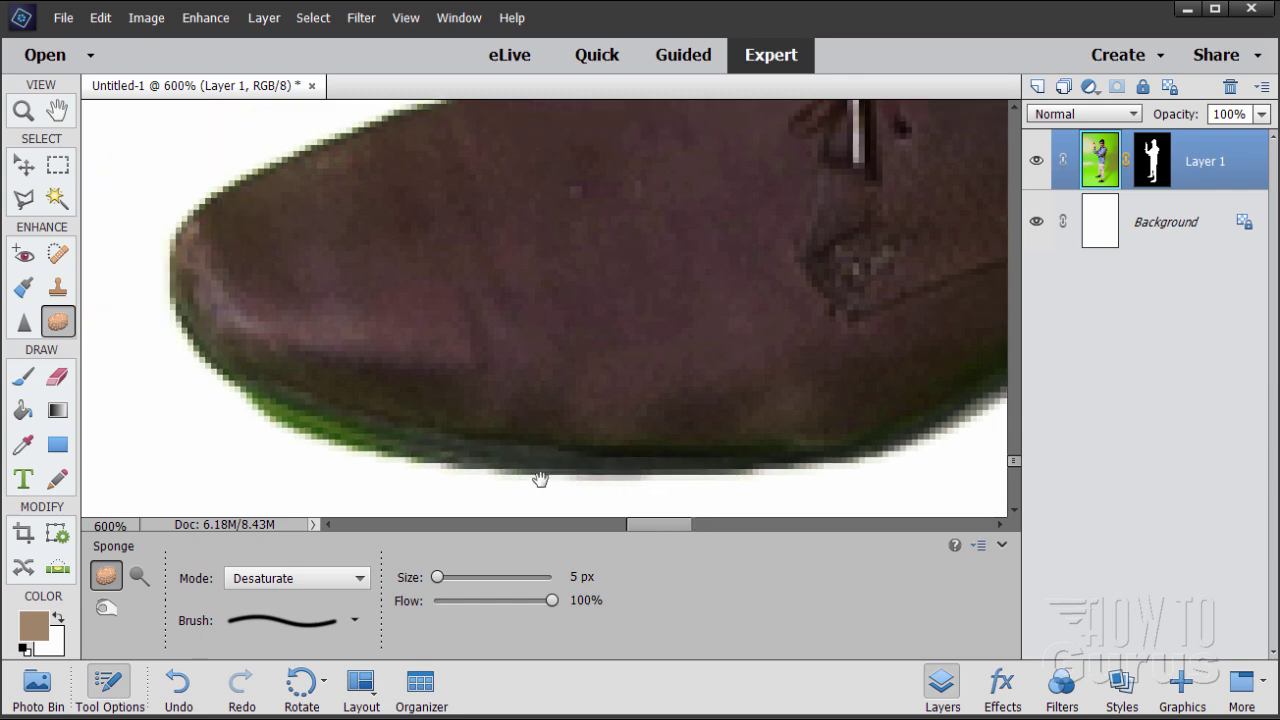
pyautogui.moveTo(414, 437)
pyautogui.mouseDown()
pyautogui.moveTo(537, 462)
pyautogui.moveTo(412, 425)
pyautogui.moveTo(578, 482)
pyautogui.moveTo(448, 460)
pyautogui.moveTo(633, 476)
pyautogui.moveTo(399, 428)
pyautogui.moveTo(469, 452)
pyautogui.moveTo(374, 414)
pyautogui.moveTo(488, 457)
pyautogui.moveTo(334, 389)
pyautogui.moveTo(513, 463)
pyautogui.moveTo(355, 397)
pyautogui.moveTo(363, 404)
pyautogui.moveTo(283, 288)
pyautogui.moveTo(326, 395)
pyautogui.moveTo(290, 303)
pyautogui.moveTo(392, 442)
pyautogui.moveTo(449, 458)
pyautogui.moveTo(337, 399)
pyautogui.moveTo(440, 439)
pyautogui.moveTo(322, 333)
pyautogui.moveTo(305, 267)
pyautogui.moveTo(325, 200)
pyautogui.moveTo(271, 235)
pyautogui.moveTo(332, 194)
pyautogui.moveTo(277, 268)
pyautogui.moveTo(290, 241)
pyautogui.moveTo(274, 318)
pyautogui.moveTo(303, 224)
pyautogui.moveTo(269, 329)
pyautogui.mouseUp()
pyautogui.moveTo(635, 529); pyautogui.dragTo(720, 509)
pyautogui.moveTo(763, 289)
pyautogui.mouseDown()
pyautogui.moveTo(689, 453)
pyautogui.moveTo(579, 344)
pyautogui.moveTo(502, 422)
pyautogui.moveTo(560, 381)
pyautogui.moveTo(481, 421)
pyautogui.moveTo(563, 387)
pyautogui.moveTo(480, 462)
pyautogui.moveTo(553, 400)
pyautogui.moveTo(516, 460)
pyautogui.moveTo(466, 463)
pyautogui.moveTo(525, 394)
pyautogui.moveTo(344, 477)
pyautogui.moveTo(554, 369)
pyautogui.moveTo(370, 464)
pyautogui.moveTo(548, 380)
pyautogui.moveTo(484, 476)
pyautogui.mouseUp()
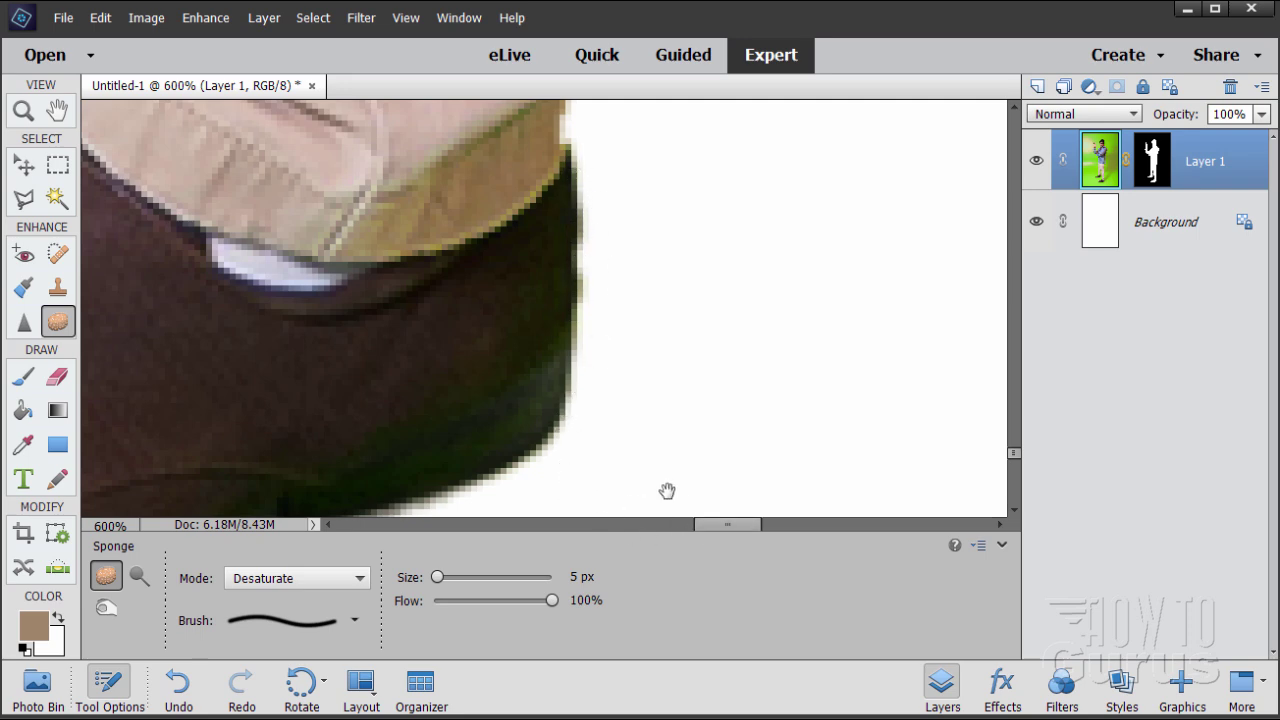
pyautogui.moveTo(666, 491); pyautogui.dragTo(684, 315)
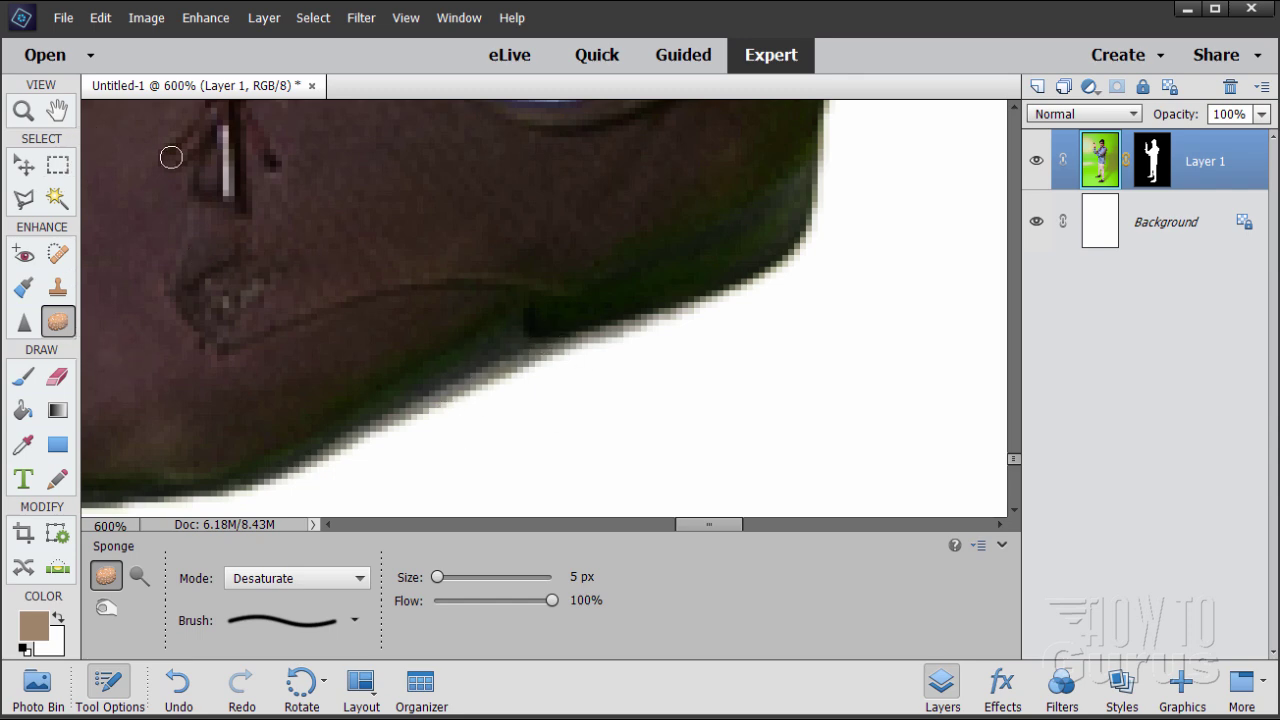
pyautogui.click(405, 18)
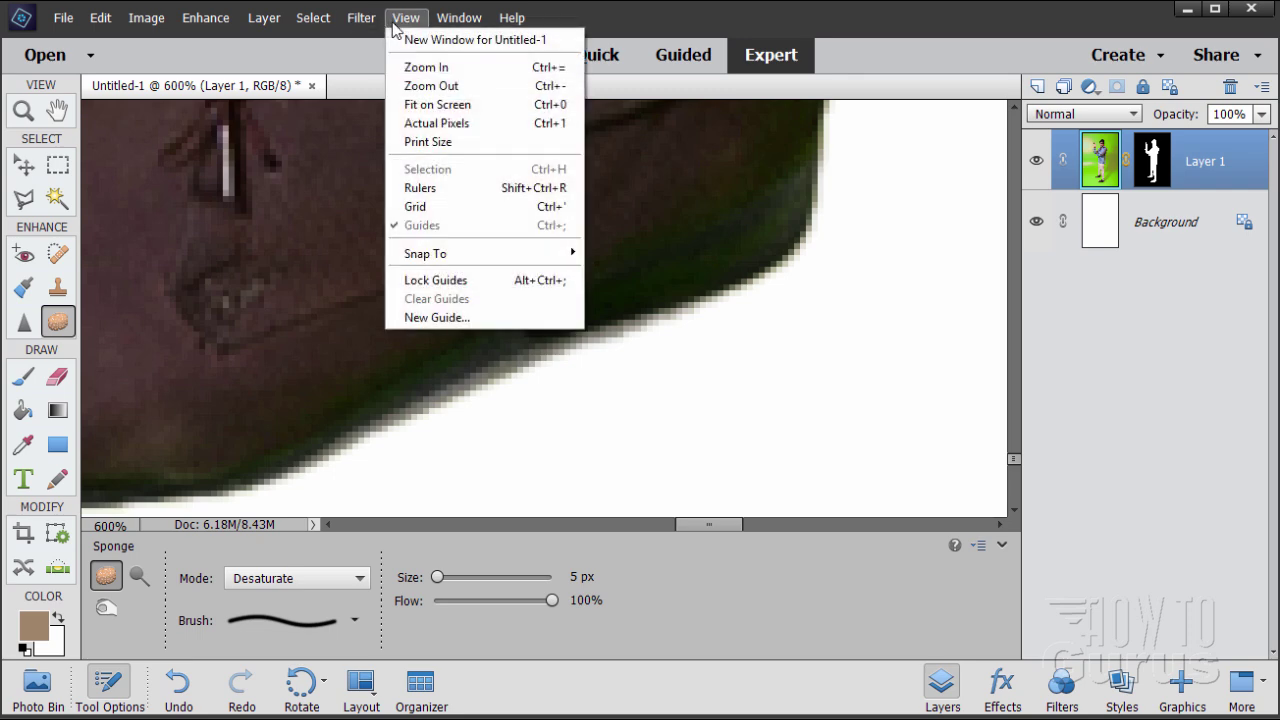
pyautogui.click(436, 106)
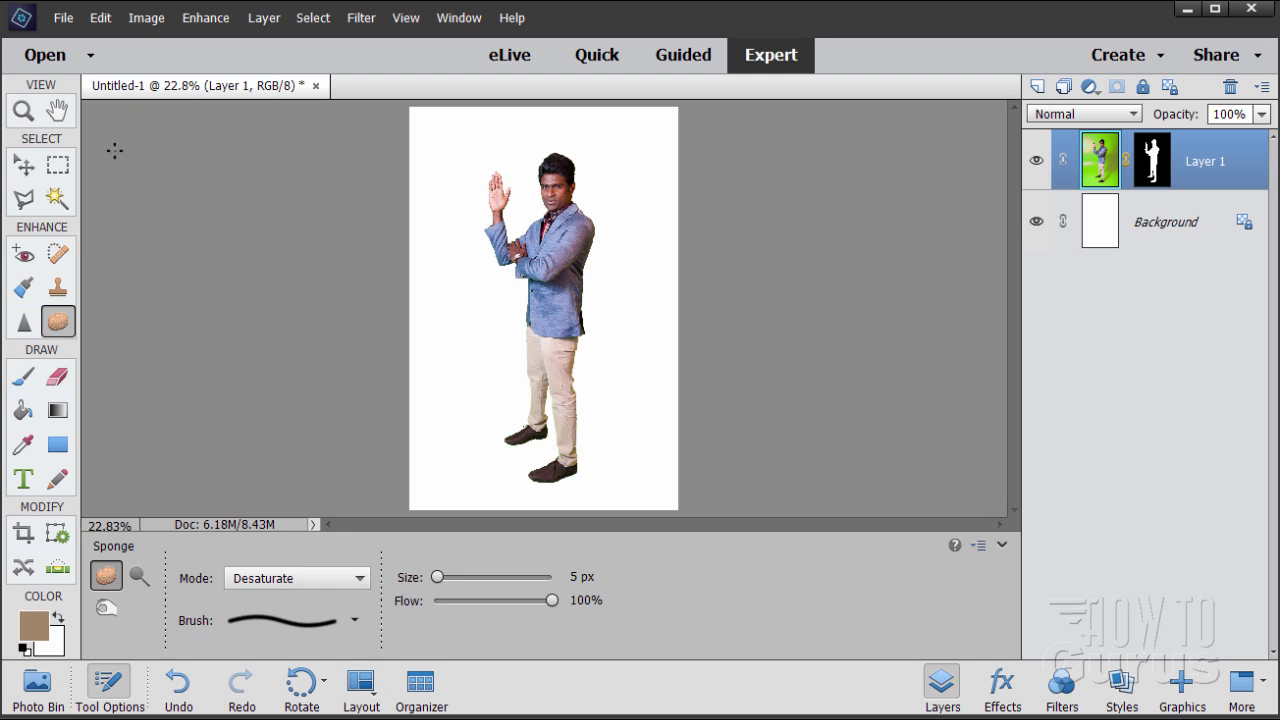
# Examine the trouser legs and both shoes at up to 100% zoom for remaining green, and return to the full image.
pyautogui.click(24, 112)
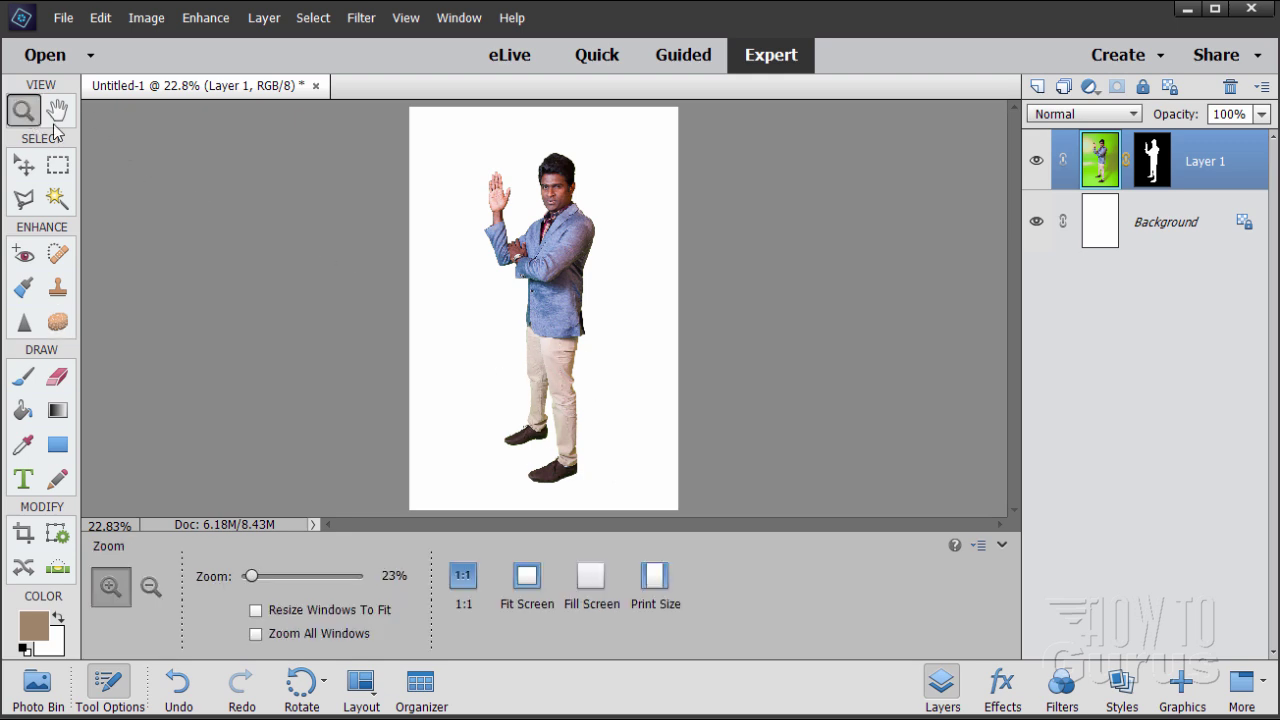
pyautogui.click(560, 448)
pyautogui.click(560, 448)
pyautogui.click(562, 451)
pyautogui.click(564, 455)
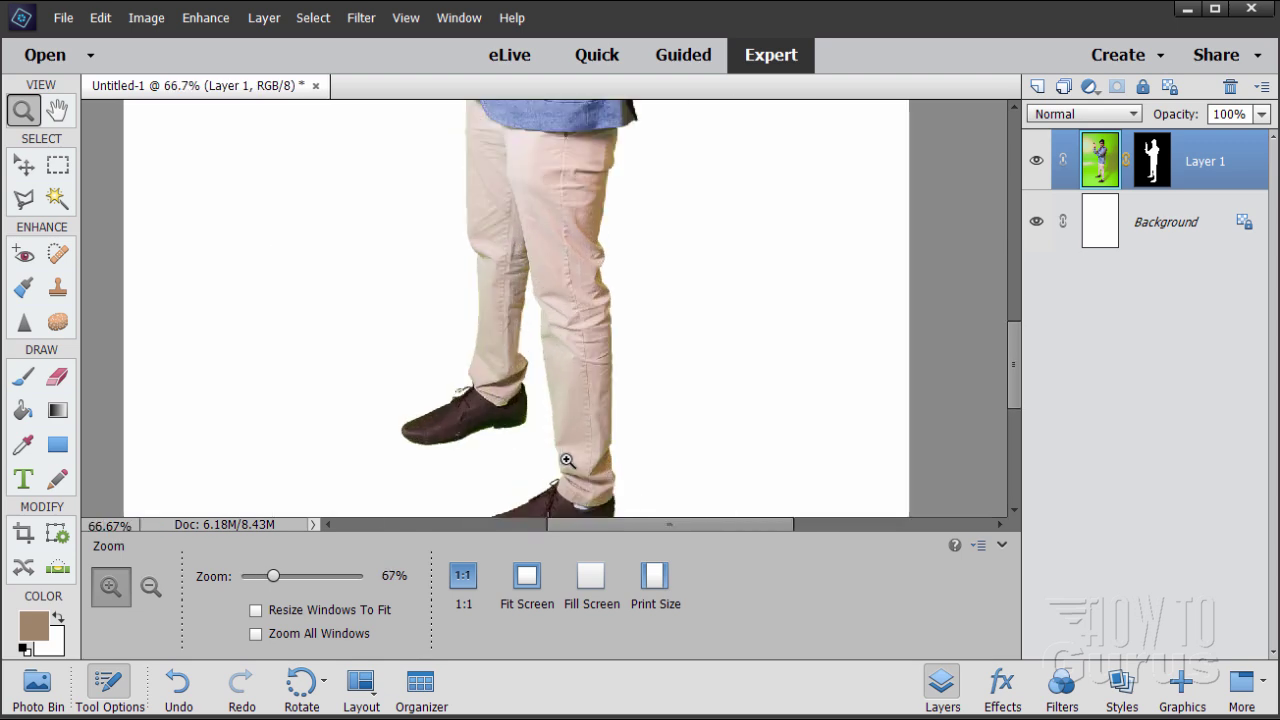
pyautogui.click(566, 459)
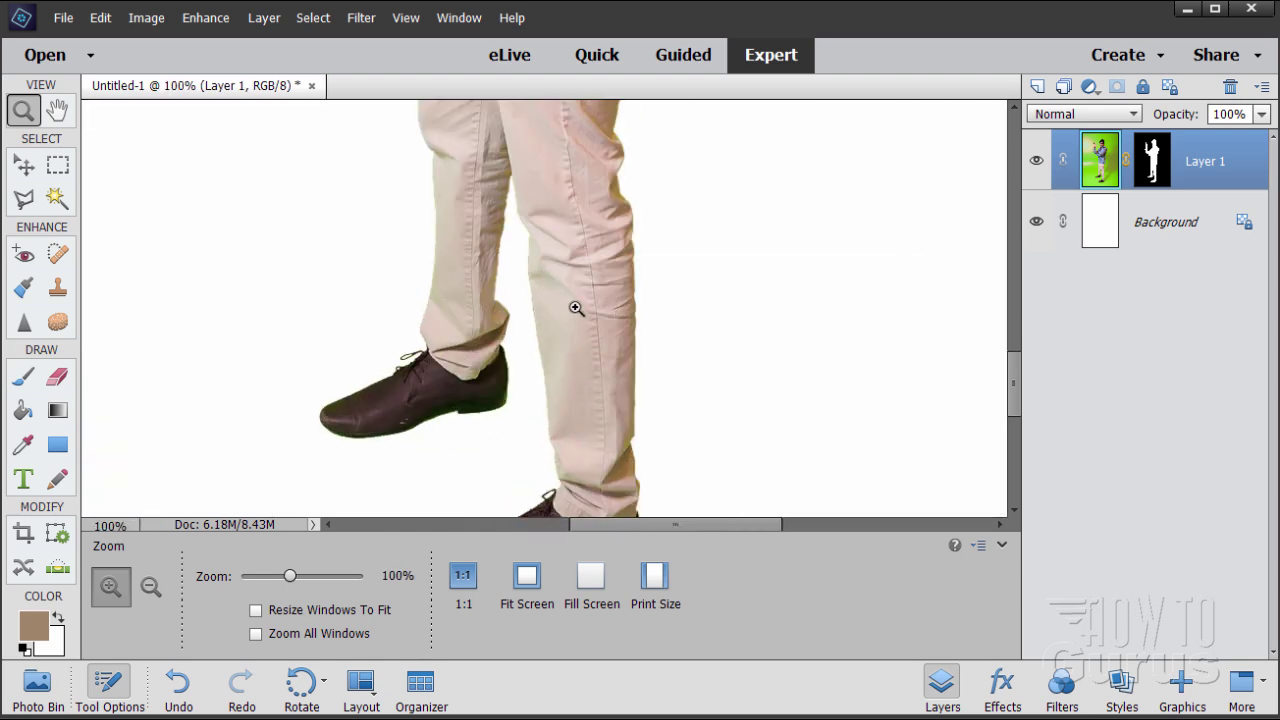
pyautogui.scroll(-2, 637, 461)
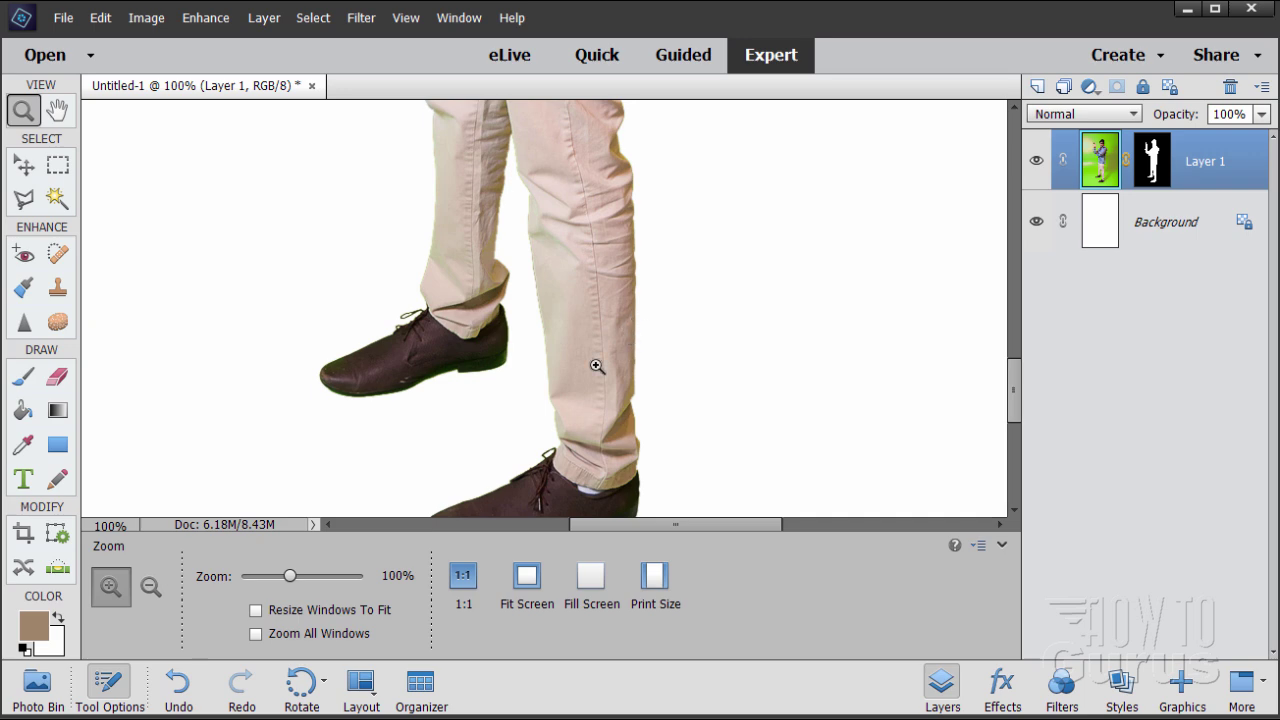
pyautogui.keyDown('alt'); pyautogui.click(657, 334); pyautogui.keyUp('alt')
pyautogui.keyDown('alt'); pyautogui.click(683, 311); pyautogui.keyUp('alt')
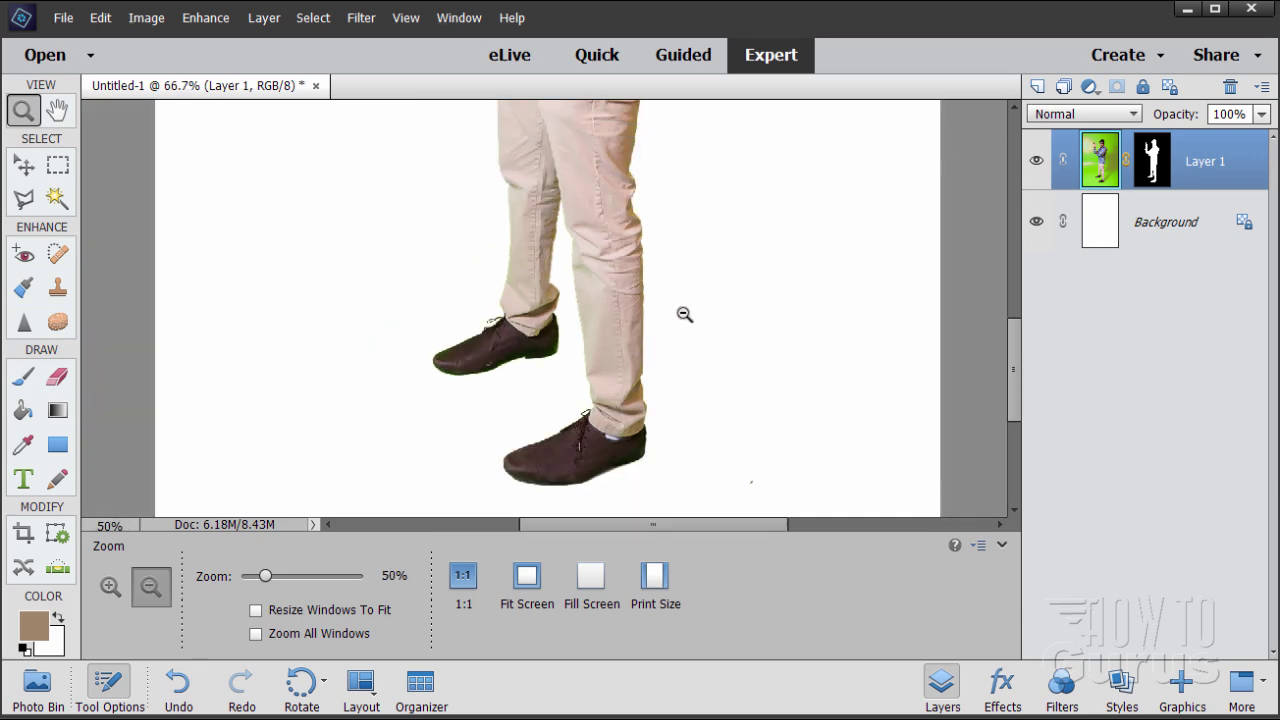
pyautogui.keyDown('alt'); pyautogui.click(684, 314); pyautogui.keyUp('alt')
pyautogui.click(527, 576)
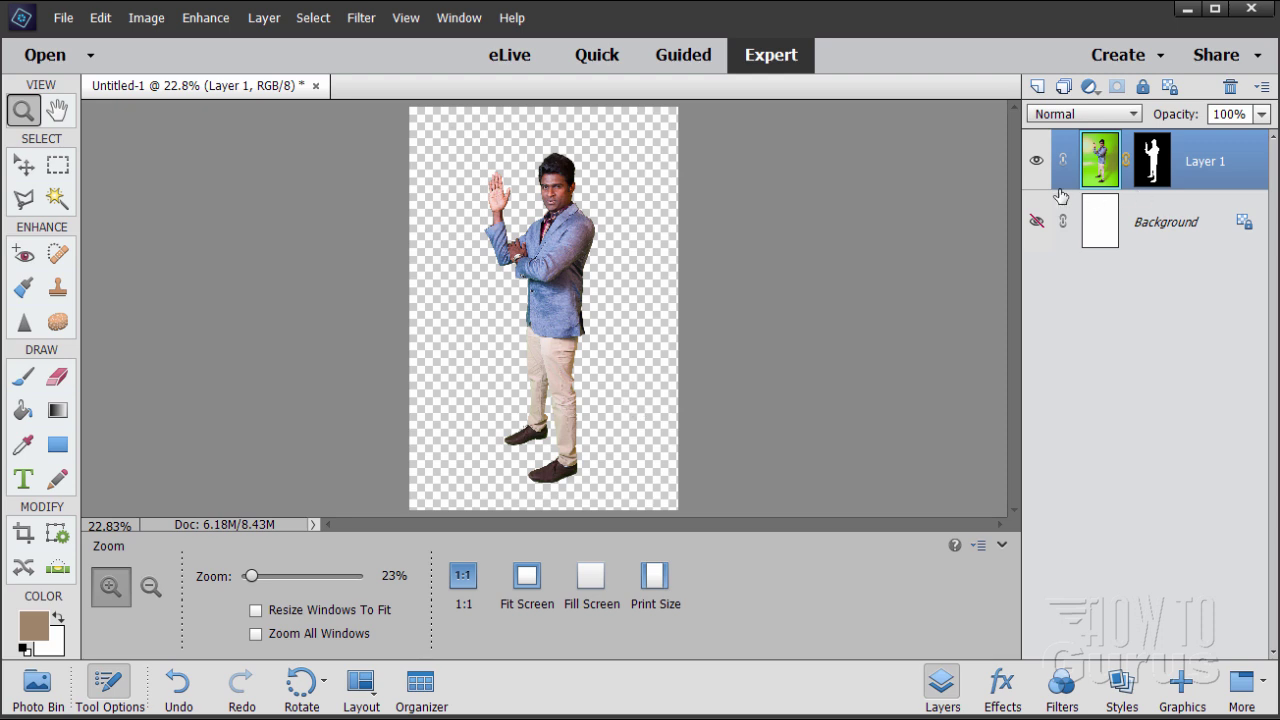
# Copy the forest photo from trees-1030981_1920.jpg into the composite as a new layer, and close the source photo.
pyautogui.click(60, 19)
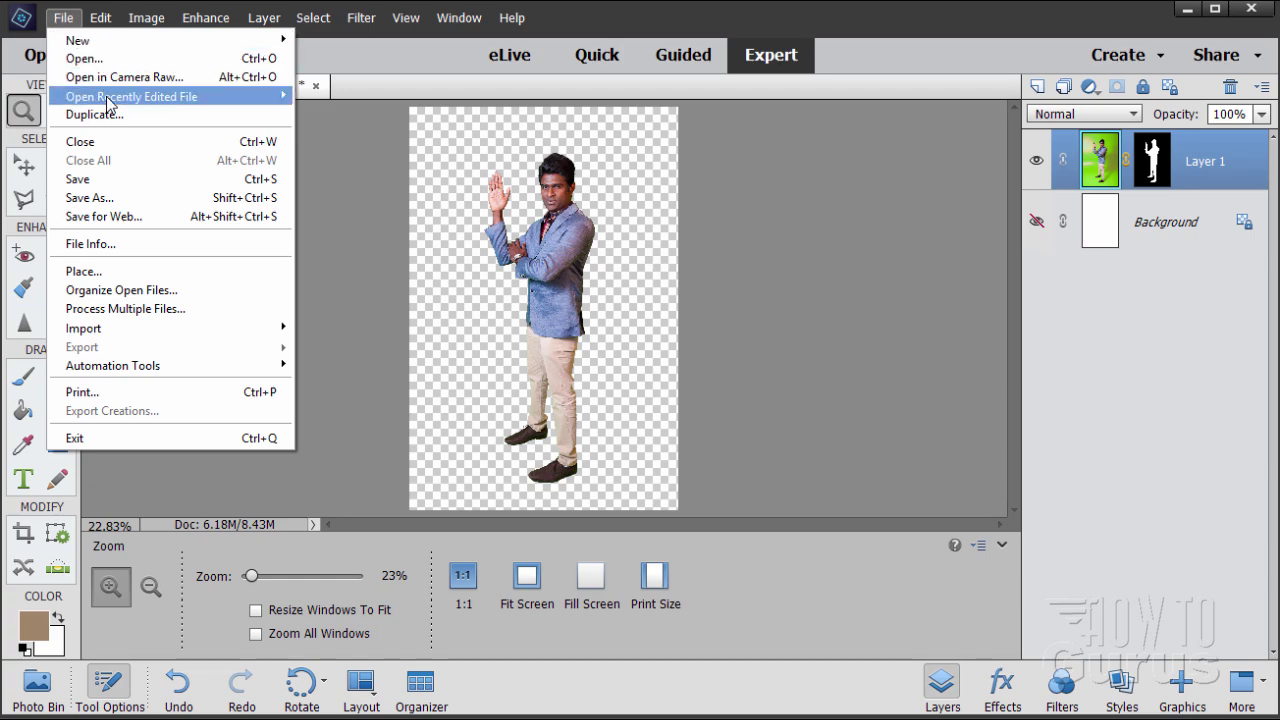
pyautogui.moveTo(114, 99)
pyautogui.click(354, 115)
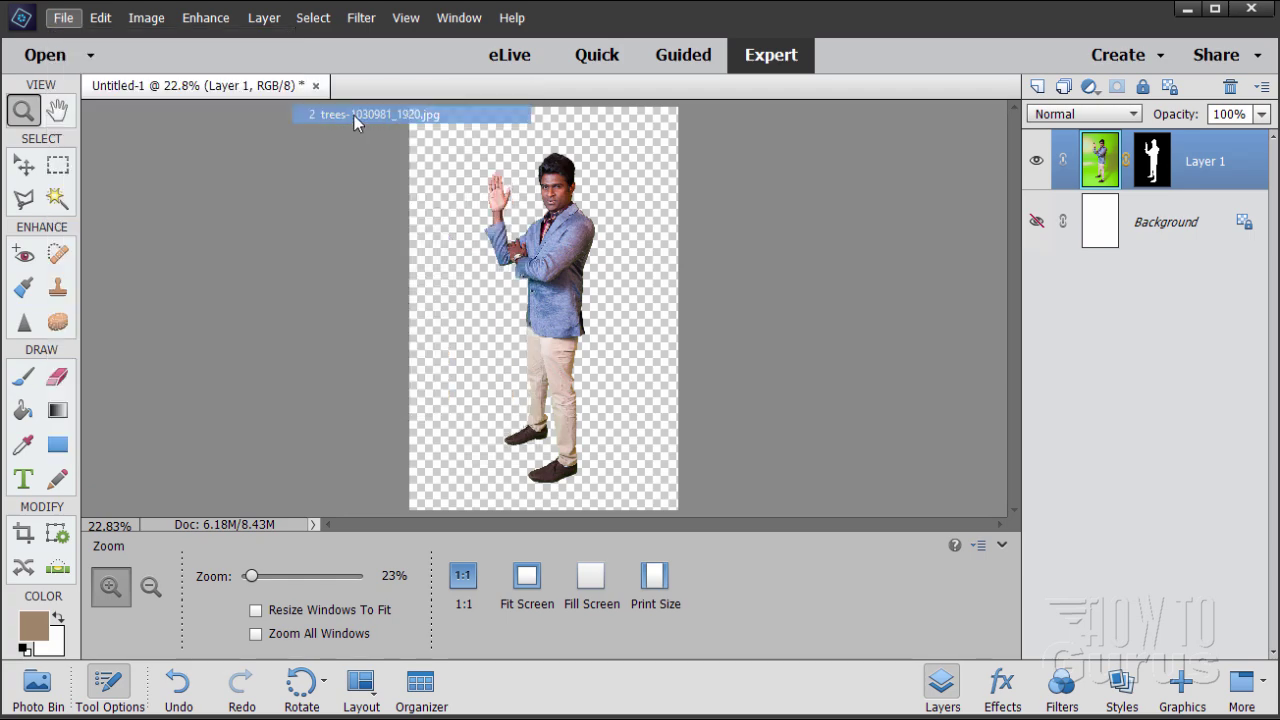
pyautogui.moveTo(432, 88); pyautogui.dragTo(1124, 286)
pyautogui.moveTo(1110, 155); pyautogui.dragTo(577, 272)
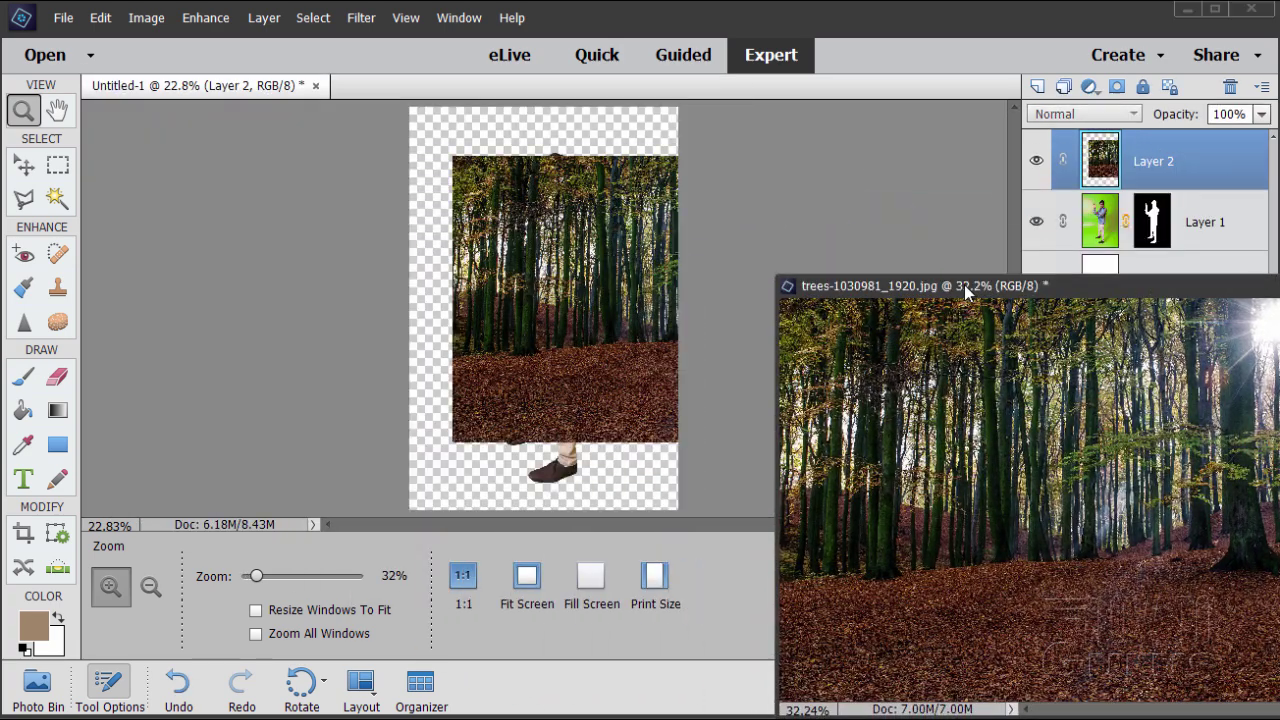
pyautogui.moveTo(1200, 285); pyautogui.dragTo(774, 300)
pyautogui.click(948, 300)
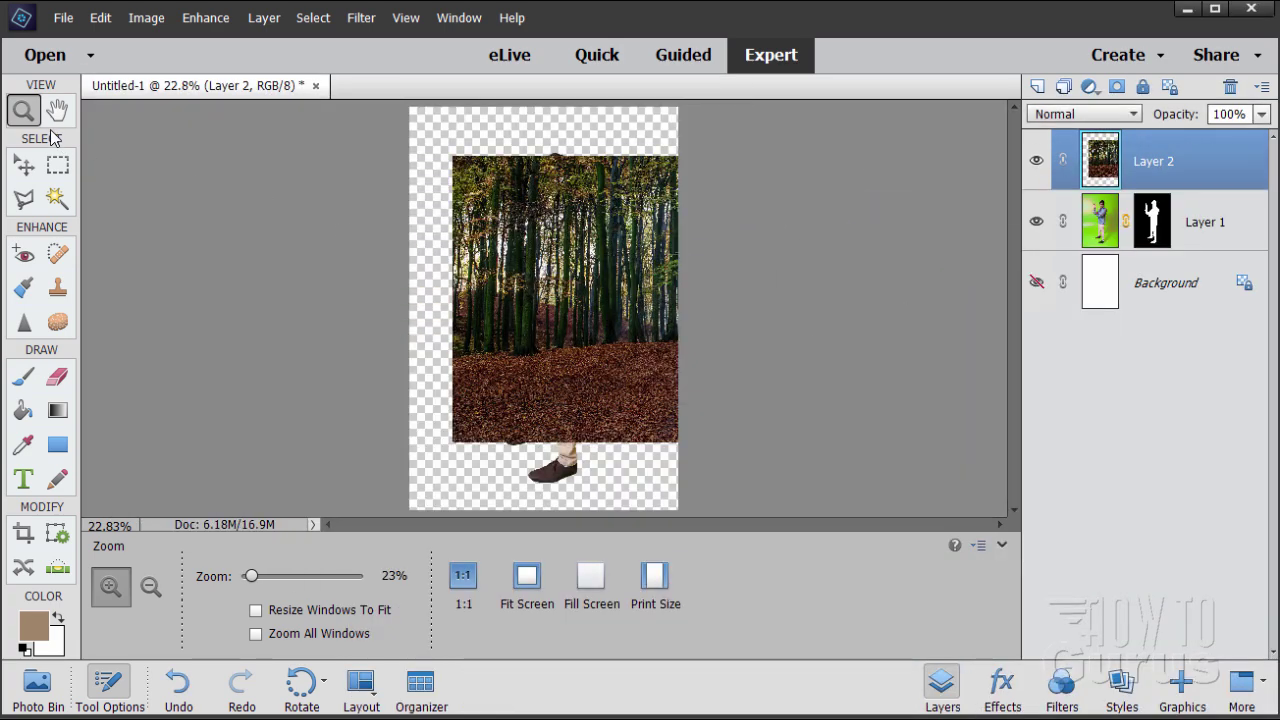
# Scale the forest layer to 144.53% to cover the canvas, and position it behind the man's layer.
pyautogui.click(23, 165)
pyautogui.moveTo(620, 308); pyautogui.dragTo(540, 378)
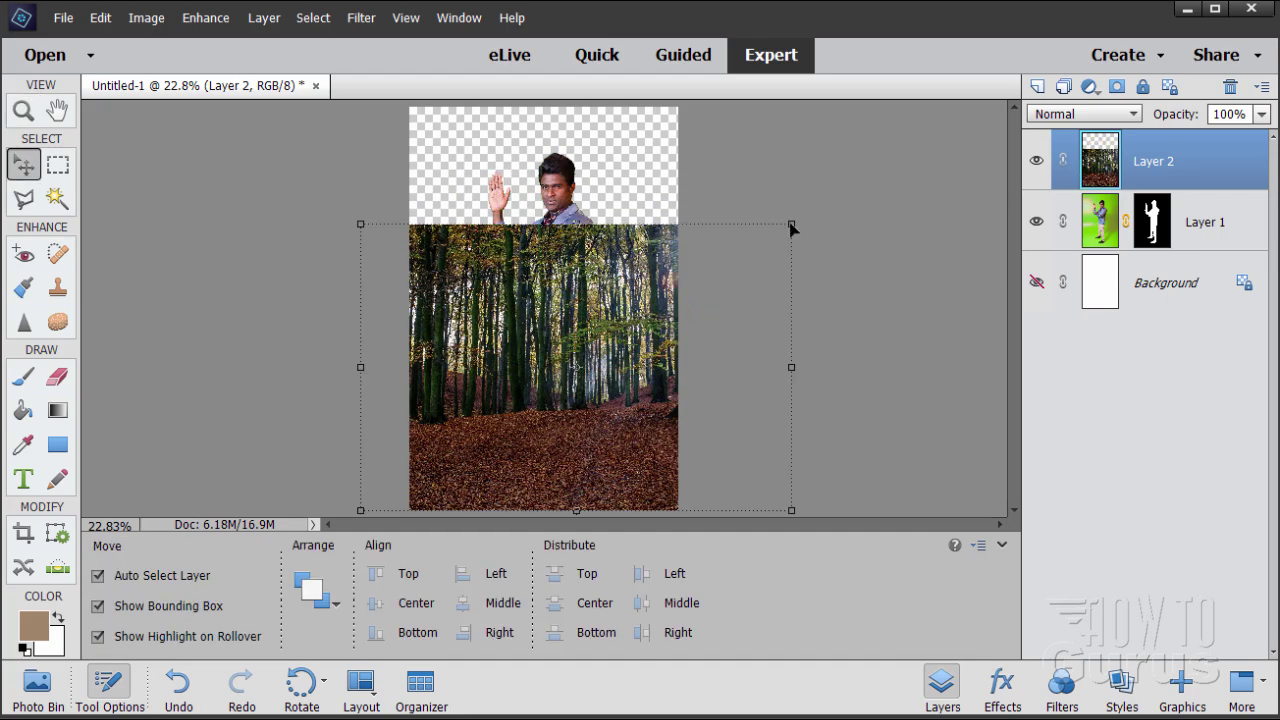
pyautogui.moveTo(790, 228); pyautogui.dragTo(983, 97)
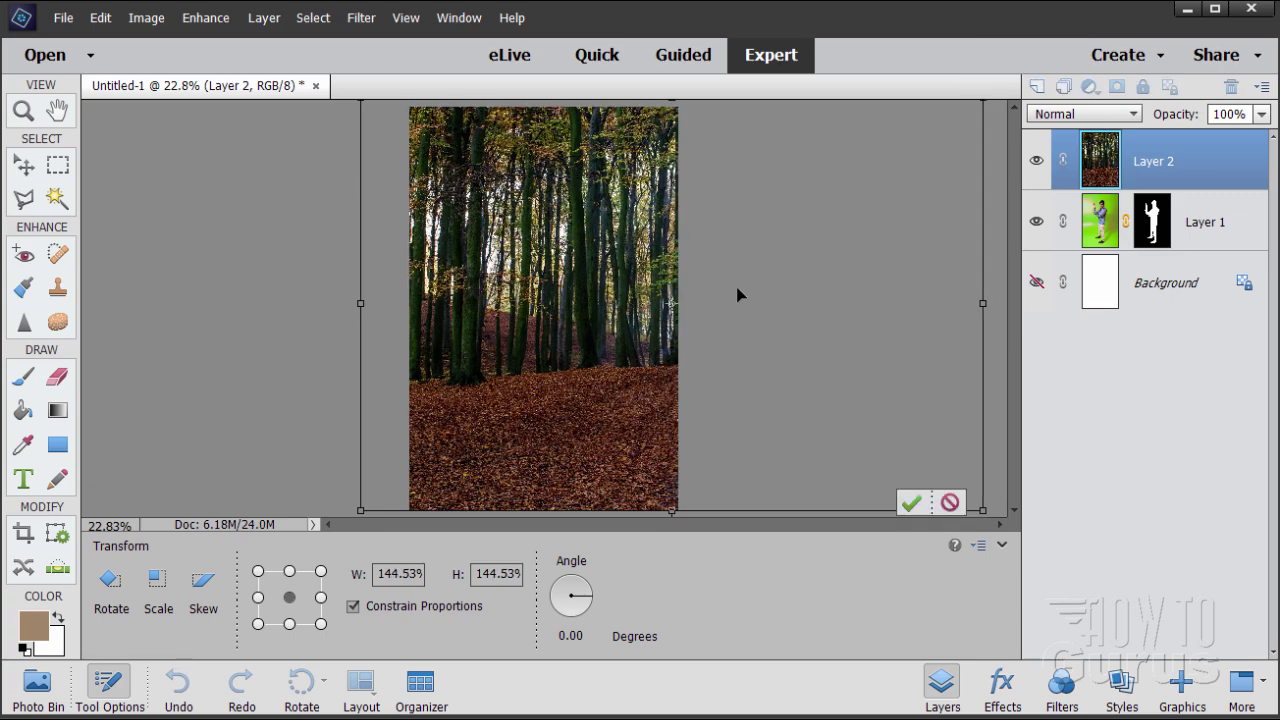
pyautogui.moveTo(838, 432); pyautogui.dragTo(765, 435)
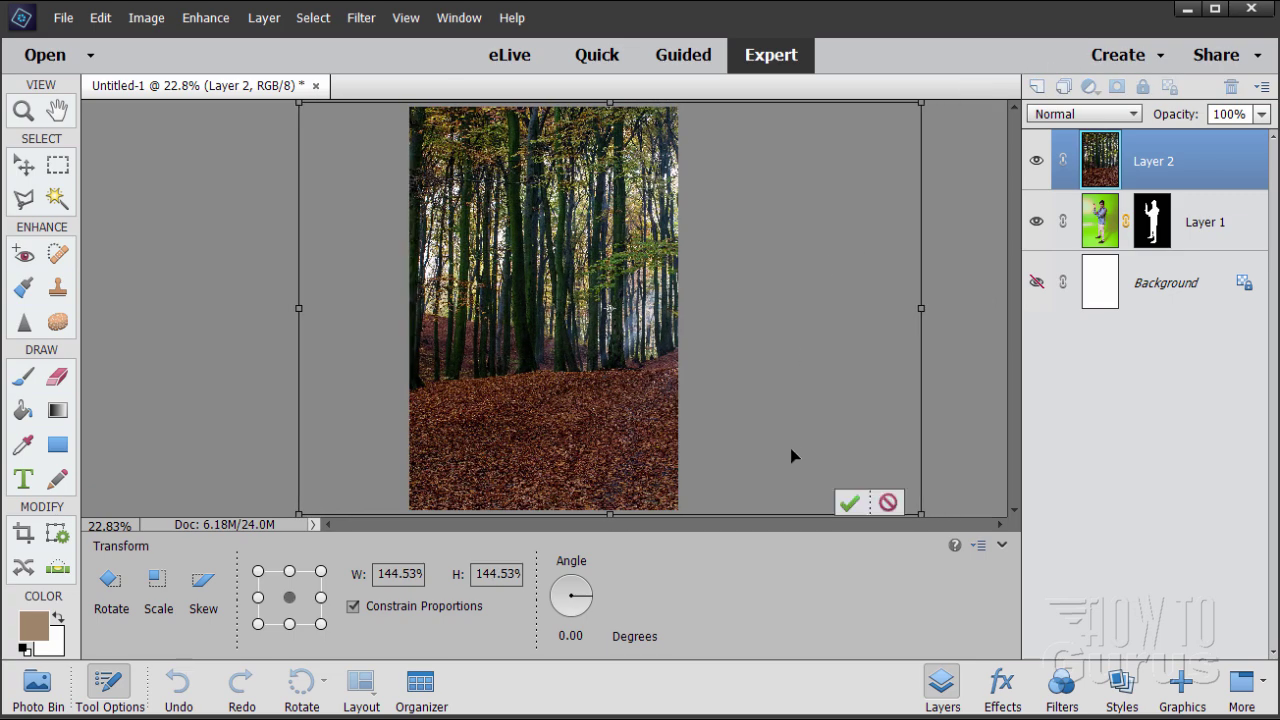
pyautogui.click(849, 503)
pyautogui.moveTo(1100, 165); pyautogui.dragTo(1102, 248)
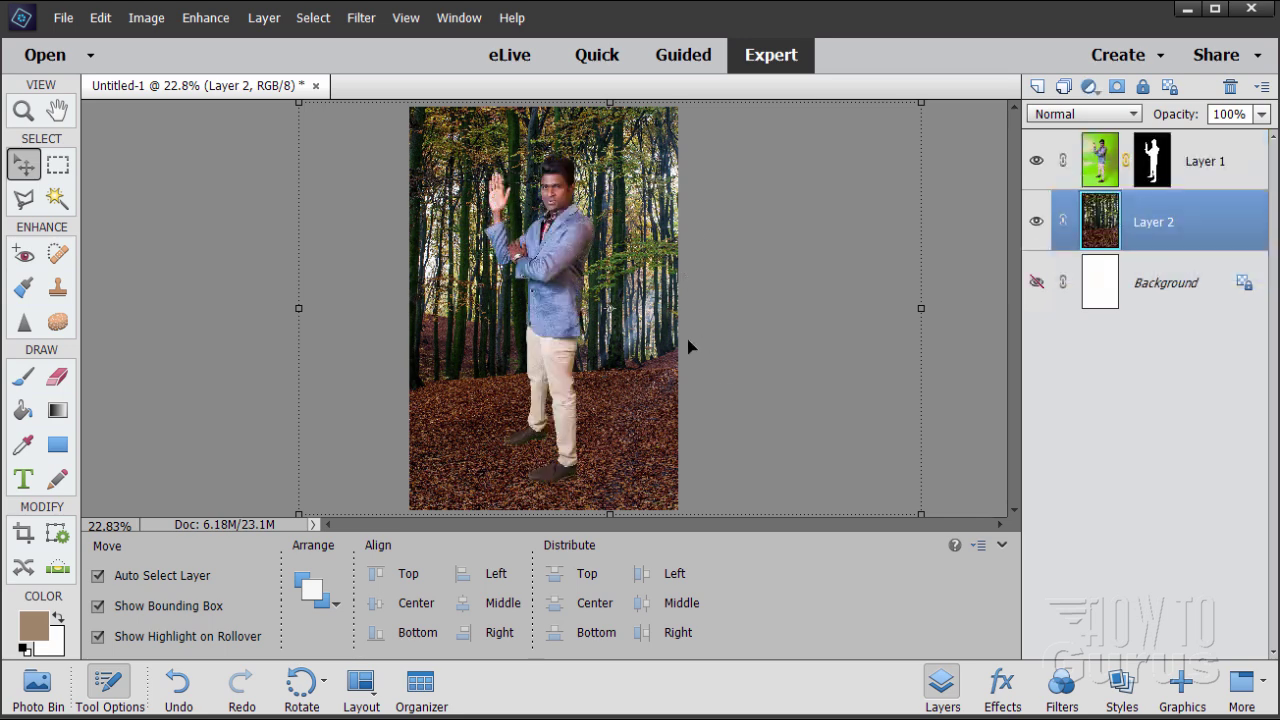
pyautogui.moveTo(650, 355)
pyautogui.mouseDown()
pyautogui.moveTo(624, 350)
pyautogui.moveTo(634, 362)
pyautogui.mouseUp()
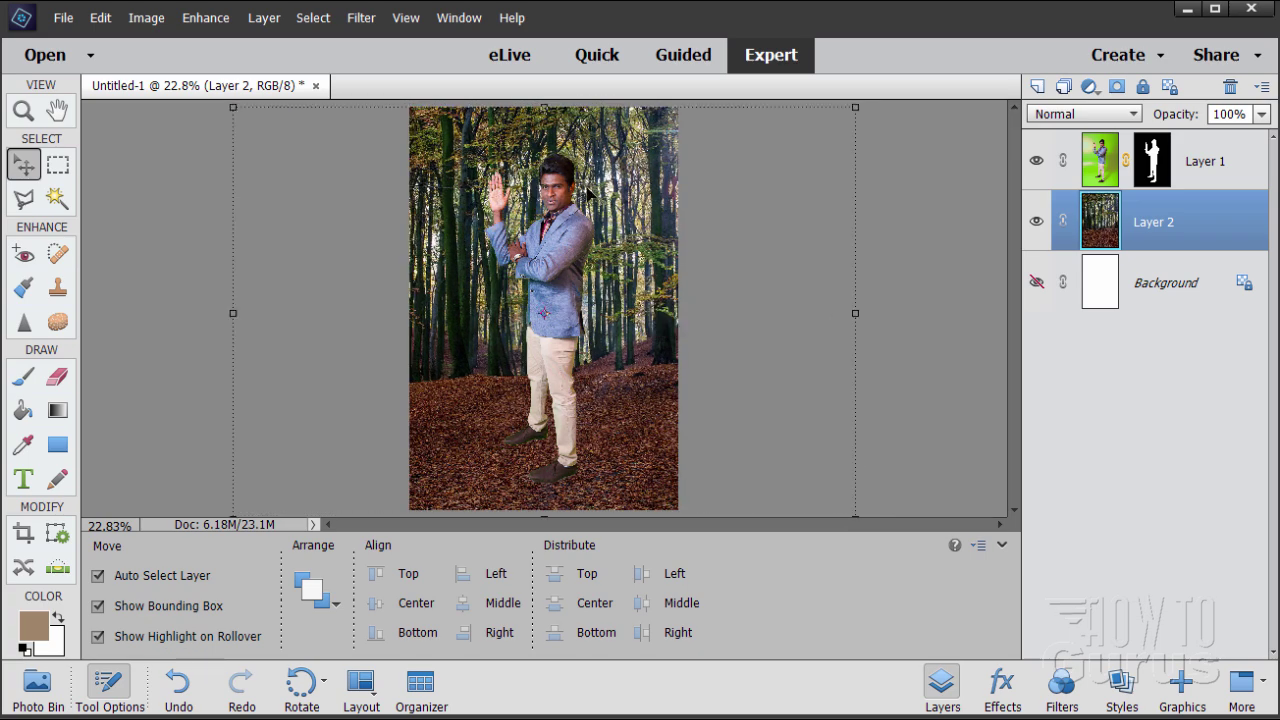
# Hide the forest layer, and disable and re-enable Layer 1's mask to compare the original green screen with the cutout.
pyautogui.click(1037, 222)
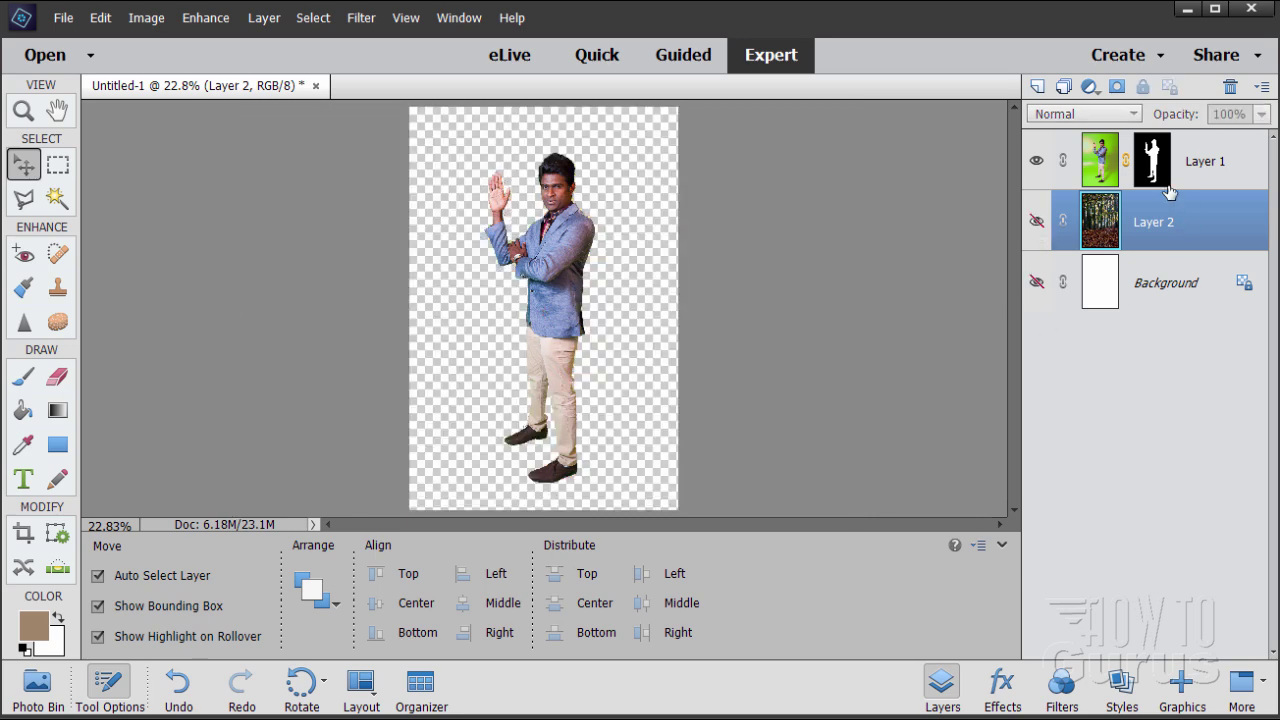
pyautogui.click(1037, 161)
pyautogui.click(1037, 161)
pyautogui.click(1152, 152)
pyautogui.rightClick(1152, 155)
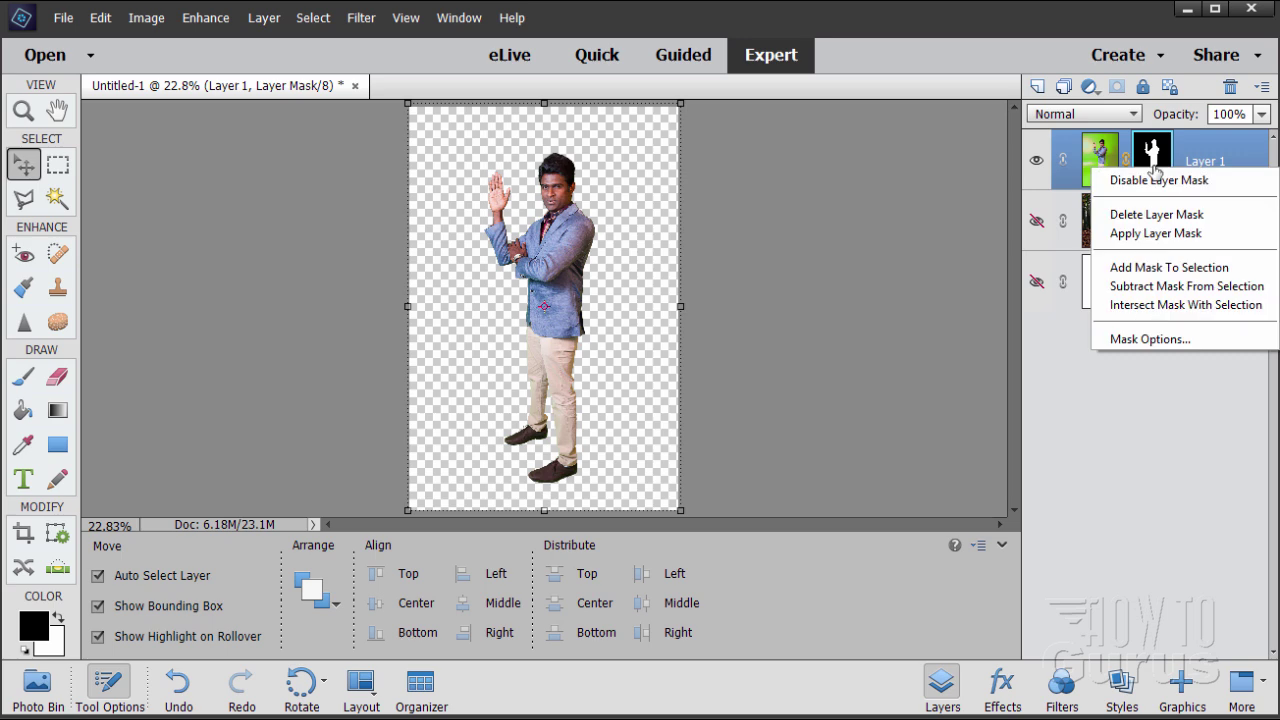
pyautogui.click(1159, 180)
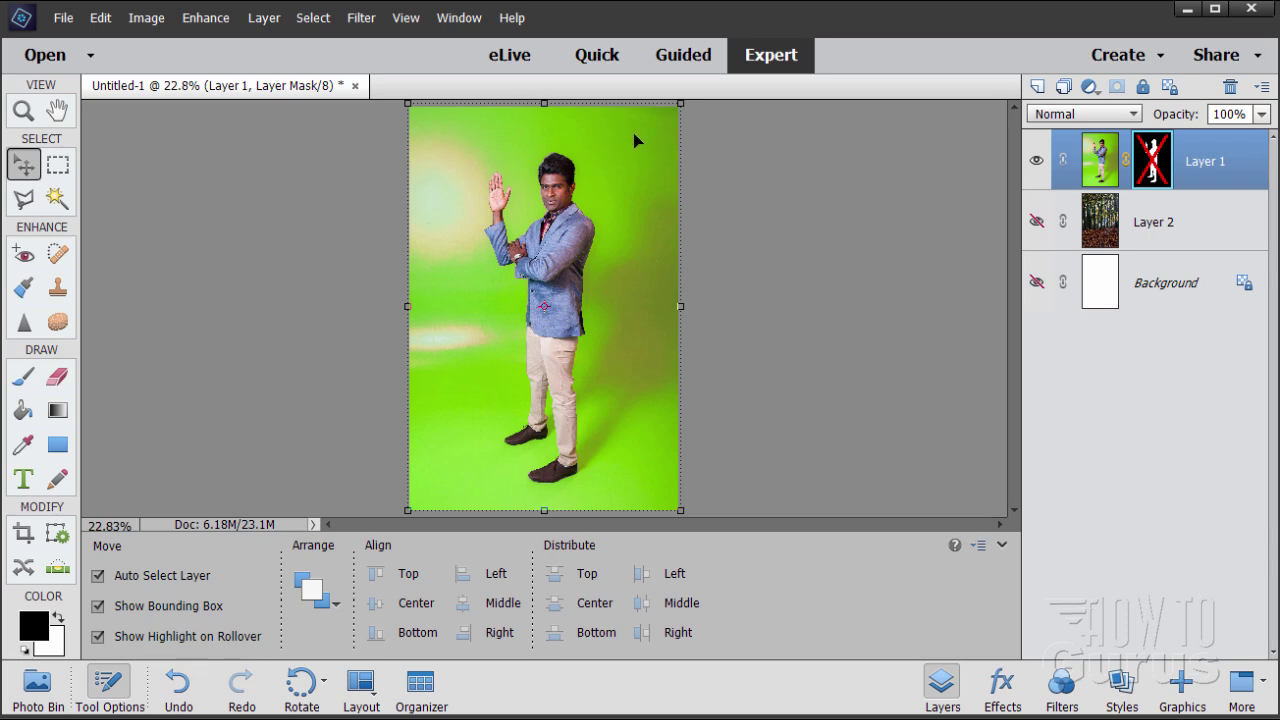
pyautogui.rightClick(1152, 162)
pyautogui.click(1152, 172)
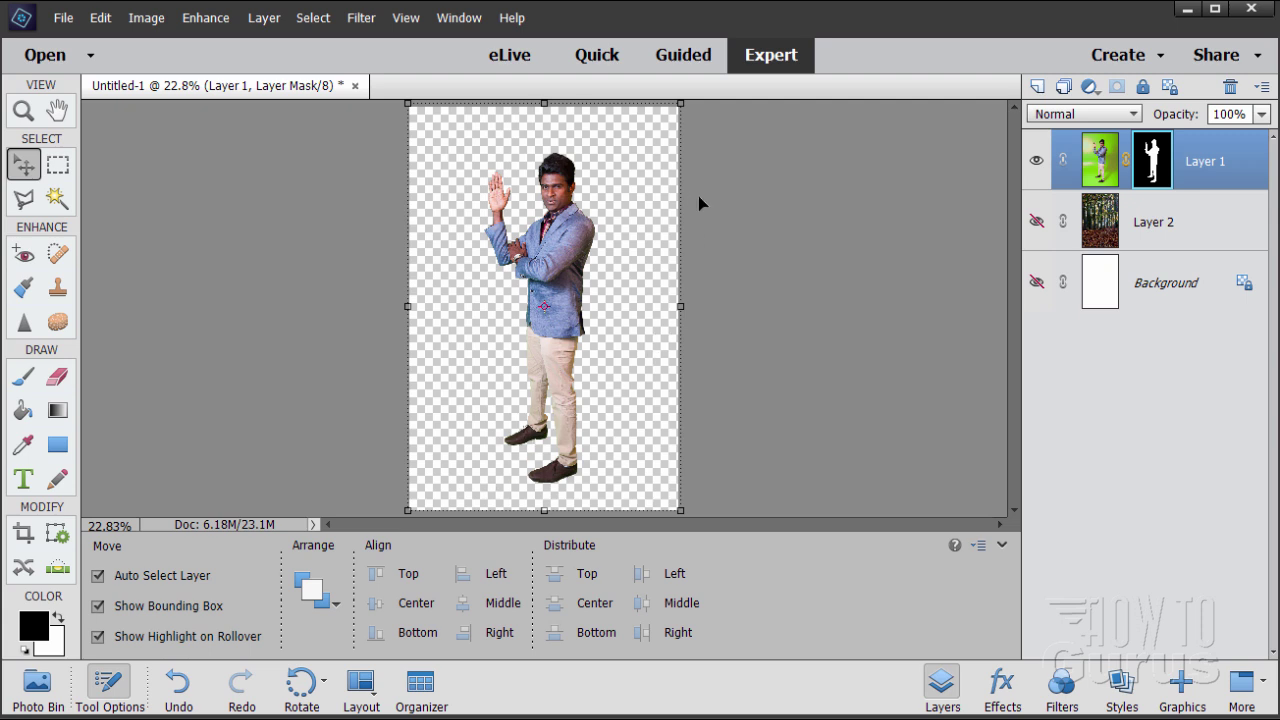
# Open bollywood-1916450.jpg beside the composite and compare the original with the cutout, with and without the forest layer.
pyautogui.click(63, 18)
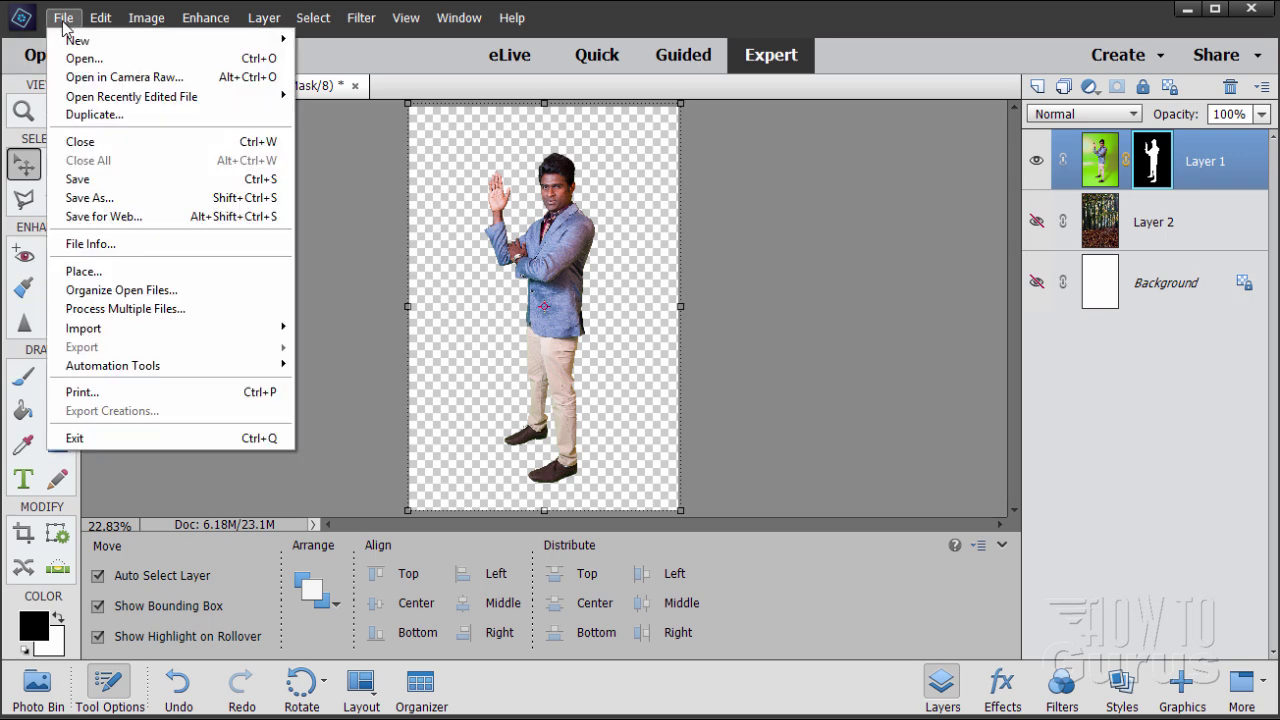
pyautogui.moveTo(150, 100)
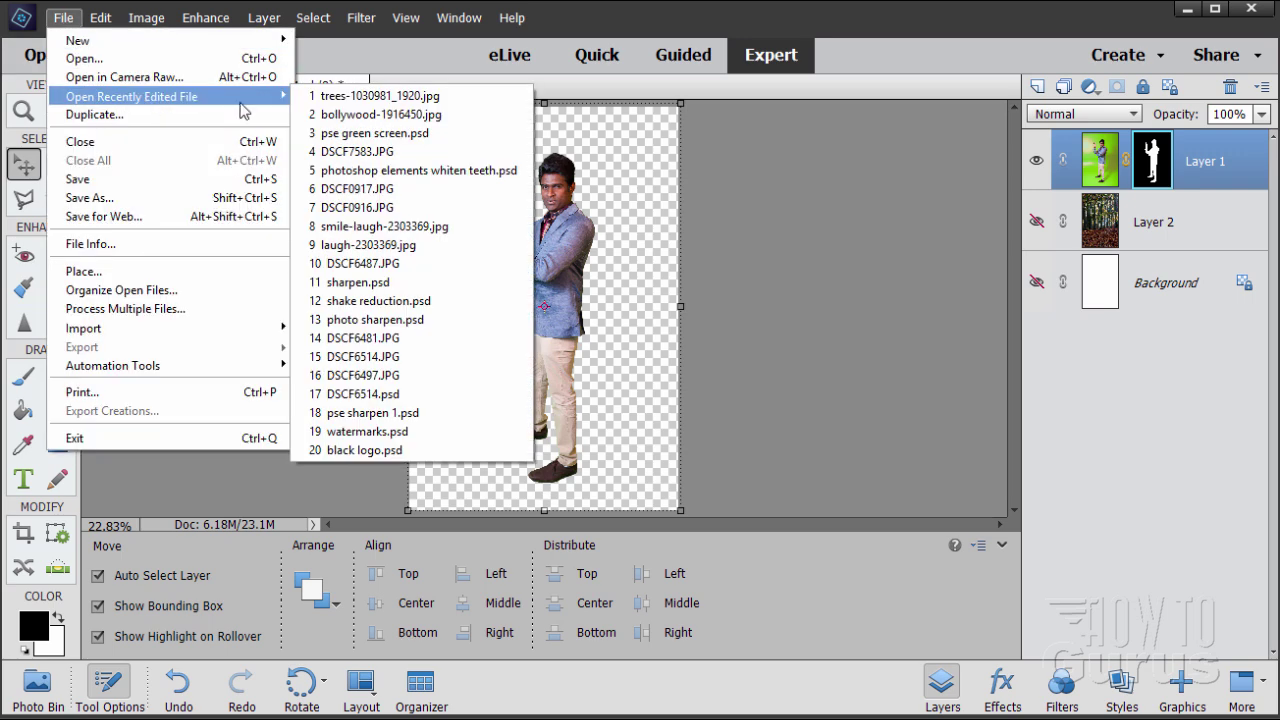
pyautogui.click(363, 114)
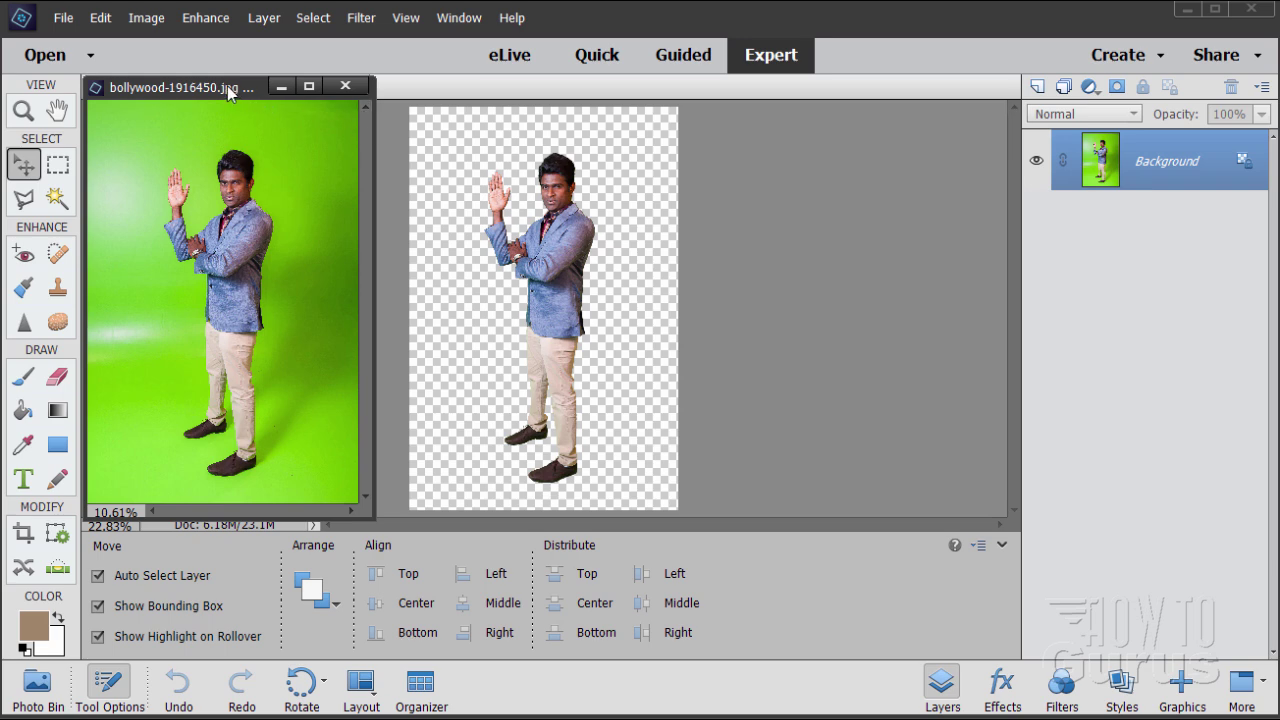
pyautogui.moveTo(228, 92); pyautogui.dragTo(241, 101)
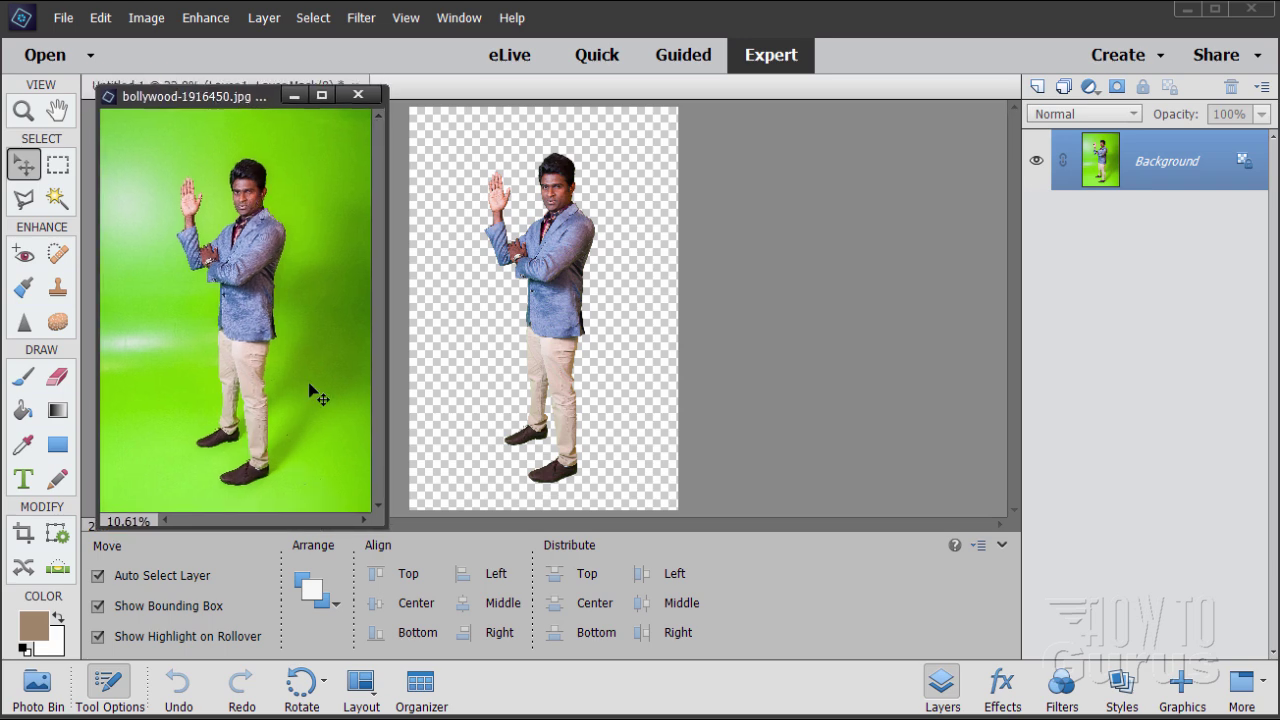
pyautogui.click(393, 304)
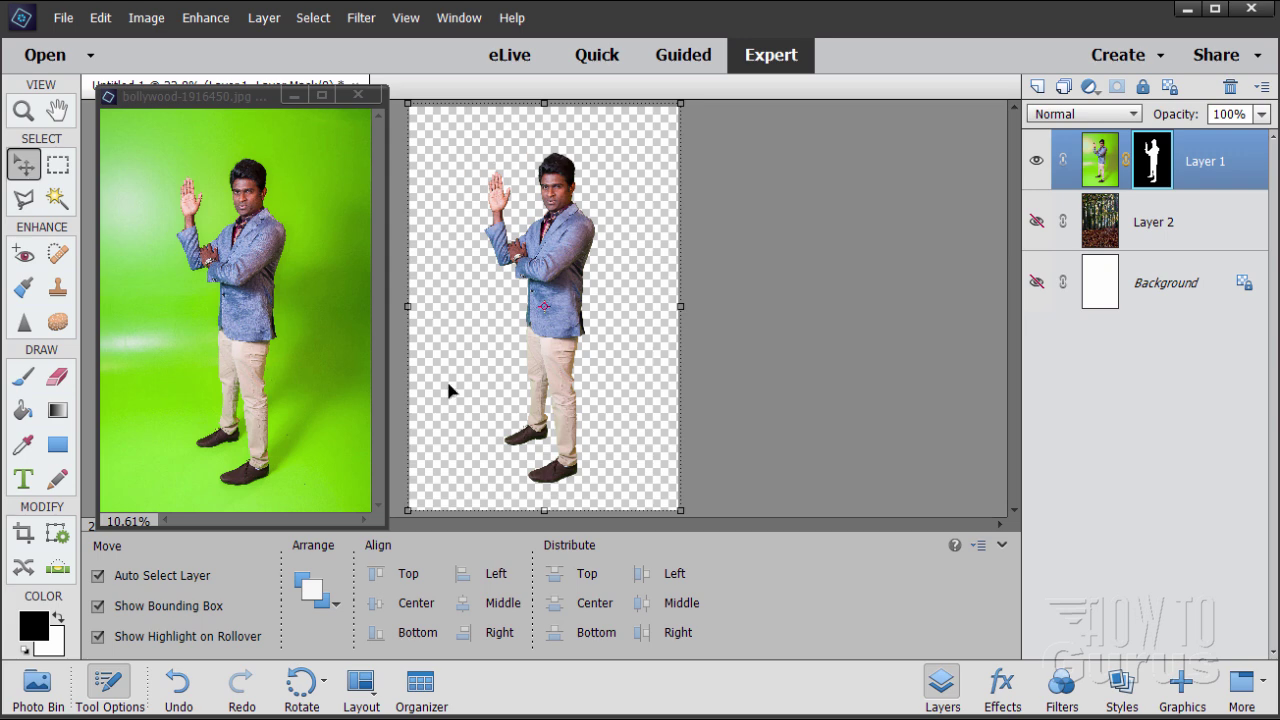
pyautogui.click(1036, 222)
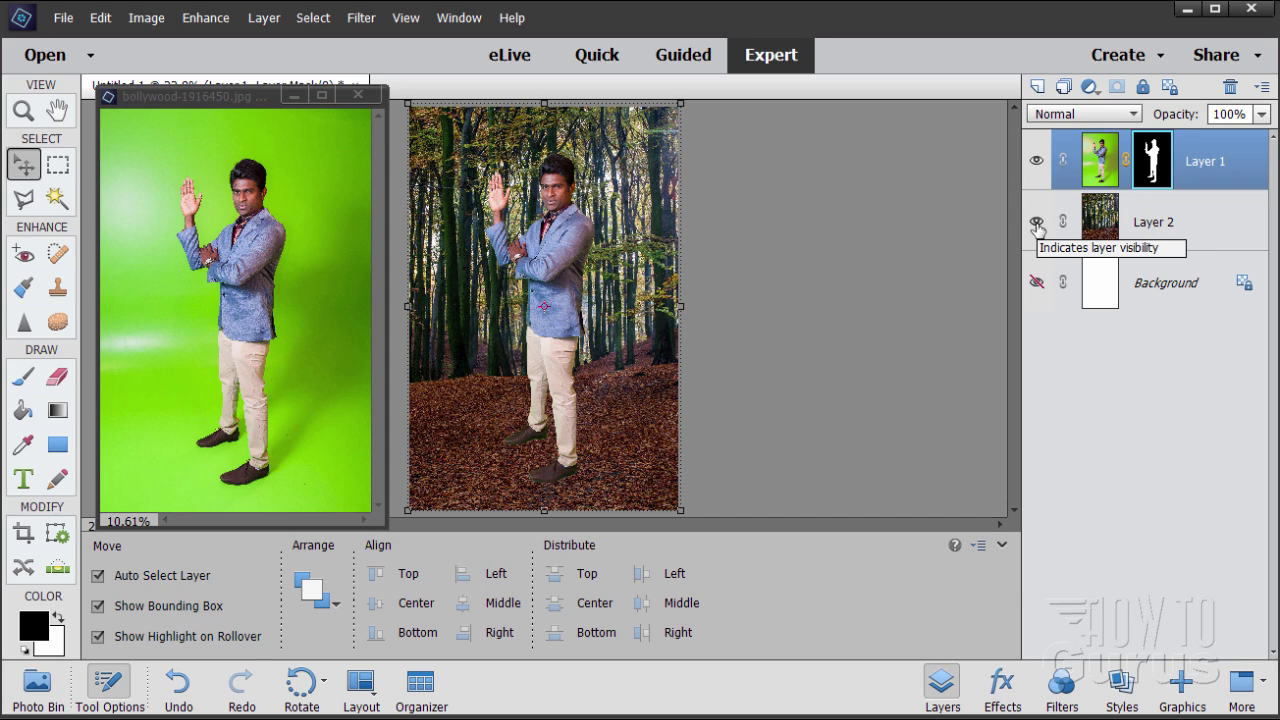
pyautogui.click(1036, 224)
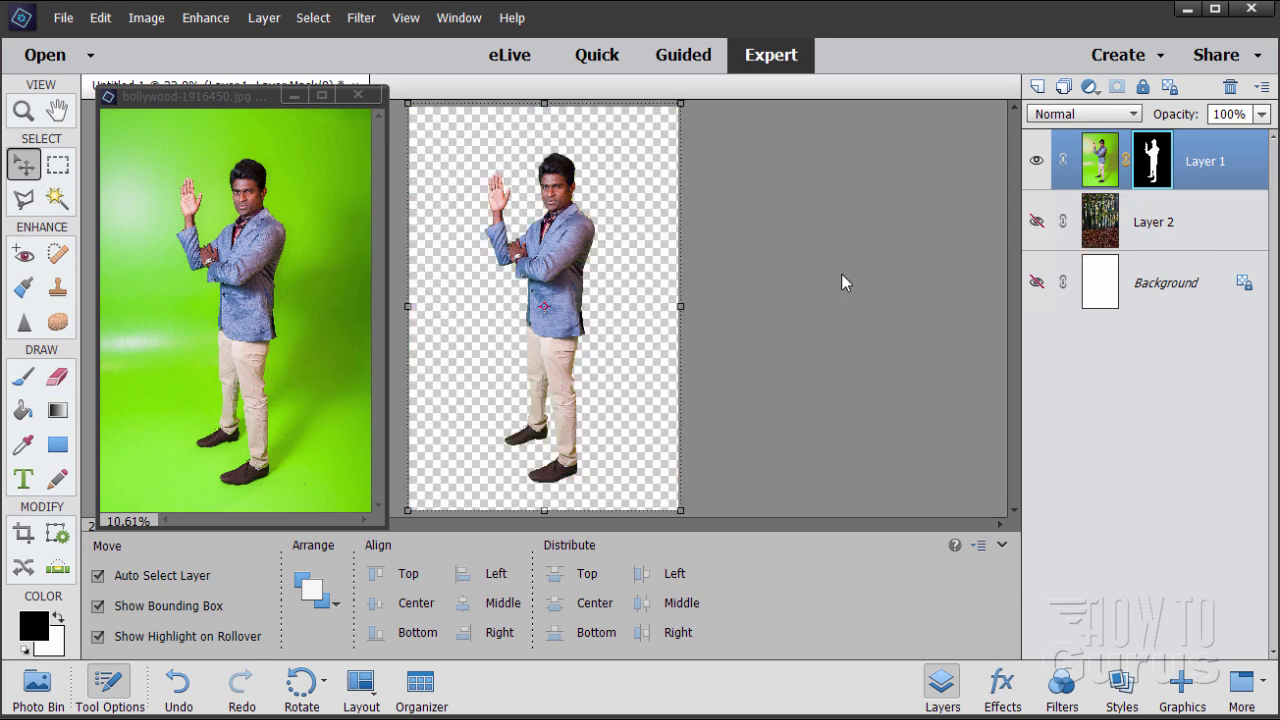